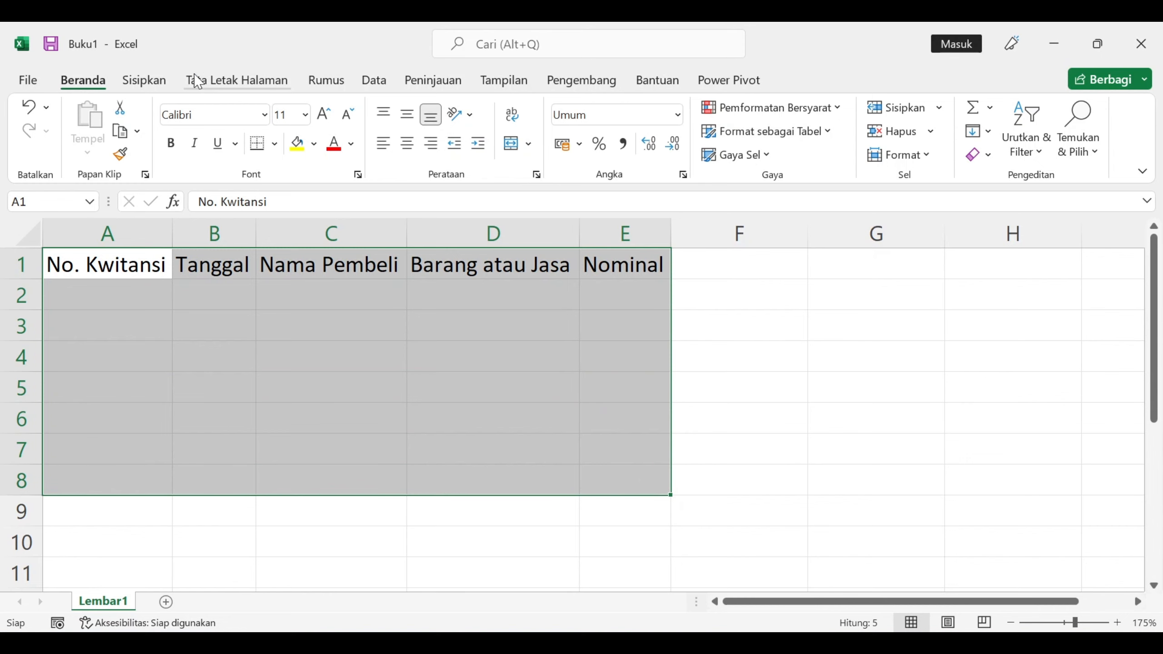
Convert the range A1:E8 into a table, treating its first row as headers
{"action": "left_click", "coordinate": [146, 80]}
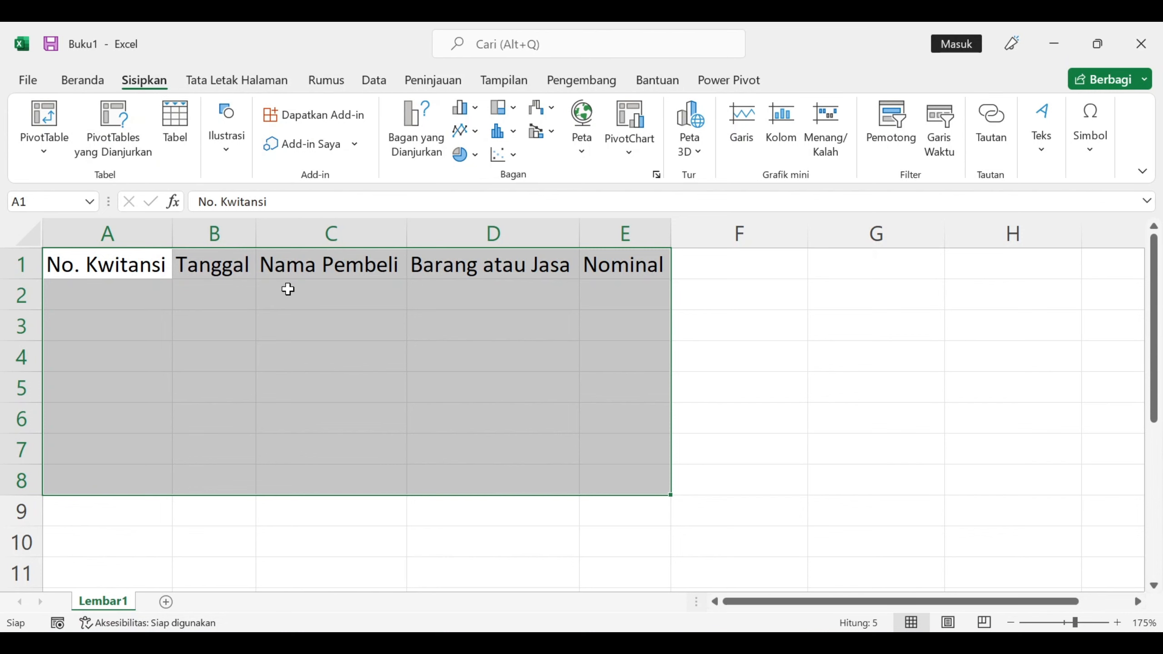
{"action": "key", "text": "ctrl+t"}
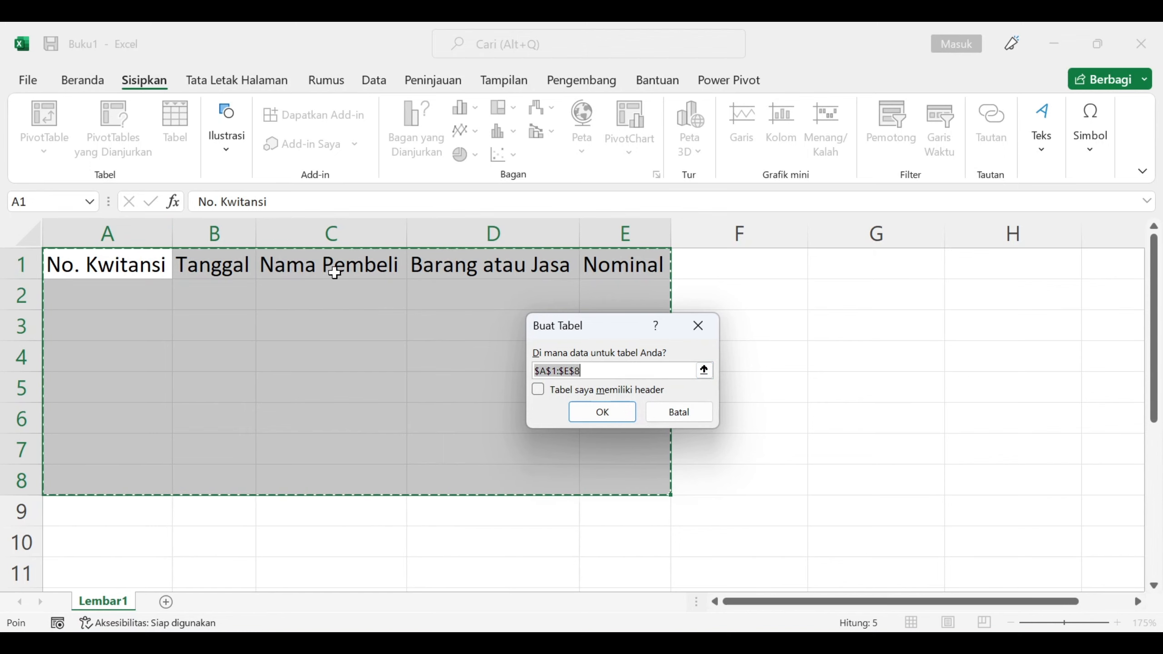
{"action": "left_click", "coordinate": [546, 389]}
{"action": "left_click", "coordinate": [609, 412]}
{"action": "left_click", "coordinate": [525, 394]}
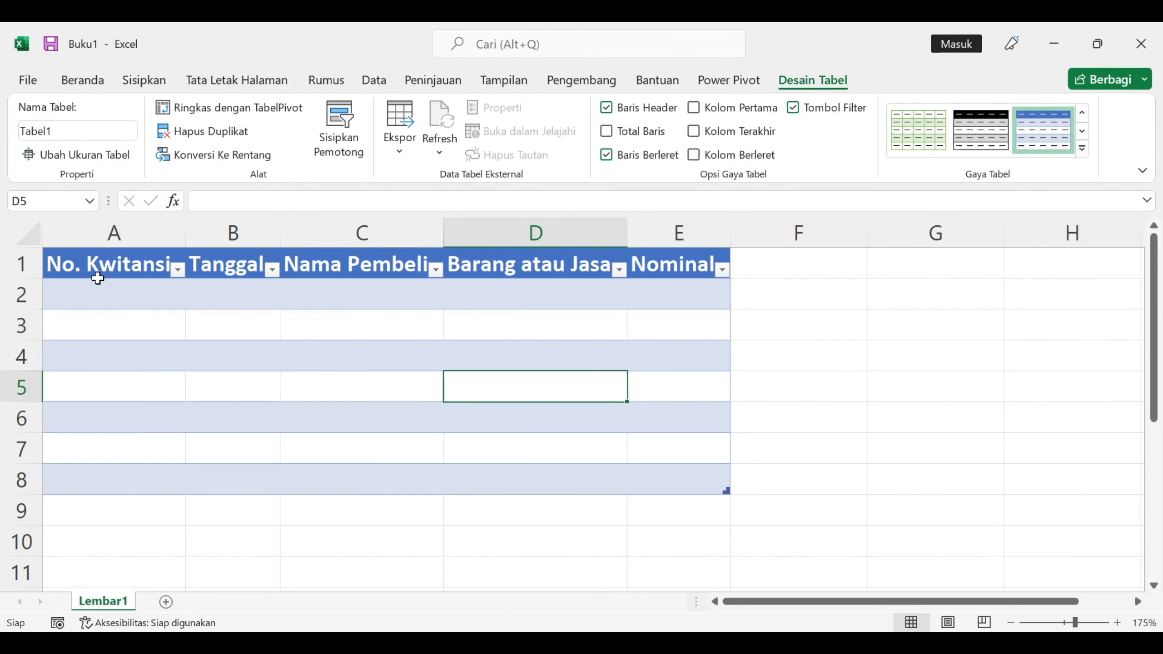
Auto-fit all column widths and apply the orange medium table style 3 (Oranye, Gaya Tabel Sedang 3) to the table
{"action": "left_click", "coordinate": [36, 237]}
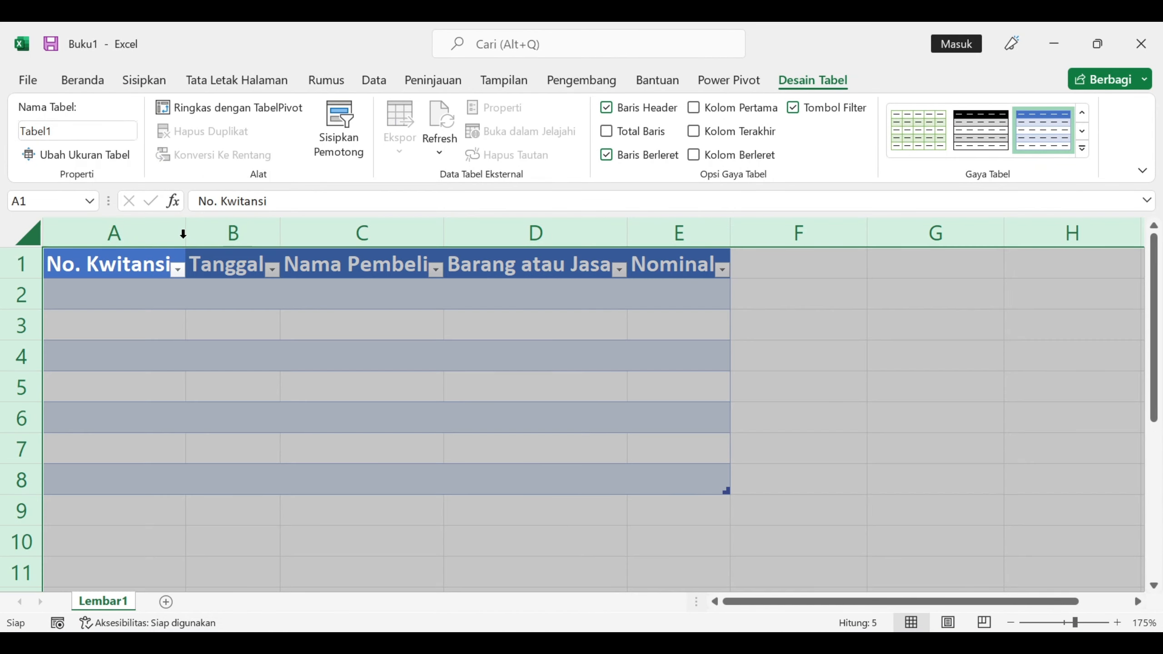
{"action": "double_click", "coordinate": [183, 233]}
{"action": "left_click", "coordinate": [400, 356]}
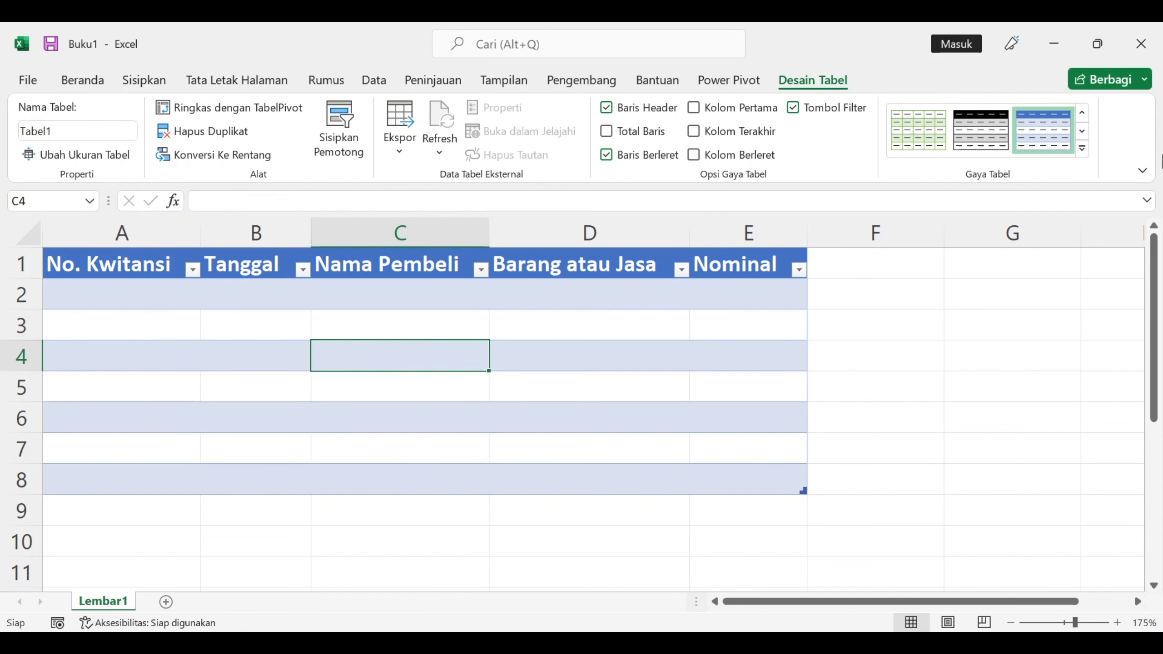
{"action": "left_click", "coordinate": [1082, 150]}
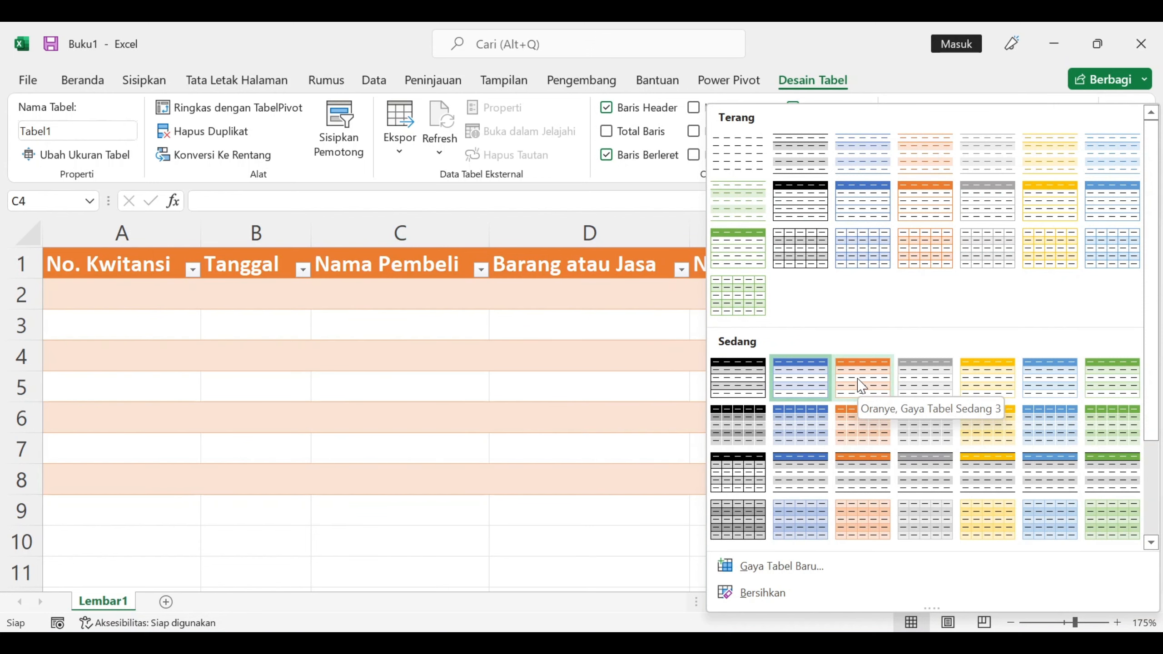
{"action": "left_click", "coordinate": [866, 387]}
In the first table record, enter receipt number KW2400001 and the date 25/3
{"action": "left_click", "coordinate": [65, 299]}
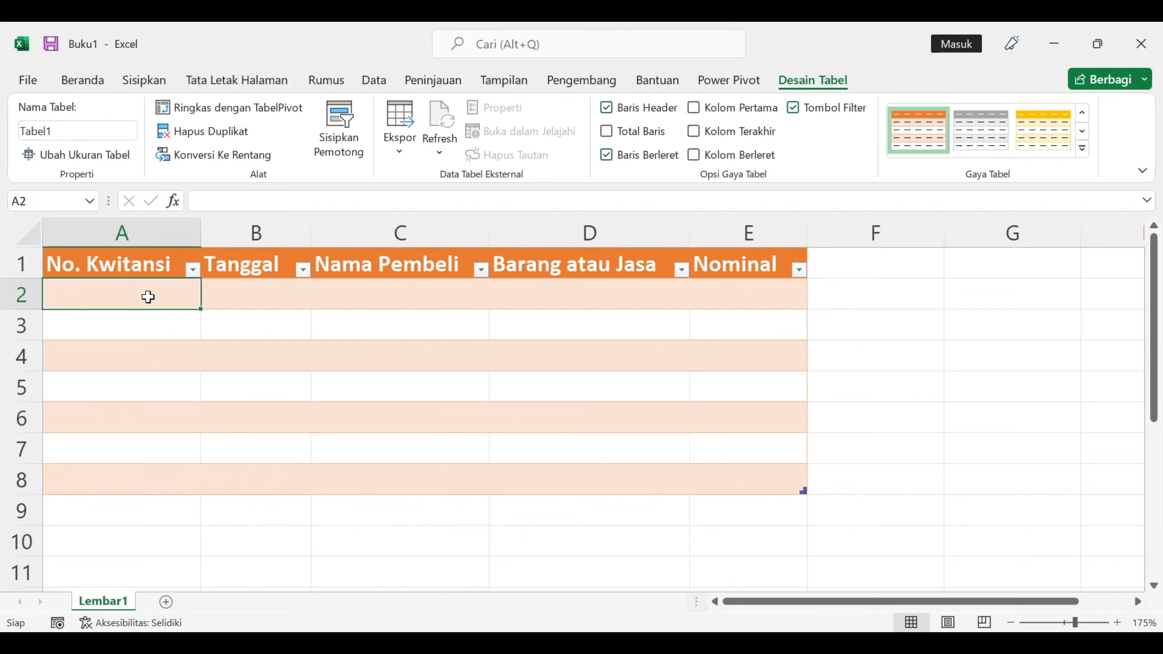
{"action": "type", "text": "KW"}
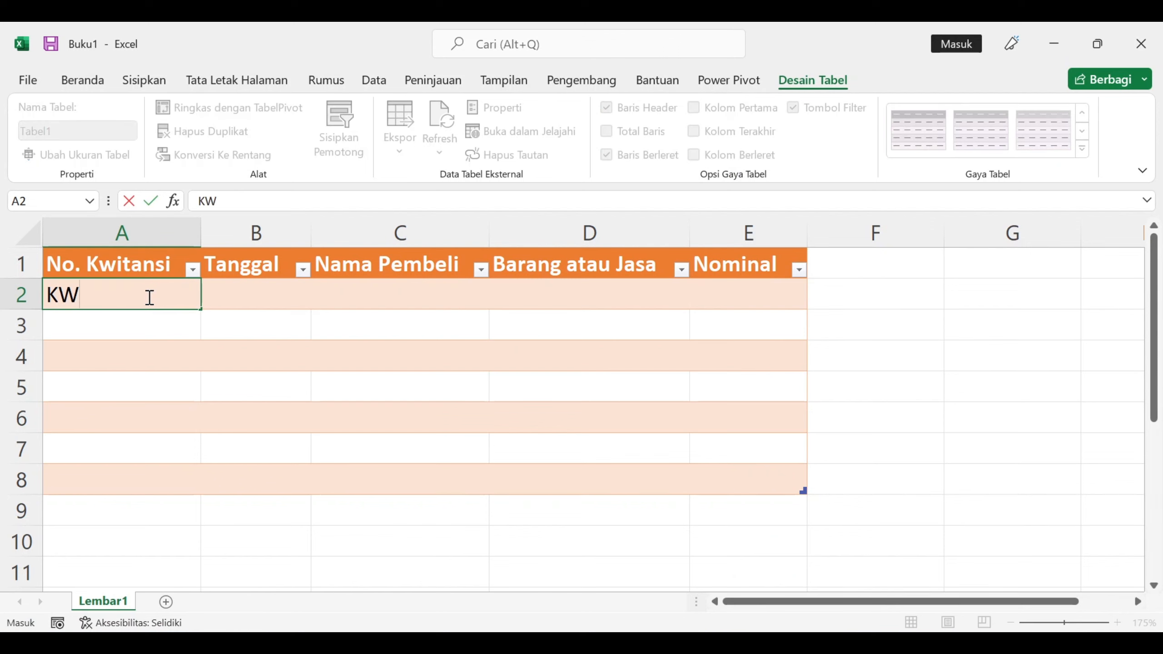
{"action": "type", "text": "2400001"}
{"action": "key", "text": "Tab"}
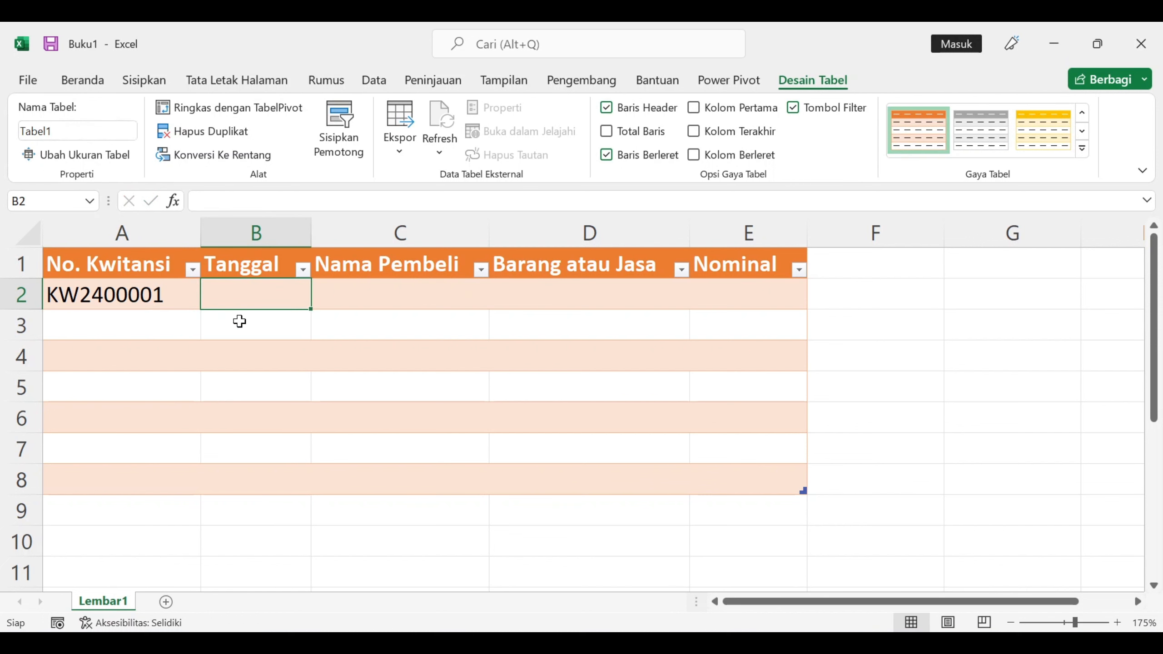
{"action": "type", "text": "25/3"}
{"action": "key", "text": "Tab"}
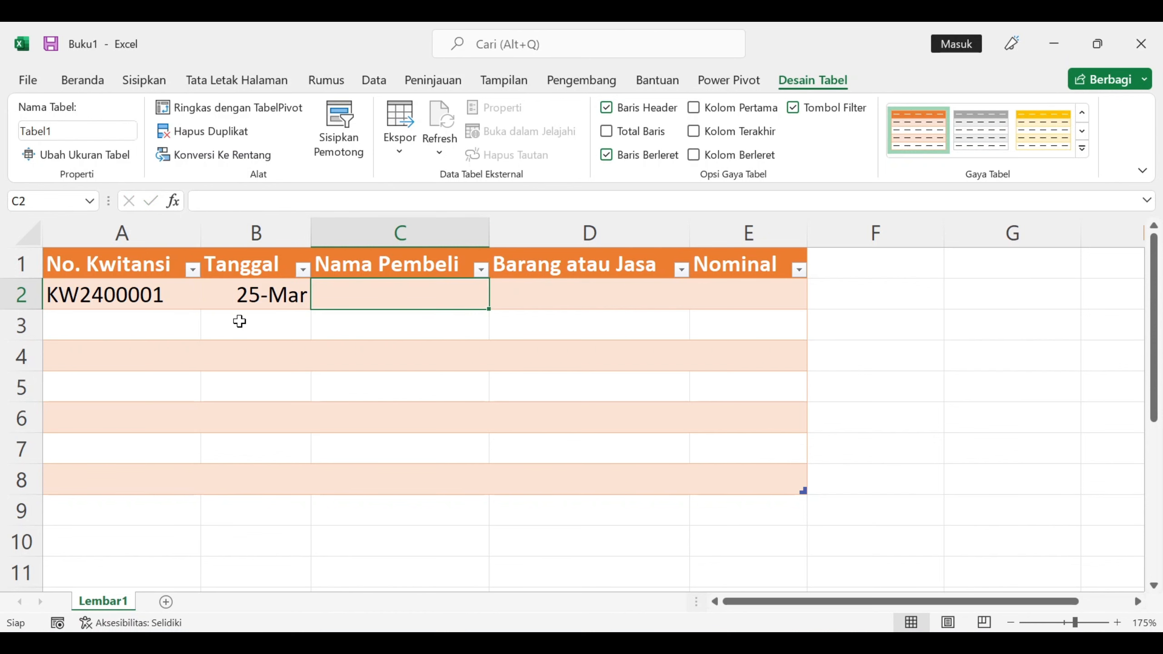
Complete the first record with buyer CV BERKAH JAYA, item SEWA PICK UP and amount 1000000
{"action": "type", "text": "CV"}
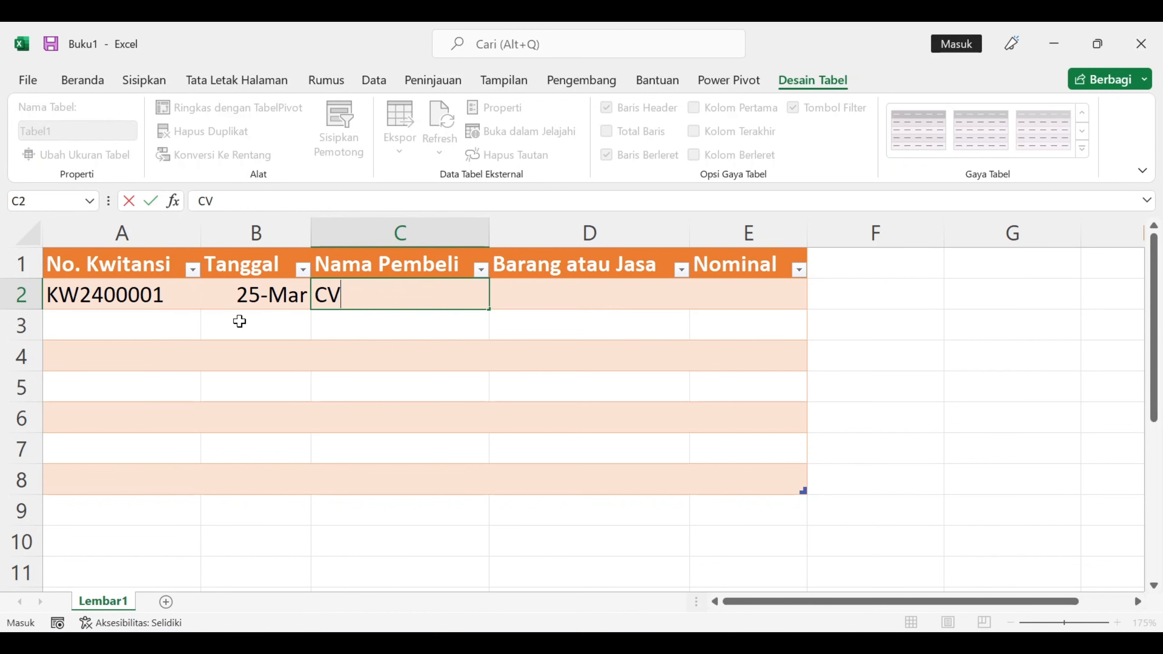
{"action": "type", "text": " BERKAH JAYA"}
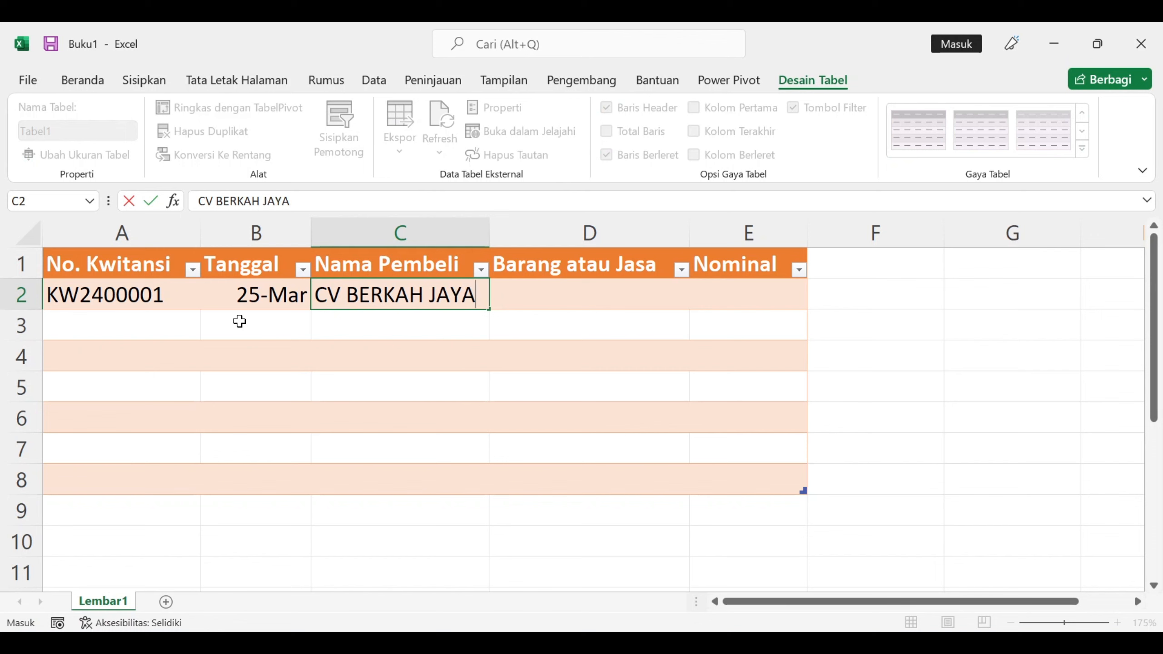
{"action": "key", "text": "Tab"}
{"action": "type", "text": "SEWA PICK UP"}
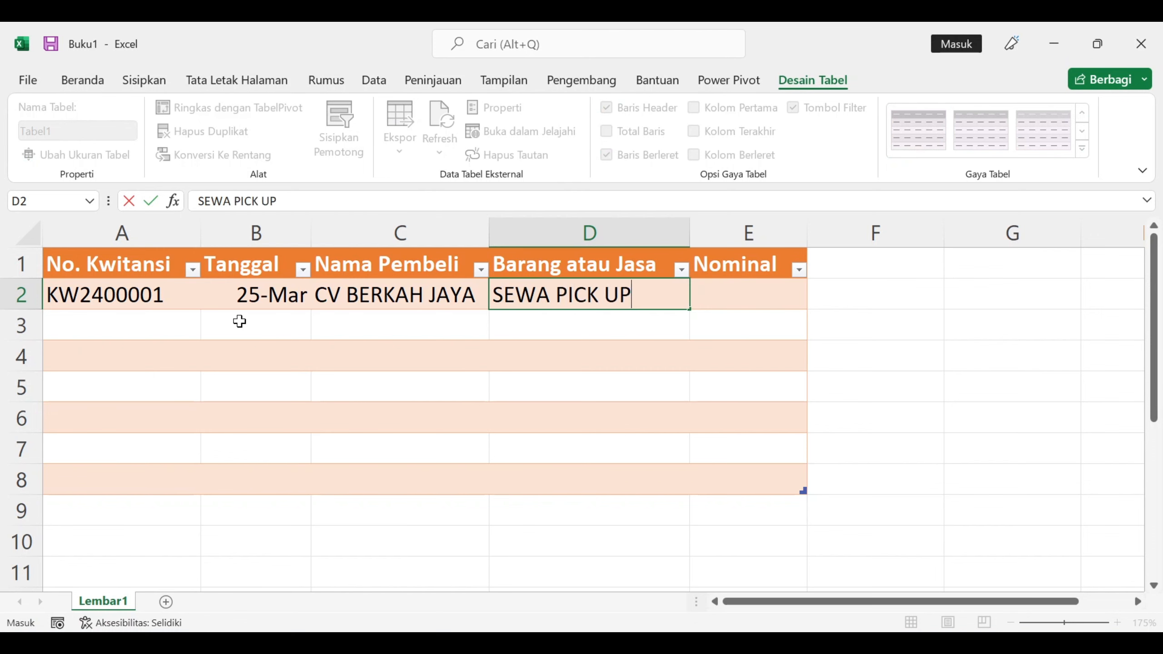
{"action": "key", "text": "Tab"}
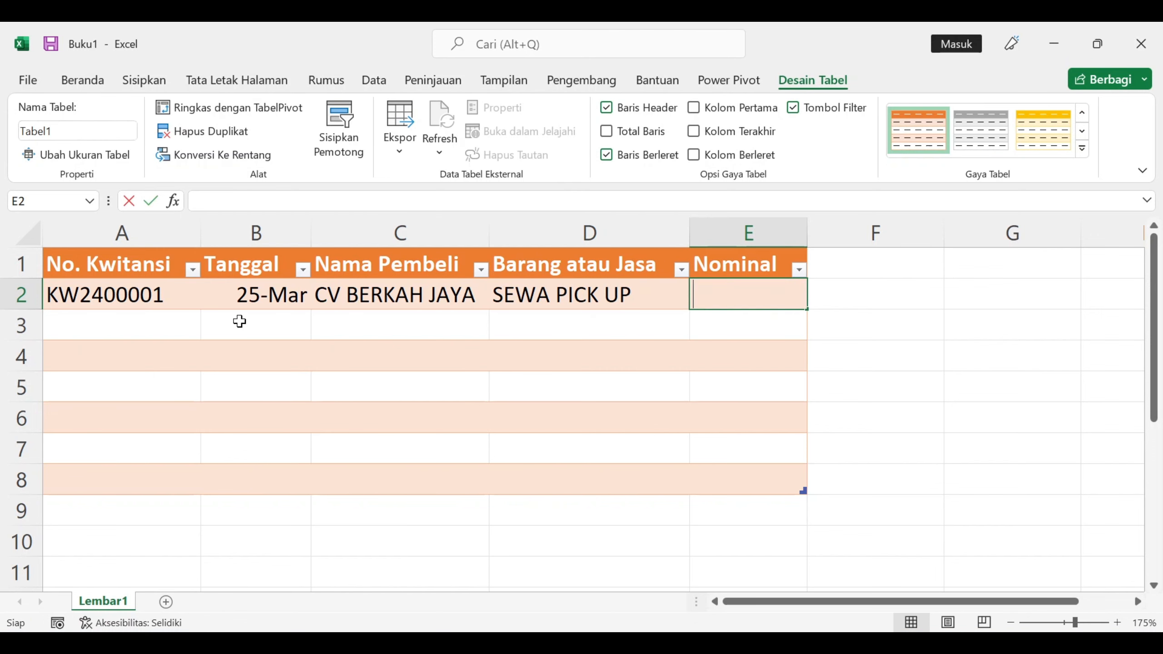
{"action": "type", "text": "1000000"}
{"action": "key", "text": "Return"}
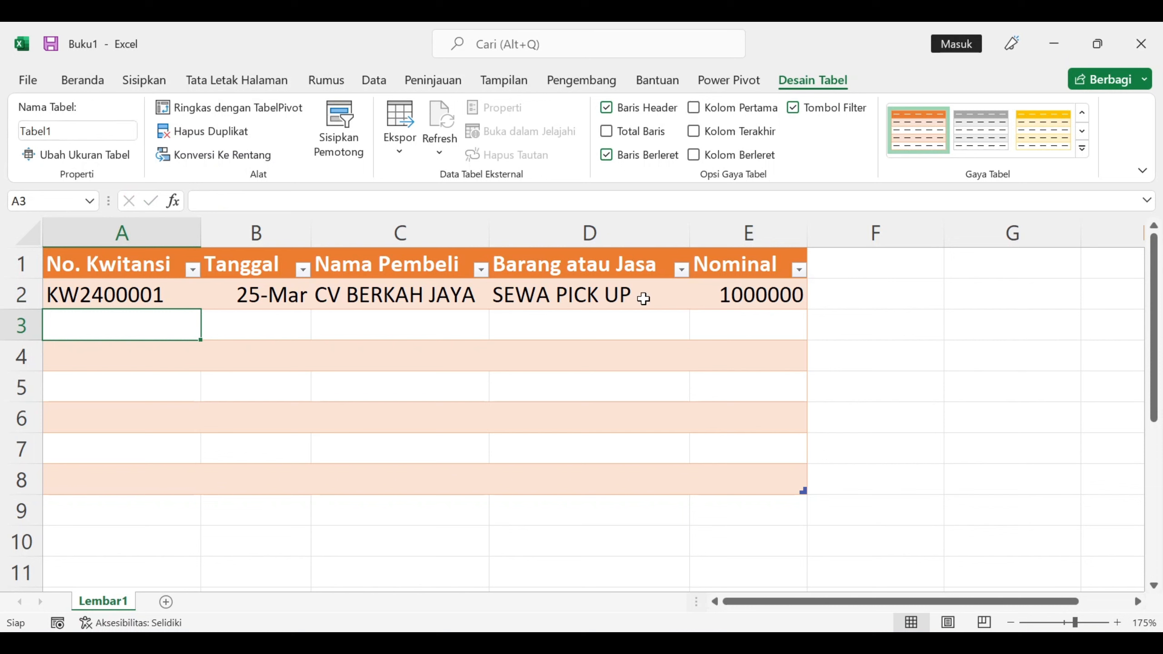
Format the Nominal cells E2:E8 as Accounting (Akuntansi) with the Rp symbol and 0 decimal places
{"action": "left_click", "coordinate": [730, 296]}
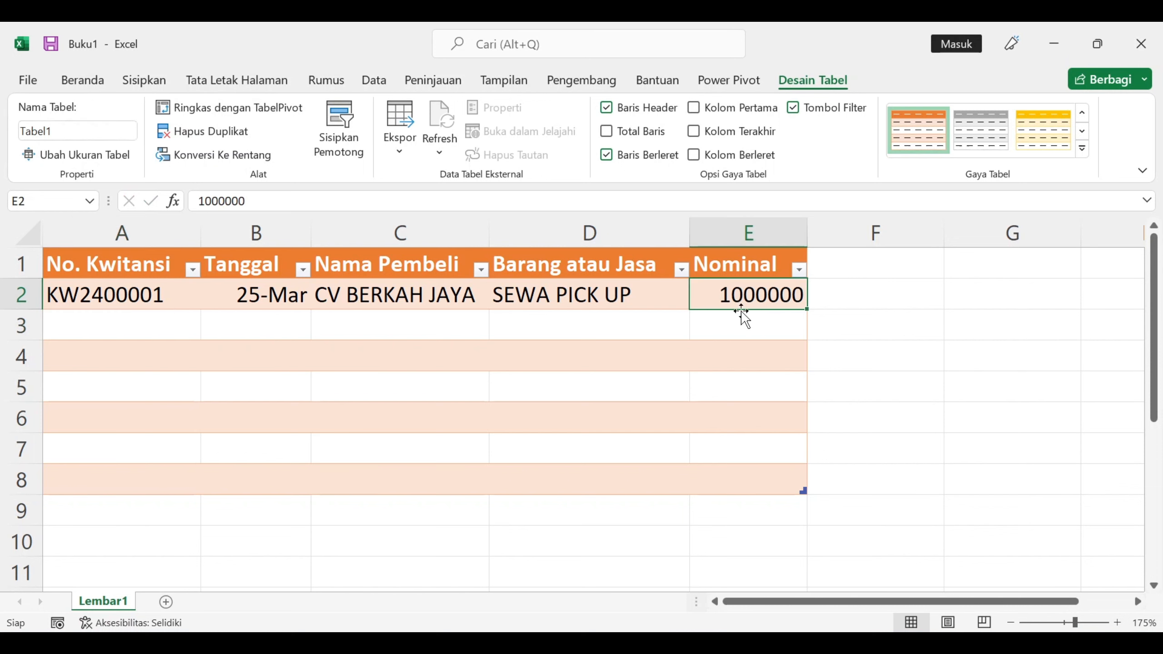
{"action": "key", "text": "ctrl+shift+Down"}
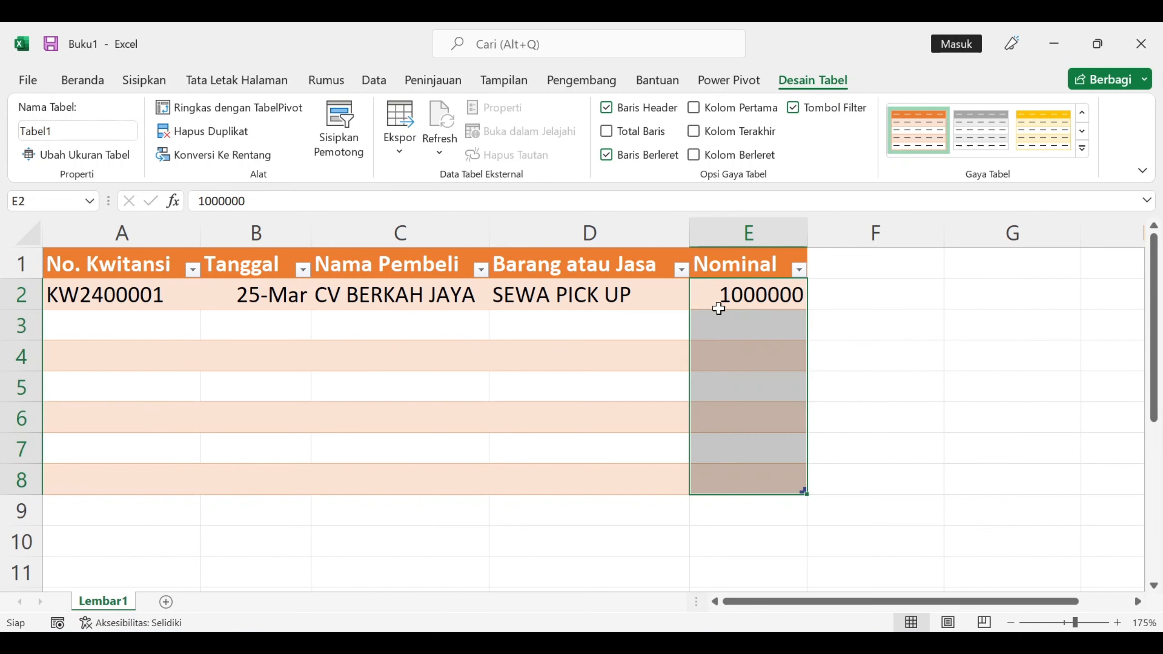
{"action": "left_click", "coordinate": [83, 80]}
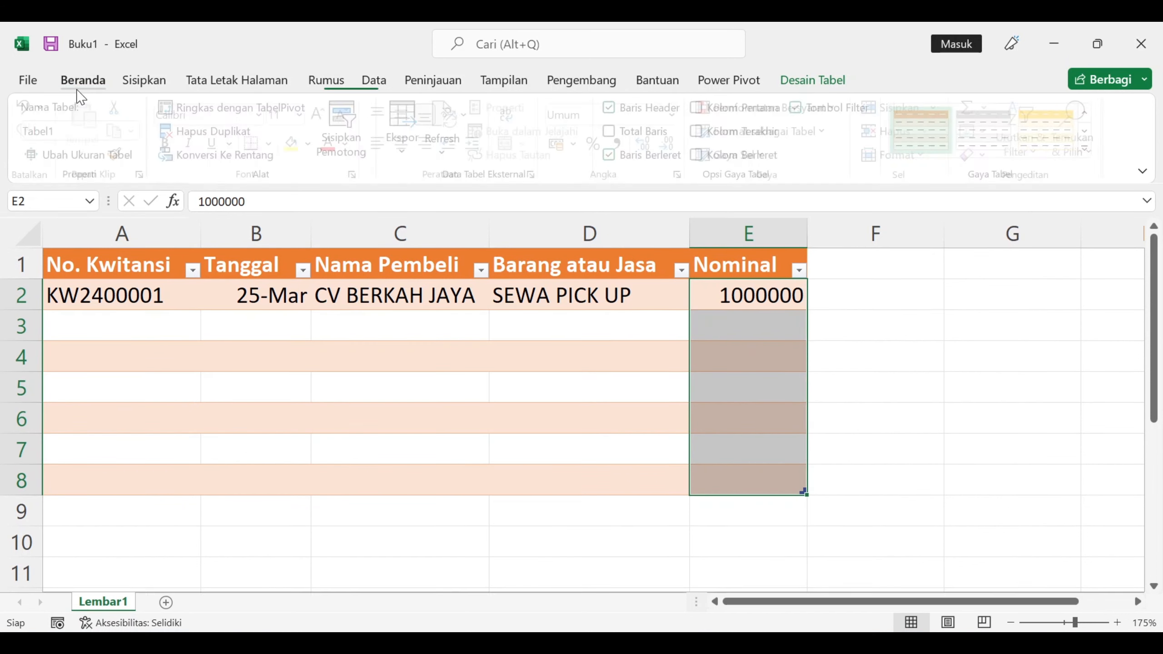
{"action": "left_click", "coordinate": [684, 176]}
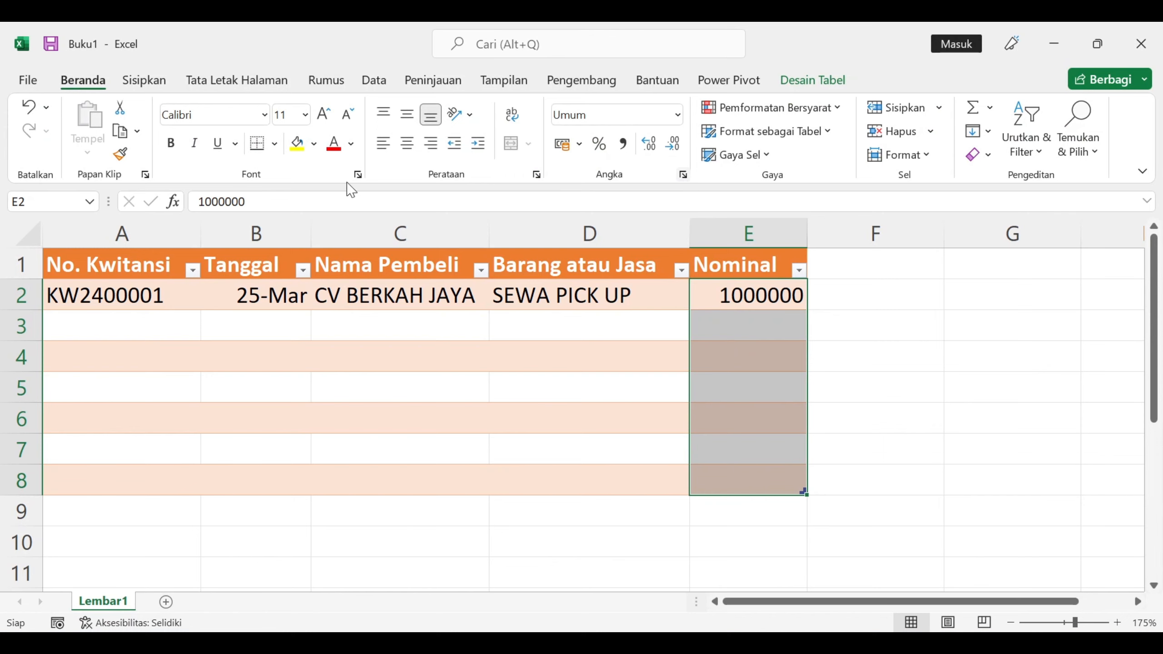
{"action": "left_click", "coordinate": [422, 220]}
{"action": "left_click", "coordinate": [422, 235]}
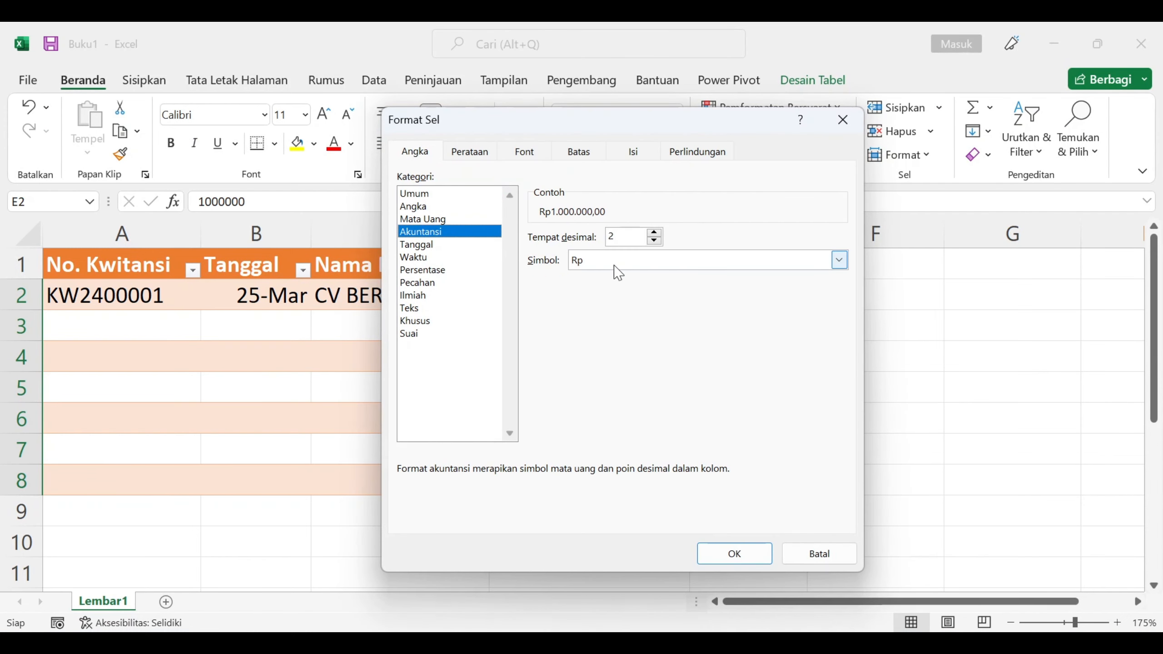
{"action": "double_click", "coordinate": [654, 239]}
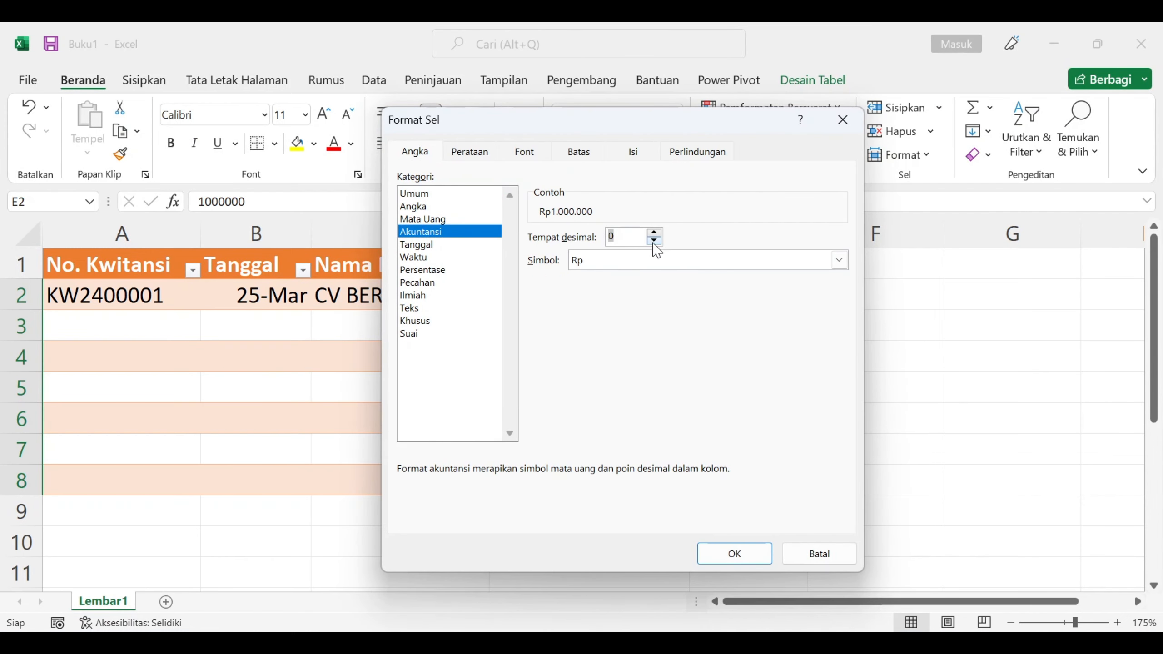
{"action": "left_click", "coordinate": [734, 554]}
Widen the Nominal column slightly to give the formatted amounts more room
{"action": "left_click", "coordinate": [589, 418]}
{"action": "left_click", "coordinate": [798, 331]}
{"action": "left_click_drag", "start_coordinate": [830, 242], "coordinate": [860, 246]}
{"action": "key", "text": "Down"}
{"action": "key", "text": "Down"}
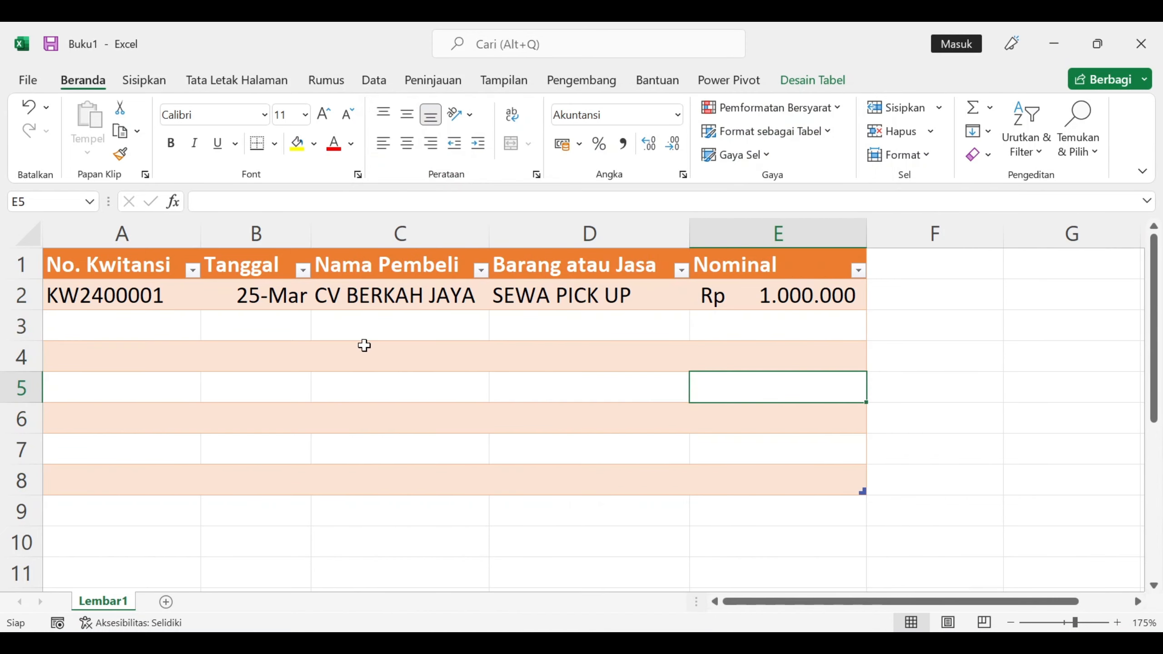
Fill the receipt number series from A2 down to A9, up to KW2400008
{"action": "left_click", "coordinate": [176, 298]}
{"action": "left_click_drag", "start_coordinate": [201, 310], "coordinate": [205, 530]}
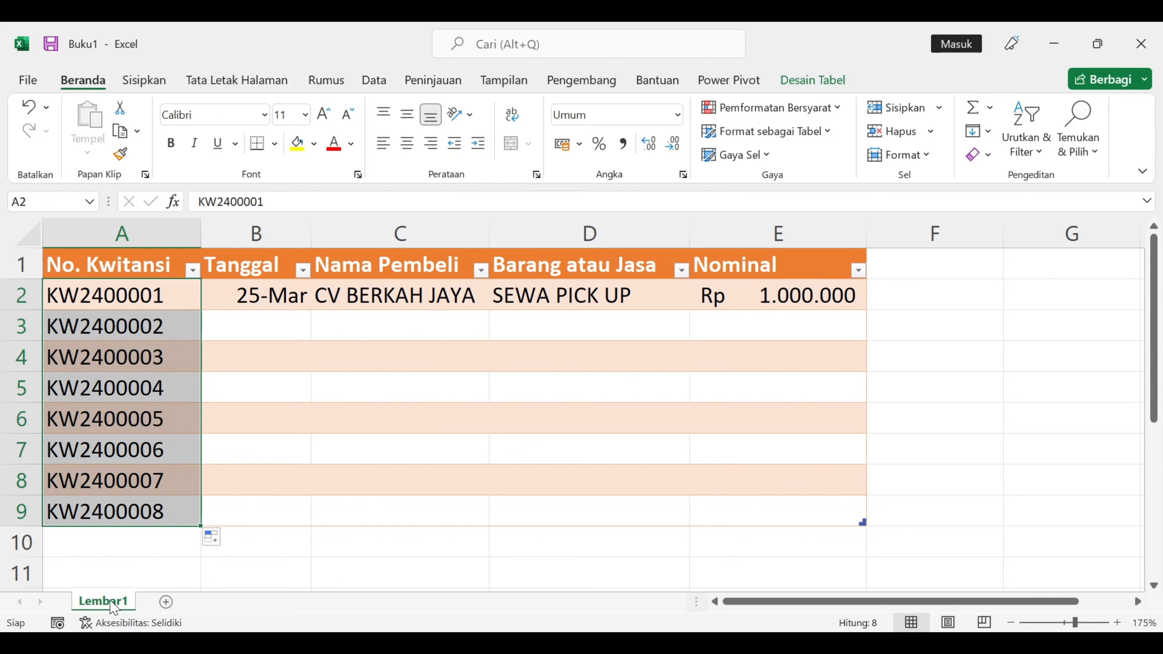
{"action": "left_click", "coordinate": [162, 576]}
Rename the sheet Lembar1 as Input
{"action": "right_click", "coordinate": [115, 607]}
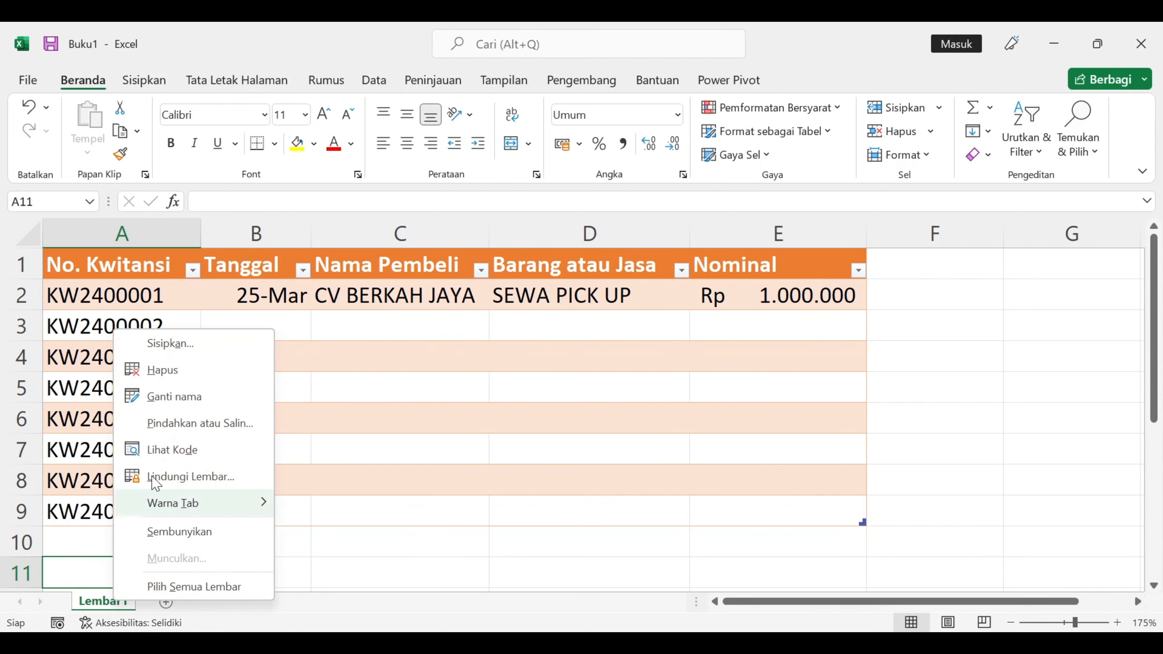
{"action": "left_click", "coordinate": [166, 398]}
{"action": "type", "text": "iNPUT"}
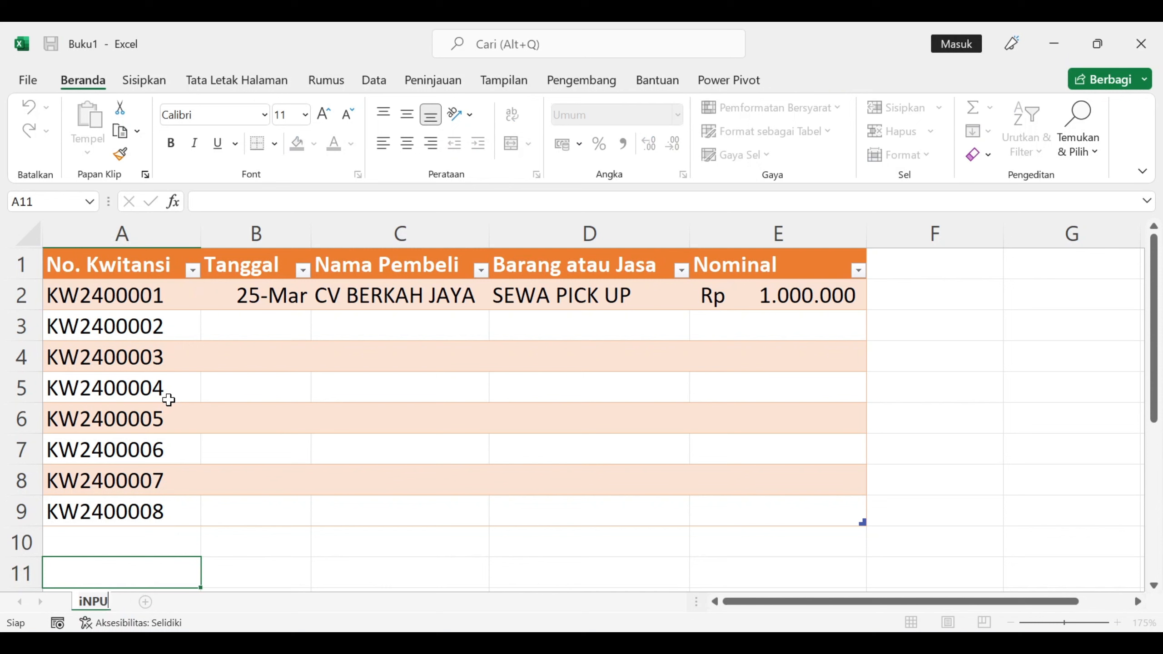
{"action": "key", "text": "BackSpace"}
{"action": "key", "text": "BackSpace"}
{"action": "key", "text": "BackSpace"}
{"action": "key", "text": "BackSpace"}
{"action": "key", "text": "BackSpace"}
{"action": "type", "text": "Input"}
{"action": "key", "text": "Return"}
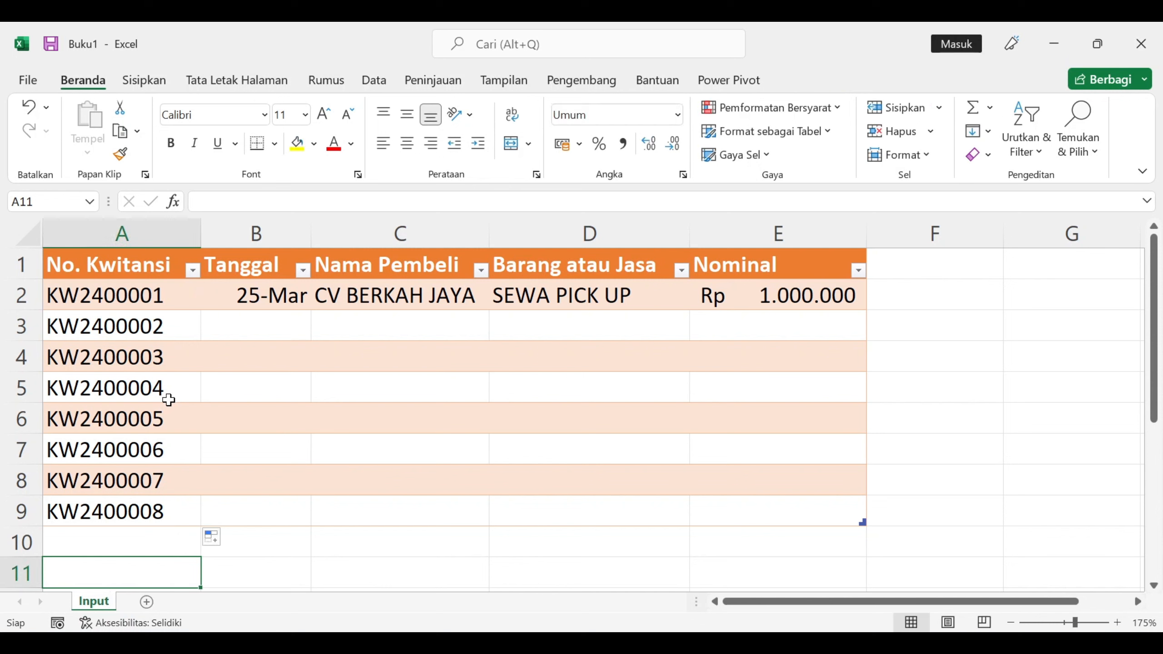
{"action": "left_click", "coordinate": [354, 545]}
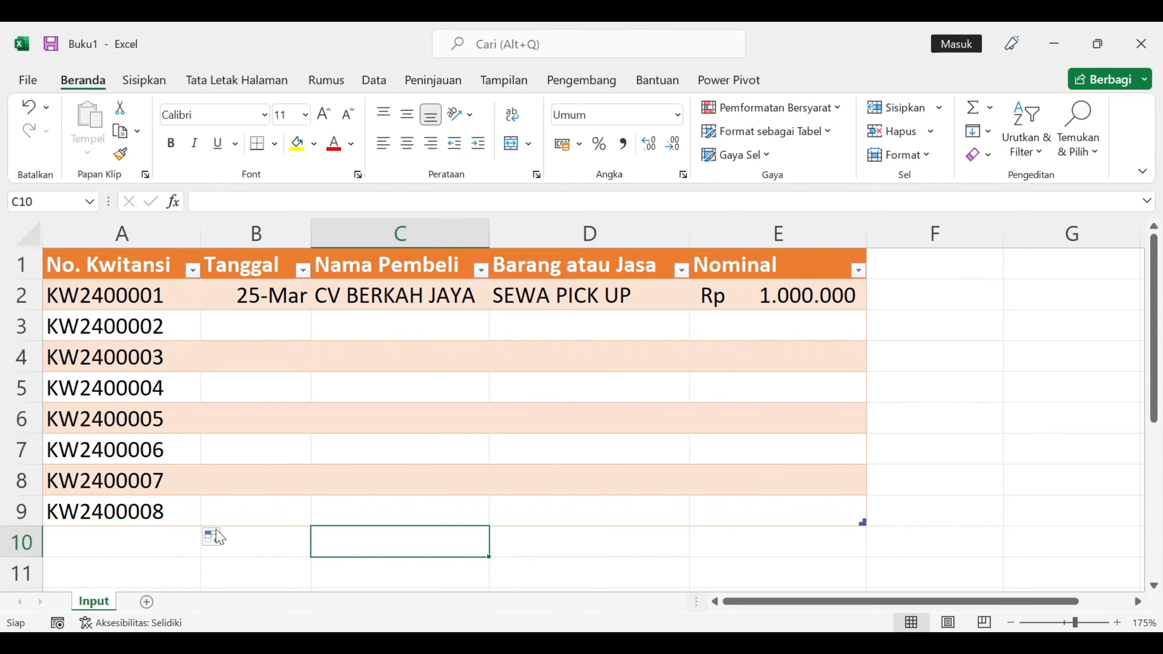
Add a new worksheet and rename it Kwitansi
{"action": "left_click", "coordinate": [154, 602]}
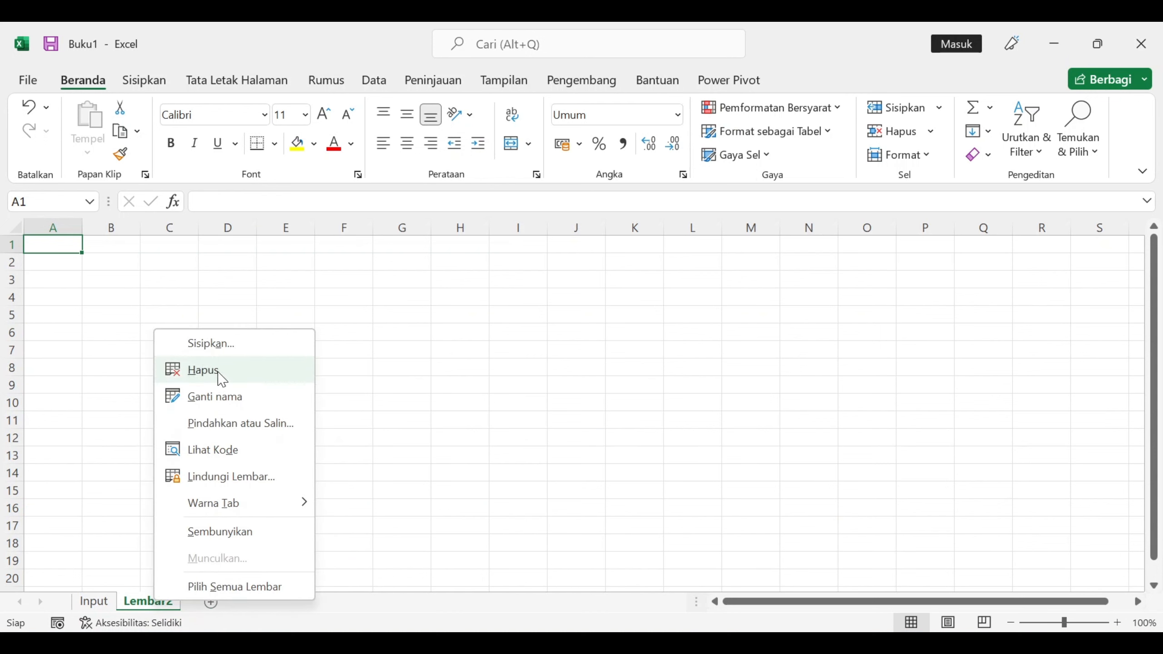
{"action": "left_click", "coordinate": [224, 419]}
{"action": "left_click", "coordinate": [318, 556]}
{"action": "right_click", "coordinate": [161, 602]}
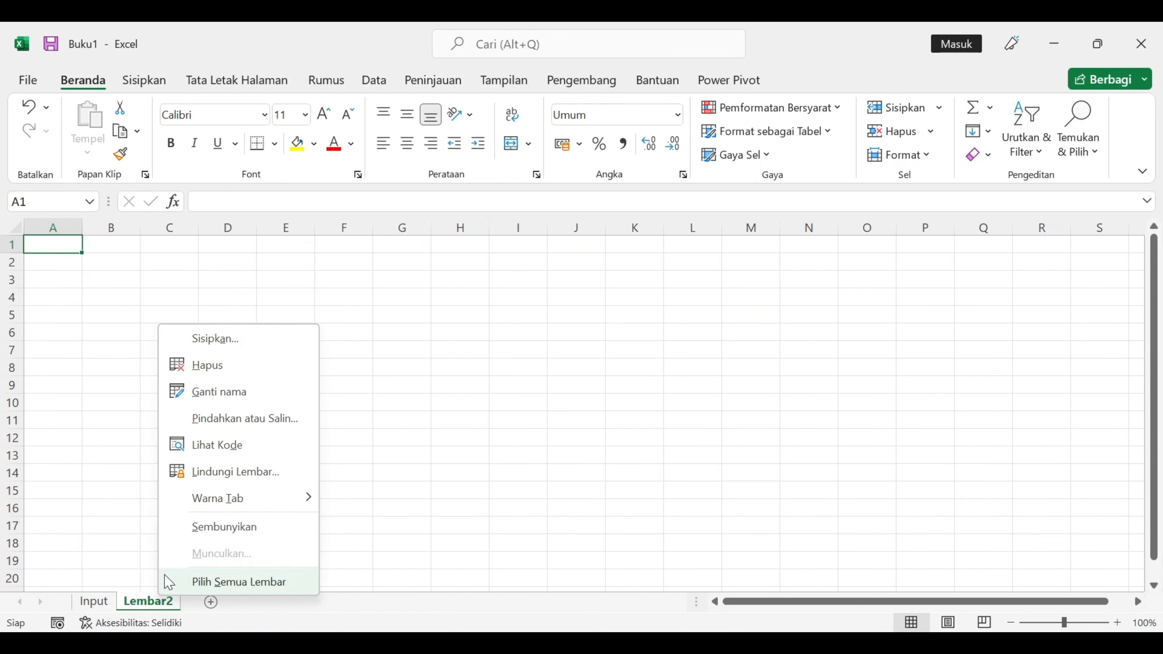
{"action": "left_click", "coordinate": [215, 391]}
{"action": "type", "text": "Kwitansi"}
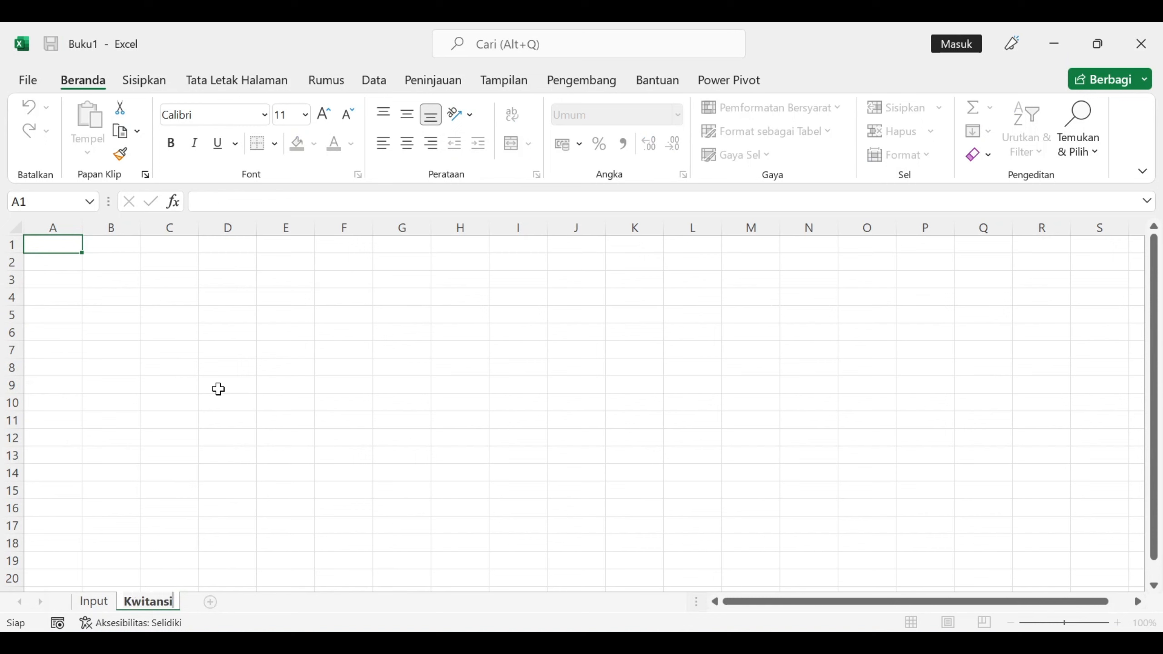
{"action": "key", "text": "Return"}
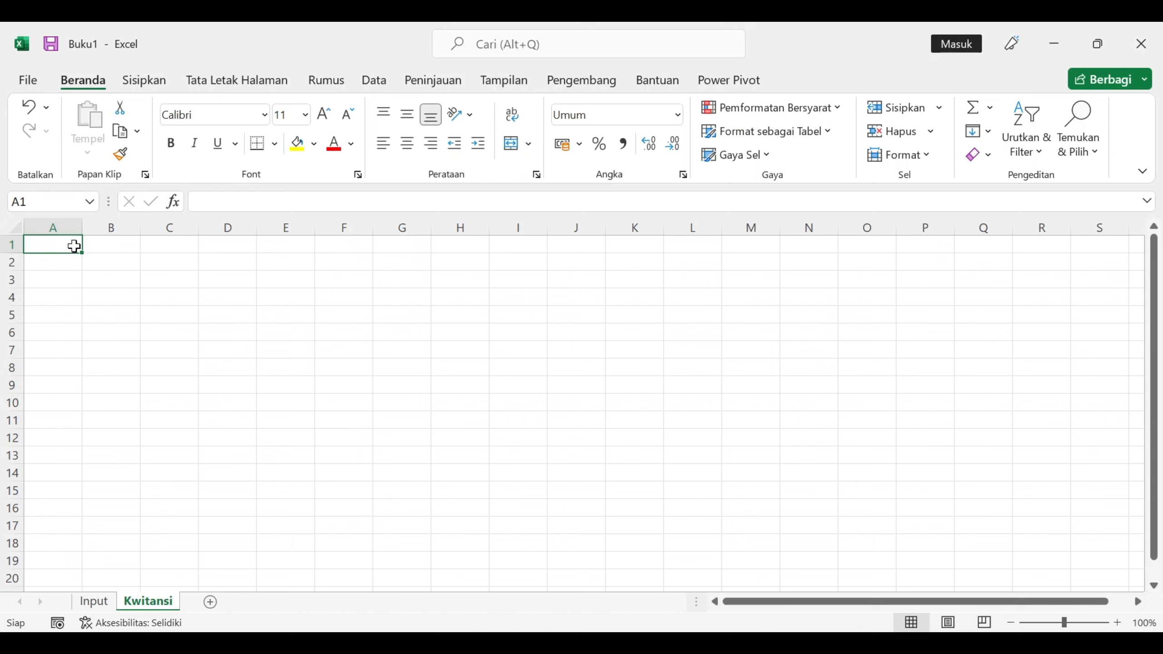
Enter the title KWITANSI in A1 and the company name CV. SOLVER X in A2
{"action": "type", "text": "KWITANSI"}
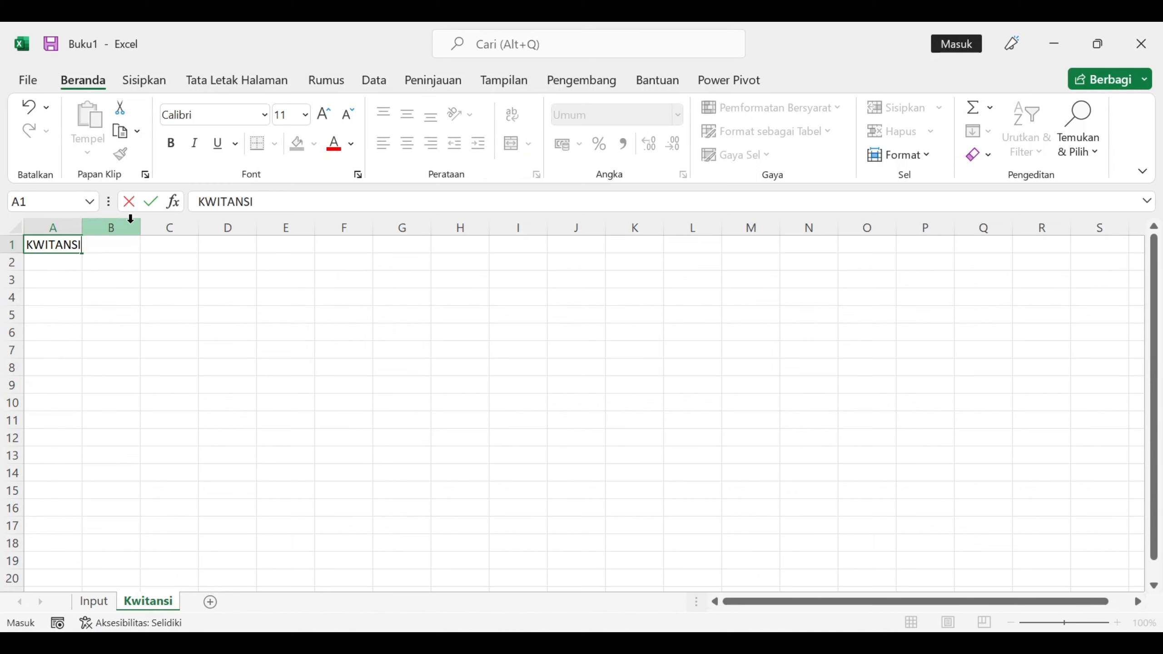
{"action": "key", "text": "Return"}
{"action": "type", "text": "CV. ADMIN S"}
{"action": "key", "text": "BackSpace"}
{"action": "key", "text": "BackSpace"}
{"action": "key", "text": "BackSpace"}
{"action": "key", "text": "BackSpace"}
{"action": "key", "text": "BackSpace"}
{"action": "type", "text": "SOLVER X"}
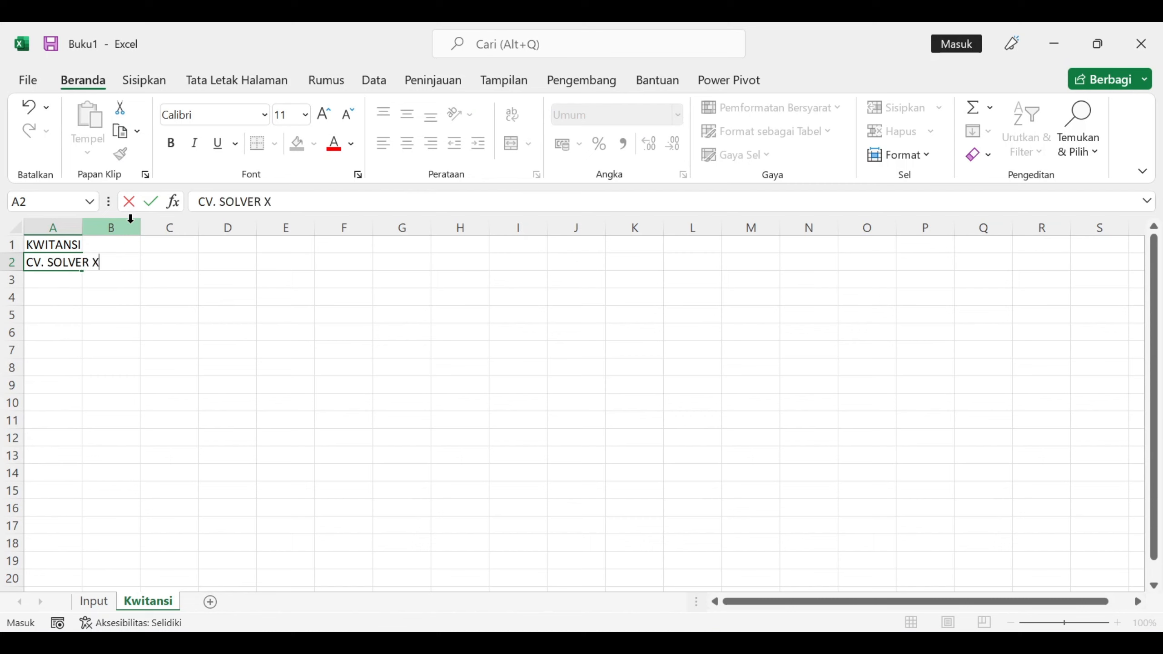
{"action": "key", "text": "Return"}
{"action": "key", "text": "Return"}
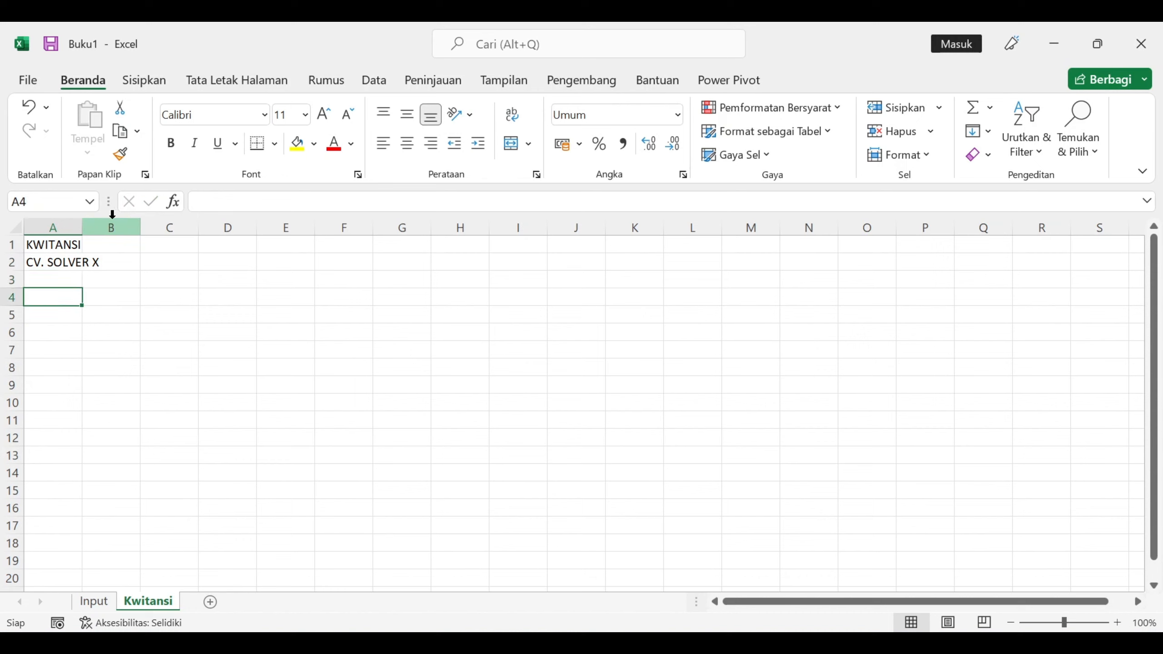
Enter the label No. Kwitansi in E4 and widen column E to about 14 characters
{"action": "left_click", "coordinate": [280, 298]}
{"action": "type", "text": "N"}
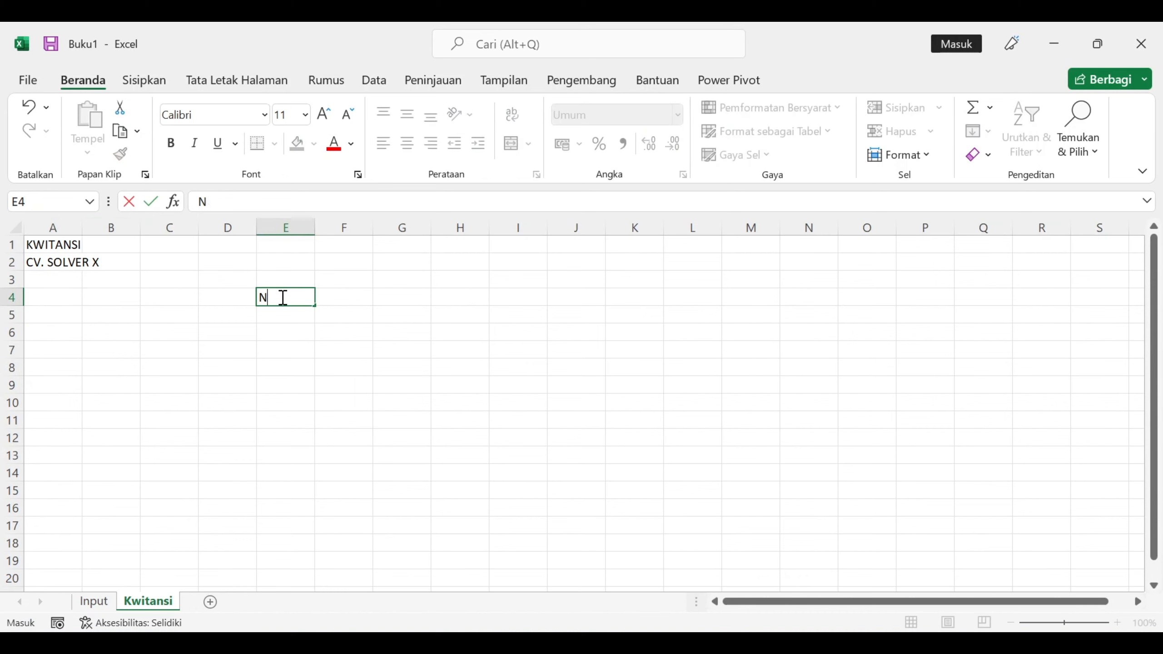
{"action": "type", "text": "O. Kwitansi"}
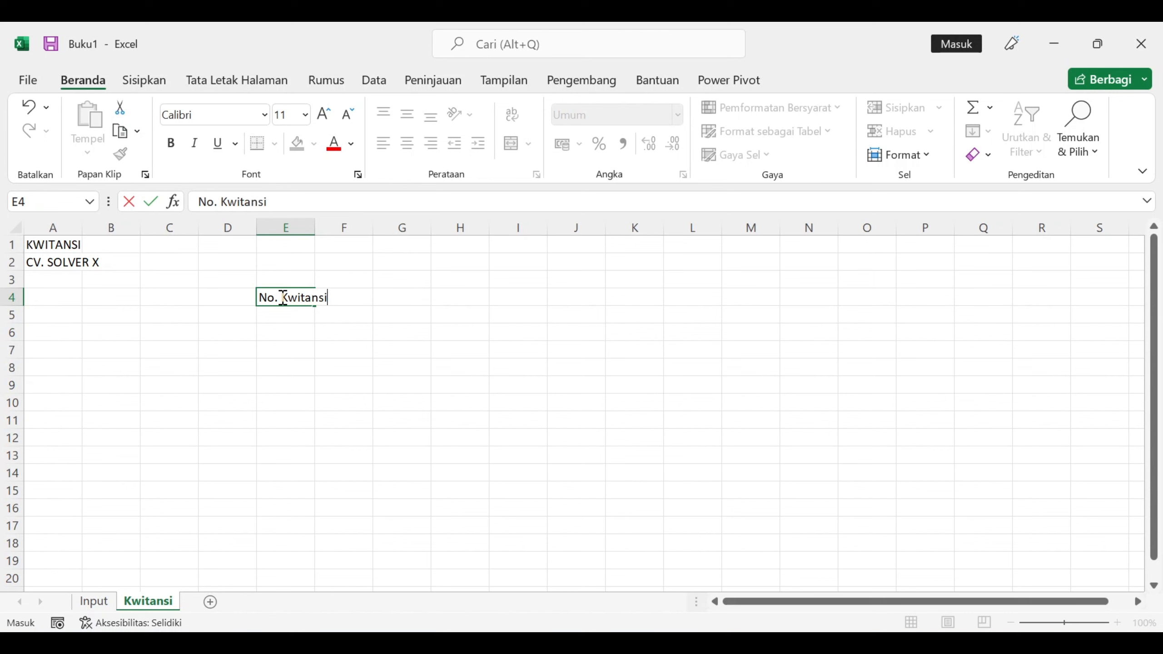
{"action": "key", "text": "Tab"}
{"action": "left_click_drag", "start_coordinate": [314, 228], "coordinate": [353, 227]}
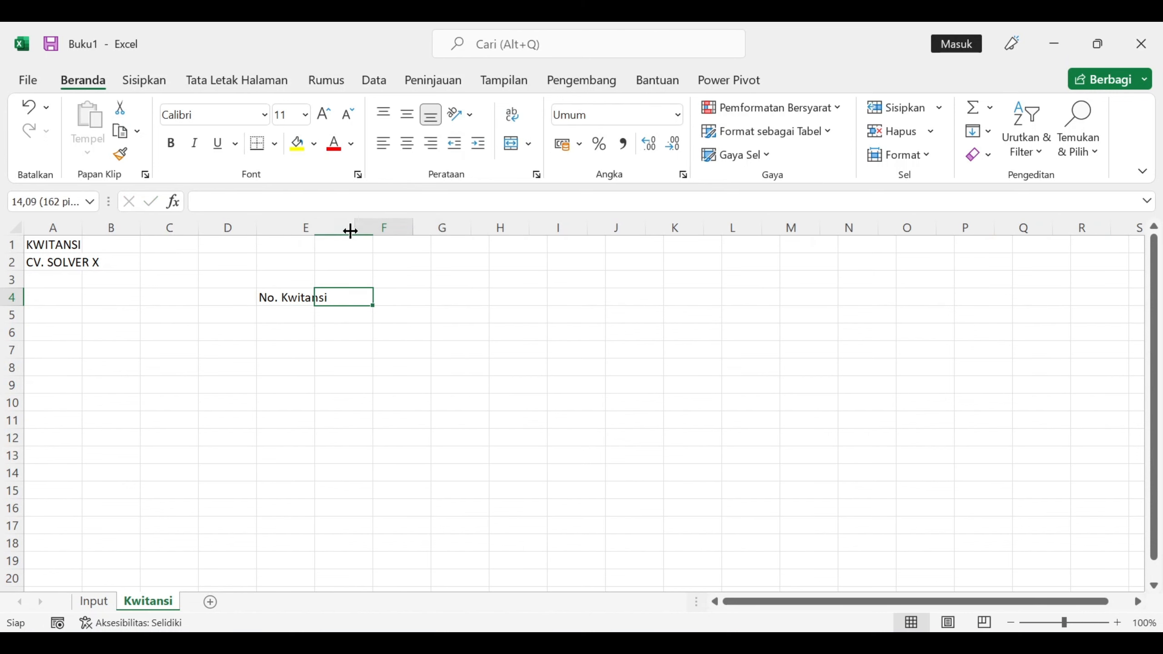
Enter the label "Telah diterima dari:" in B6
{"action": "left_click", "coordinate": [96, 331]}
{"action": "type", "text": "Teka"}
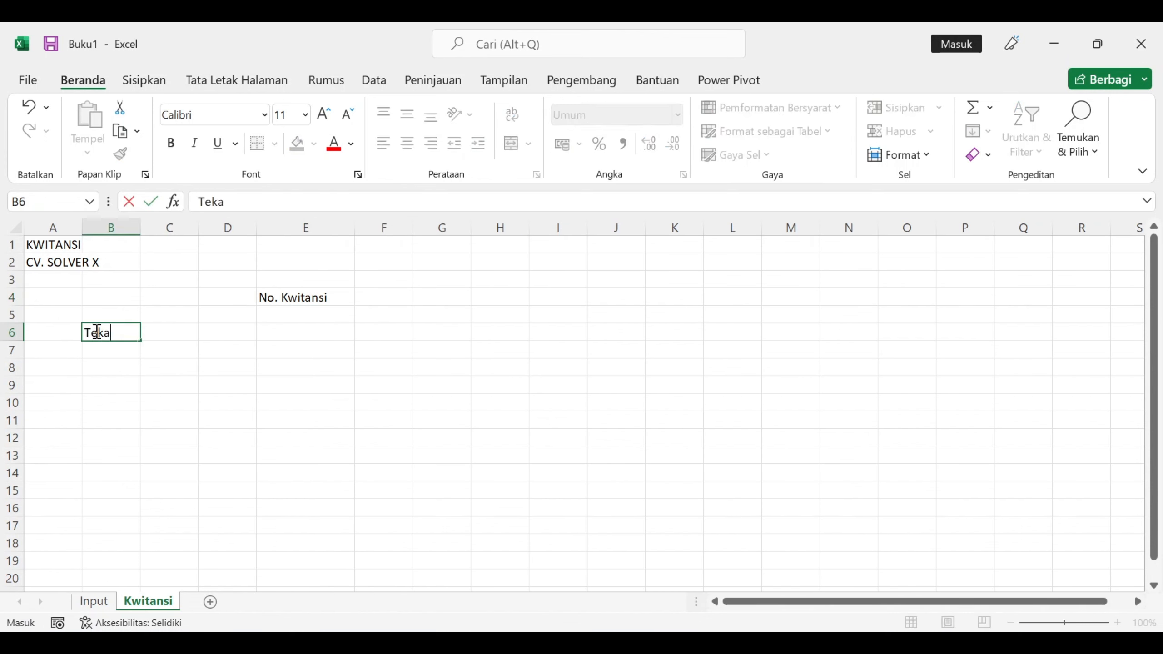
{"action": "type", "text": "lah diterima"}
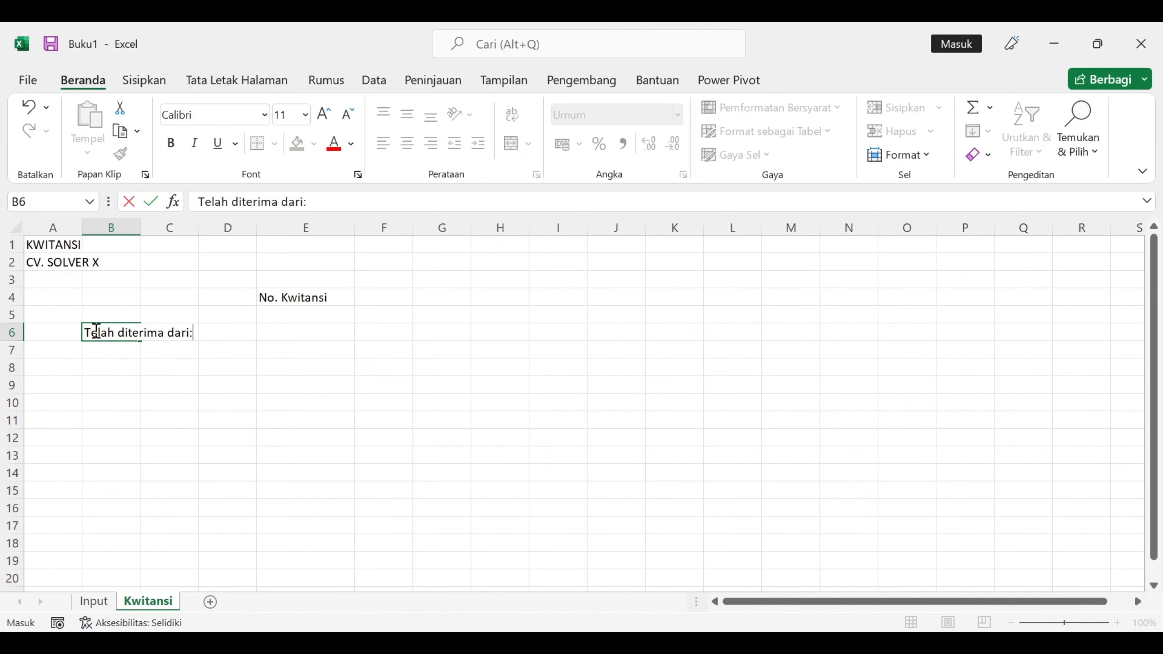
{"action": "type", "text": " dari:"}
Move the colon of the B6 label into C6 and fit column B to the width of its text
{"action": "left_click", "coordinate": [176, 418]}
{"action": "scroll", "coordinate": [176, 418], "scroll_direction": "up", "scroll_amount": 4}
{"action": "left_click", "coordinate": [172, 391]}
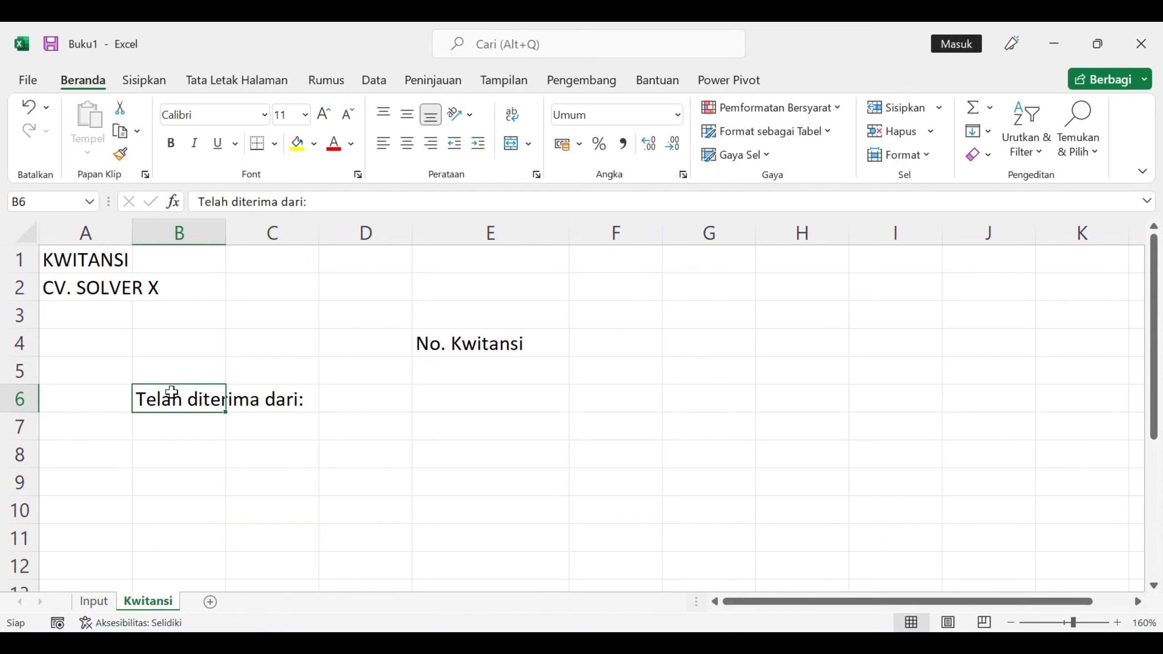
{"action": "left_click", "coordinate": [322, 202]}
{"action": "key", "text": "Tab"}
{"action": "key", "text": "Return"}
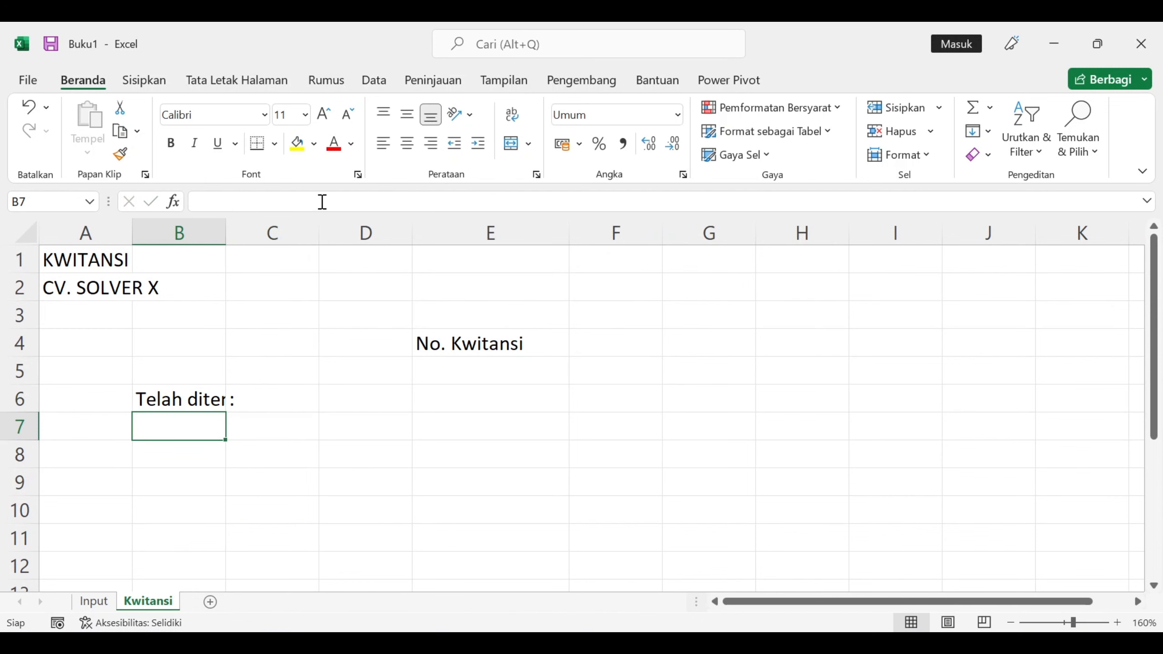
{"action": "double_click", "coordinate": [226, 231]}
Enter the labels Uang Sejumlah in B7 and Untuk Pembayaran in B8, each with a colon beside it in column C
{"action": "type", "text": "Uang Se"}
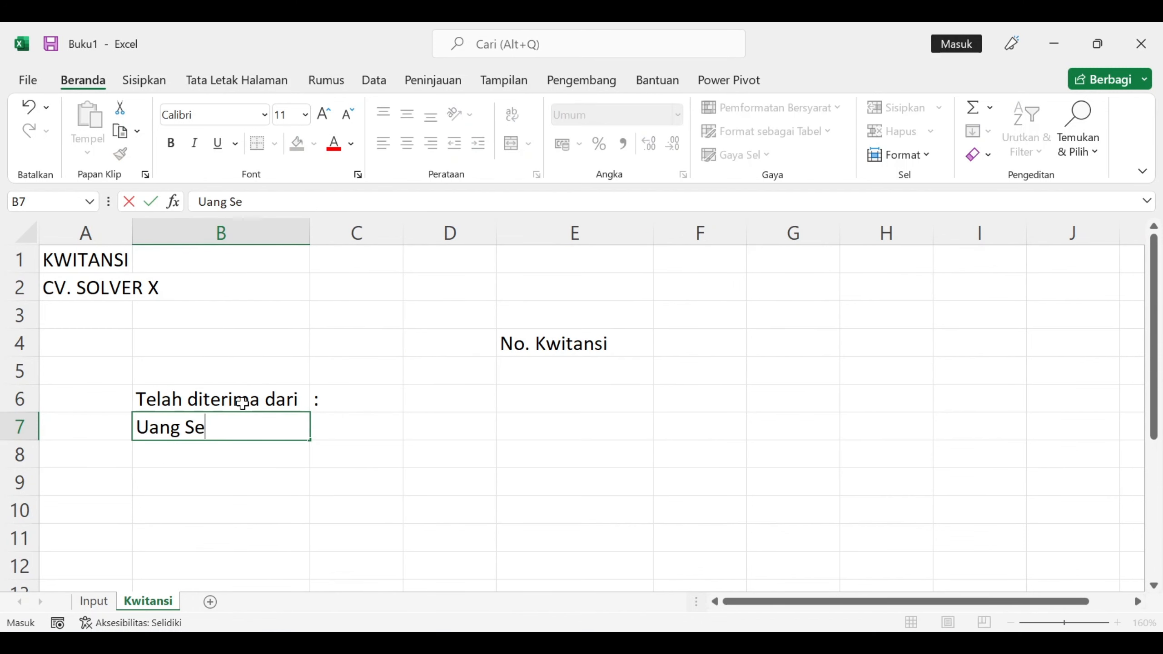
{"action": "type", "text": "jumla"}
{"action": "key", "text": "Tab"}
{"action": "type", "text": ":"}
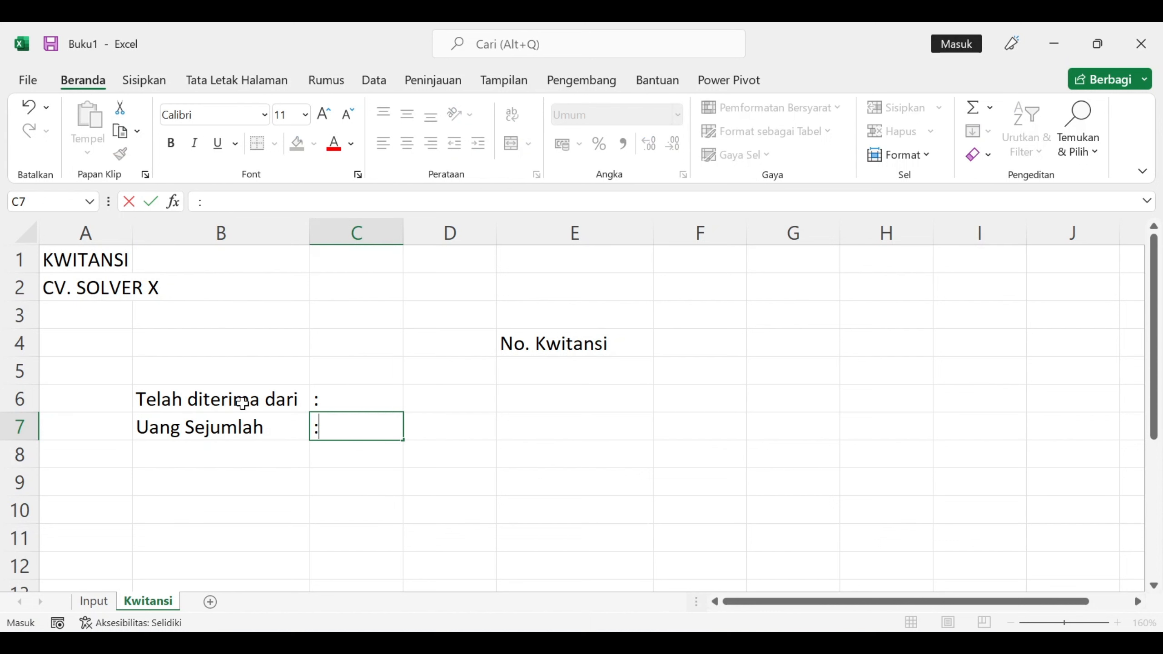
{"action": "key", "text": "Return"}
{"action": "type", "text": "Untuk Pembayar"}
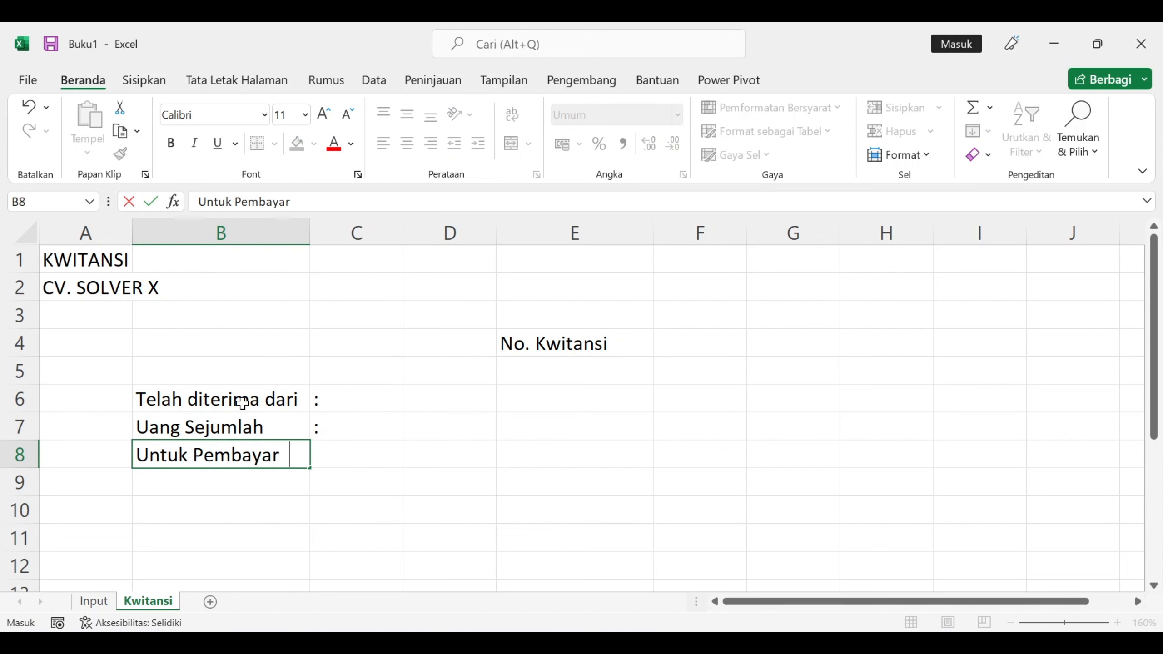
{"action": "type", "text": "an"}
{"action": "key", "text": "Tab"}
{"action": "type", "text": ":"}
{"action": "key", "text": "Return"}
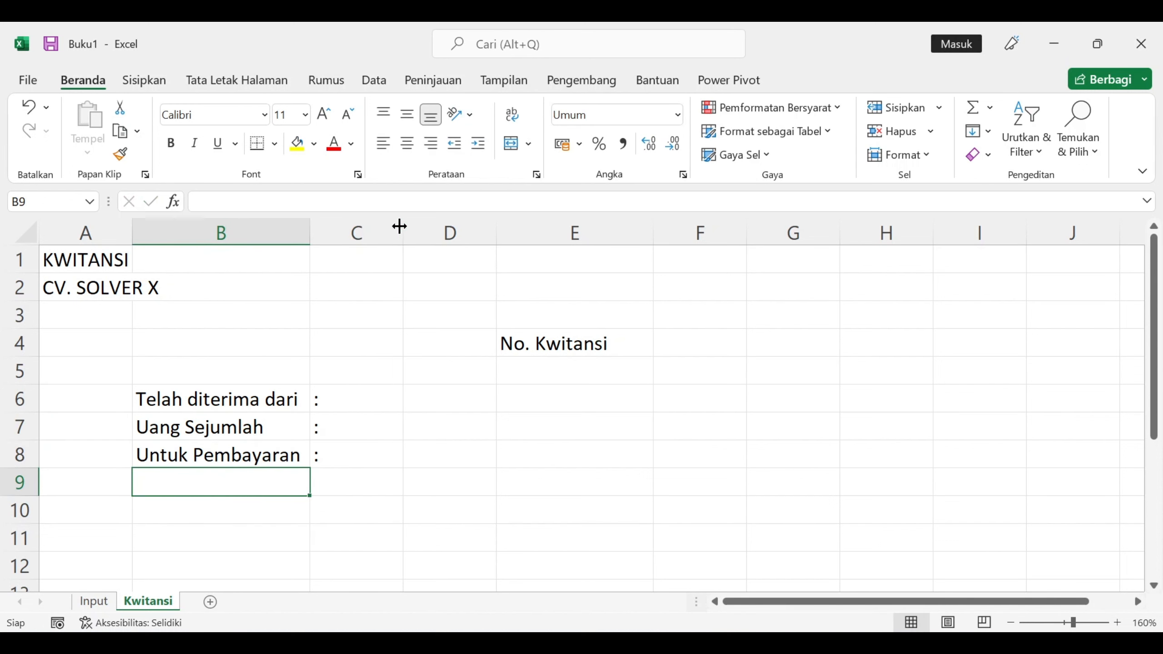
Narrow column C to just fit the colons and widen column D to several times its width
{"action": "left_click_drag", "start_coordinate": [399, 226], "coordinate": [324, 229]}
{"action": "left_click_drag", "start_coordinate": [417, 231], "coordinate": [542, 249]}
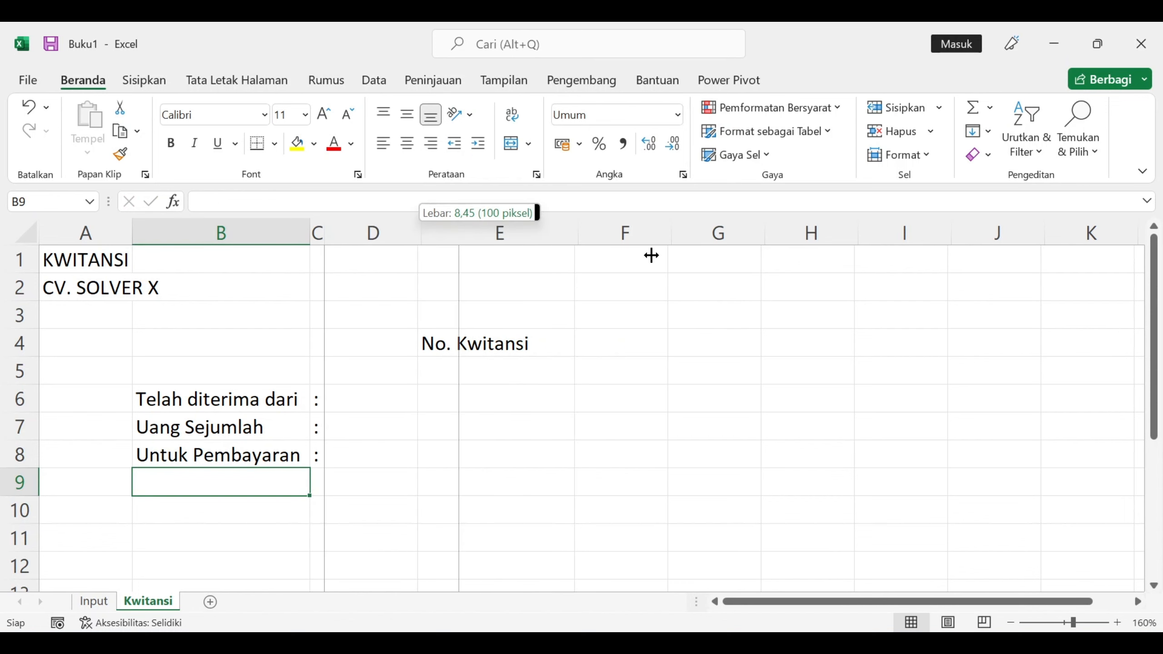
{"action": "left_click_drag", "start_coordinate": [679, 243], "coordinate": [764, 237]}
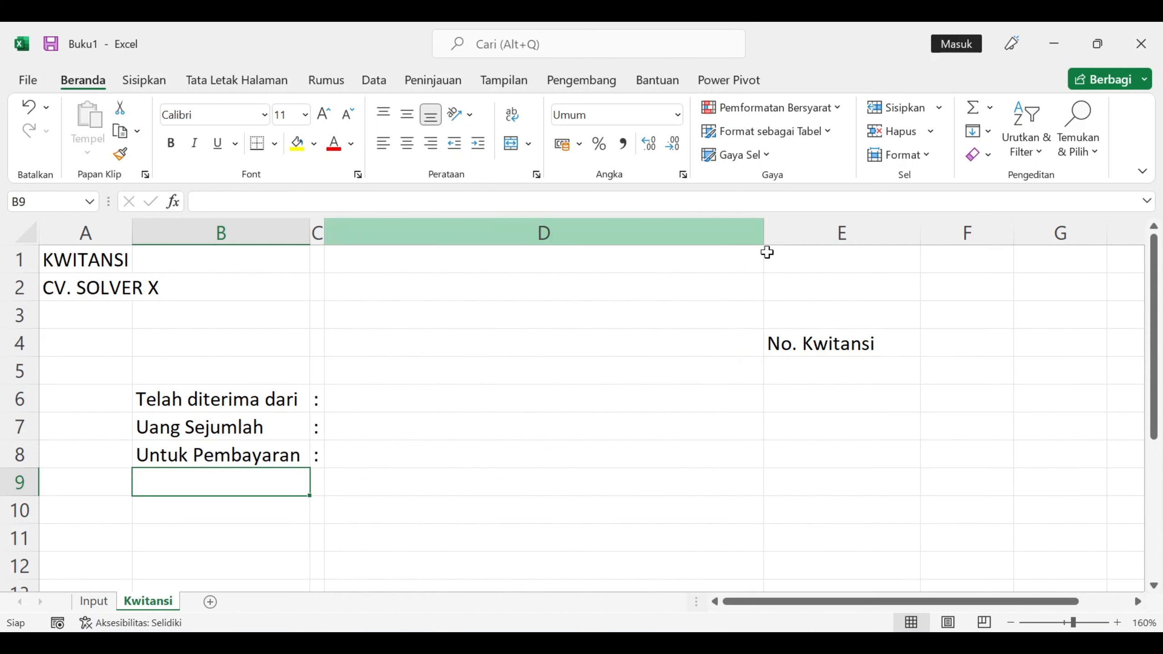
Add a colon to the No. Kwitansi label in E4 and narrow column E slightly to fit it
{"action": "double_click", "coordinate": [893, 343]}
{"action": "type", "text": ":"}
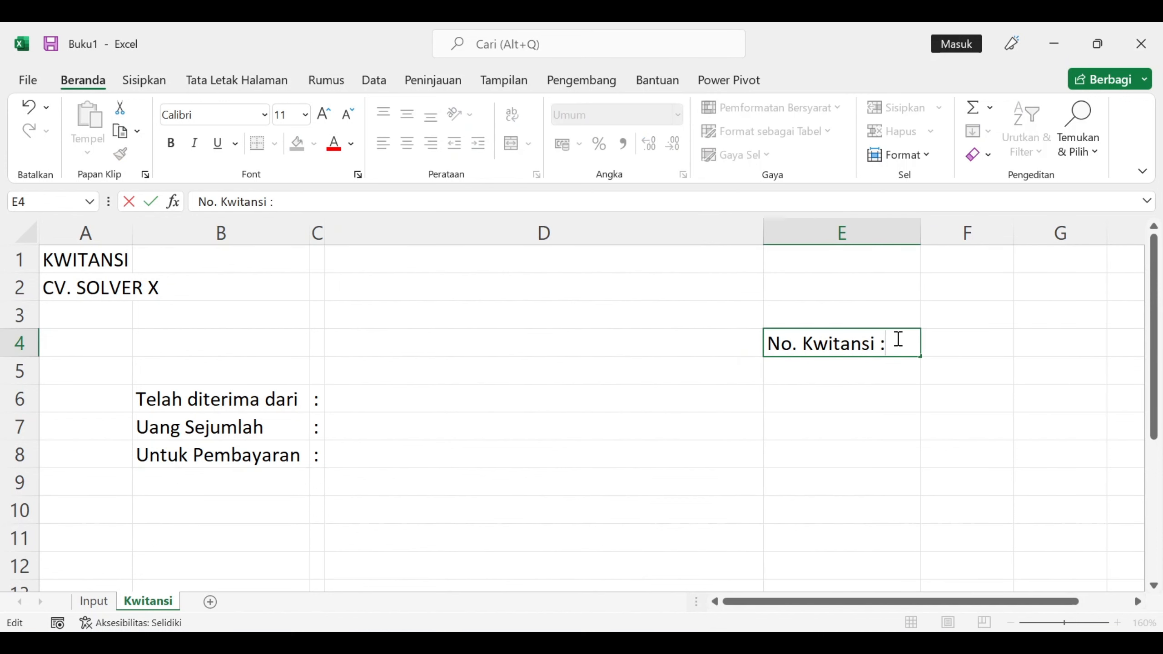
{"action": "key", "text": "Tab"}
{"action": "left_click_drag", "start_coordinate": [920, 239], "coordinate": [896, 242]}
Merge and center the KWITANSI title across A1:F1 and the company name across A2:E2
{"action": "left_click_drag", "start_coordinate": [828, 399], "coordinate": [943, 399]}
{"action": "left_click_drag", "start_coordinate": [83, 259], "coordinate": [935, 257]}
{"action": "left_click", "coordinate": [509, 144]}
{"action": "left_click_drag", "start_coordinate": [69, 287], "coordinate": [813, 280]}
{"action": "left_click", "coordinate": [509, 144]}
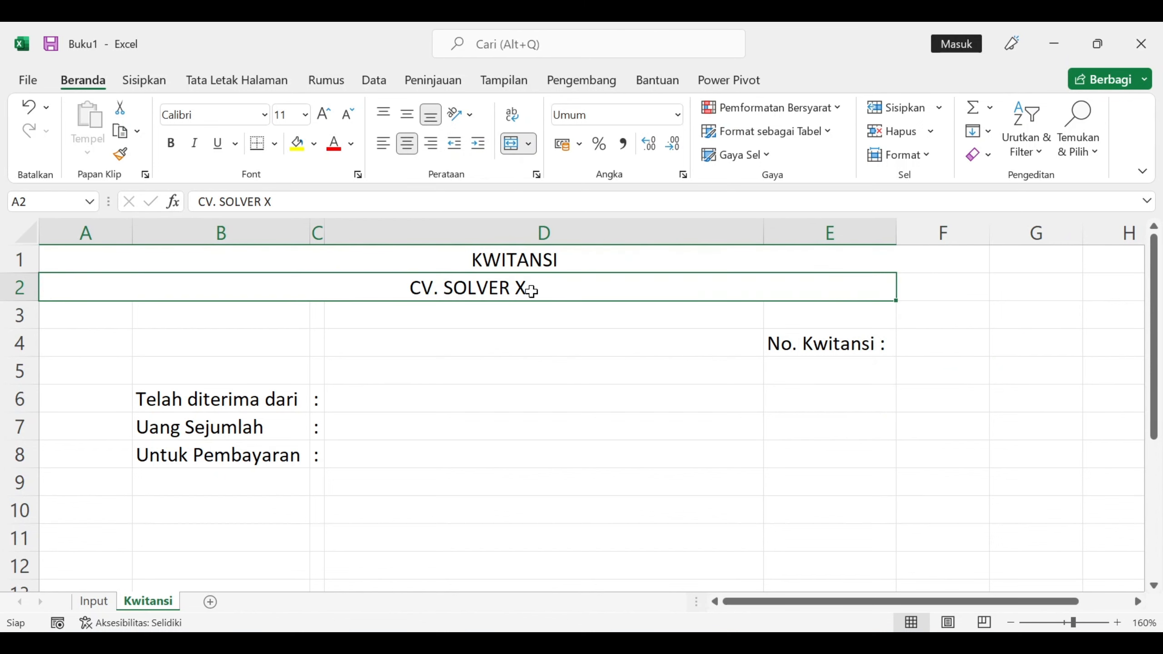
Extend the merged, centered company name in row 2 across A2:F2 to match the title above
{"action": "left_click", "coordinate": [547, 335]}
{"action": "left_click", "coordinate": [466, 256]}
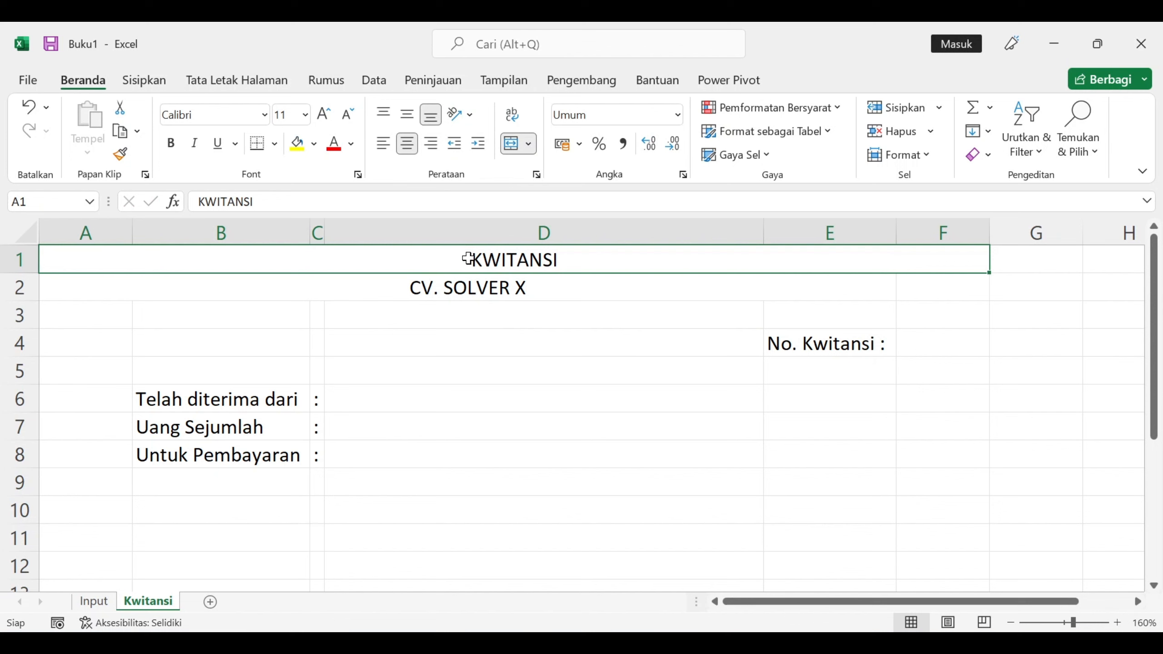
{"action": "left_click_drag", "start_coordinate": [934, 287], "coordinate": [724, 288]}
{"action": "left_click", "coordinate": [510, 143]}
{"action": "left_click", "coordinate": [603, 352]}
{"action": "left_click", "coordinate": [685, 381]}
Make the KWITANSI title and the company name below it bold
{"action": "mouse_move", "coordinate": [461, 263]}
{"action": "left_mouse_down"}
{"action": "mouse_move", "coordinate": [462, 305]}
{"action": "mouse_move", "coordinate": [465, 260]}
{"action": "left_mouse_up"}
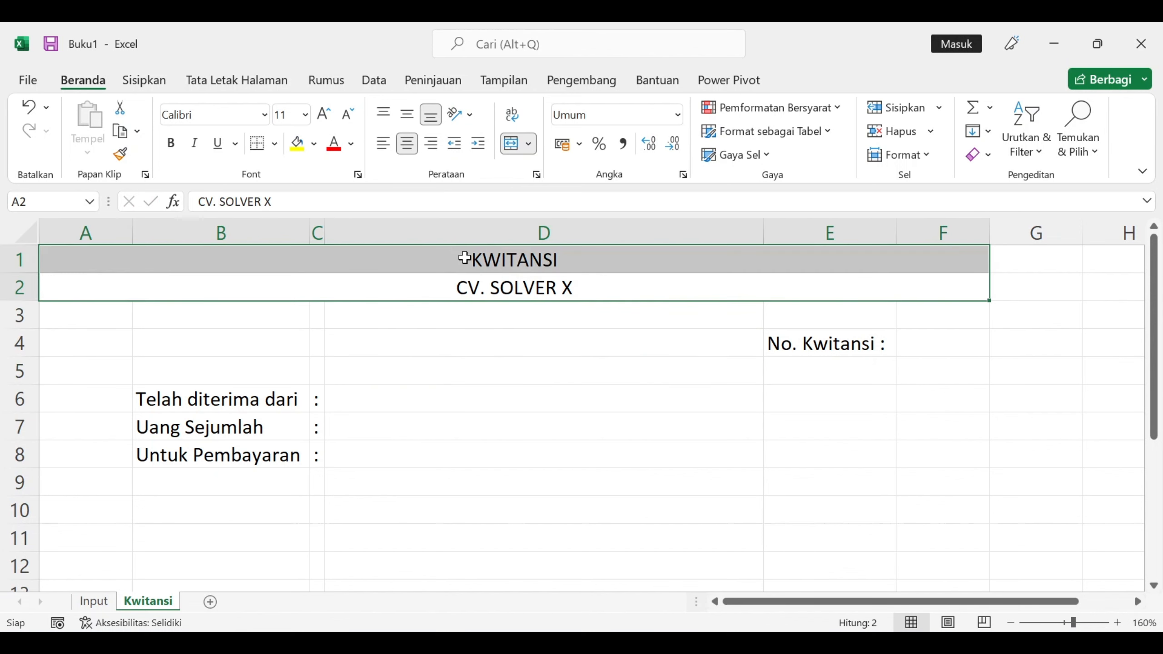
{"action": "key", "text": "ctrl+b"}
{"action": "left_click", "coordinate": [427, 295]}
{"action": "left_click", "coordinate": [186, 354]}
{"action": "left_click", "coordinate": [143, 261]}
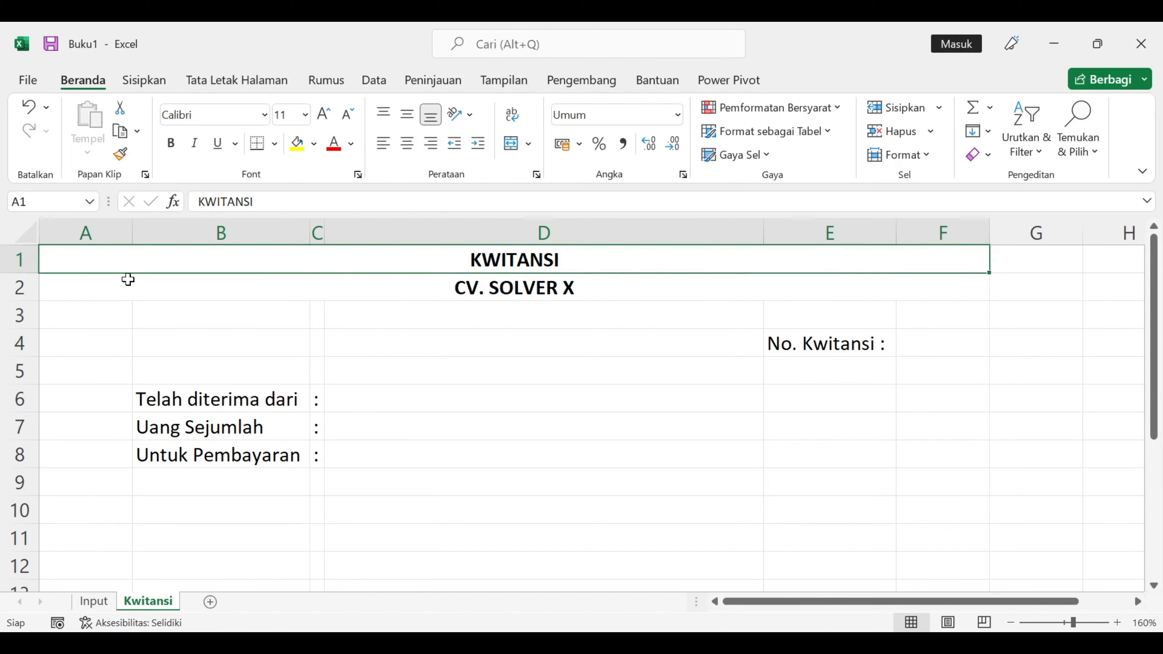
Fill the merged heading rows A1:F2 with yellow and put an outside border around them
{"action": "left_click_drag", "start_coordinate": [128, 279], "coordinate": [127, 286]}
{"action": "left_click", "coordinate": [297, 144]}
{"action": "left_click", "coordinate": [276, 143]}
{"action": "left_click", "coordinate": [299, 384]}
{"action": "left_click", "coordinate": [434, 362]}
Enter the place label "Malang," in E11 for the receipt's date line
{"action": "left_click_drag", "start_coordinate": [76, 318], "coordinate": [914, 575]}
{"action": "left_click", "coordinate": [829, 502]}
{"action": "scroll", "coordinate": [833, 502], "scroll_direction": "down", "scroll_amount": 1}
{"action": "left_click", "coordinate": [815, 404]}
{"action": "left_click", "coordinate": [818, 427]}
{"action": "left_click", "coordinate": [813, 465]}
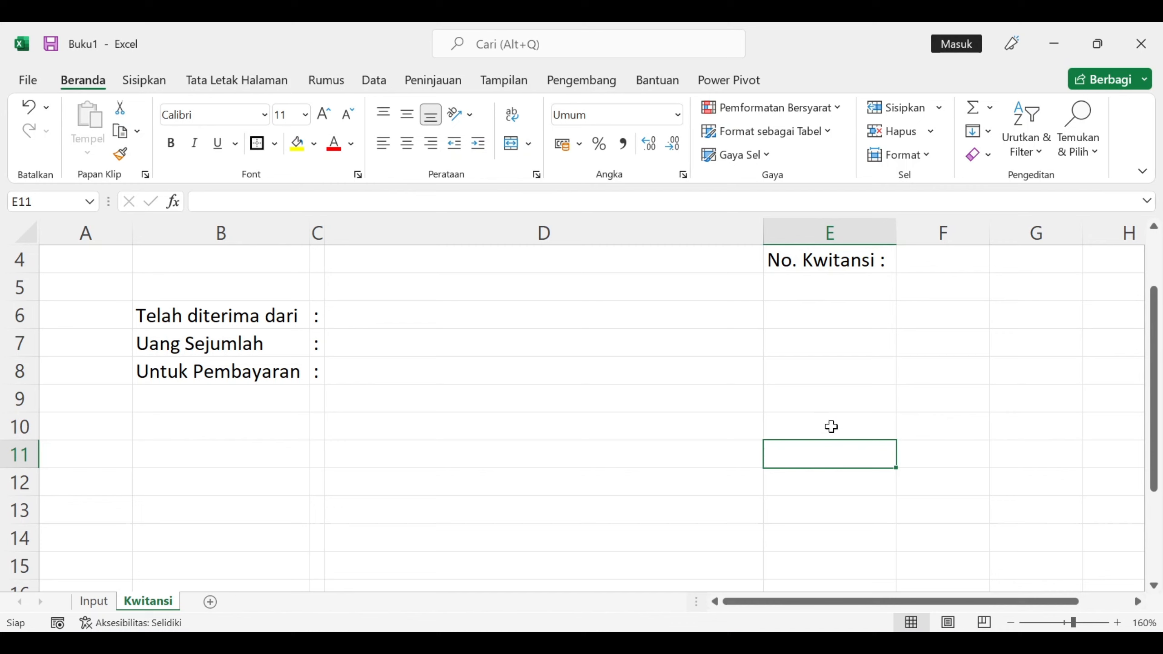
{"action": "type", "text": "Malang,"}
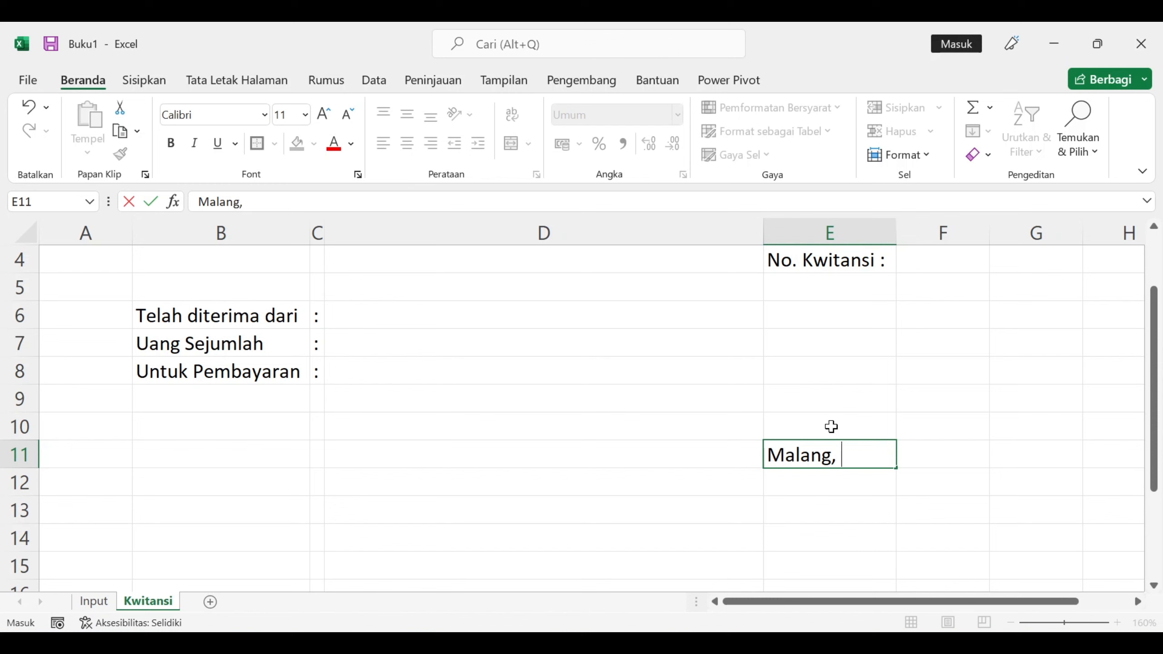
Enter the signatory line Admin Solver X in E15
{"action": "key", "text": "Return"}
{"action": "key", "text": "Return"}
{"action": "key", "text": "Return"}
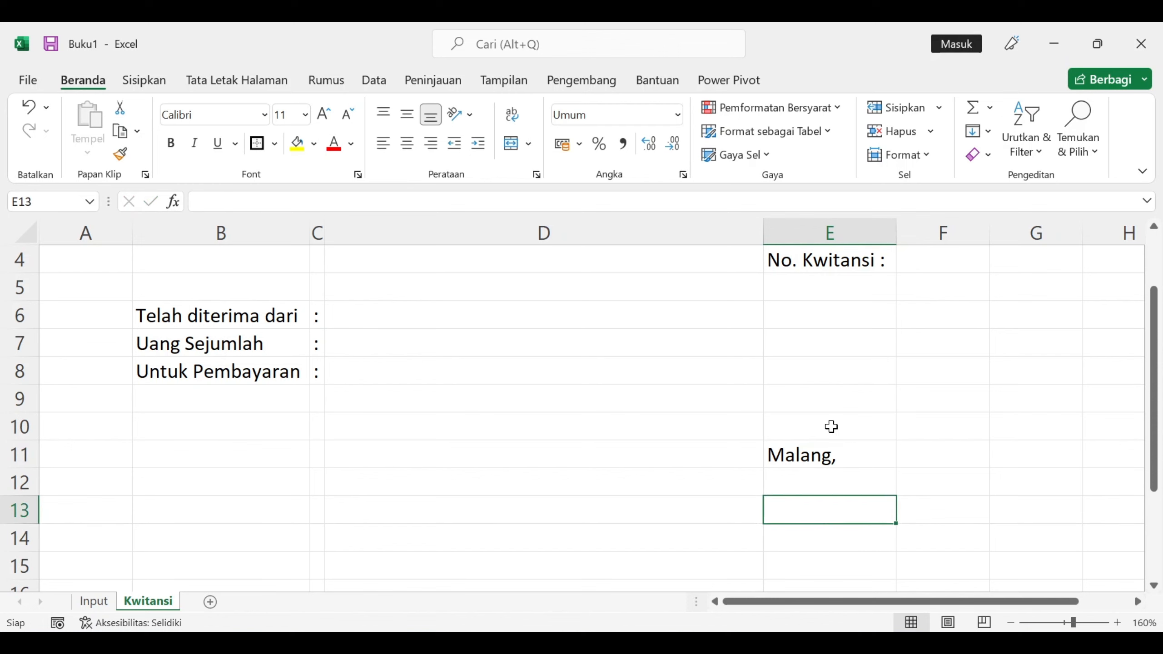
{"action": "key", "text": "Return"}
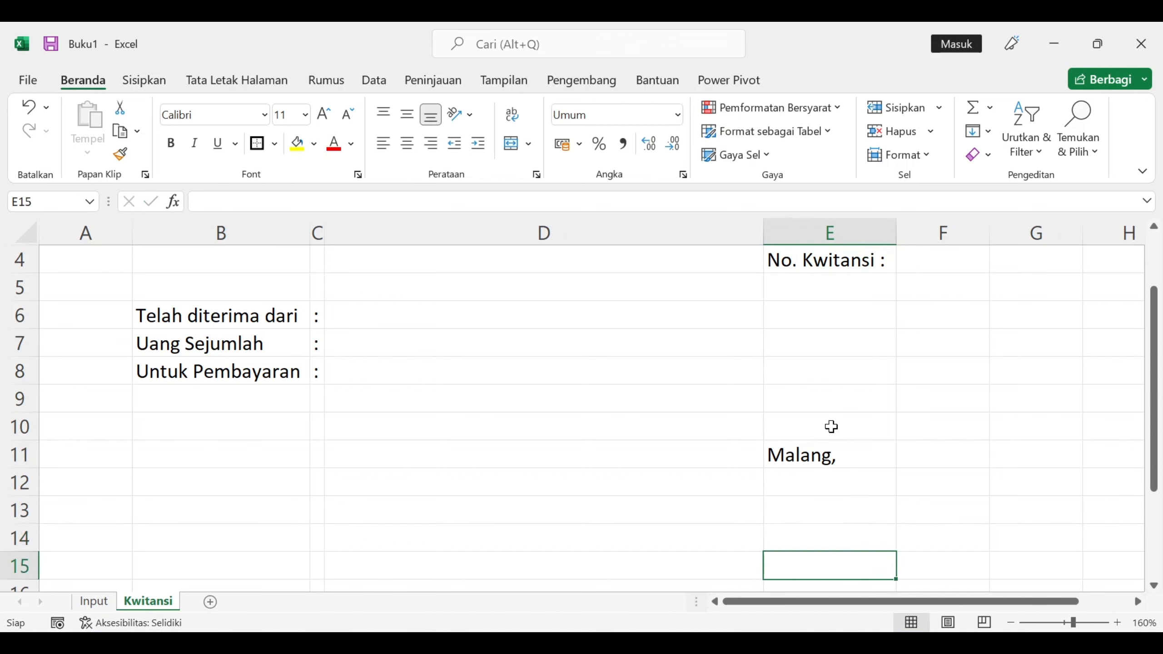
{"action": "type", "text": "Admin Solver X"}
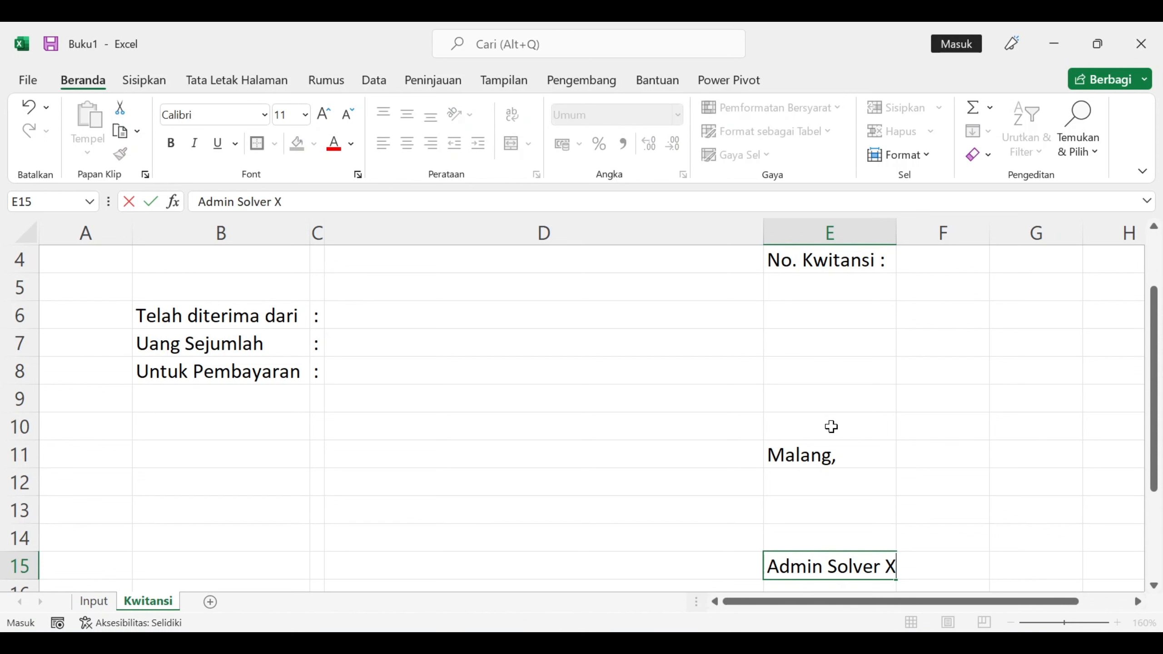
{"action": "key", "text": "Return"}
Give B12 an outside border and the accounting number format with the Rp symbol and 0 decimal places
{"action": "left_click", "coordinate": [238, 419]}
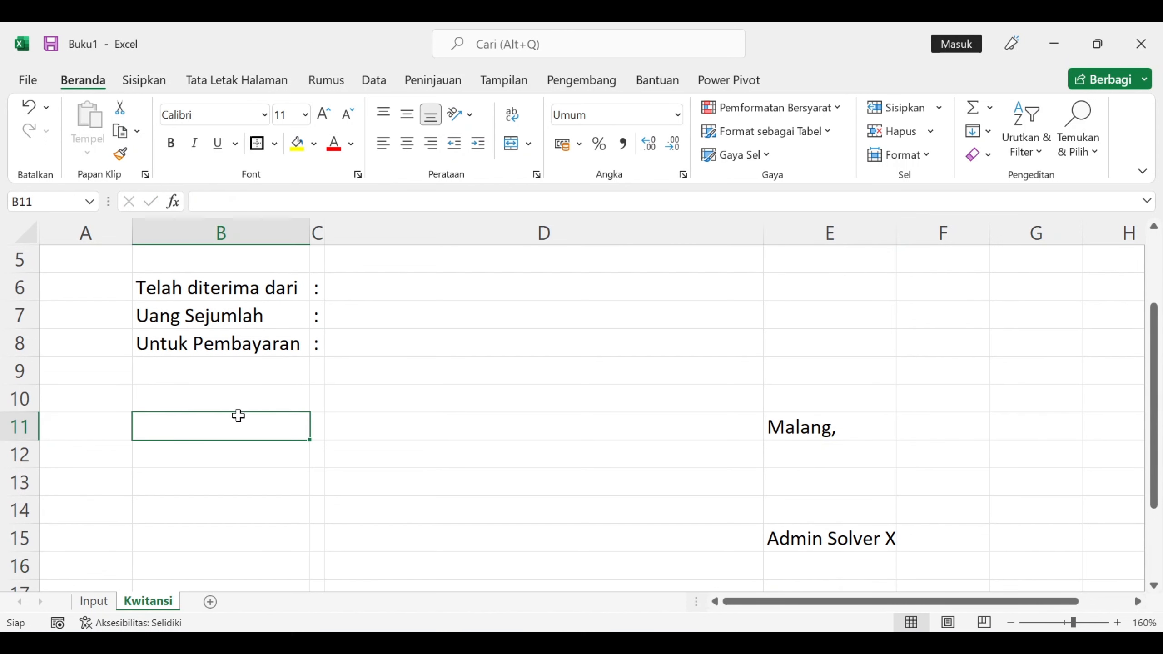
{"action": "left_click", "coordinate": [239, 451]}
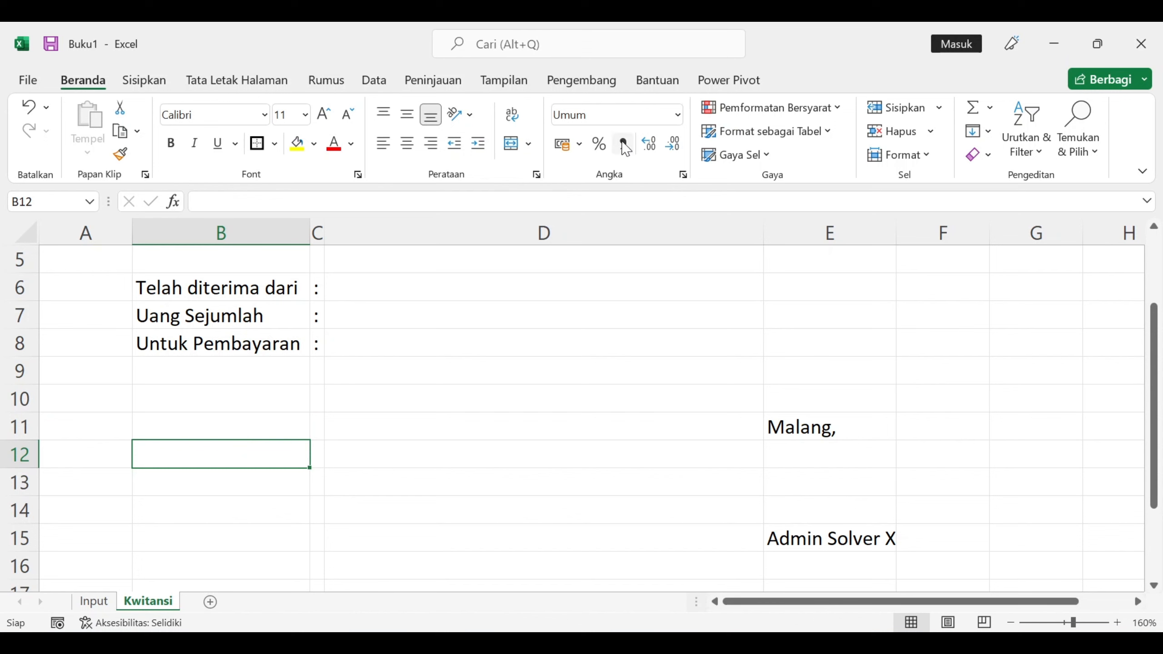
{"action": "left_click", "coordinate": [258, 147]}
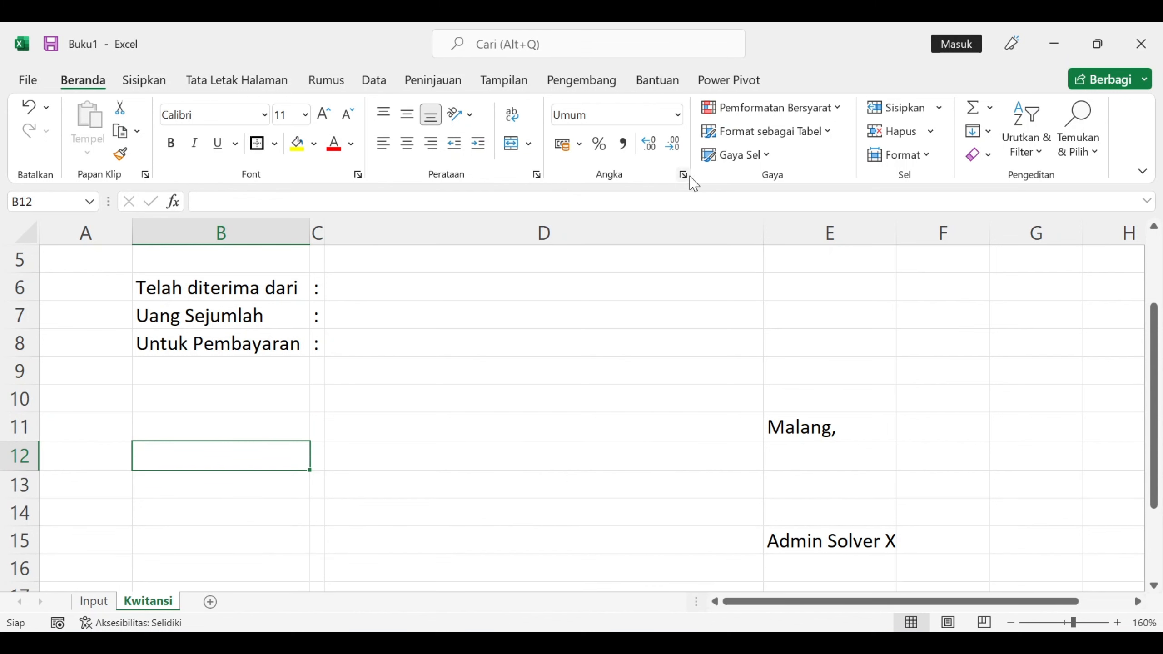
{"action": "left_click", "coordinate": [684, 174]}
{"action": "left_click", "coordinate": [421, 231]}
{"action": "left_click", "coordinate": [655, 246]}
{"action": "left_click", "coordinate": [654, 246]}
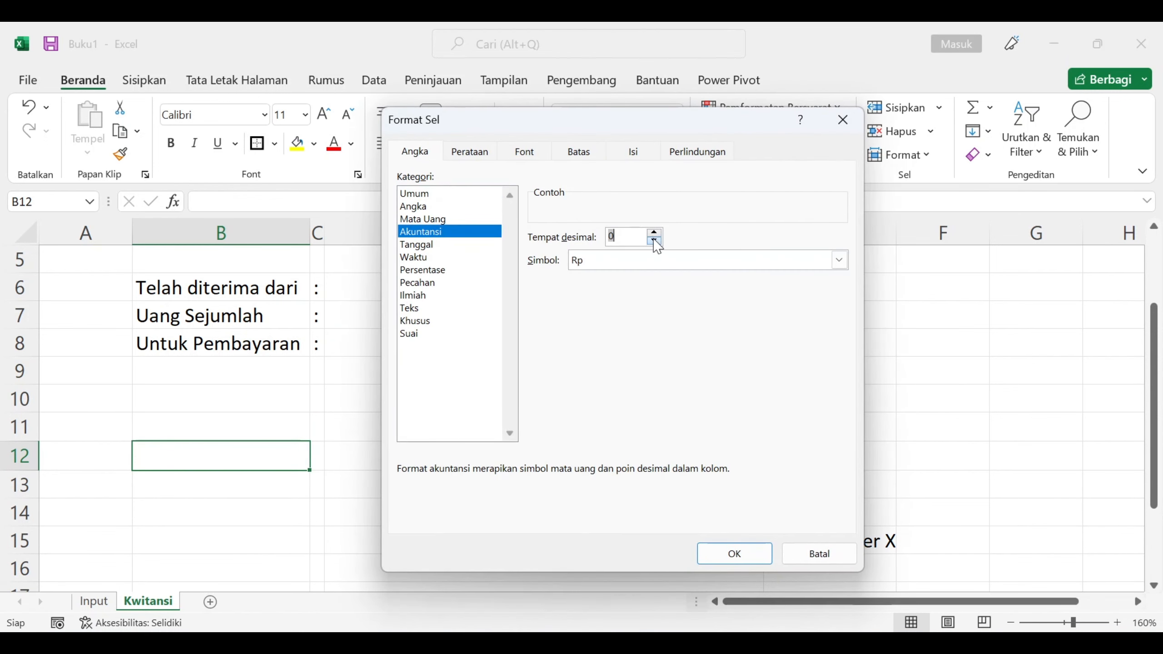
{"action": "left_click", "coordinate": [734, 553]}
{"action": "left_click", "coordinate": [568, 484]}
Put an outside border around the receipt body A3:F16
{"action": "left_click_drag", "start_coordinate": [921, 573], "coordinate": [14, 315]}
{"action": "left_click", "coordinate": [257, 143]}
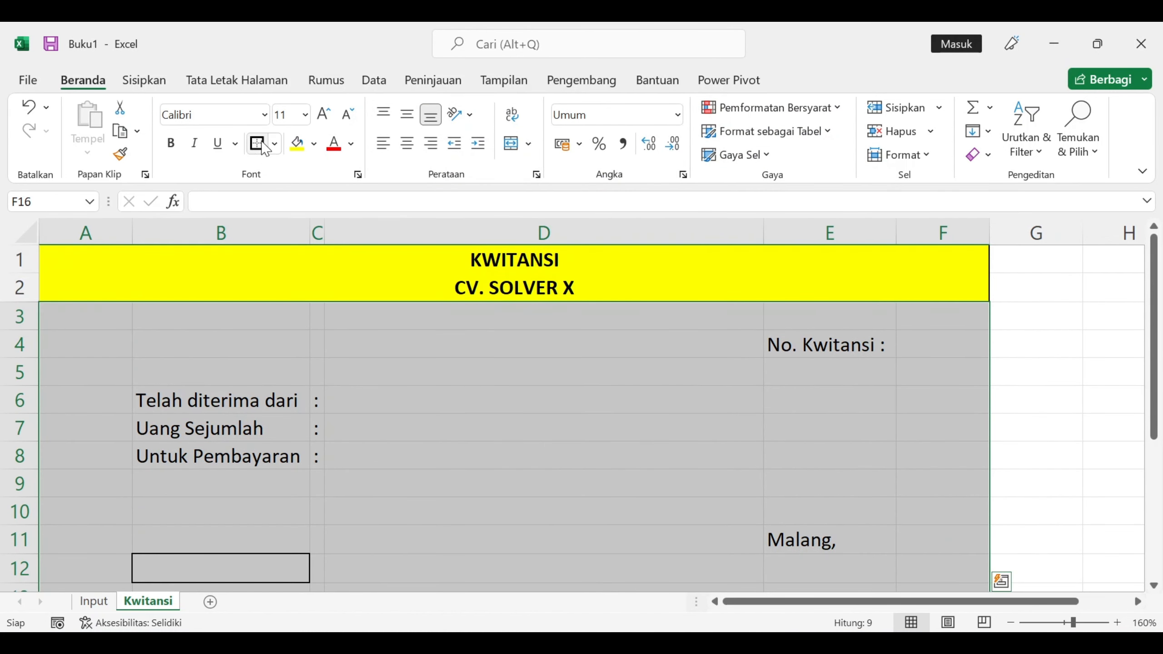
{"action": "scroll", "coordinate": [361, 293], "scroll_direction": "down", "scroll_amount": 3}
{"action": "left_click", "coordinate": [412, 316]}
{"action": "scroll", "coordinate": [751, 398], "scroll_direction": "up", "scroll_amount": 3}
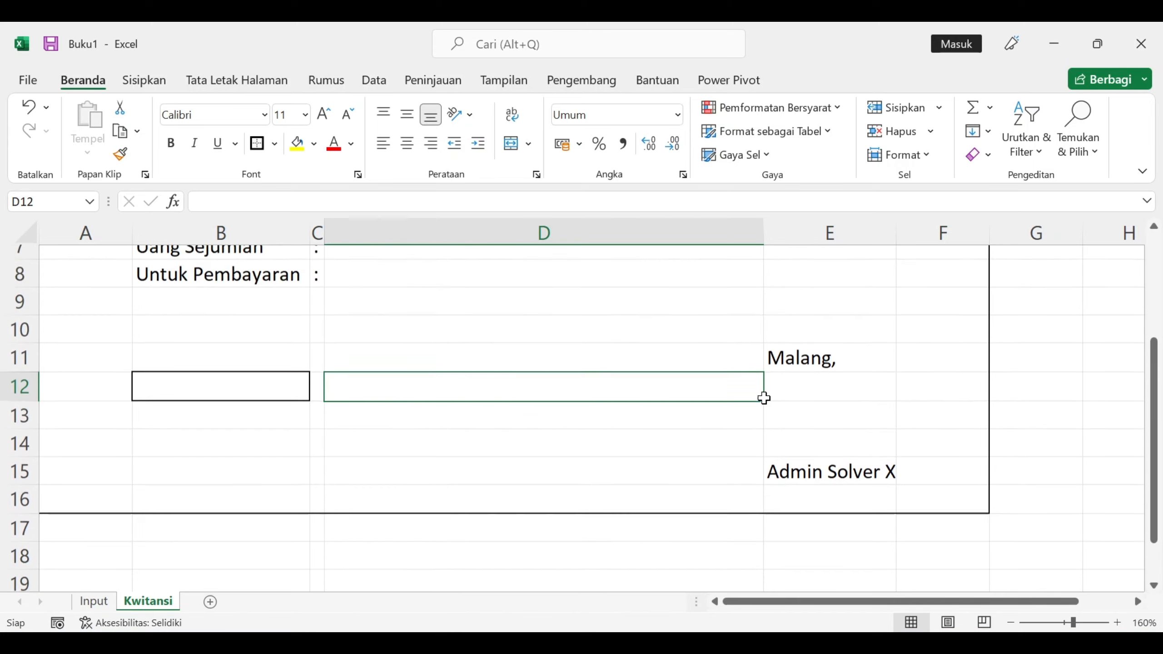
{"action": "scroll", "coordinate": [832, 418], "scroll_direction": "down", "scroll_amount": 1}
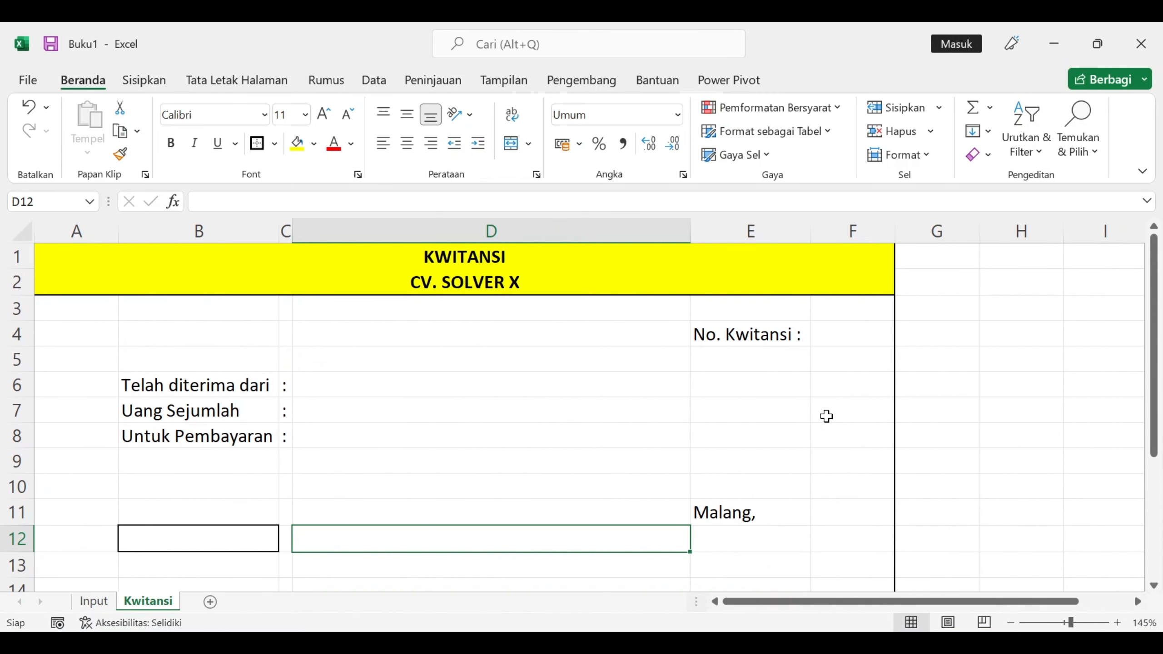
{"action": "scroll", "coordinate": [826, 416], "scroll_direction": "down", "scroll_amount": 1}
Restrict F4 on the Kwitansi sheet with Daftar data validation whose source is =Input!$A$2:$A$9
{"action": "left_click", "coordinate": [93, 601]}
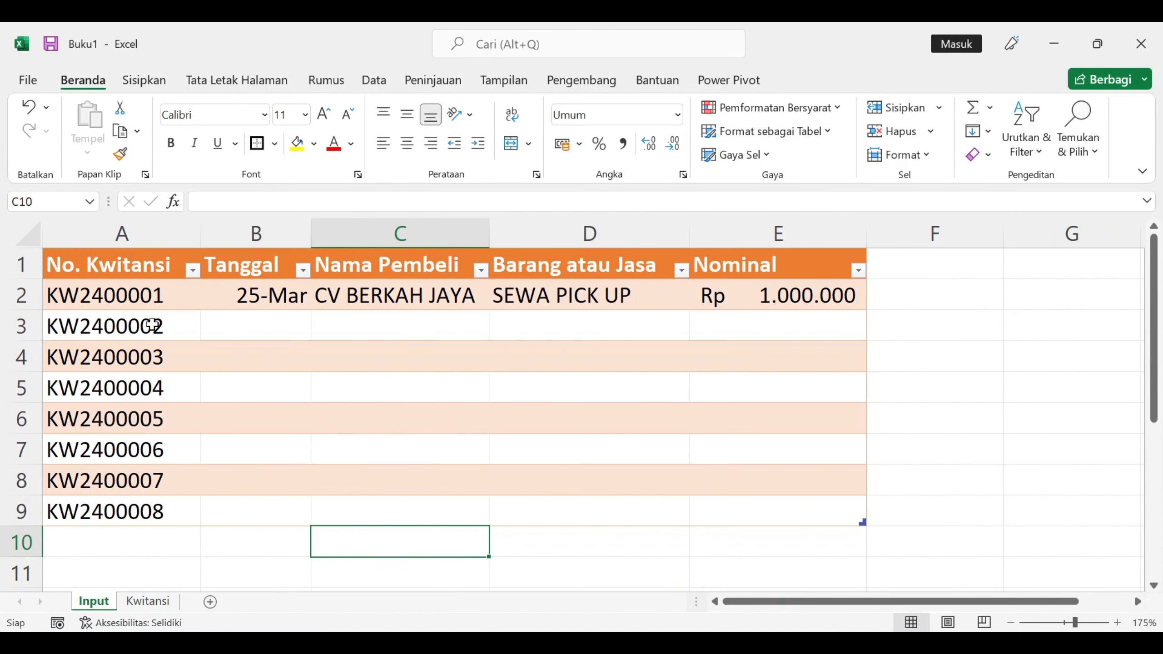
{"action": "left_click", "coordinate": [151, 603]}
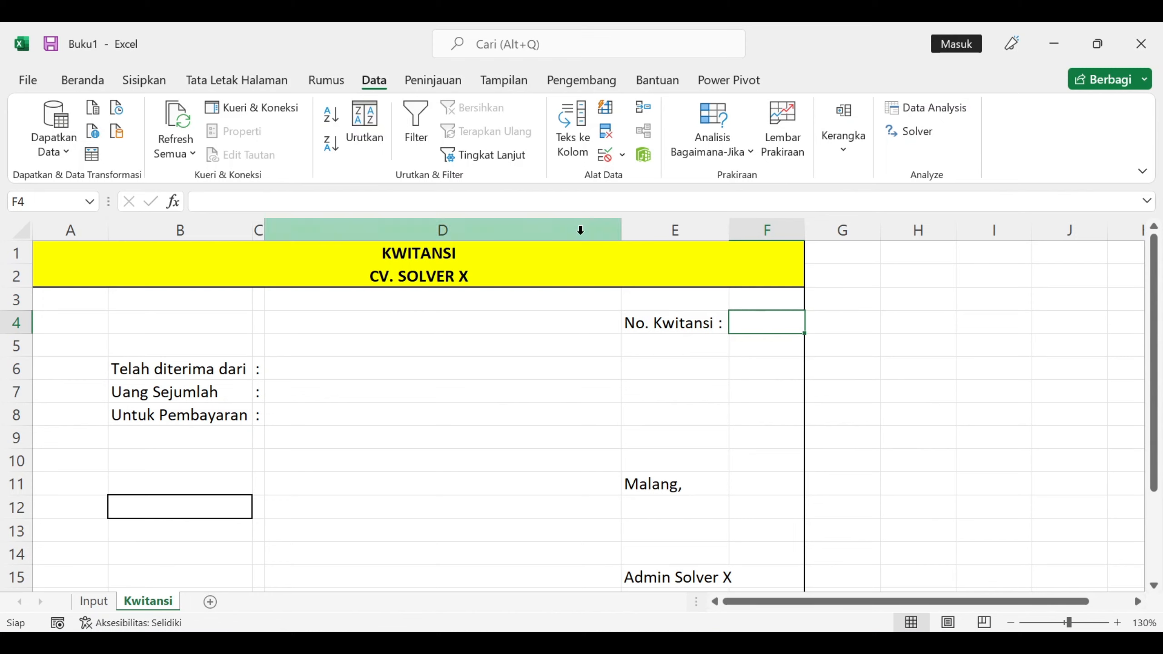
{"action": "left_click", "coordinate": [622, 157]}
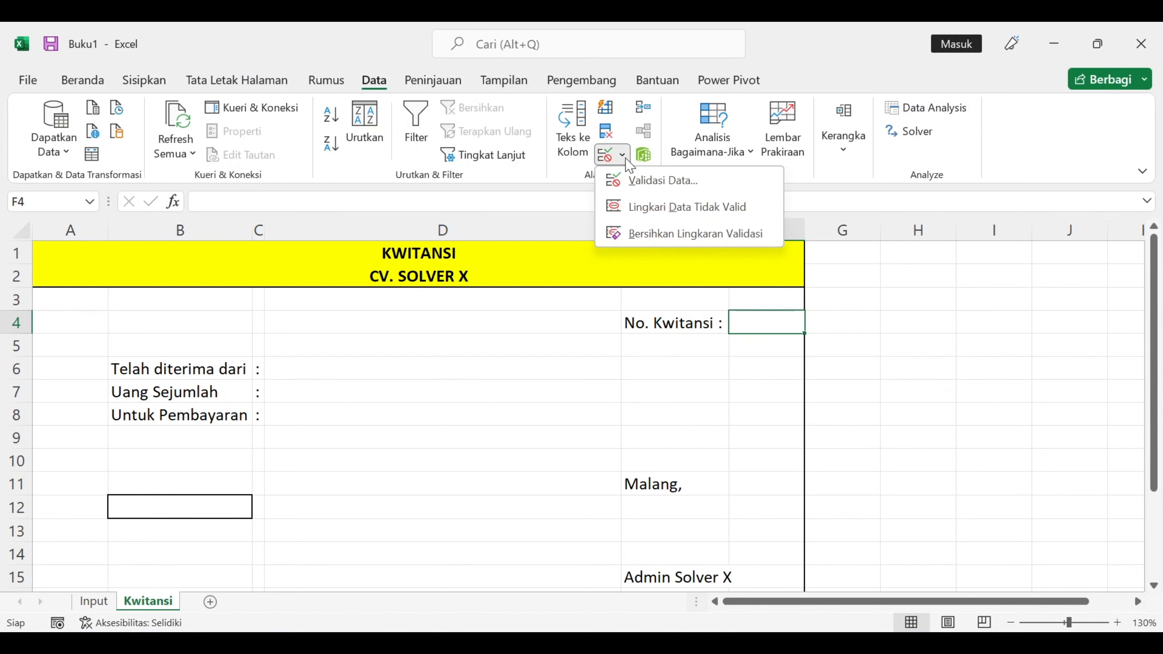
{"action": "left_click", "coordinate": [650, 180]}
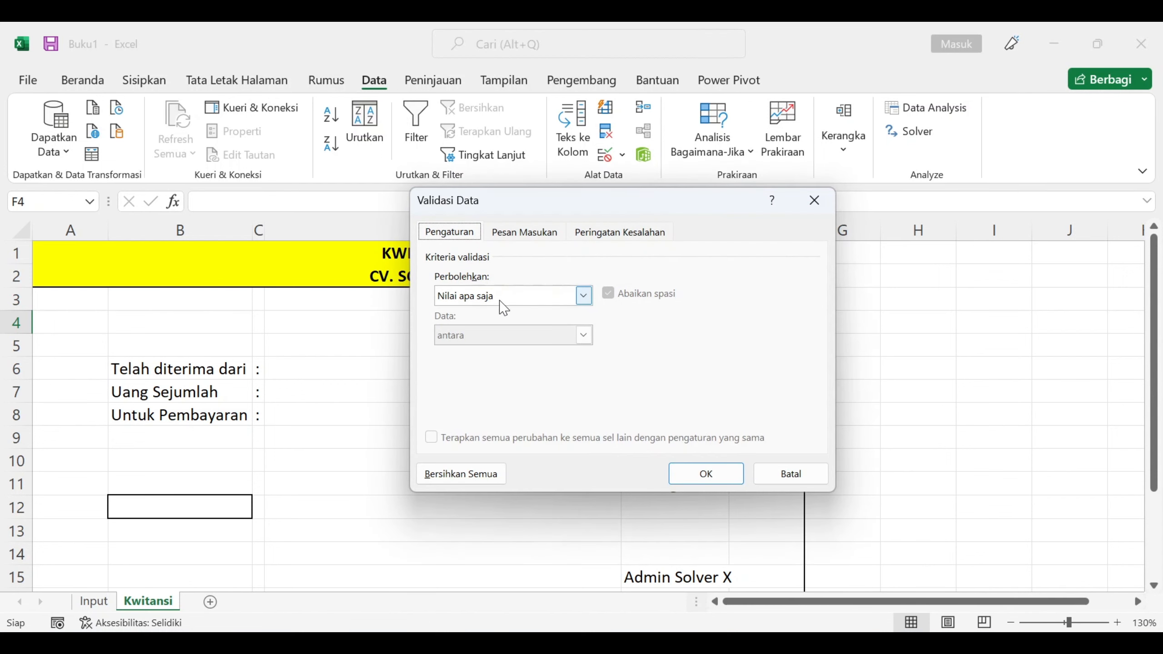
{"action": "left_click", "coordinate": [576, 299]}
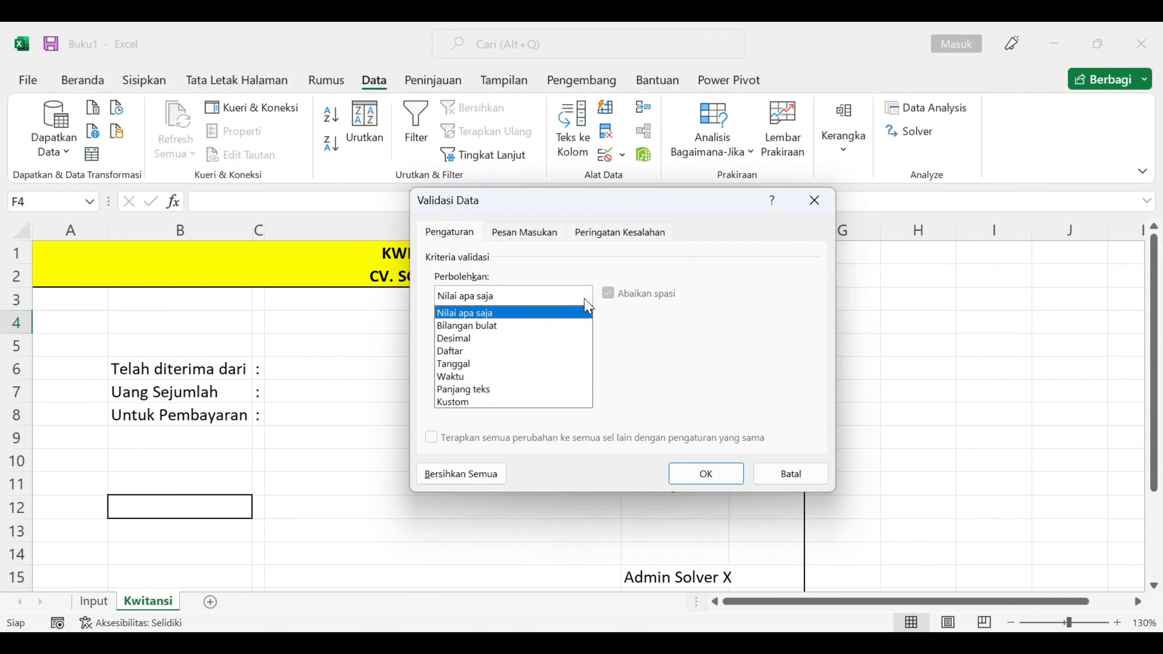
{"action": "left_click", "coordinate": [460, 352]}
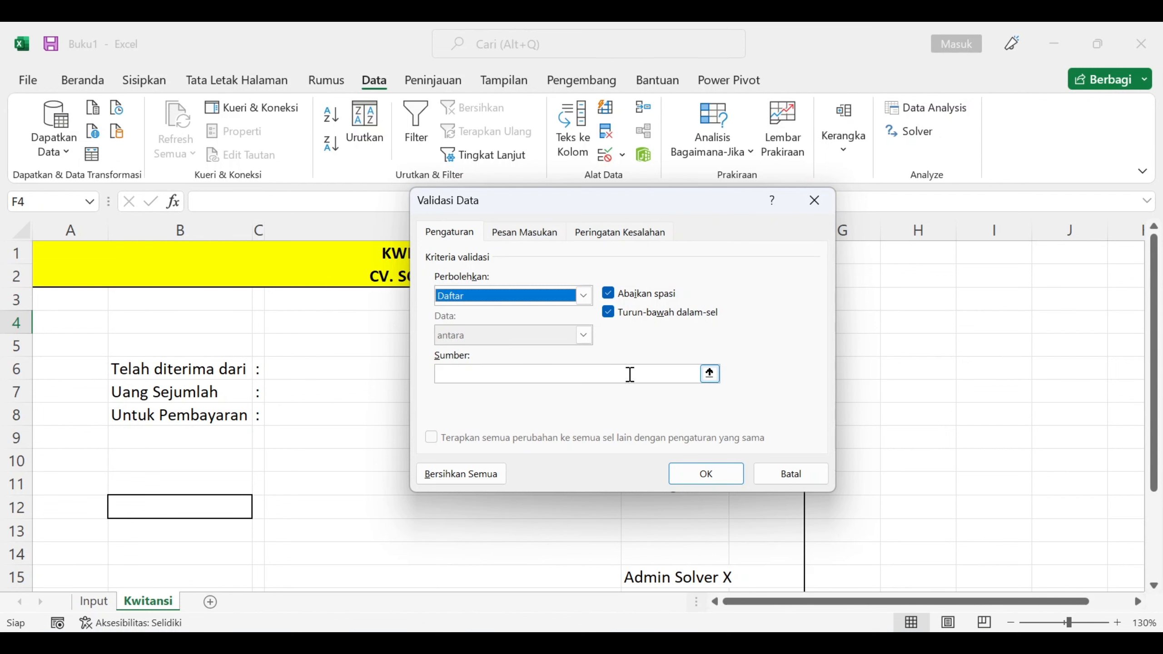
{"action": "left_click", "coordinate": [709, 374]}
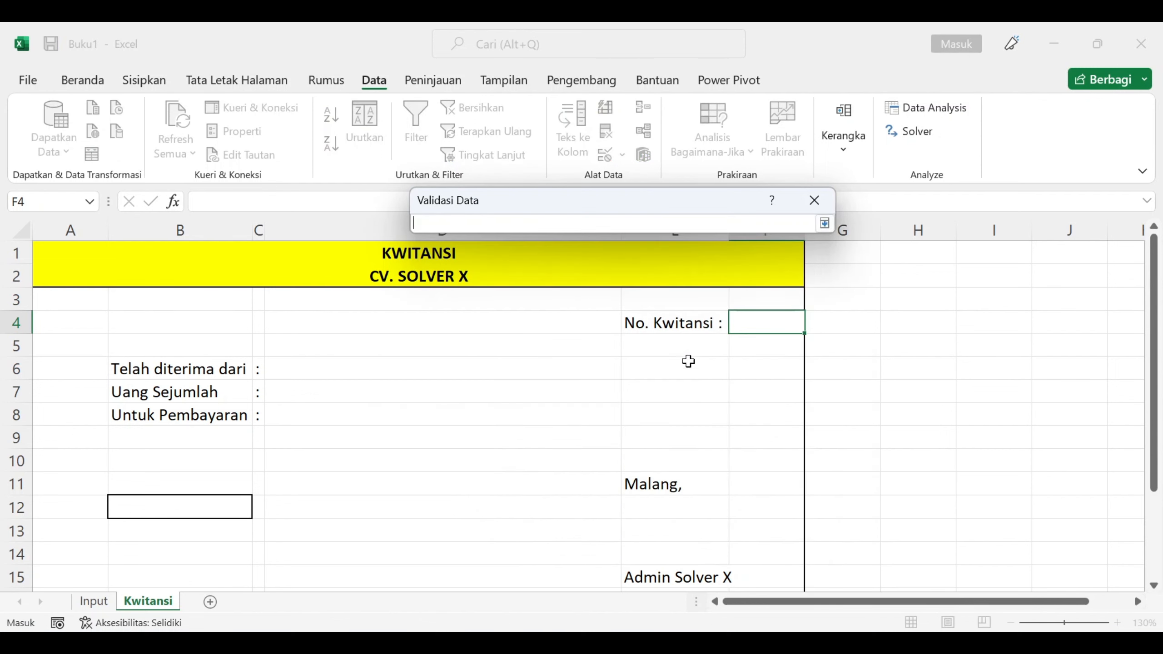
{"action": "left_click", "coordinate": [97, 603]}
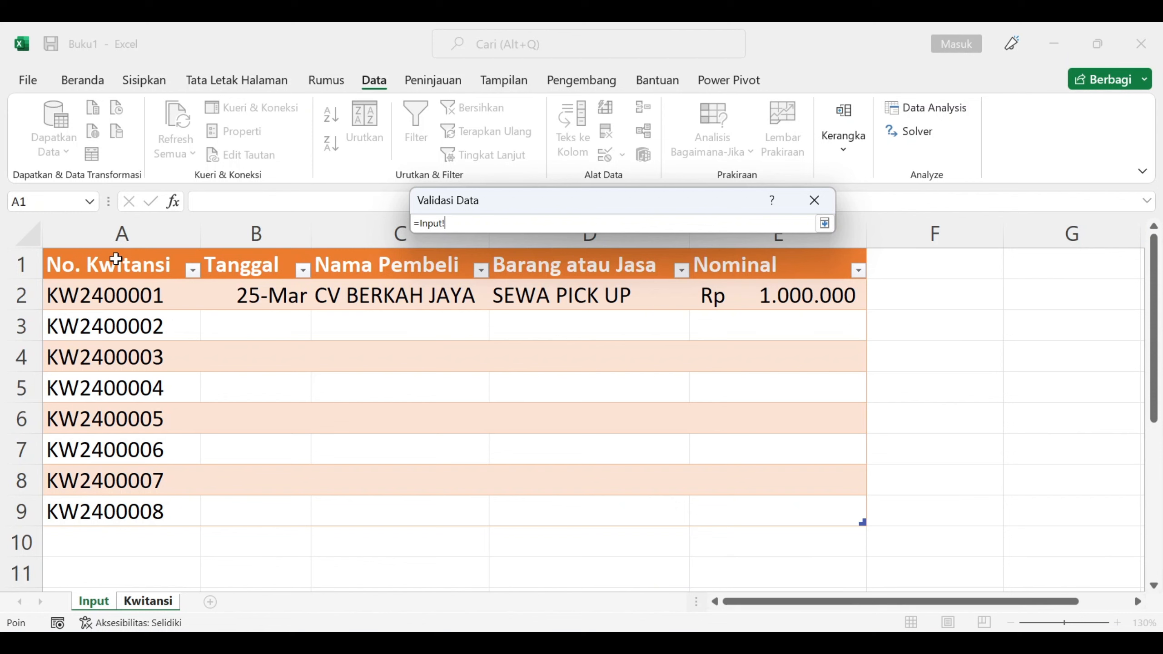
{"action": "left_click", "coordinate": [102, 248]}
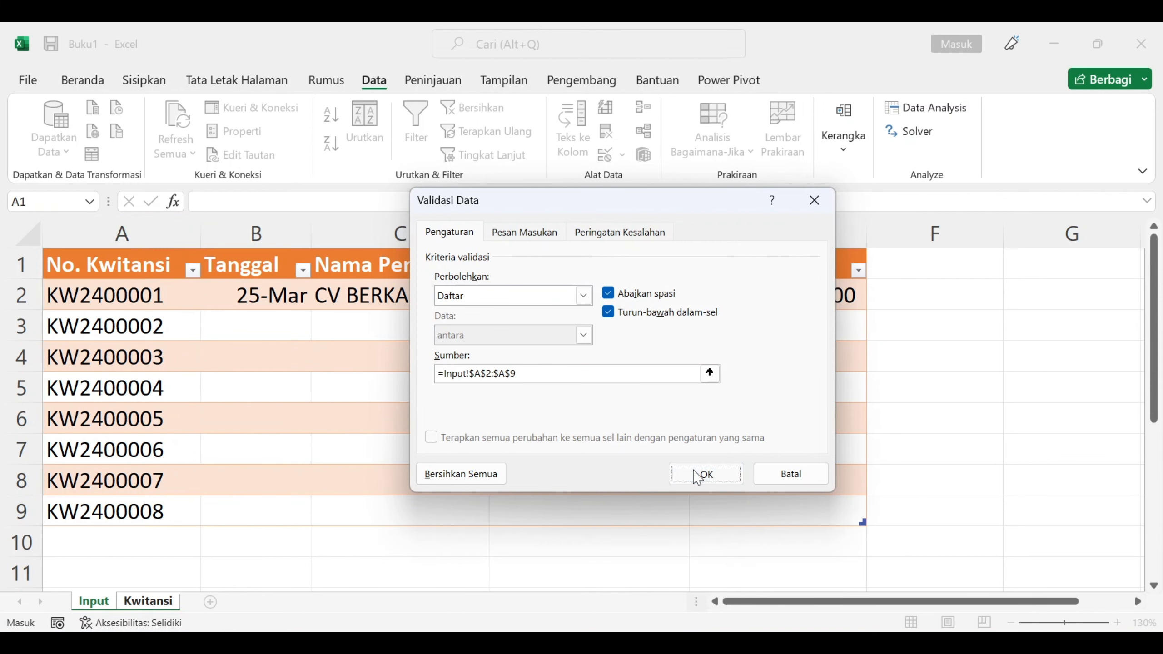
{"action": "left_click", "coordinate": [702, 474]}
Choose receipt number KW2400001 in F4 and autofit column F to show it in full
{"action": "left_click", "coordinate": [814, 325]}
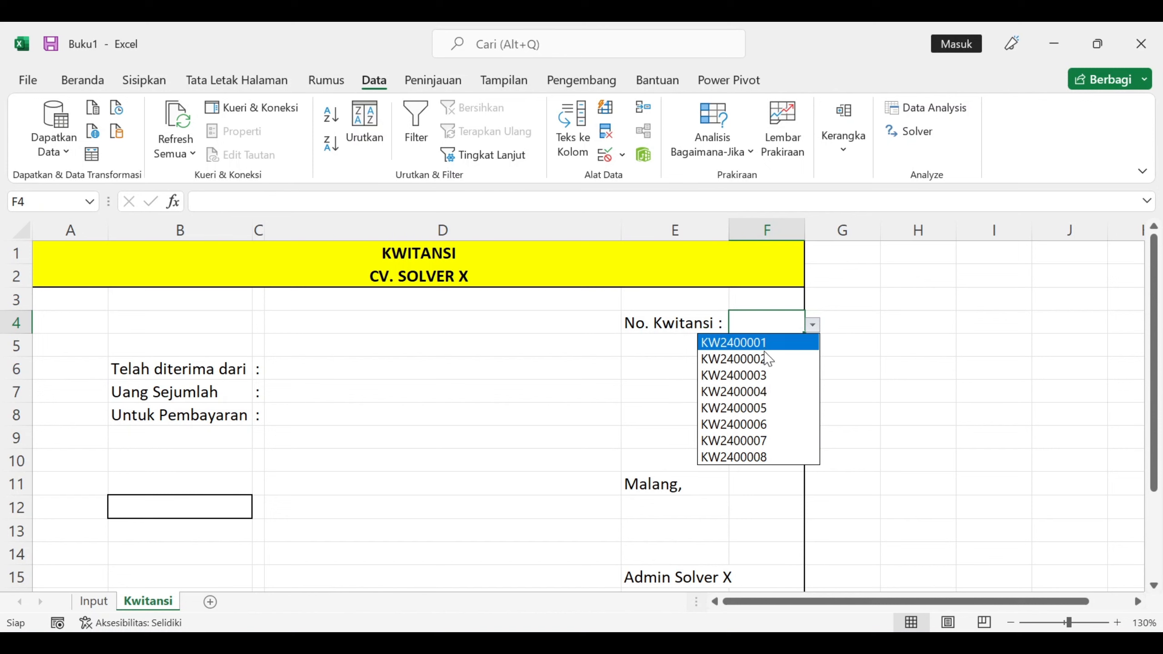
{"action": "left_click", "coordinate": [784, 345]}
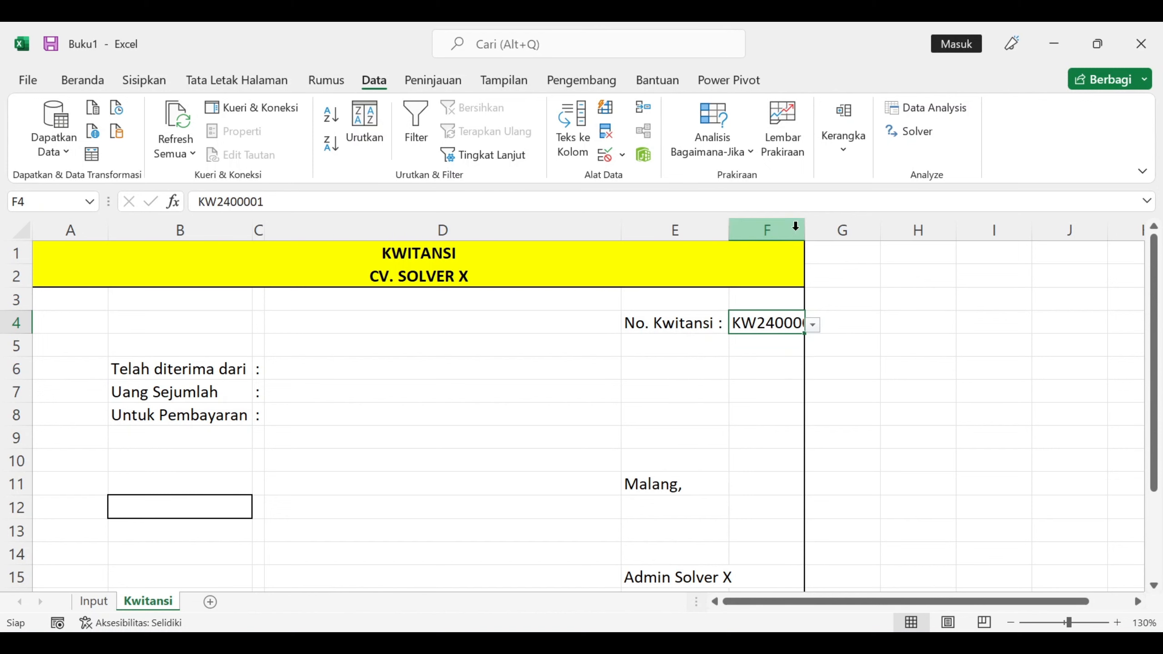
{"action": "double_click", "coordinate": [804, 229]}
{"action": "left_click", "coordinate": [828, 387]}
{"action": "left_click", "coordinate": [780, 387]}
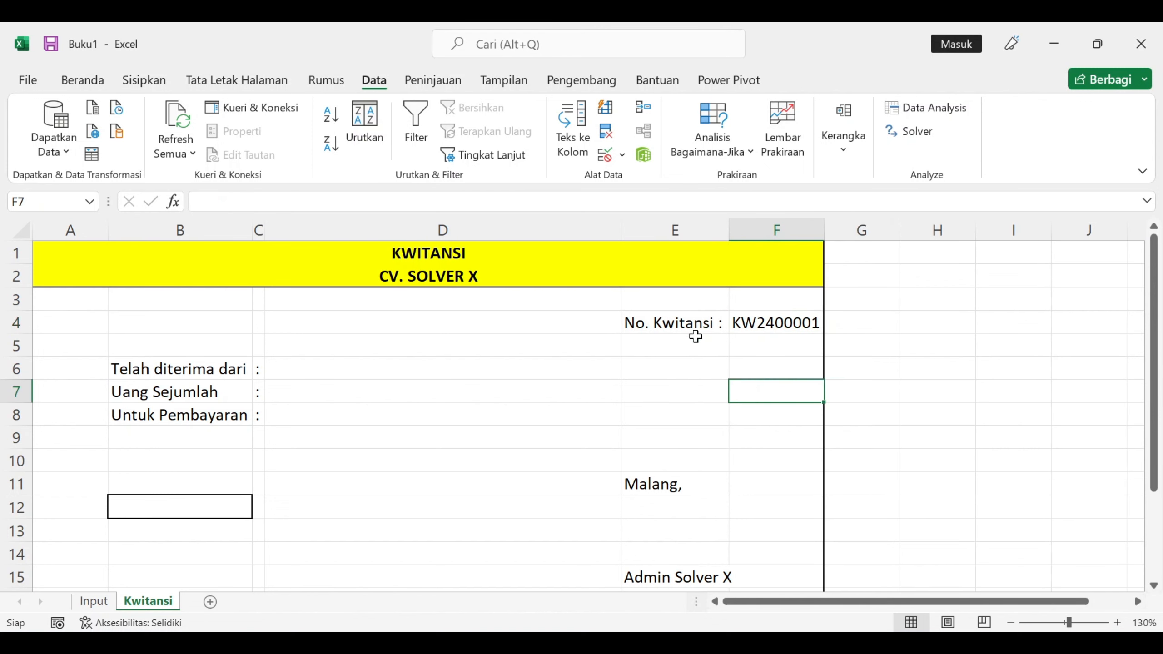
Move the "No. Kwitansi :" label from E4 to D4 and right-align it
{"action": "left_click", "coordinate": [688, 326]}
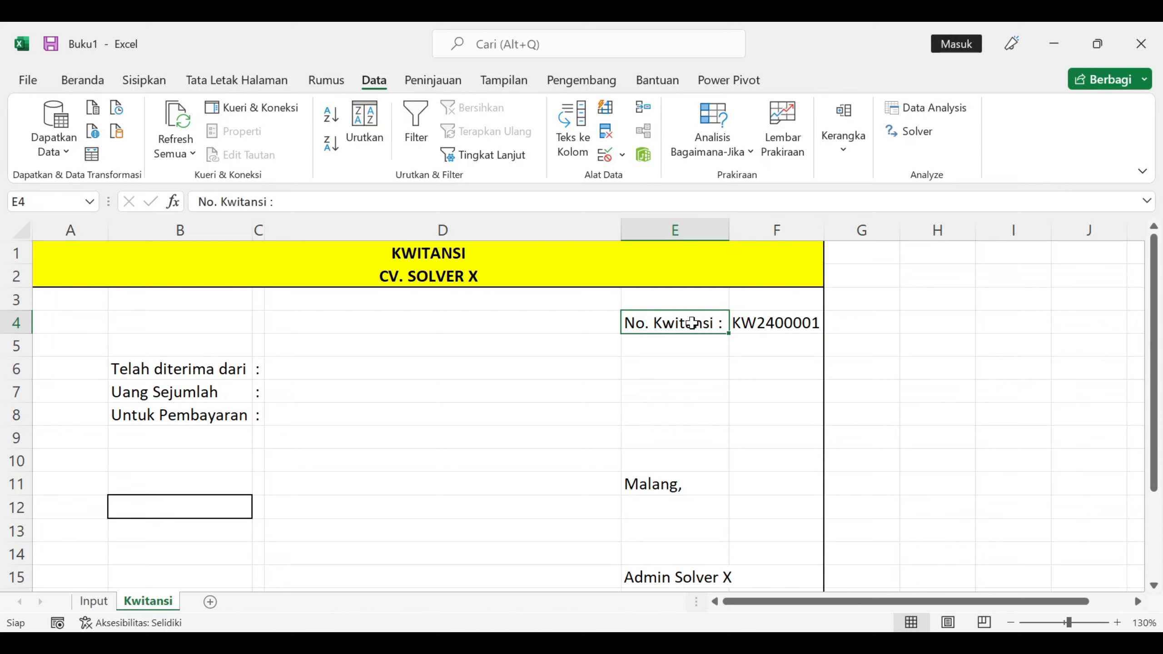
{"action": "key", "text": "ctrl+c"}
{"action": "left_click", "coordinate": [579, 330]}
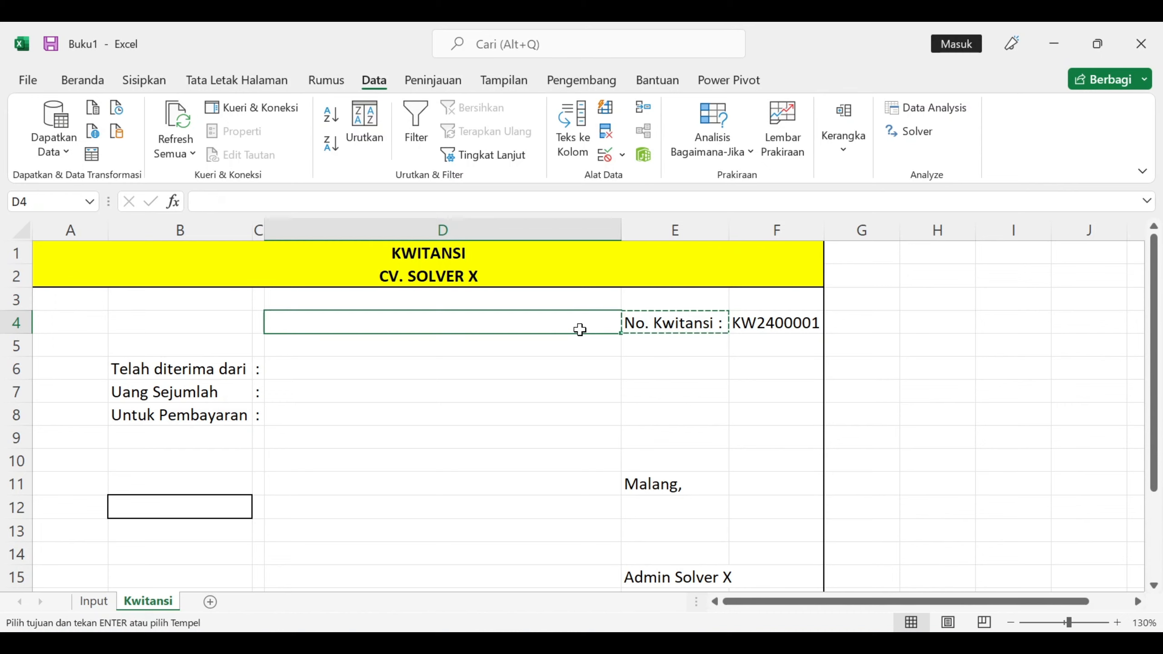
{"action": "key", "text": "ctrl+c"}
{"action": "left_click", "coordinate": [655, 329]}
{"action": "left_click_drag", "start_coordinate": [623, 326], "coordinate": [574, 325]}
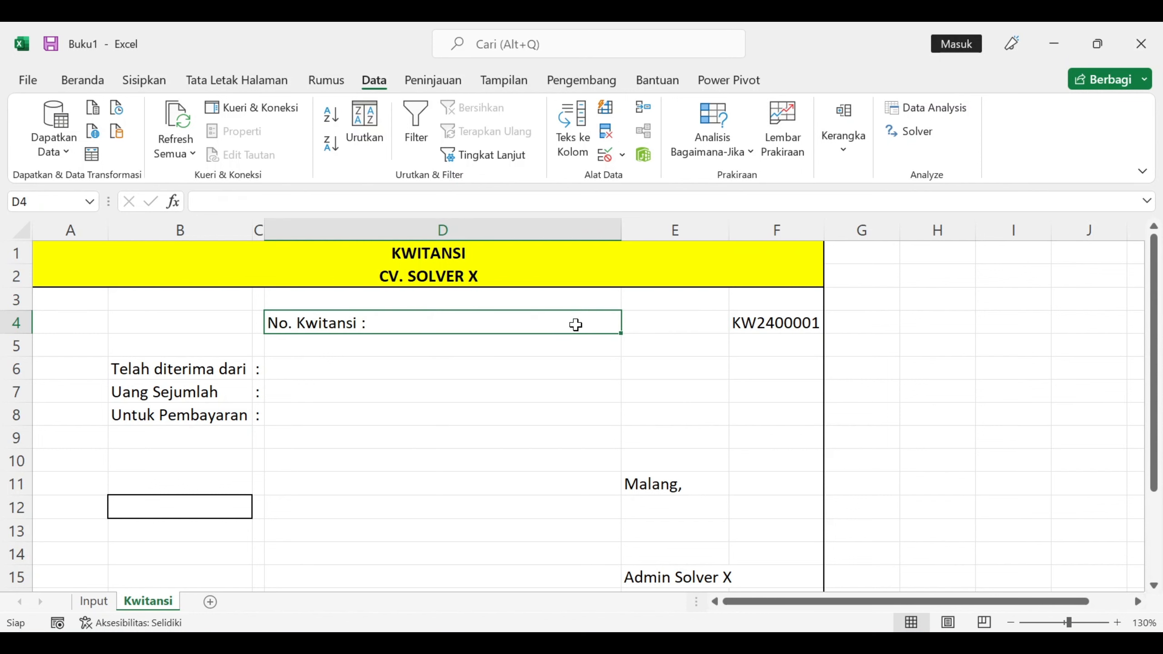
{"action": "left_click", "coordinate": [84, 80]}
{"action": "left_click", "coordinate": [430, 143]}
Move the receipt number cell with its validation list from F4 to E4
{"action": "left_click", "coordinate": [762, 320]}
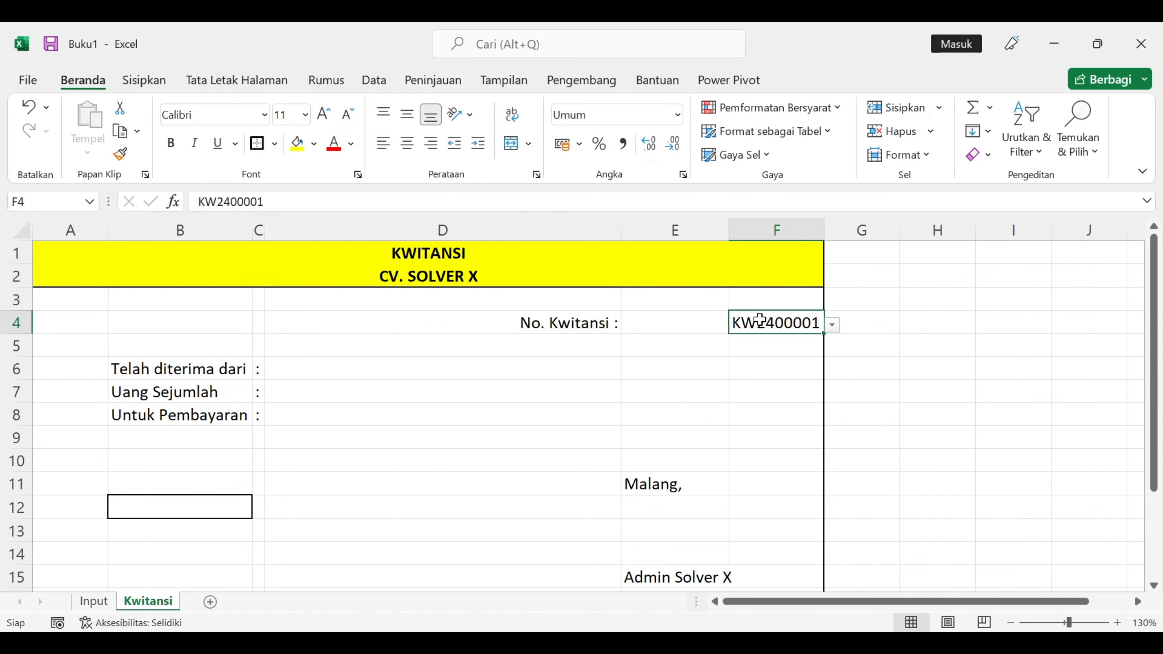
{"action": "key", "text": "ctrl+x"}
{"action": "left_click", "coordinate": [690, 324]}
{"action": "key", "text": "ctrl+v"}
{"action": "left_click", "coordinate": [746, 370]}
{"action": "left_click", "coordinate": [684, 302]}
{"action": "left_click", "coordinate": [680, 320]}
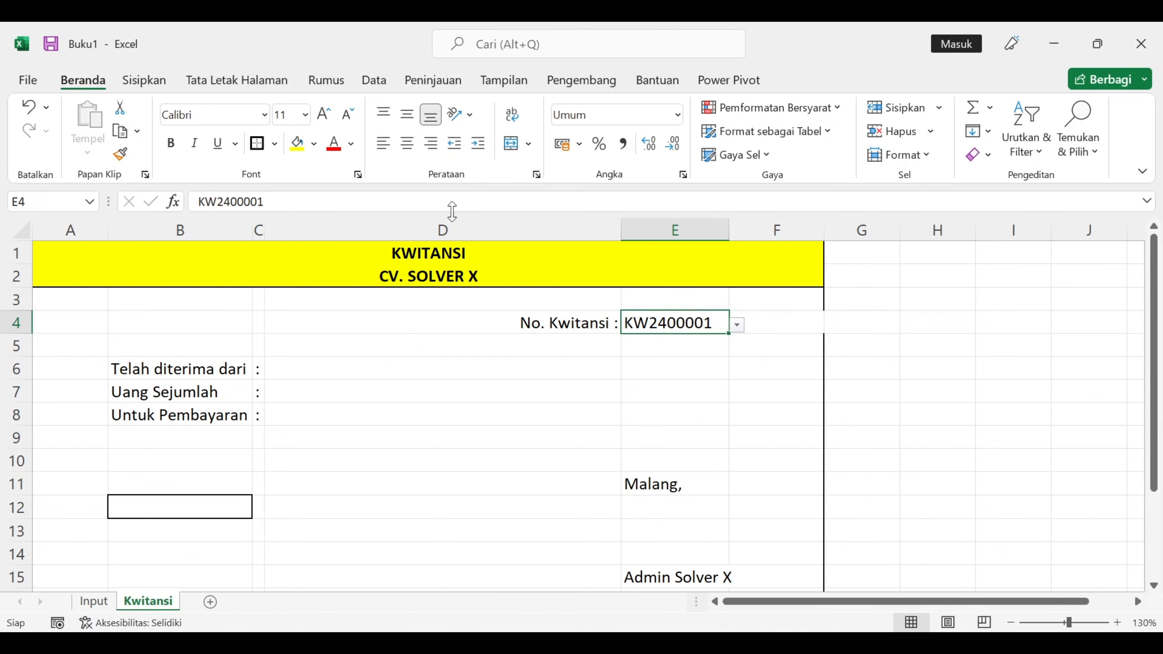
Remove the borders from E4 and reapply an outside border around the receipt body A3:F16
{"action": "left_click", "coordinate": [274, 143]}
{"action": "left_click", "coordinate": [307, 306]}
{"action": "left_click", "coordinate": [476, 391]}
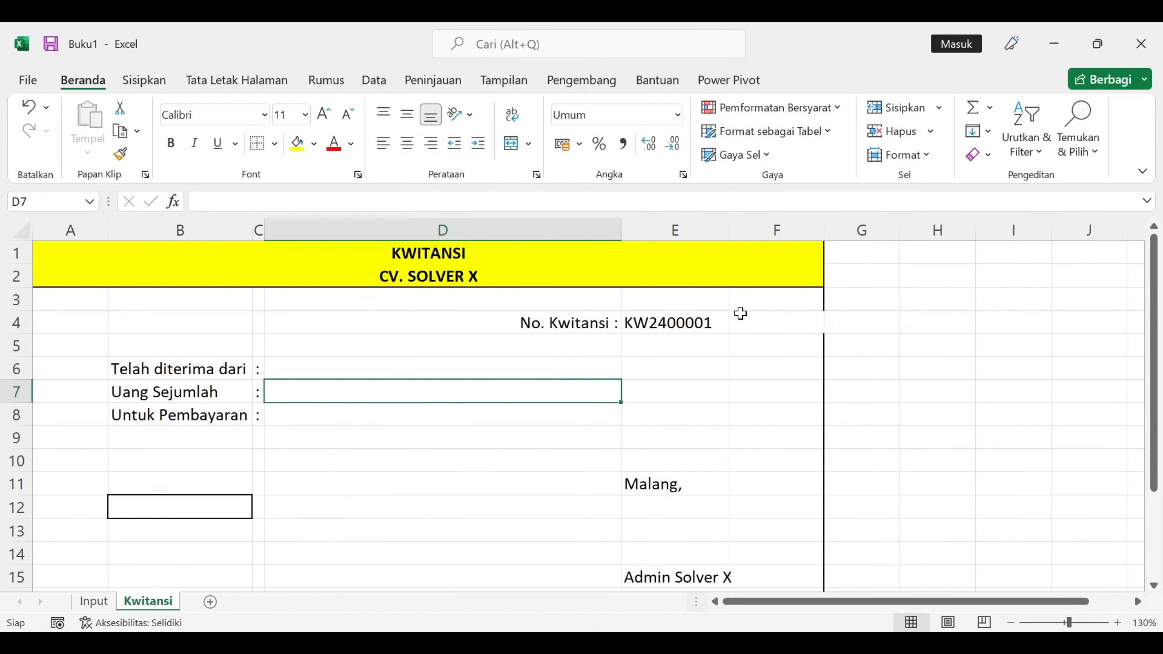
{"action": "scroll", "coordinate": [117, 335], "scroll_direction": "down", "scroll_amount": 1}
{"action": "left_click_drag", "start_coordinate": [94, 286], "coordinate": [684, 552]}
{"action": "left_click", "coordinate": [274, 143]}
{"action": "left_click", "coordinate": [339, 385]}
{"action": "left_click", "coordinate": [654, 335]}
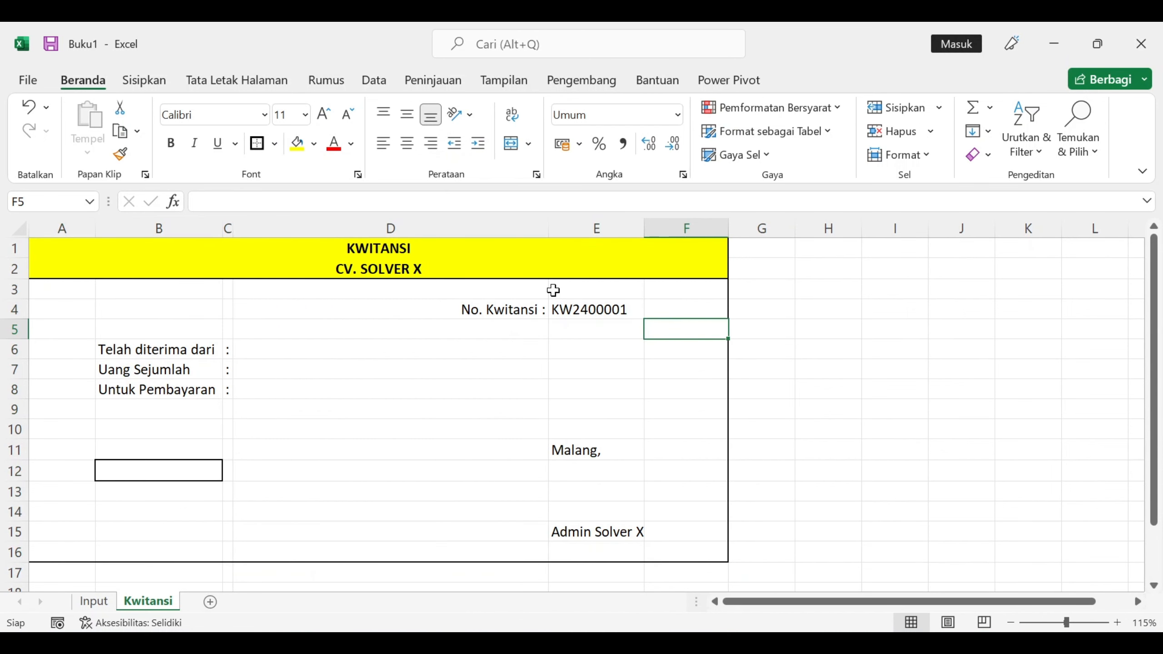
Rename the transaction table on the Input sheet as DtKw
{"action": "left_click", "coordinate": [578, 310]}
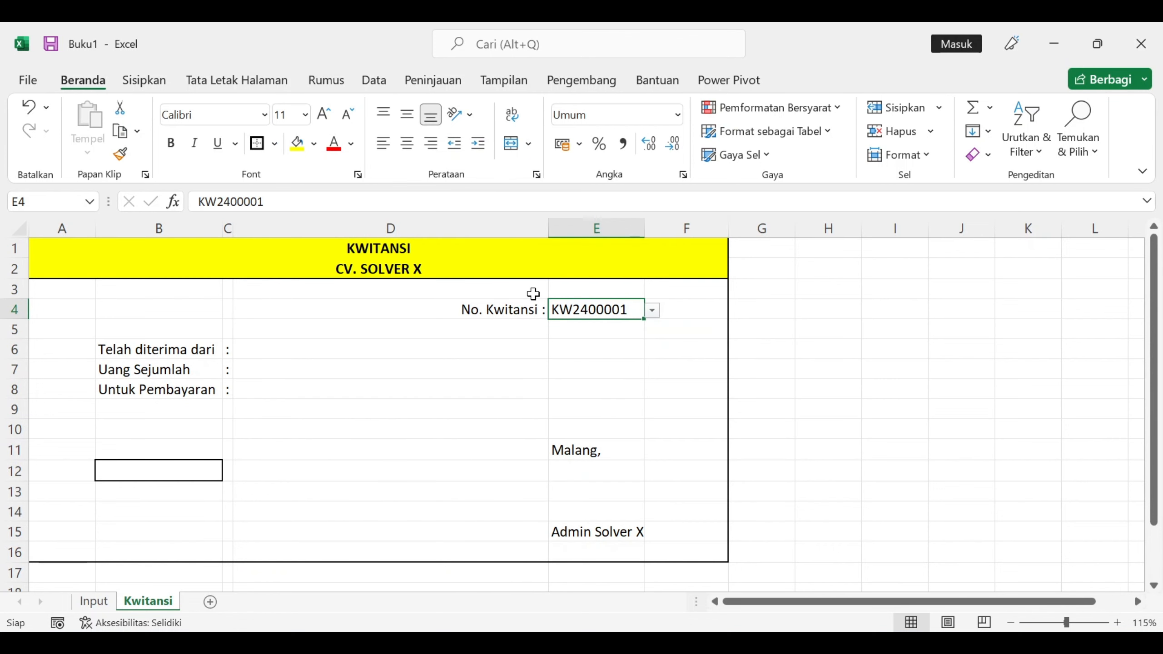
{"action": "left_click", "coordinate": [94, 601]}
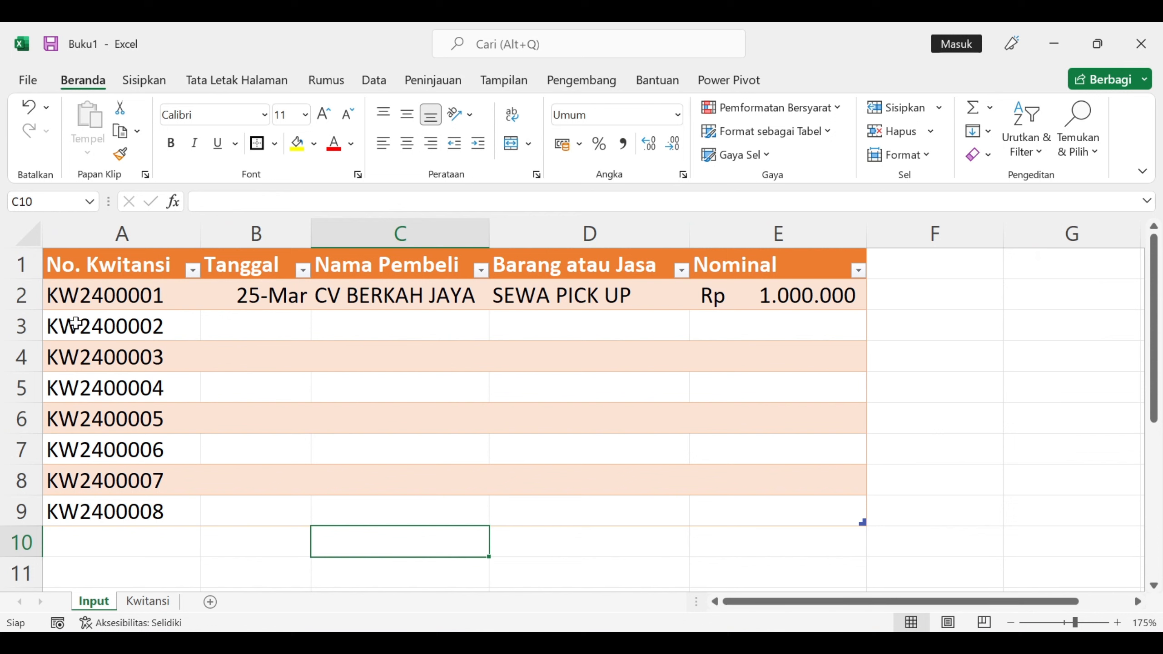
{"action": "left_click", "coordinate": [125, 335]}
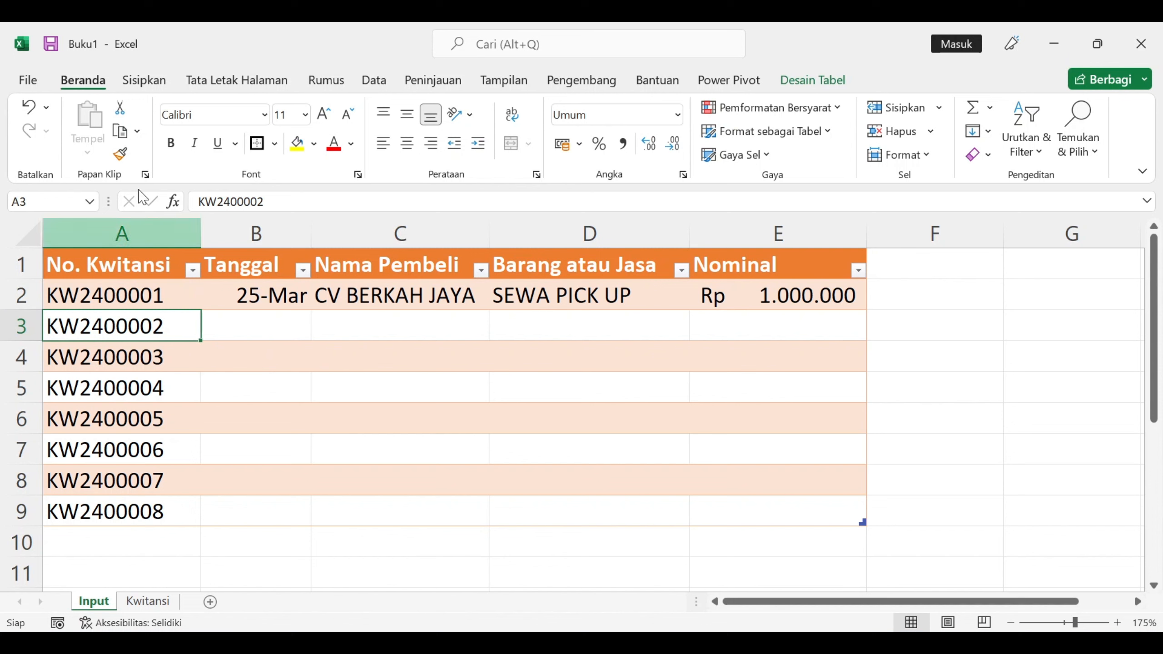
{"action": "left_click", "coordinate": [840, 81]}
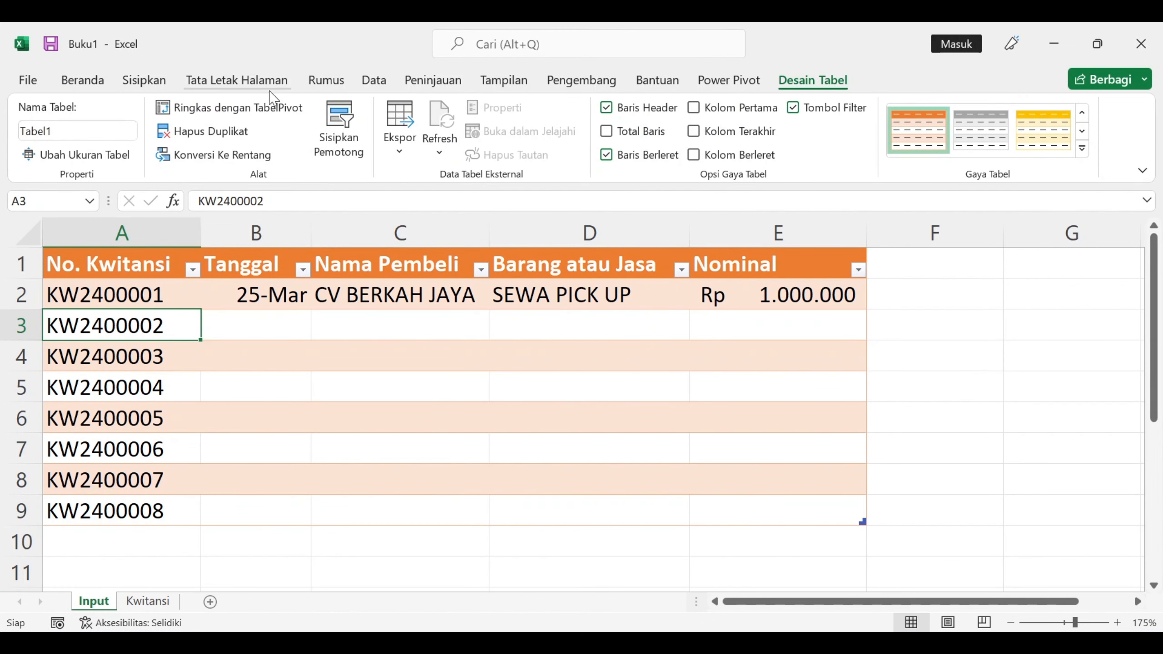
{"action": "left_click", "coordinate": [88, 134]}
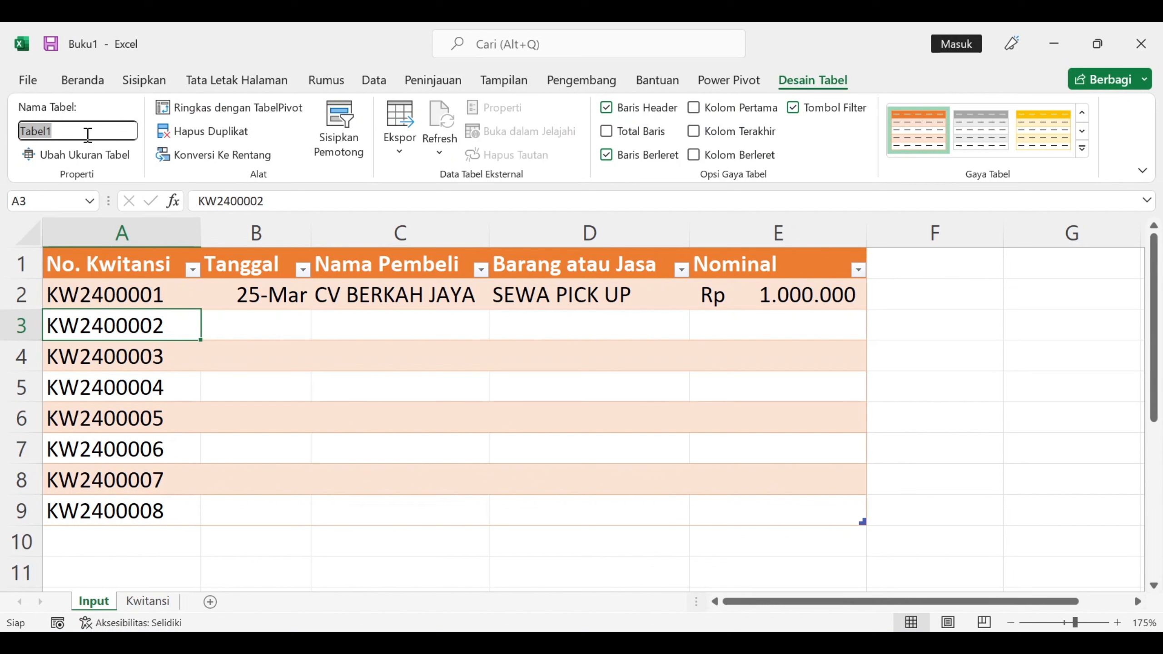
{"action": "type", "text": "DtKw"}
{"action": "key", "text": "Return"}
{"action": "left_click", "coordinate": [71, 133]}
Name the No. Kwitansi data range A2:A9 DtKwNo
{"action": "left_click", "coordinate": [131, 266]}
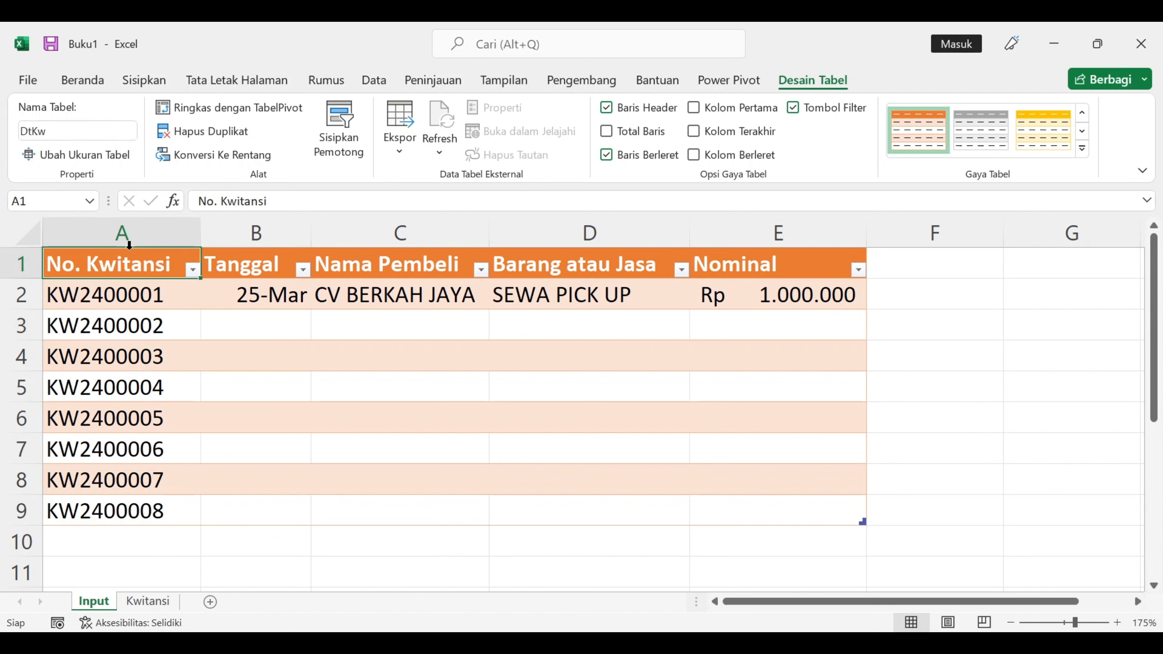
{"action": "left_click", "coordinate": [129, 245]}
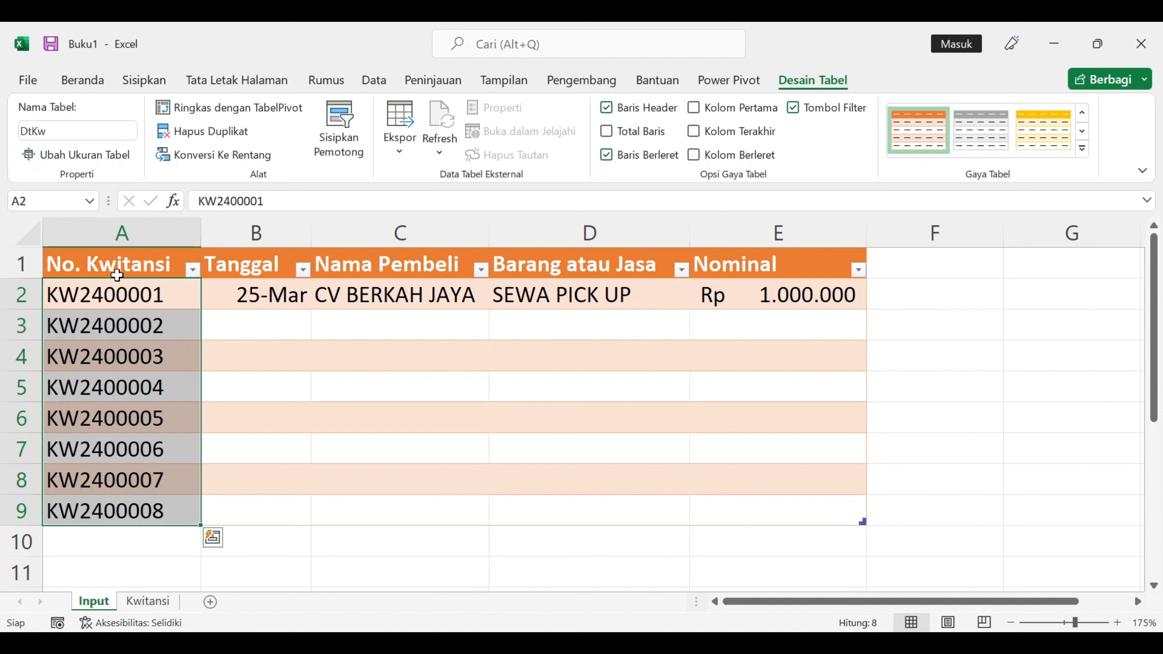
{"action": "left_click", "coordinate": [38, 204]}
{"action": "type", "text": "DtKwNo"}
{"action": "key", "text": "Return"}
{"action": "left_click", "coordinate": [90, 201]}
Name the Tanggal data range B2:B9 DtKwTgl
{"action": "left_click", "coordinate": [260, 247]}
{"action": "left_click", "coordinate": [33, 196]}
{"action": "type", "text": "DtKw"}
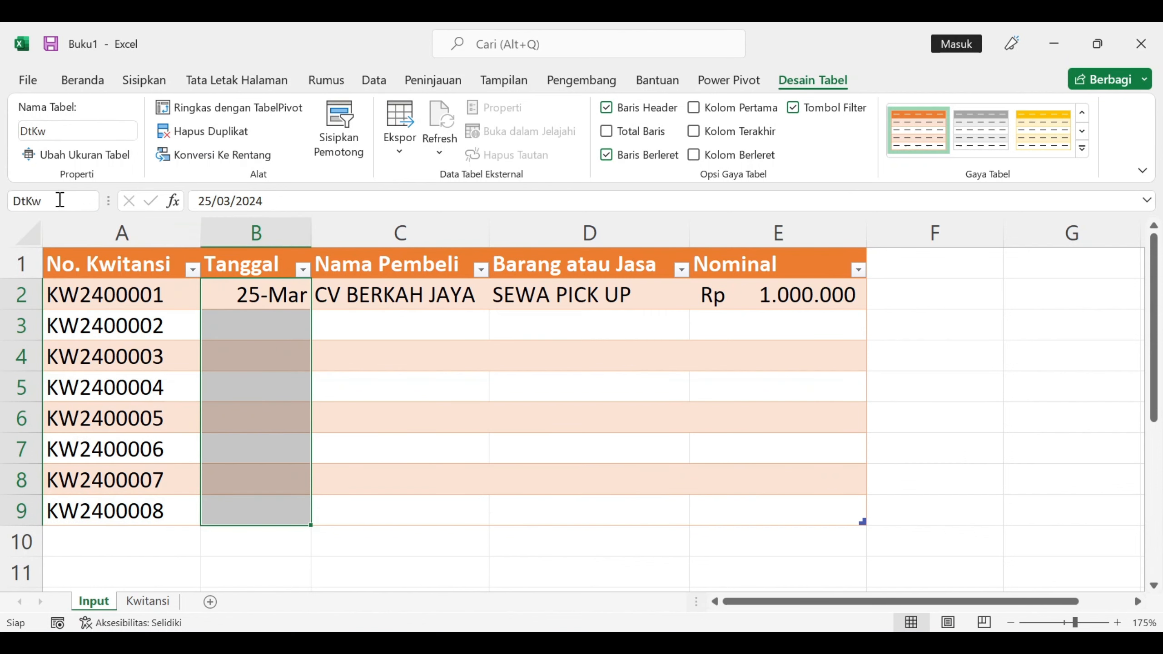
{"action": "type", "text": "Tgl"}
{"action": "key", "text": "Return"}
Name the Nama Pembeli data range C2:C9 DtKwPembeli
{"action": "left_click", "coordinate": [417, 296]}
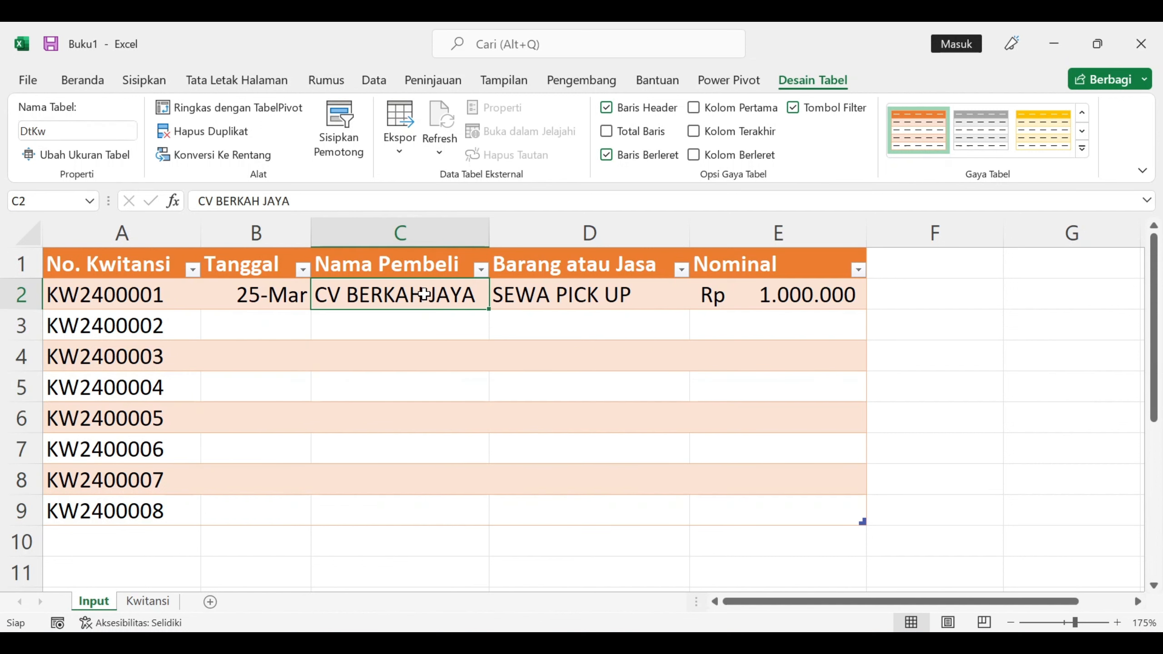
{"action": "left_click", "coordinate": [406, 261]}
{"action": "left_click", "coordinate": [63, 202]}
{"action": "type", "text": "DtKw"}
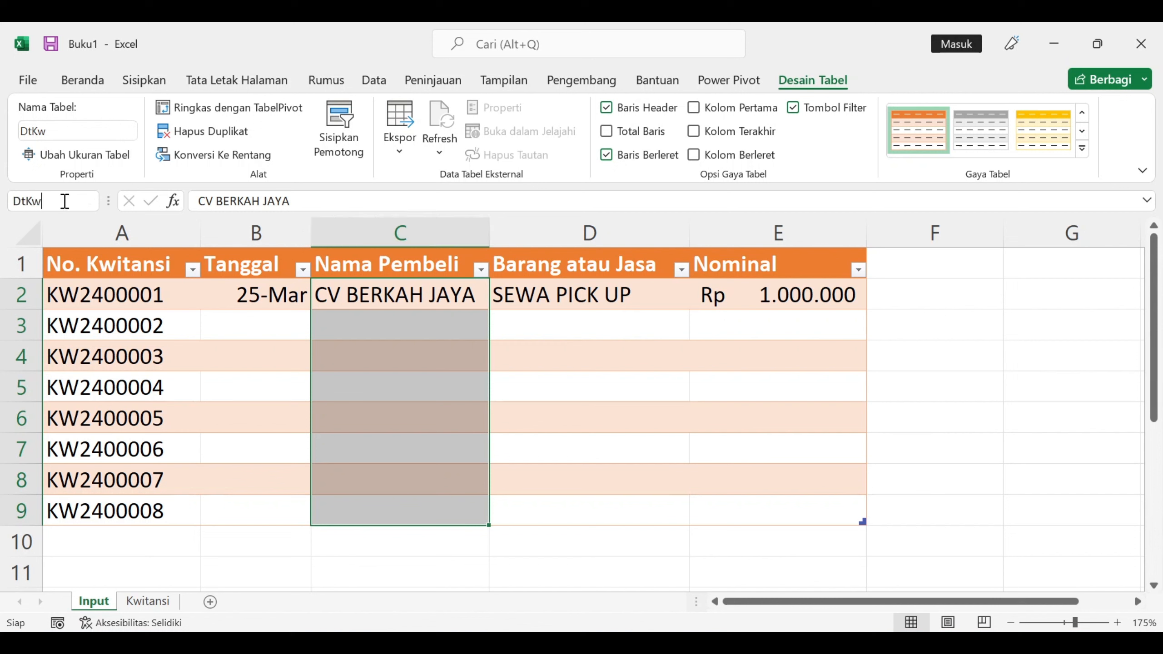
{"action": "type", "text": "Pembeli"}
{"action": "key", "text": "Return"}
Name the Barang atau Jasa column range D1:D9, header included, DtKwBarang
{"action": "left_click", "coordinate": [587, 318]}
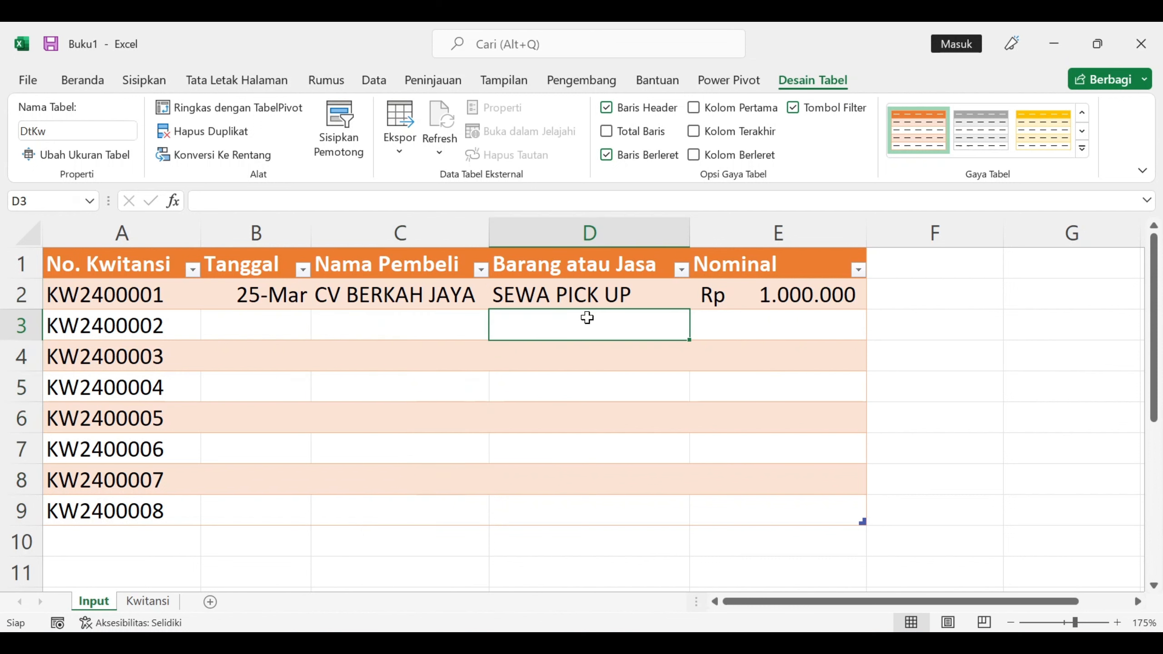
{"action": "key", "text": "ctrl+space"}
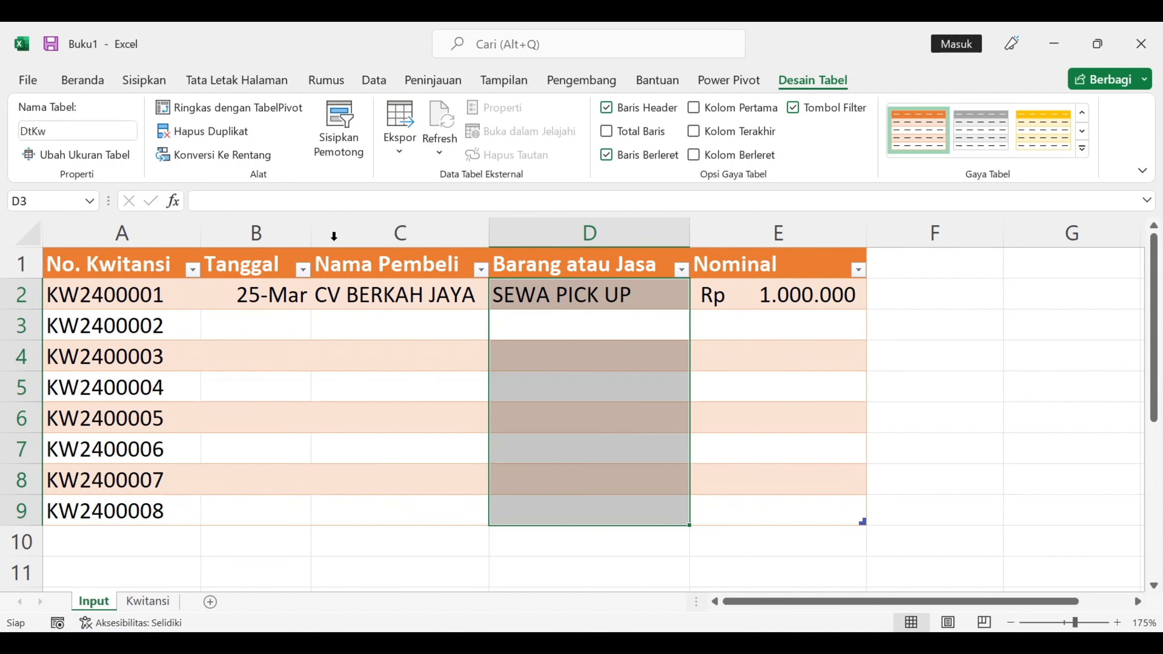
{"action": "left_click", "coordinate": [605, 251]}
{"action": "left_click", "coordinate": [37, 201]}
{"action": "type", "text": "DtKwBrang"}
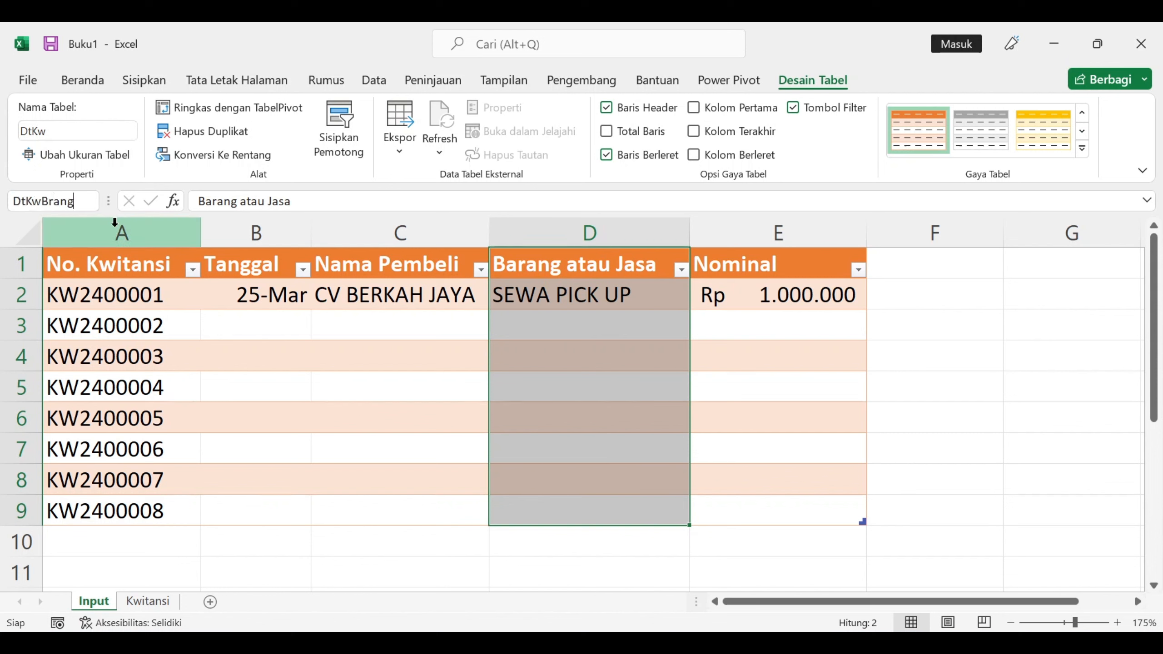
{"action": "type", "text": "Barang"}
{"action": "key", "text": "Return"}
Name the Nominal data range E2:E9 DtKwNominal and return to the Kwitansi sheet
{"action": "left_click", "coordinate": [767, 289]}
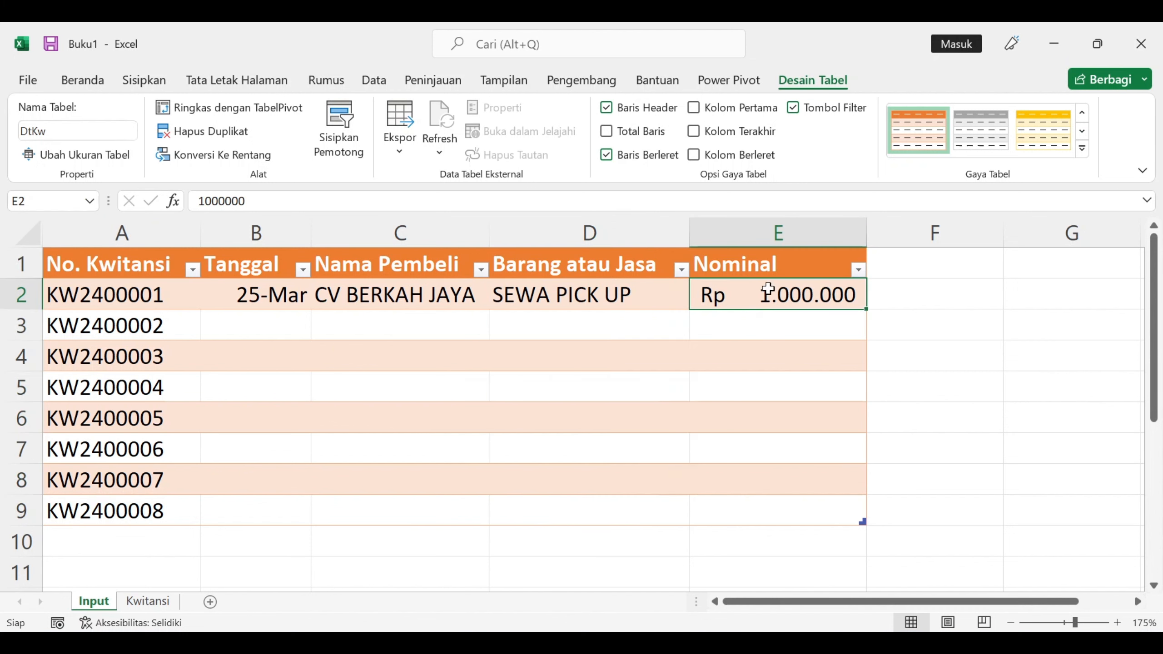
{"action": "left_click", "coordinate": [771, 245]}
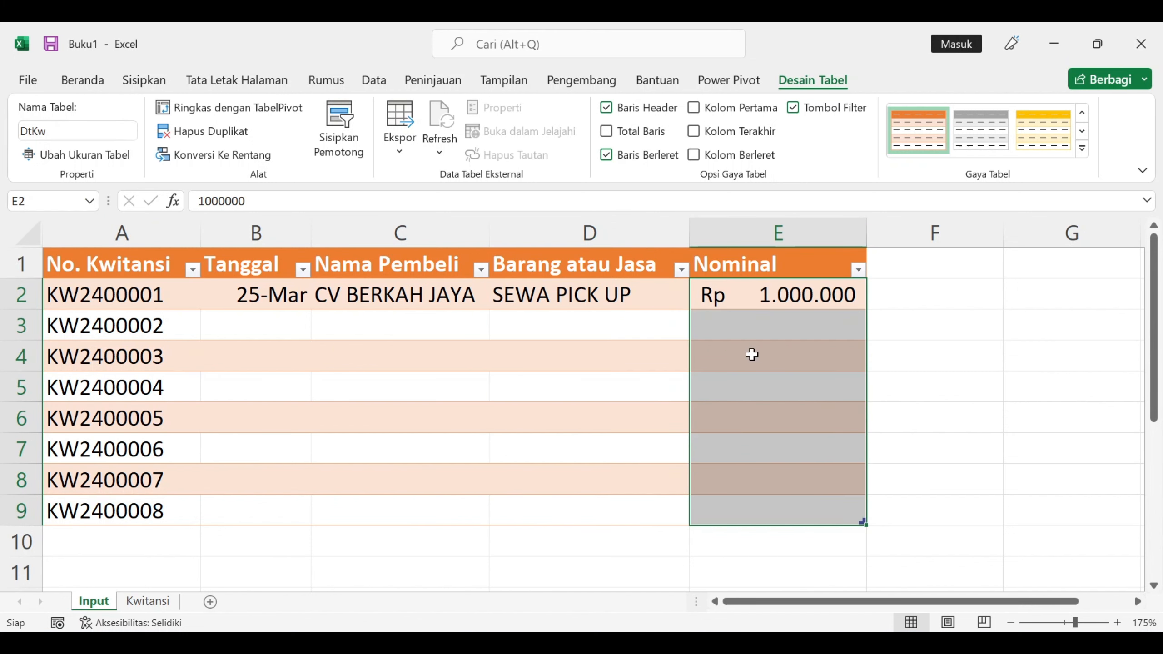
{"action": "left_click", "coordinate": [27, 201]}
{"action": "type", "text": "DtKw"}
{"action": "type", "text": "Nominal"}
{"action": "key", "text": "Return"}
{"action": "left_click", "coordinate": [160, 604]}
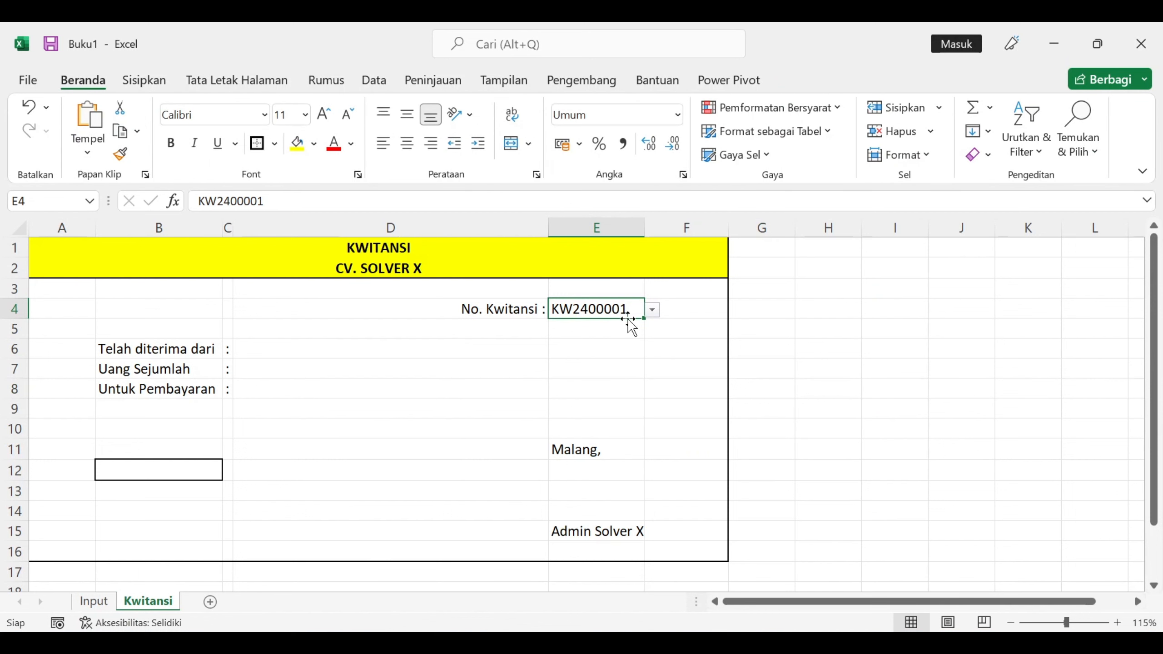
Clear the receipt number and its validation from E4 by filling the blank cell E5 over it
{"action": "left_click", "coordinate": [626, 345]}
{"action": "left_click", "coordinate": [632, 330]}
{"action": "left_click_drag", "start_coordinate": [644, 338], "coordinate": [644, 303]}
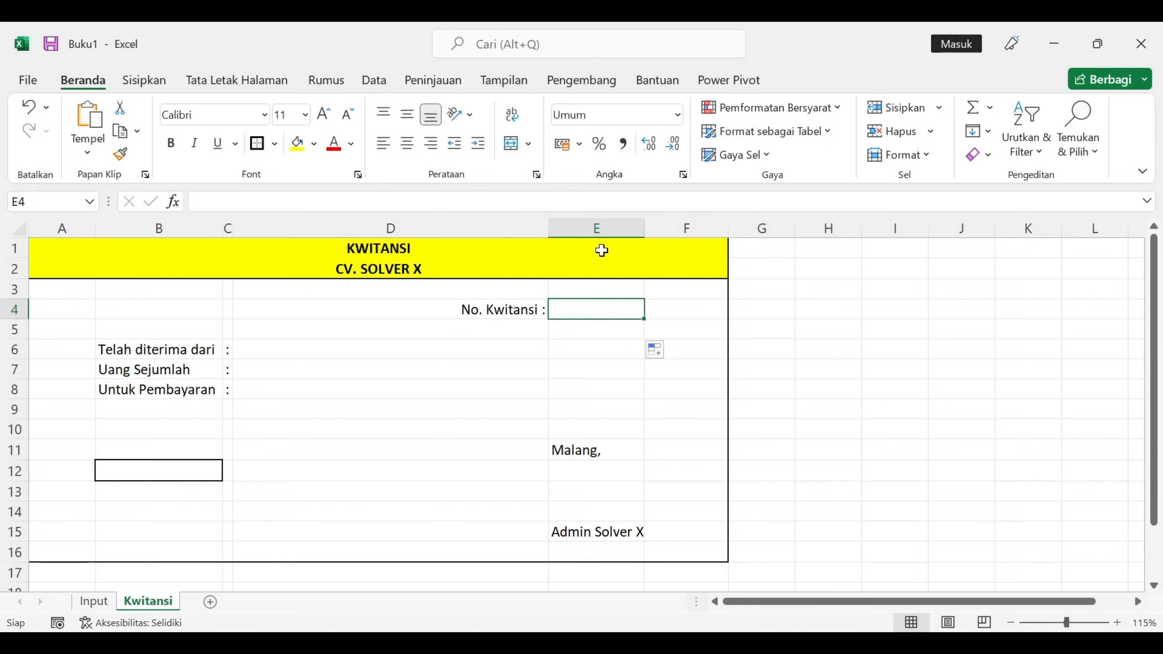
Apply list data validation to the receipt number cell E4, with the named range =DtKwNo as source
{"action": "left_click", "coordinate": [376, 86]}
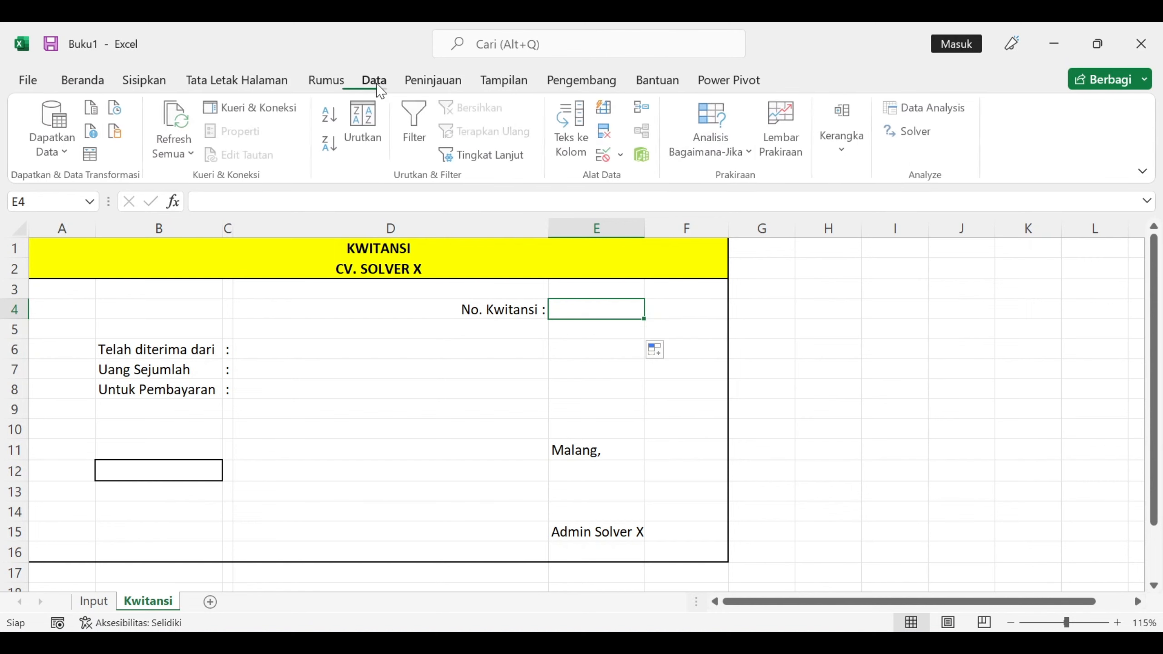
{"action": "left_click", "coordinate": [621, 155]}
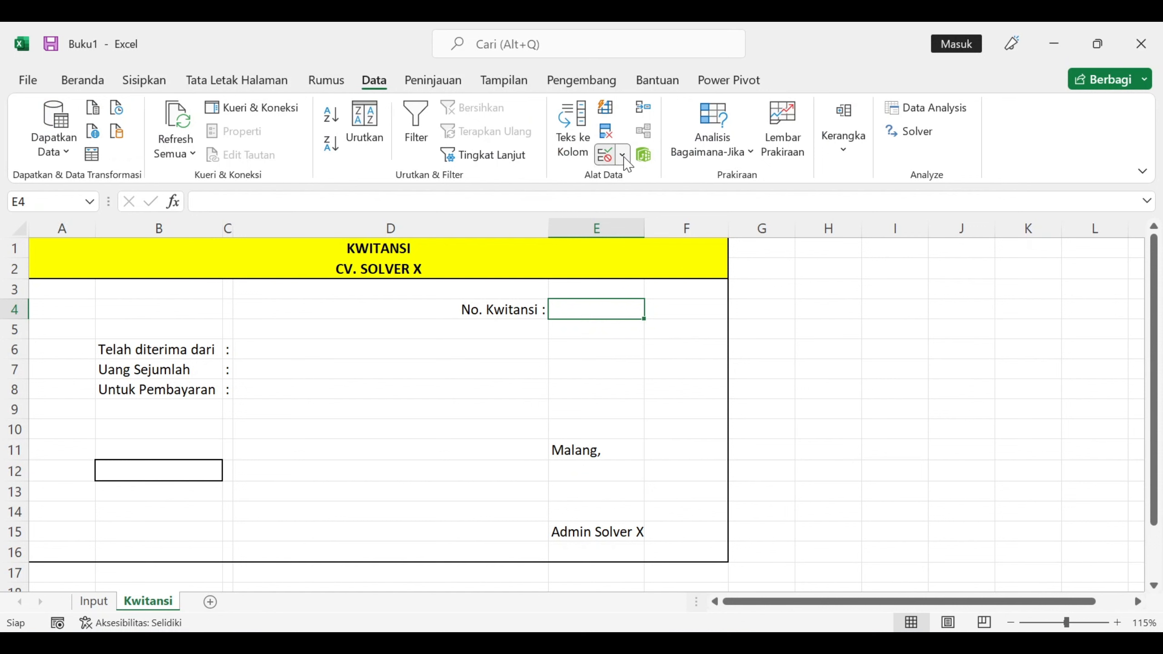
{"action": "left_click", "coordinate": [635, 181]}
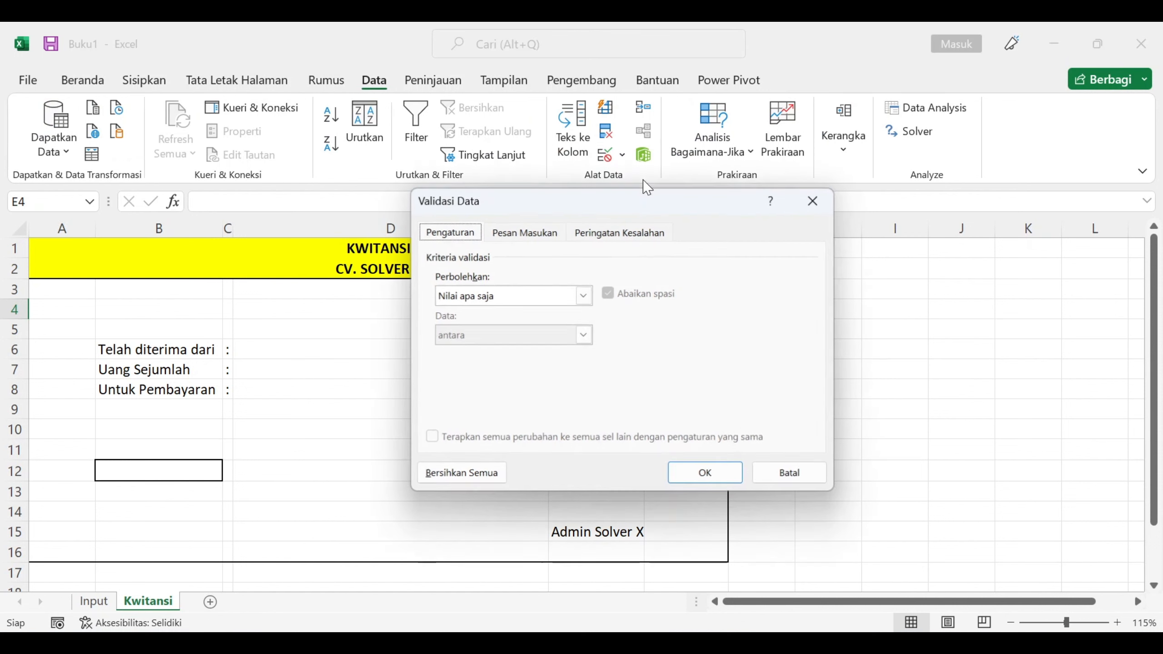
{"action": "left_click", "coordinate": [584, 295]}
{"action": "left_click", "coordinate": [501, 348]}
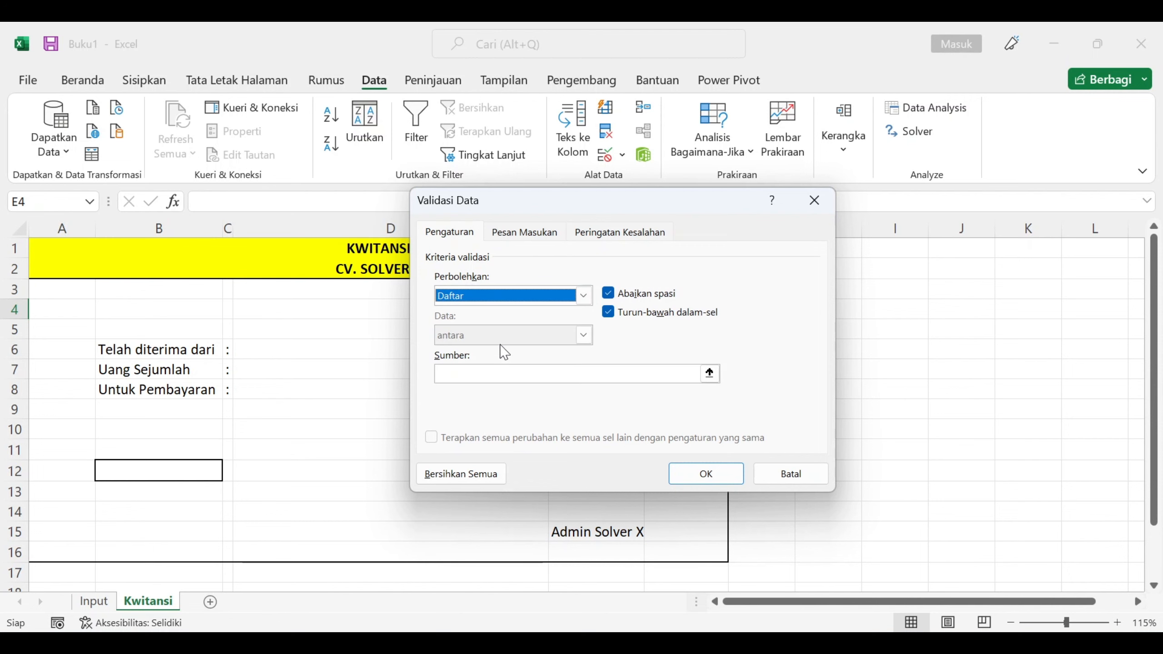
{"action": "left_click", "coordinate": [709, 373]}
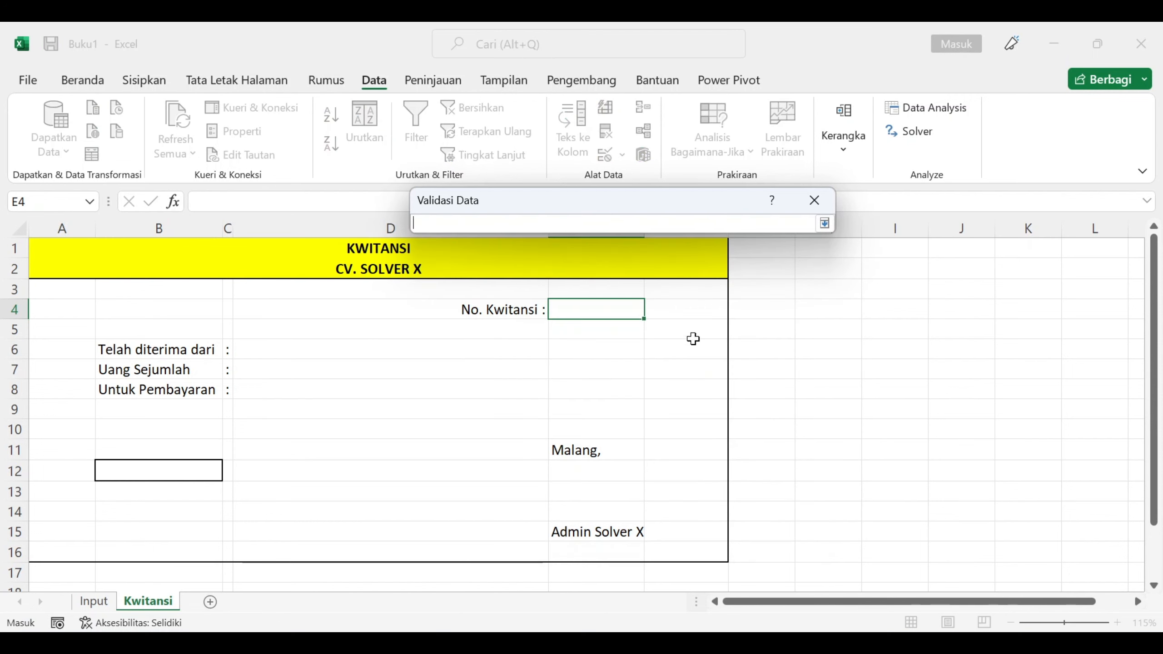
{"action": "left_click", "coordinate": [339, 87]}
{"action": "left_click", "coordinate": [581, 140]}
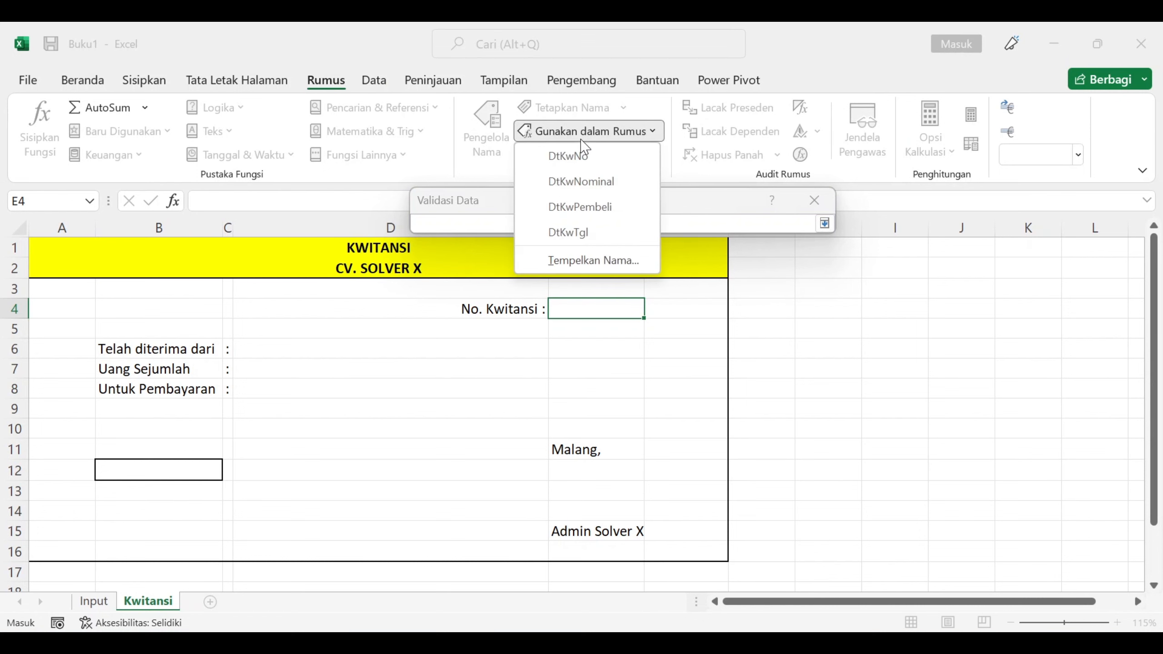
{"action": "left_click", "coordinate": [613, 161]}
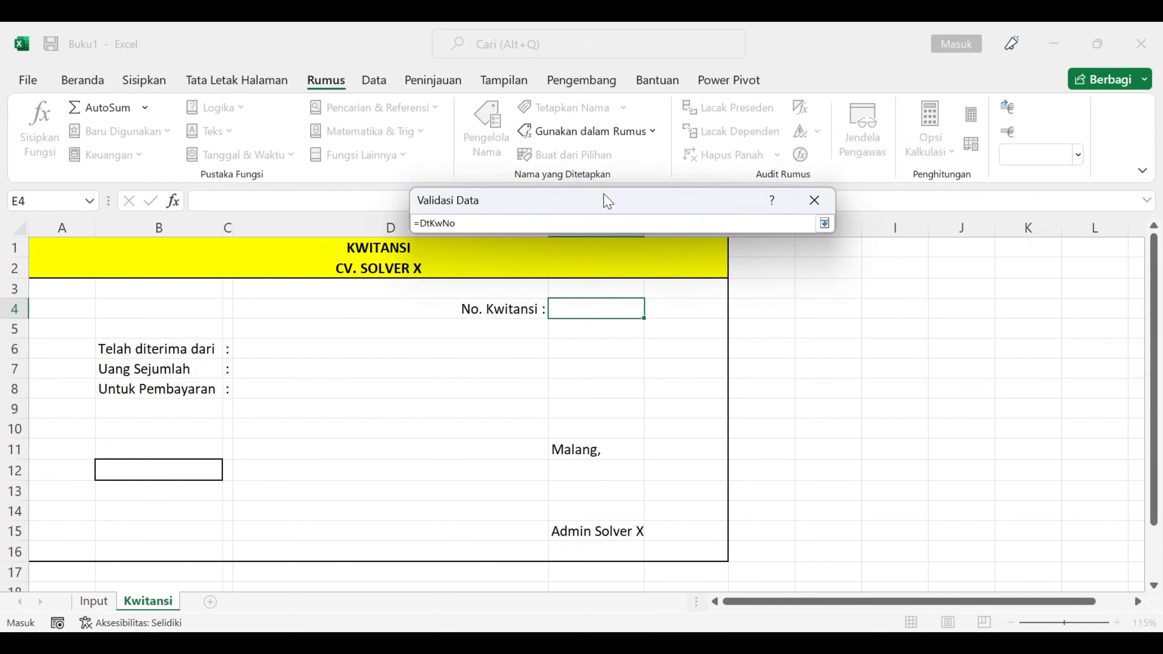
{"action": "key", "text": "Return"}
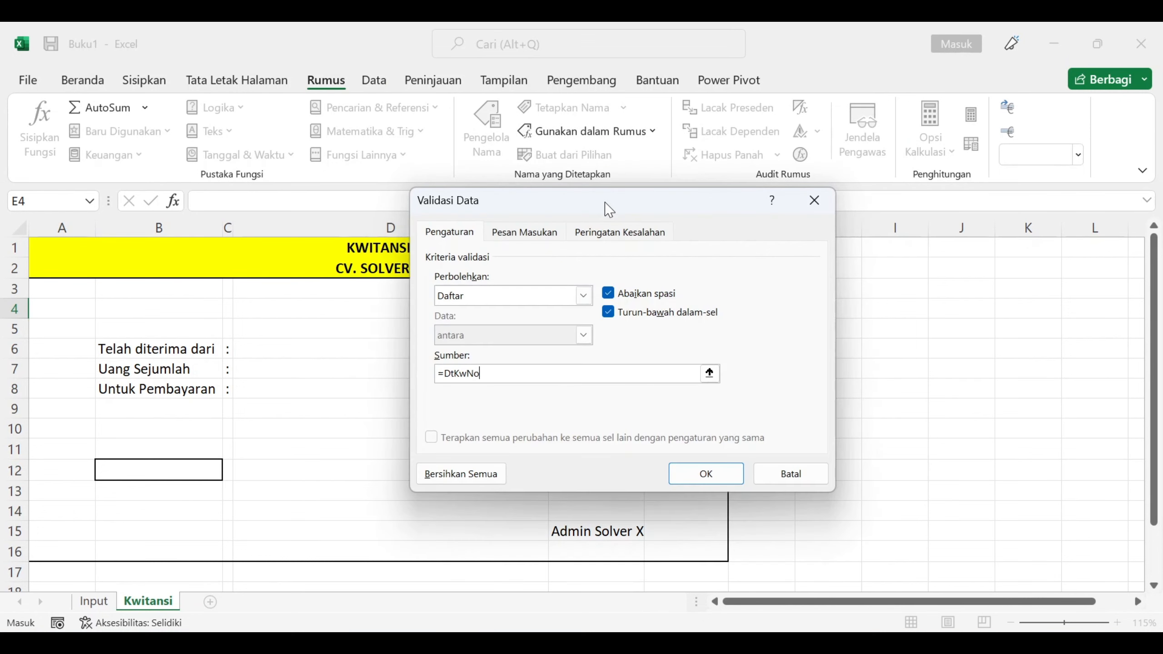
{"action": "left_click", "coordinate": [705, 473]}
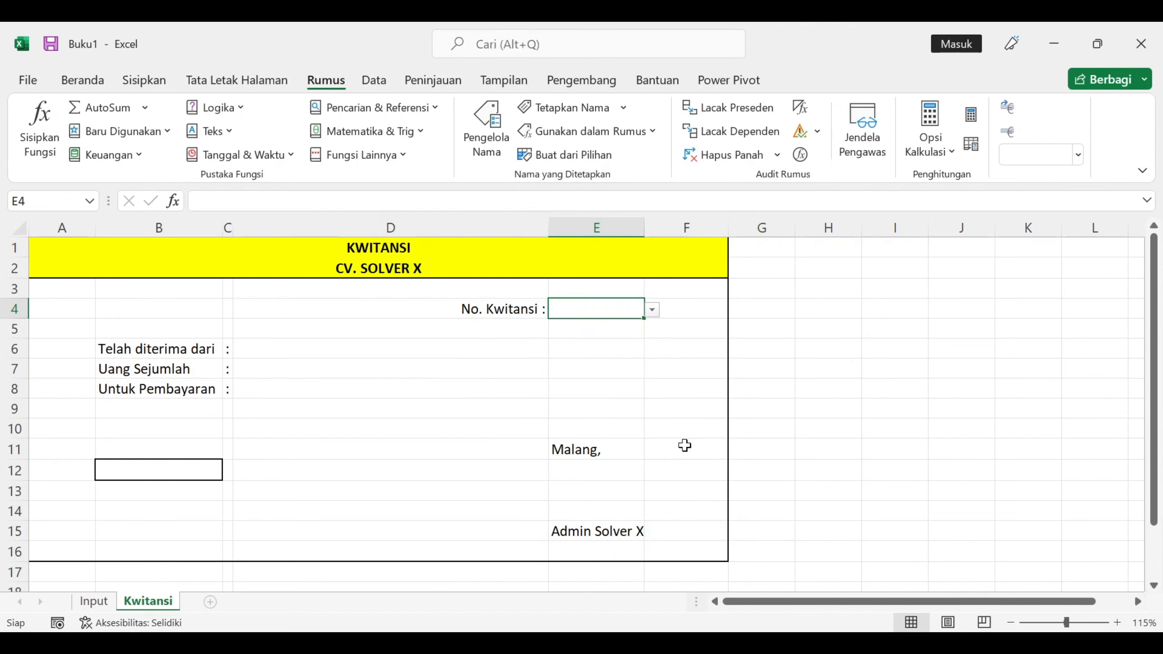
Choose the first receipt number from the list in E4 and widen column E slightly
{"action": "left_click", "coordinate": [652, 311]}
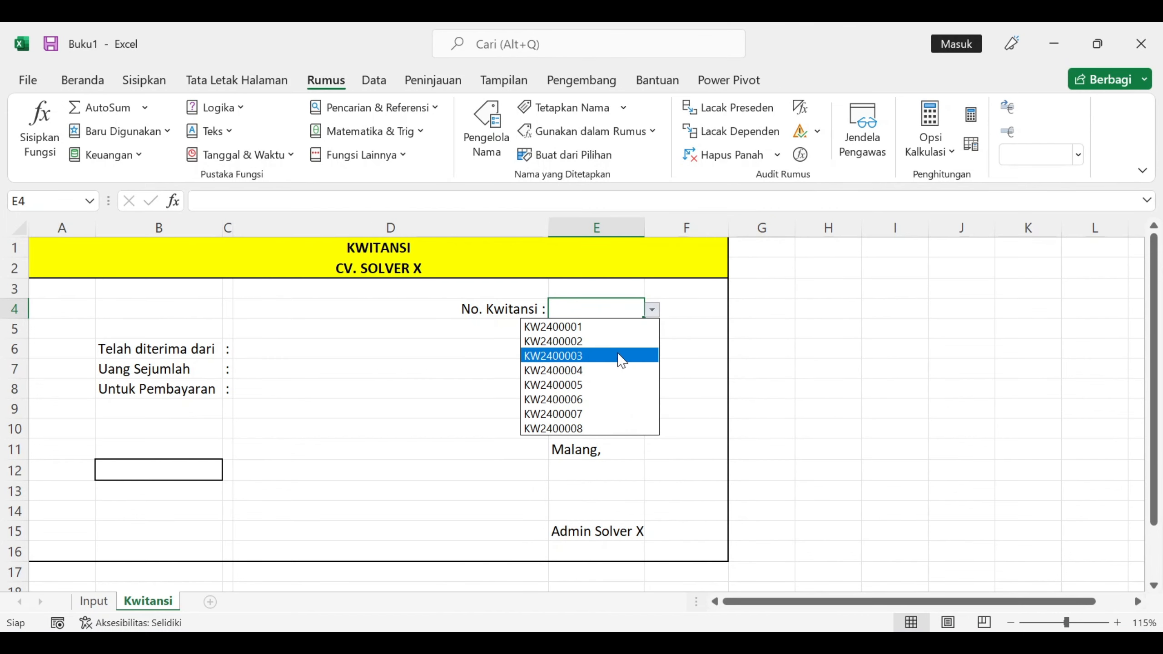
{"action": "left_click", "coordinate": [618, 327]}
{"action": "left_click_drag", "start_coordinate": [640, 221], "coordinate": [669, 228]}
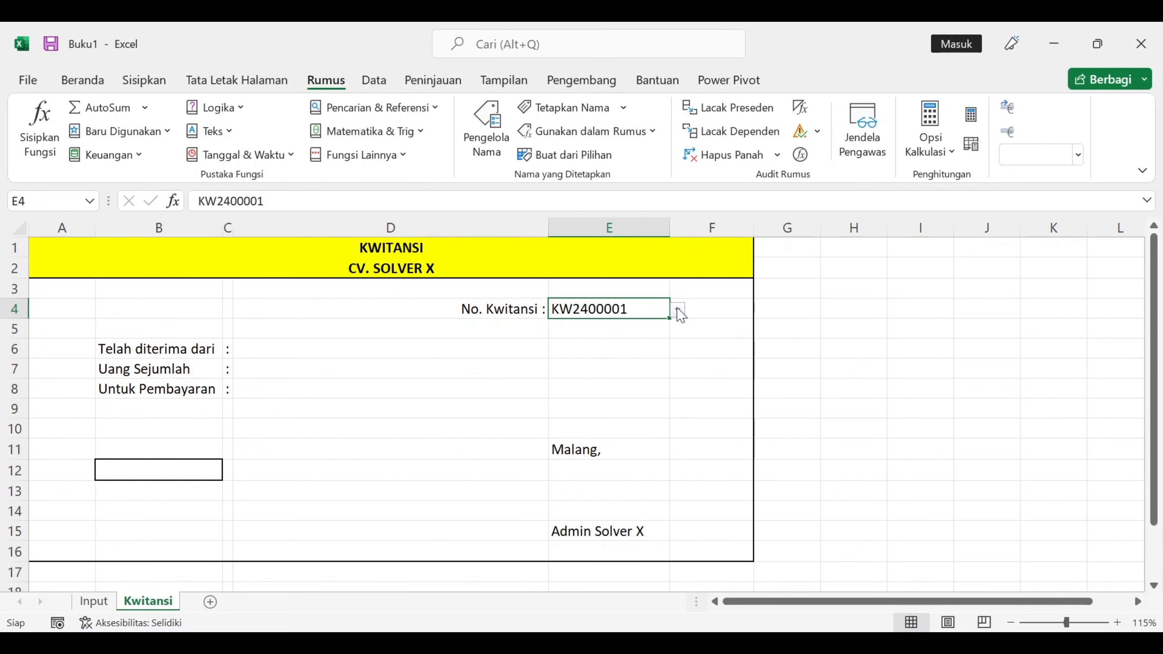
{"action": "left_click", "coordinate": [582, 387]}
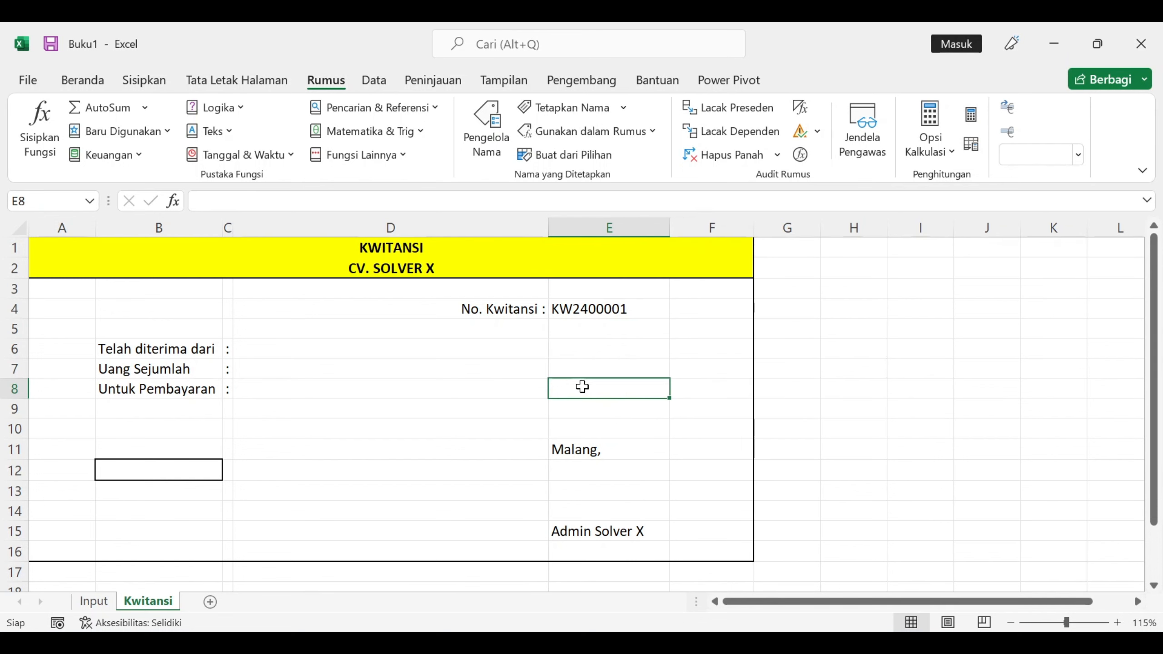
Begin the Telah diterima dari formula in D6 with INDEX, using DtKwPembeli as its array
{"action": "left_click", "coordinate": [334, 353]}
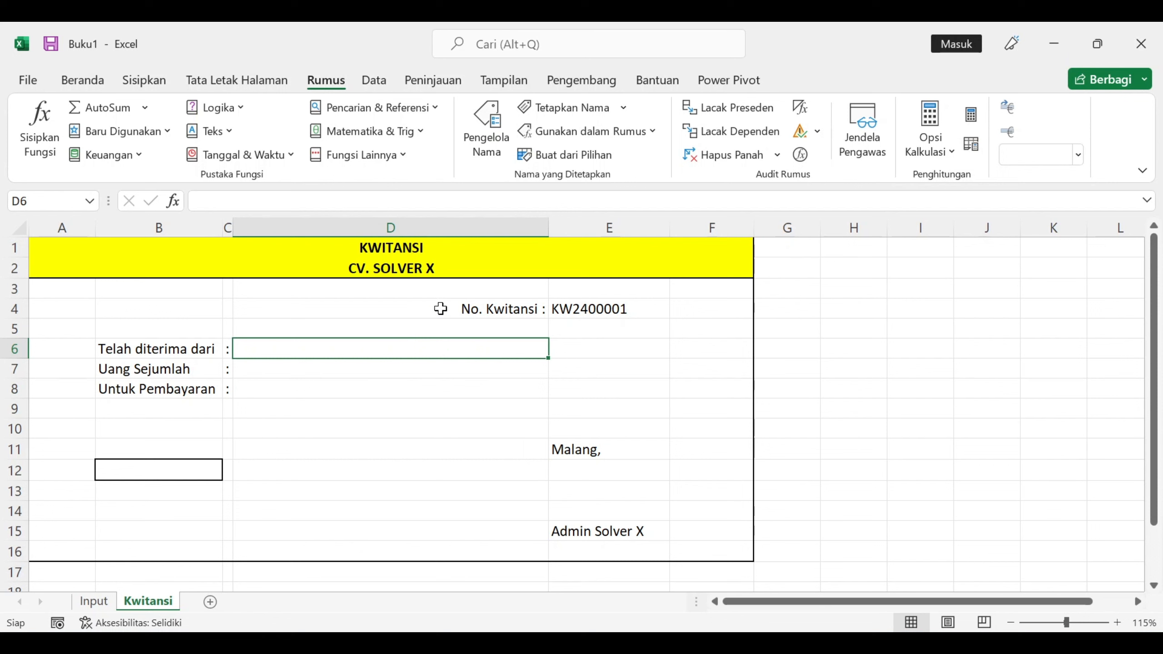
{"action": "type", "text": "=ind"}
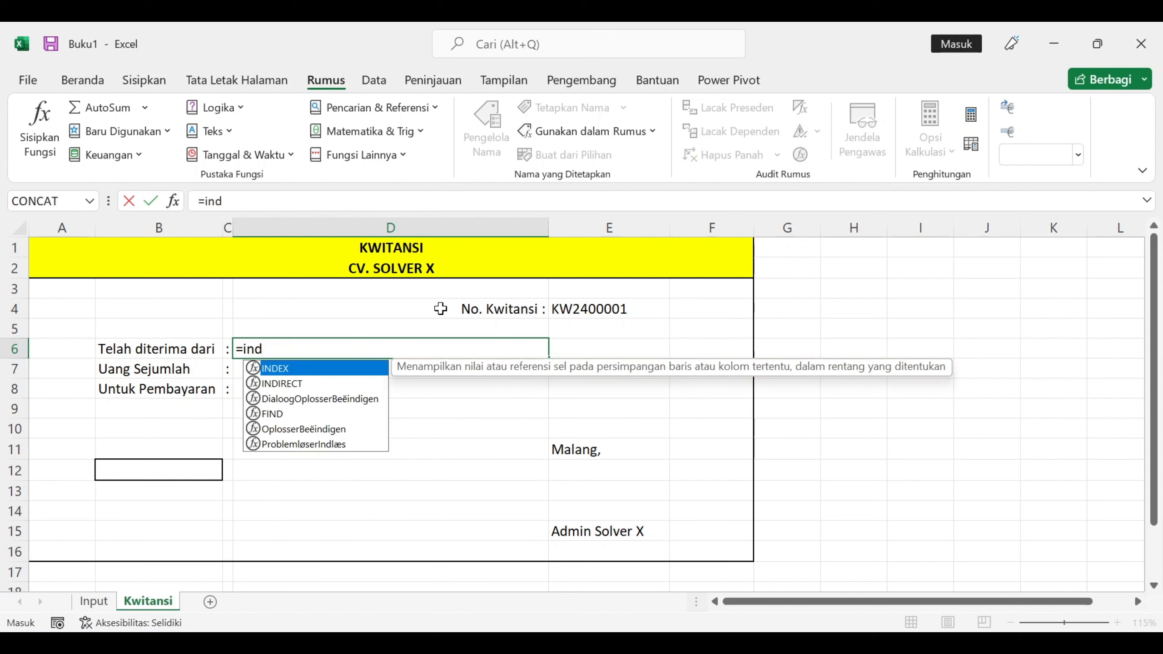
{"action": "key", "text": "Tab"}
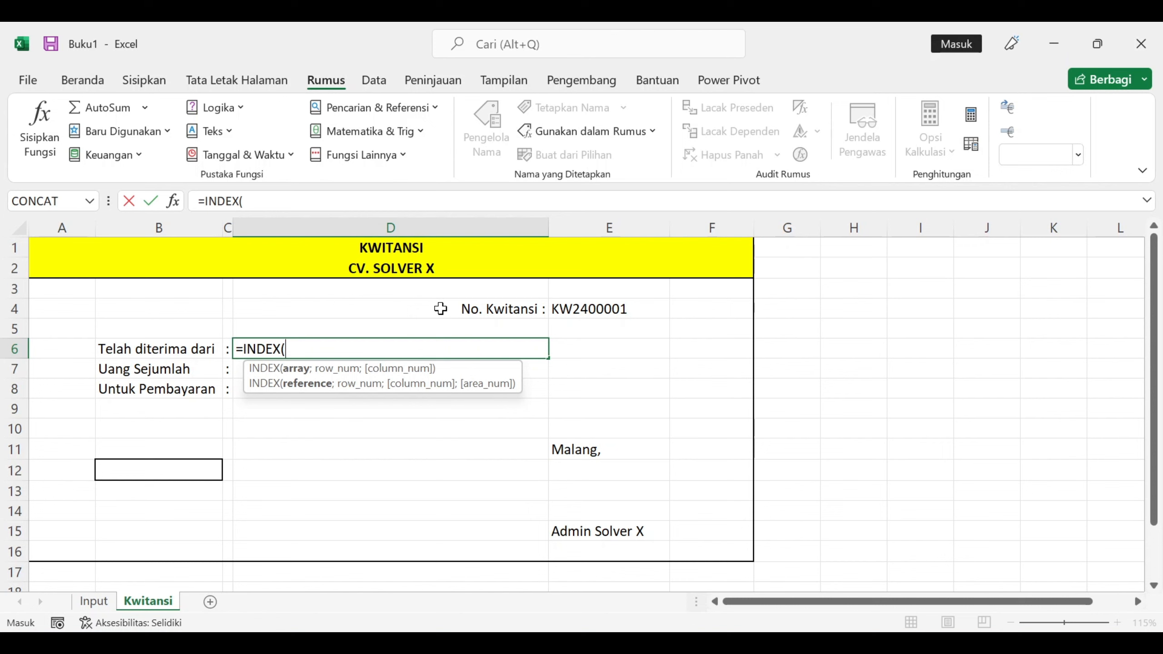
{"action": "type", "text": "dt"}
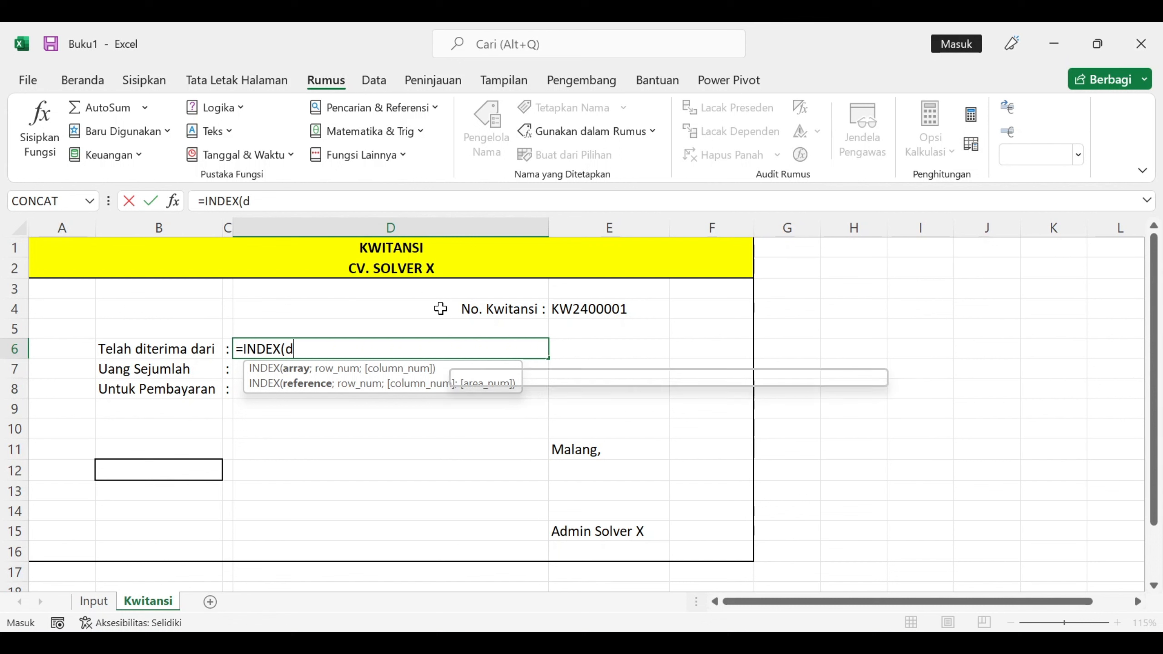
{"action": "key", "text": "Down"}
{"action": "key", "text": "Down"}
{"action": "key", "text": "Down"}
{"action": "key", "text": "Tab"}
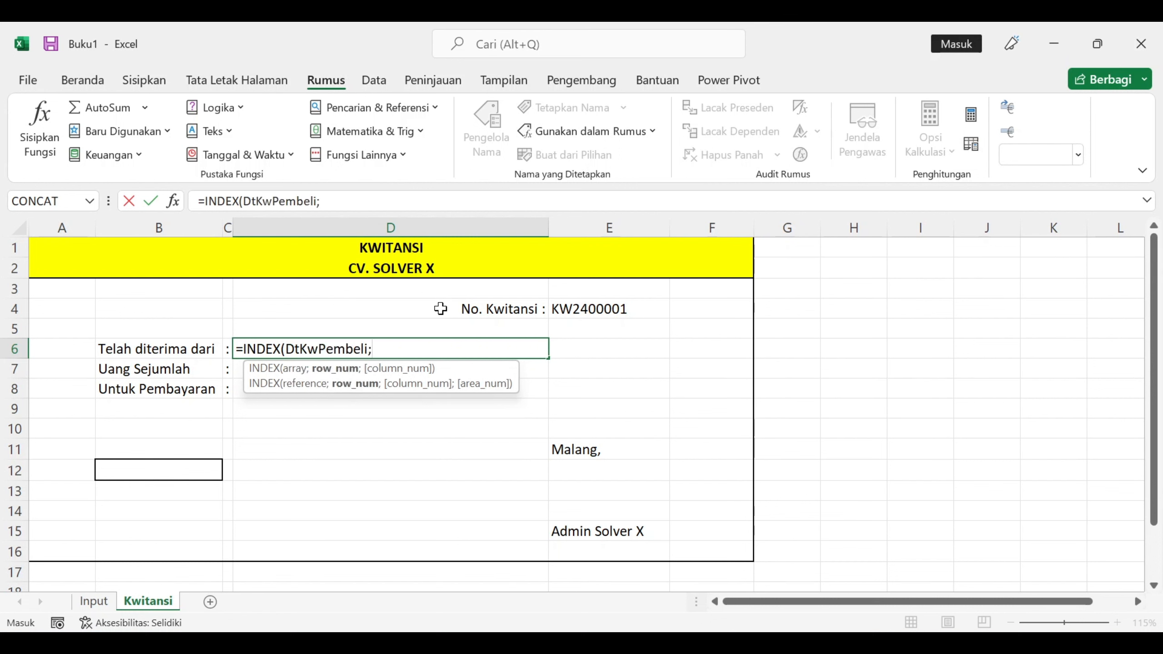
Complete the D6 formula with MATCH(E4;DtKwNo;0) as the row number and enter it
{"action": "type", "text": "matc"}
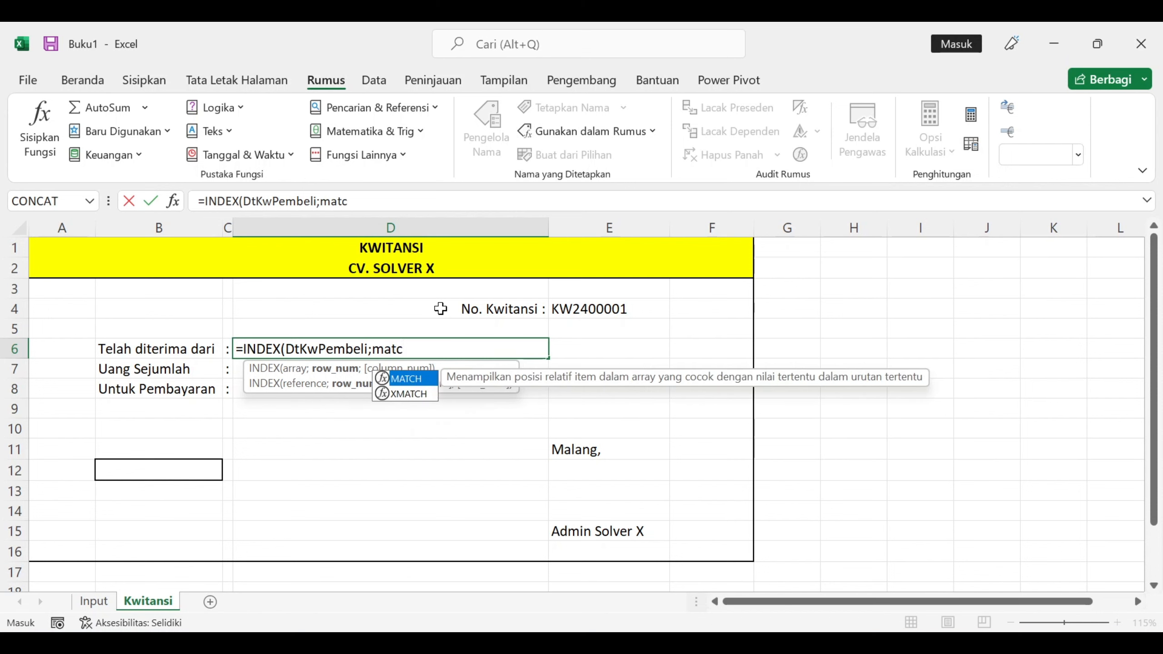
{"action": "key", "text": "Tab"}
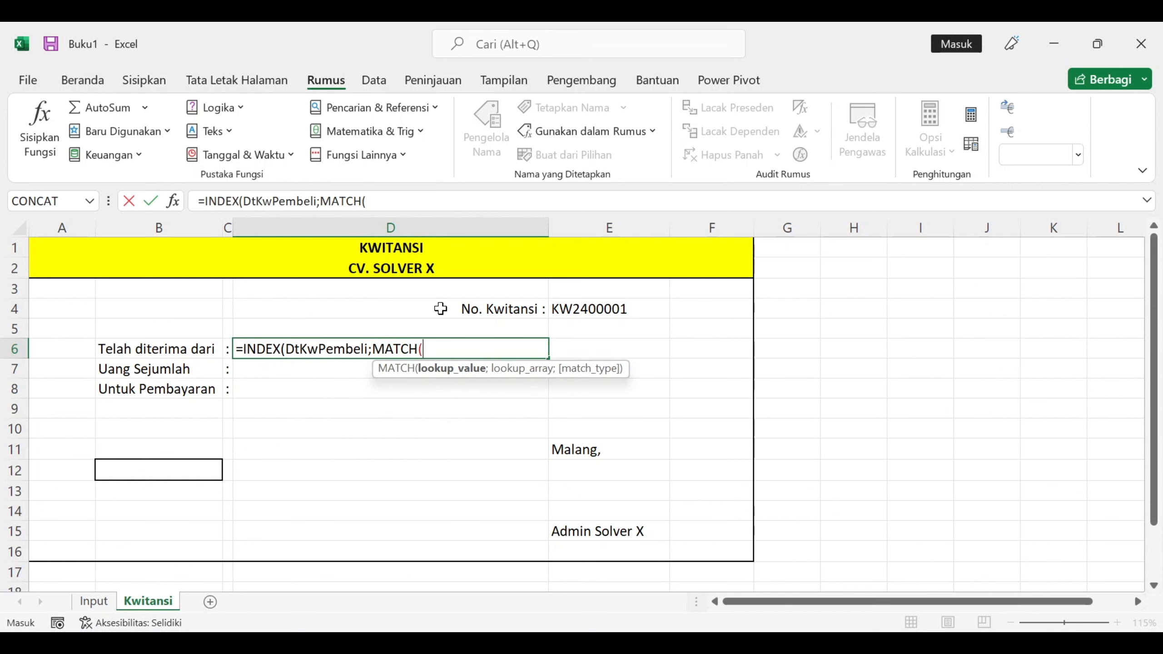
{"action": "left_click", "coordinate": [594, 301]}
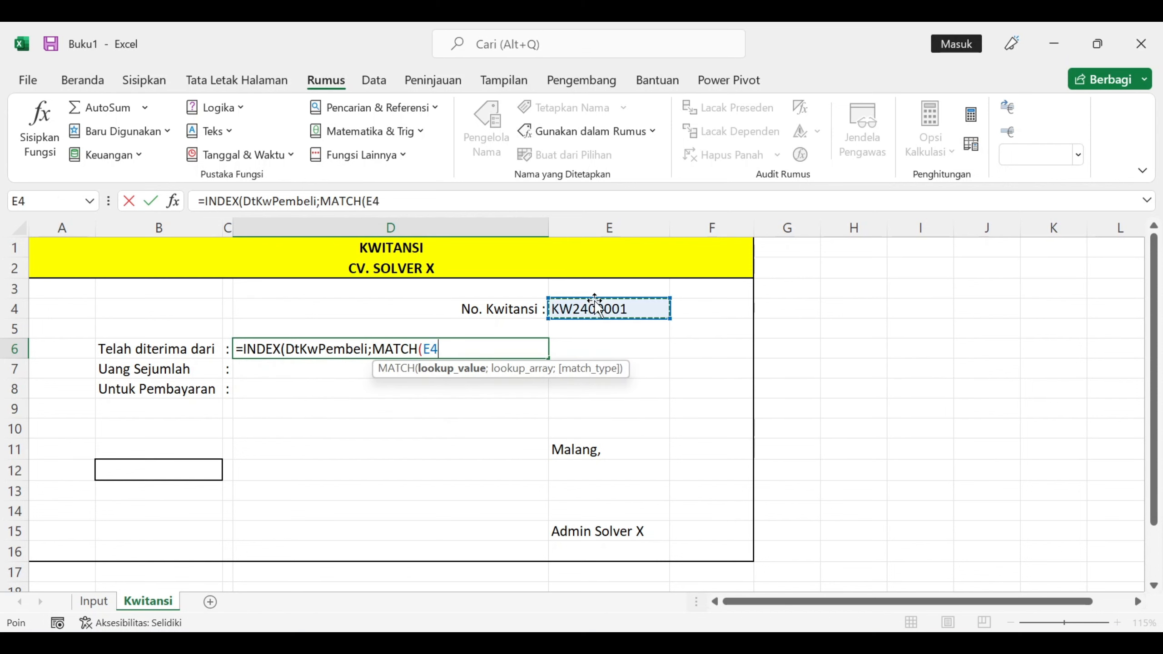
{"action": "type", "text": ";"}
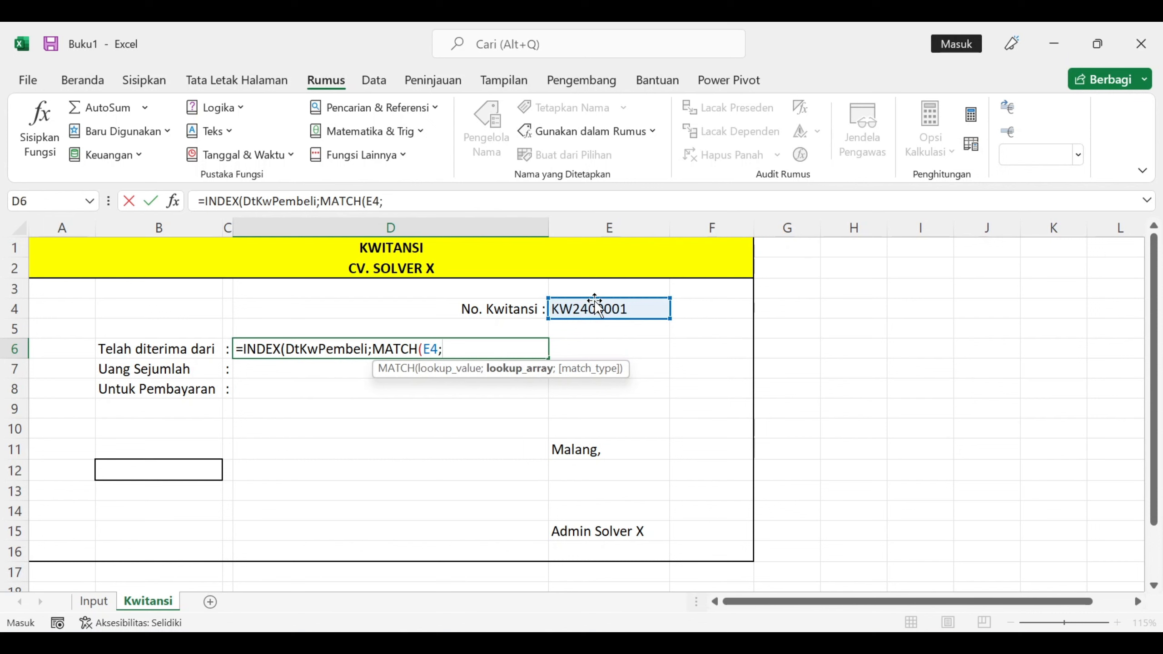
{"action": "type", "text": "dt"}
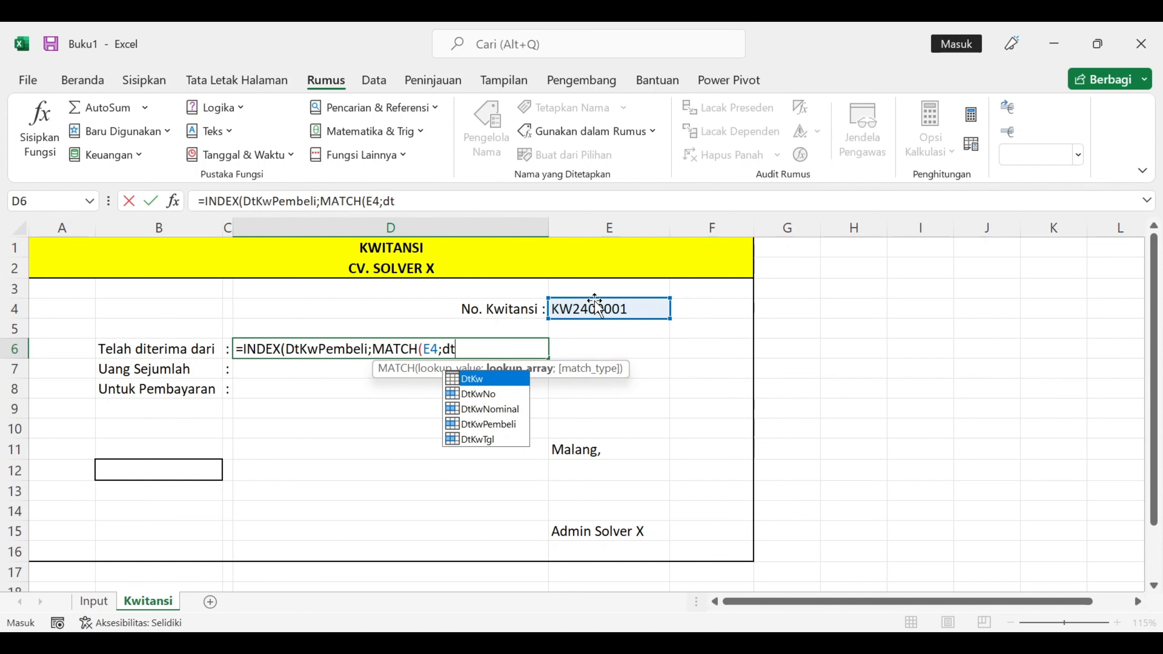
{"action": "key", "text": "Down"}
{"action": "key", "text": "Tab"}
{"action": "type", "text": ";"}
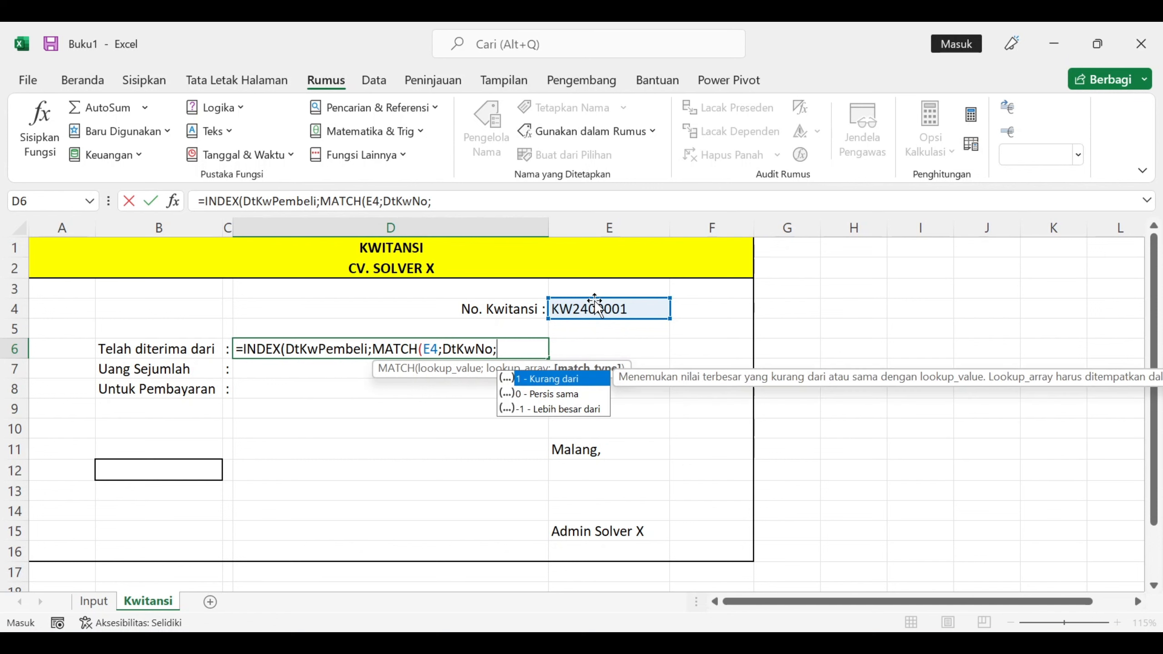
{"action": "key", "text": "Down"}
{"action": "key", "text": "Tab"}
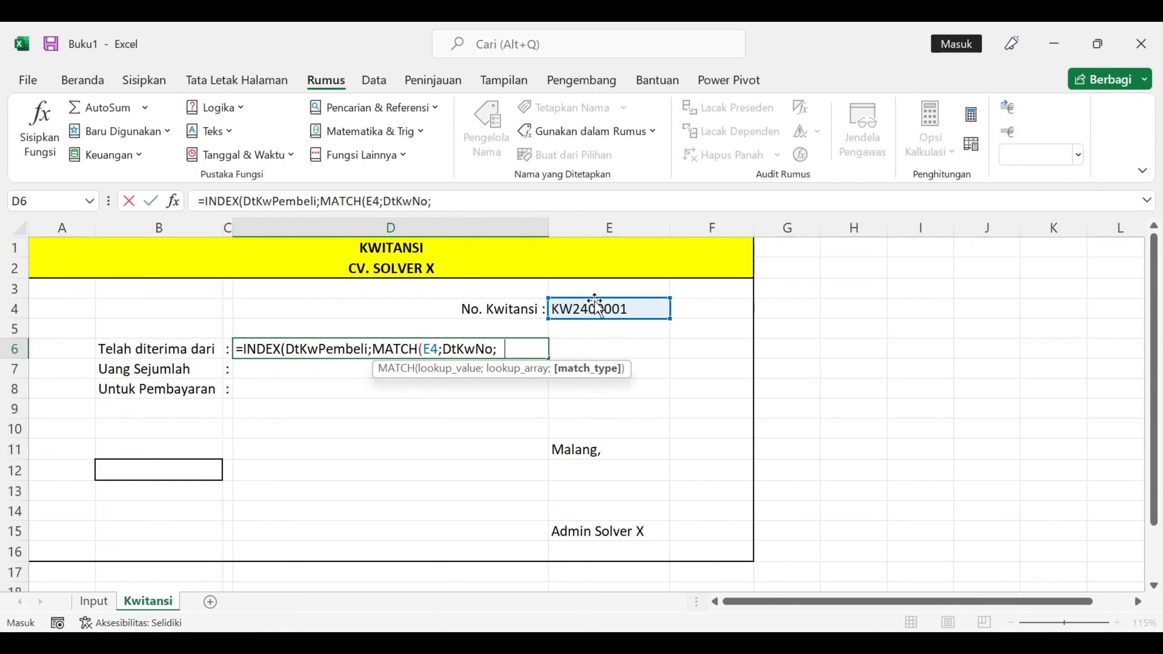
{"action": "type", "text": "))"}
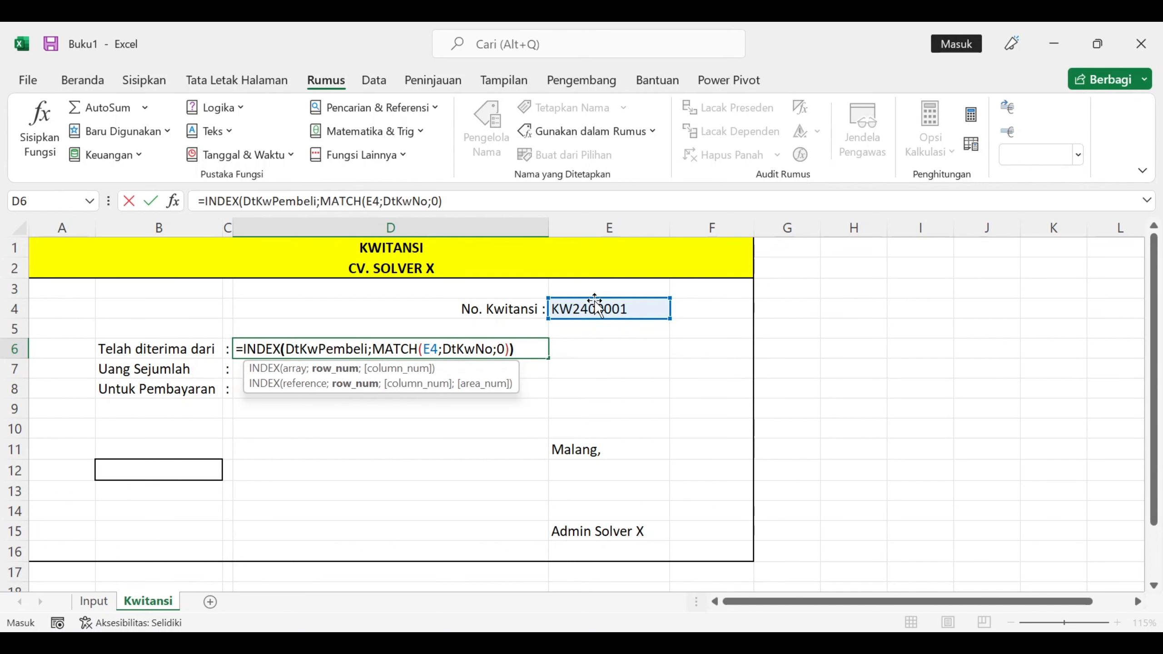
{"action": "key", "text": "Return"}
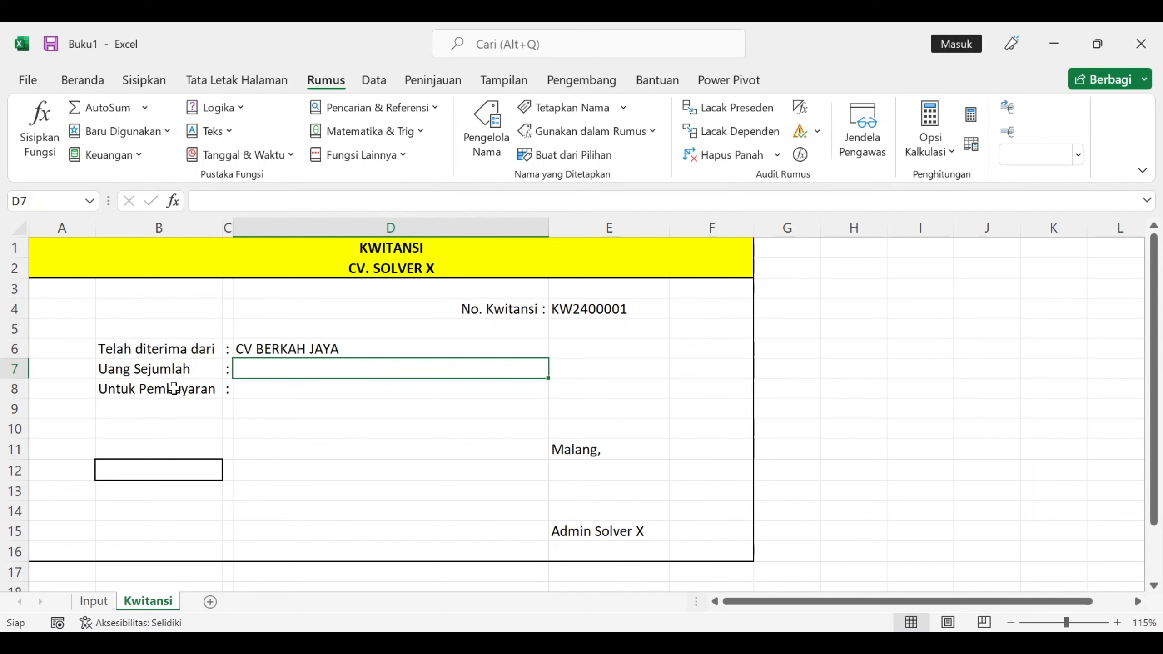
{"action": "left_click", "coordinate": [384, 390]}
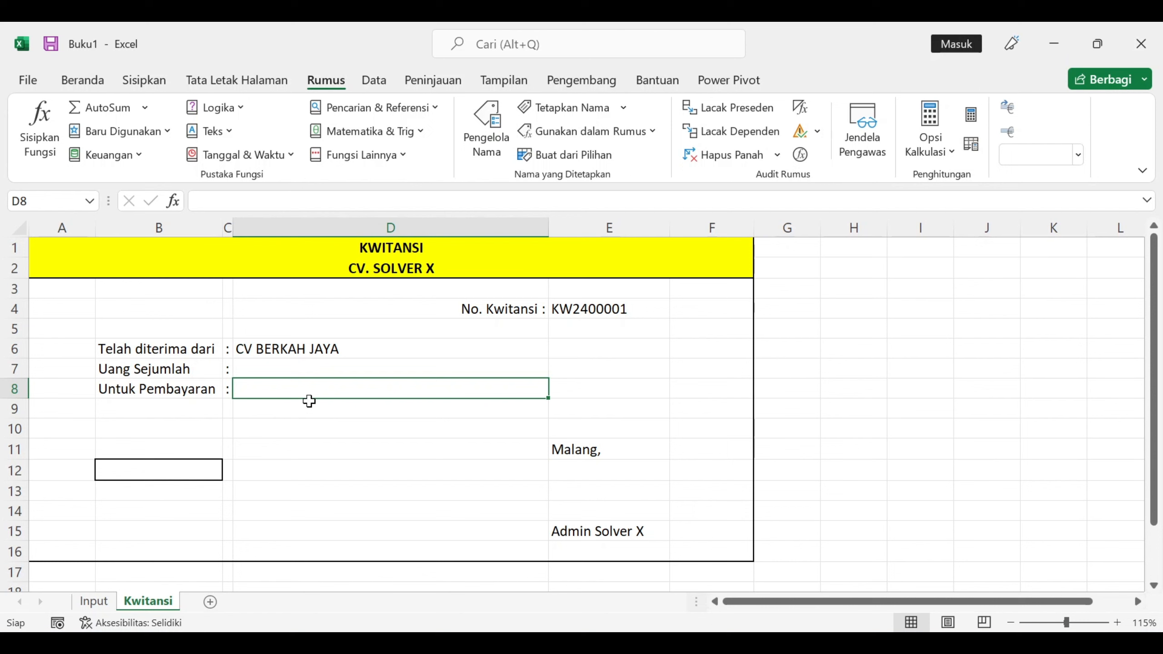
{"action": "type", "text": "=ind"}
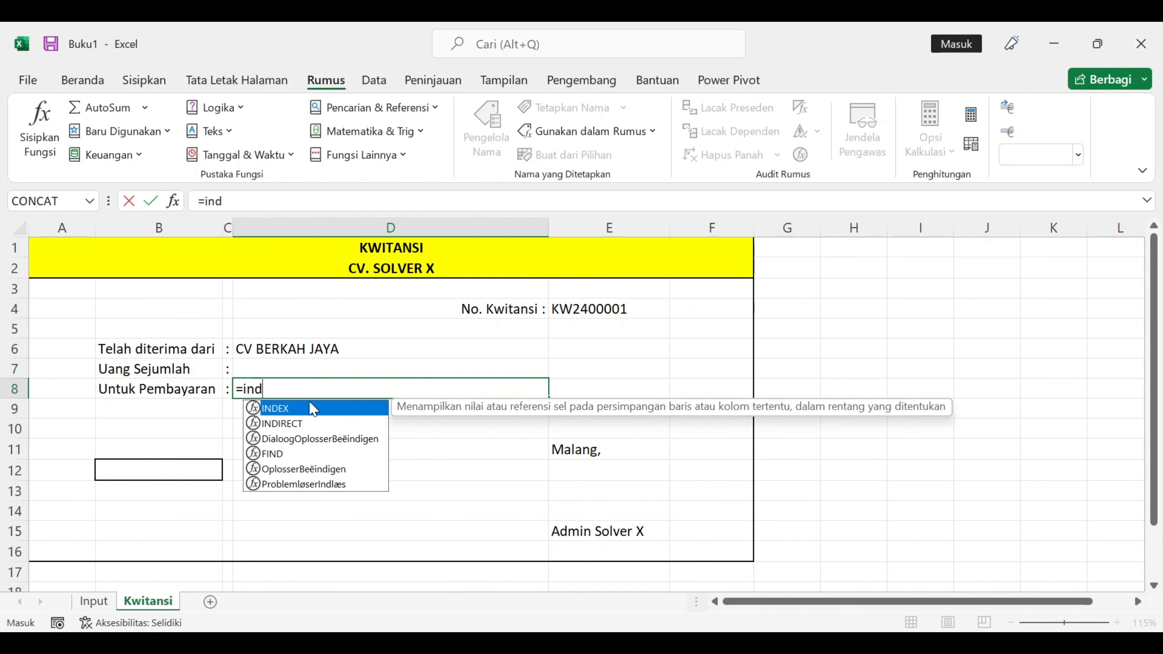
{"action": "key", "text": "Tab"}
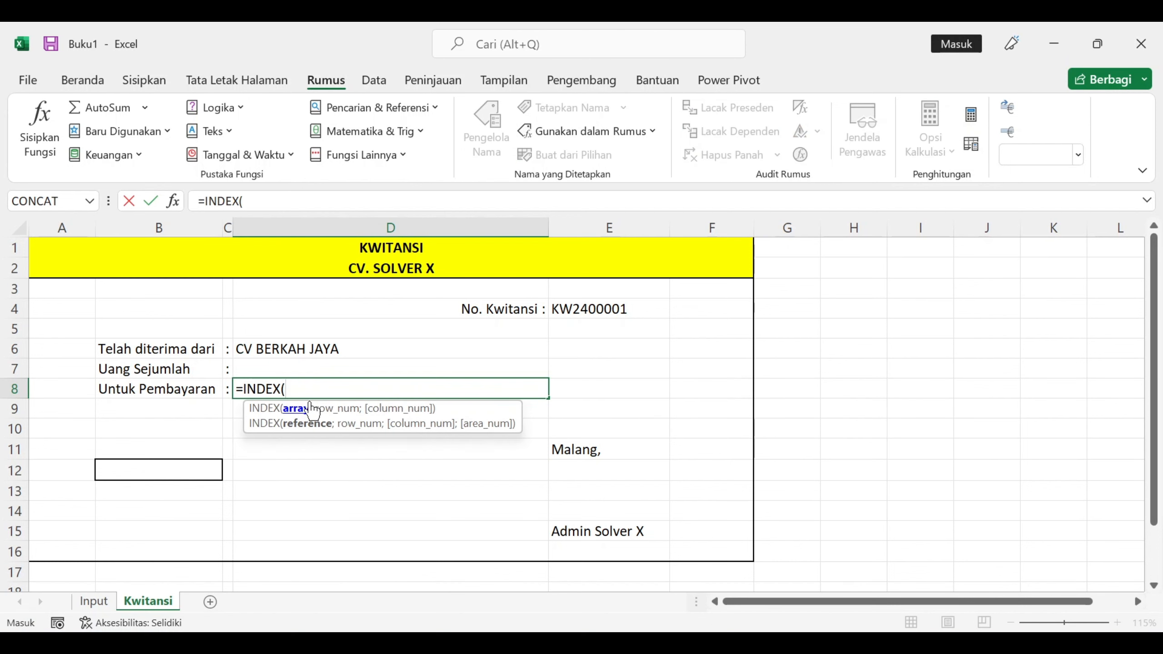
{"action": "type", "text": "dt"}
{"action": "key", "text": "Down"}
{"action": "key", "text": "Down"}
{"action": "key", "text": "Down"}
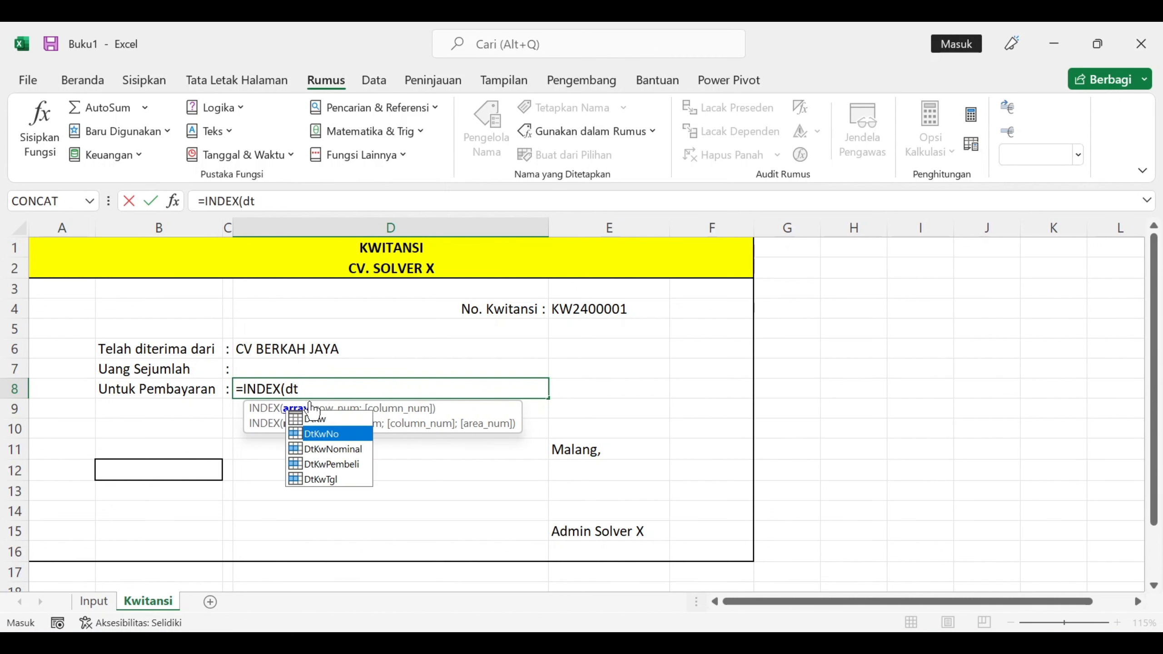
{"action": "key", "text": "Down"}
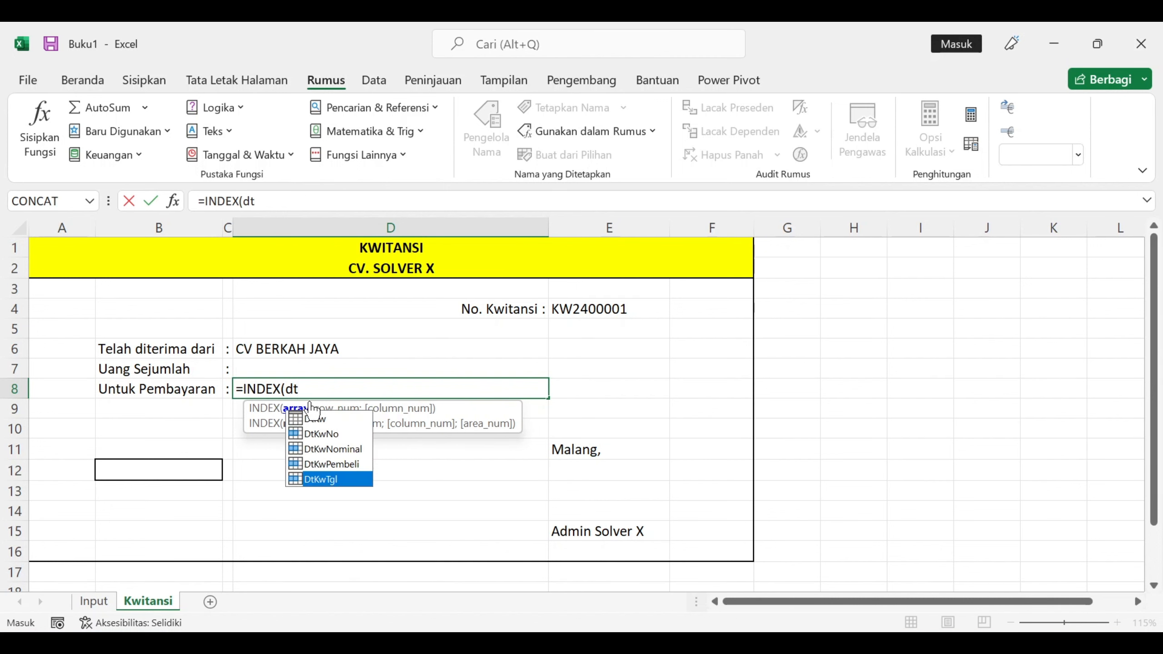
{"action": "key", "text": "Up"}
{"action": "key", "text": "Up"}
{"action": "key", "text": "Up"}
{"action": "key", "text": "Down"}
{"action": "key", "text": "Down"}
{"action": "key", "text": "Down"}
{"action": "key", "text": "Escape"}
{"action": "key", "text": "Escape"}
Name the Barang atau Jasa data range D2:D9 on the Input sheet DtKwBarang
{"action": "left_click", "coordinate": [94, 601]}
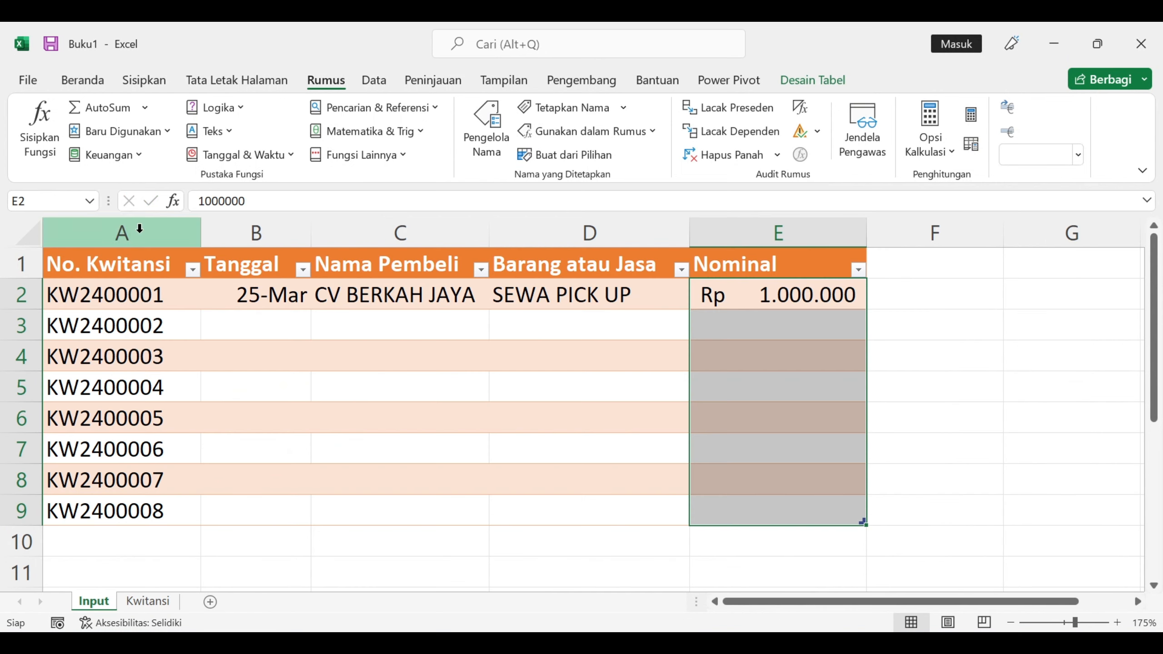
{"action": "left_click", "coordinate": [90, 207]}
{"action": "key", "text": "Escape"}
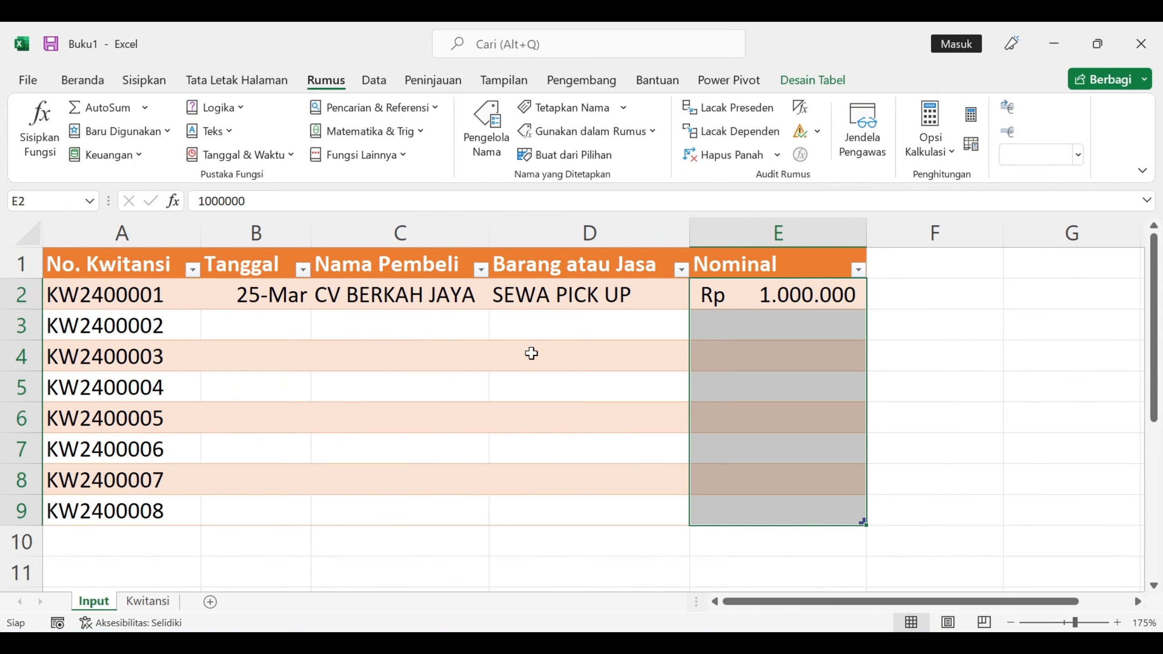
{"action": "left_click", "coordinate": [531, 355]}
{"action": "left_click", "coordinate": [592, 252]}
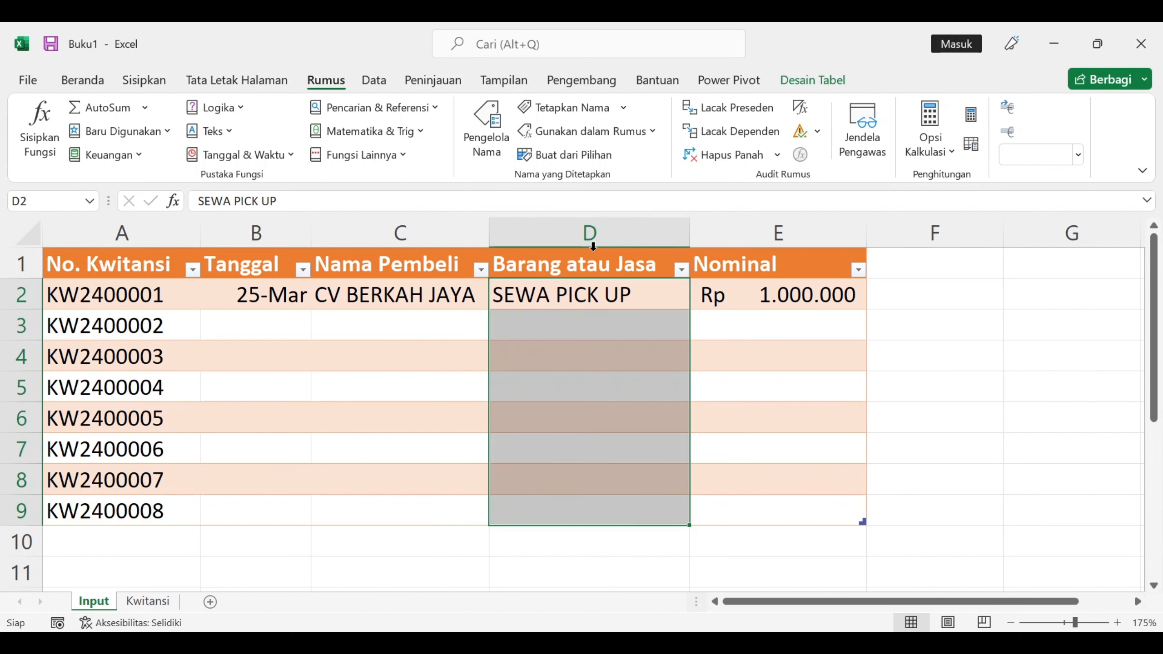
{"action": "left_click", "coordinate": [47, 203]}
{"action": "type", "text": "Dt"}
{"action": "type", "text": "Kw"}
{"action": "type", "text": "itansi"}
{"action": "key", "text": "Return"}
Begin the Untuk Pembayaran formula in D8 of the Kwitansi sheet with INDEX, using DtKwBarang as its array
{"action": "left_click", "coordinate": [147, 601]}
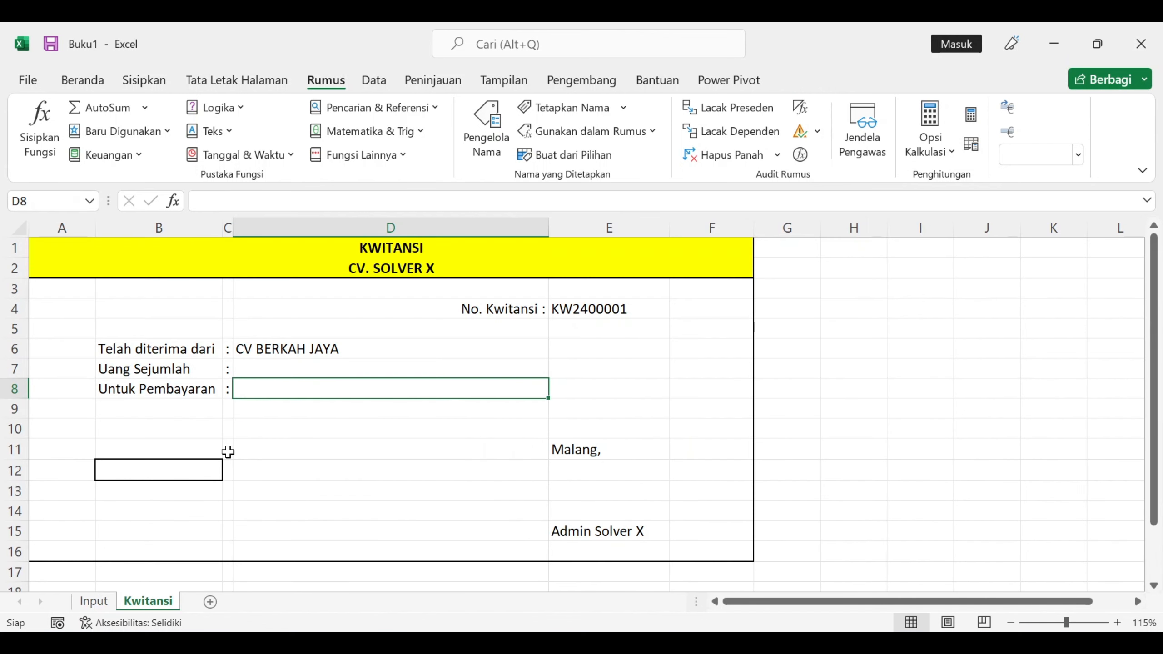
{"action": "type", "text": "=ind"}
{"action": "key", "text": "Tab"}
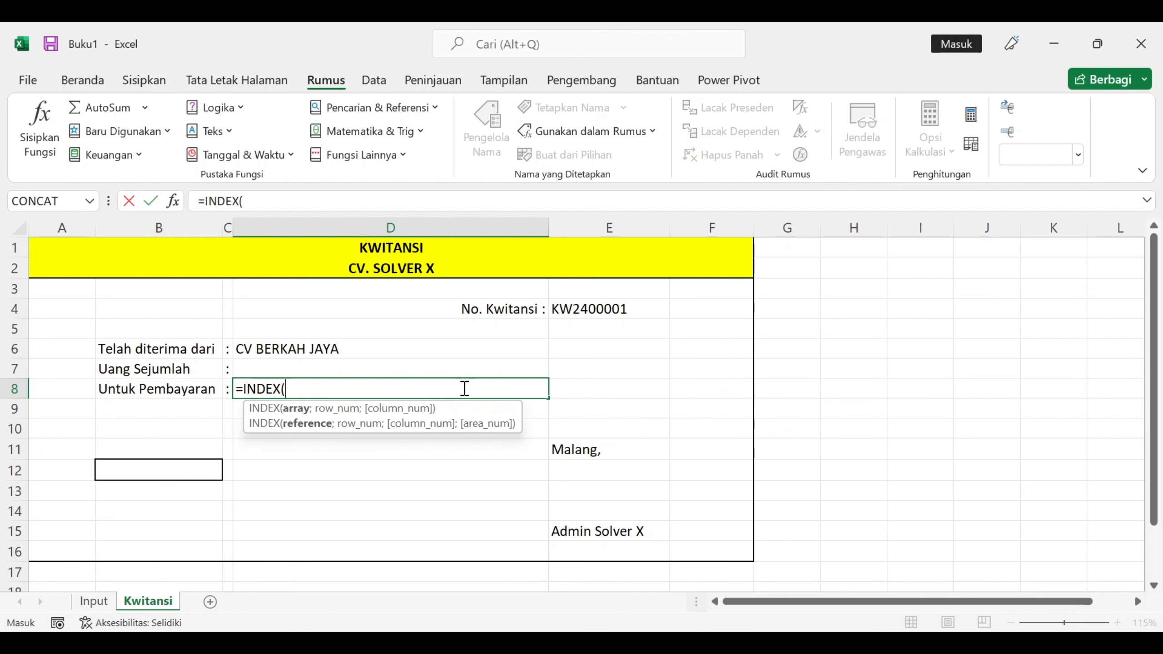
{"action": "key", "text": "BackSpace"}
{"action": "type", "text": "dt"}
{"action": "key", "text": "Down"}
{"action": "key", "text": "Down"}
{"action": "key", "text": "Down"}
{"action": "key", "text": "Up"}
{"action": "key", "text": "Up"}
{"action": "key", "text": "Tab"}
Finish the D8 formula with MATCH(E4;DtKwNo;0) as the row number and enter it
{"action": "type", "text": ";ma"}
{"action": "key", "text": "Down"}
{"action": "key", "text": "Up"}
{"action": "key", "text": "Tab"}
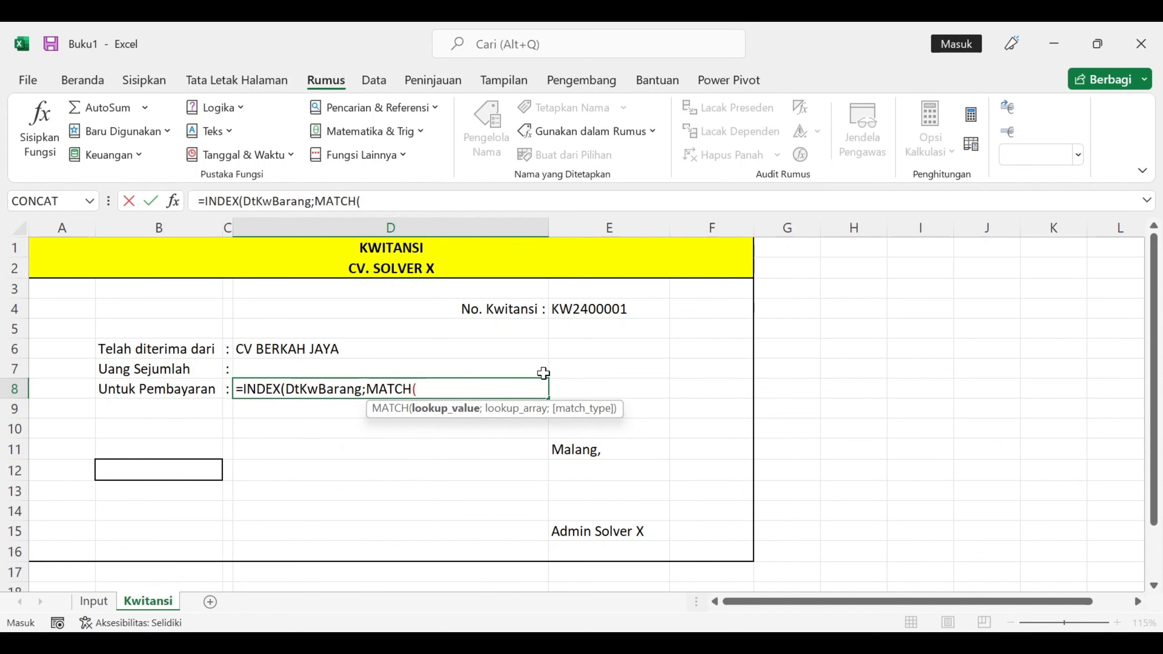
{"action": "left_click", "coordinate": [594, 308]}
{"action": "type", "text": ";dt"}
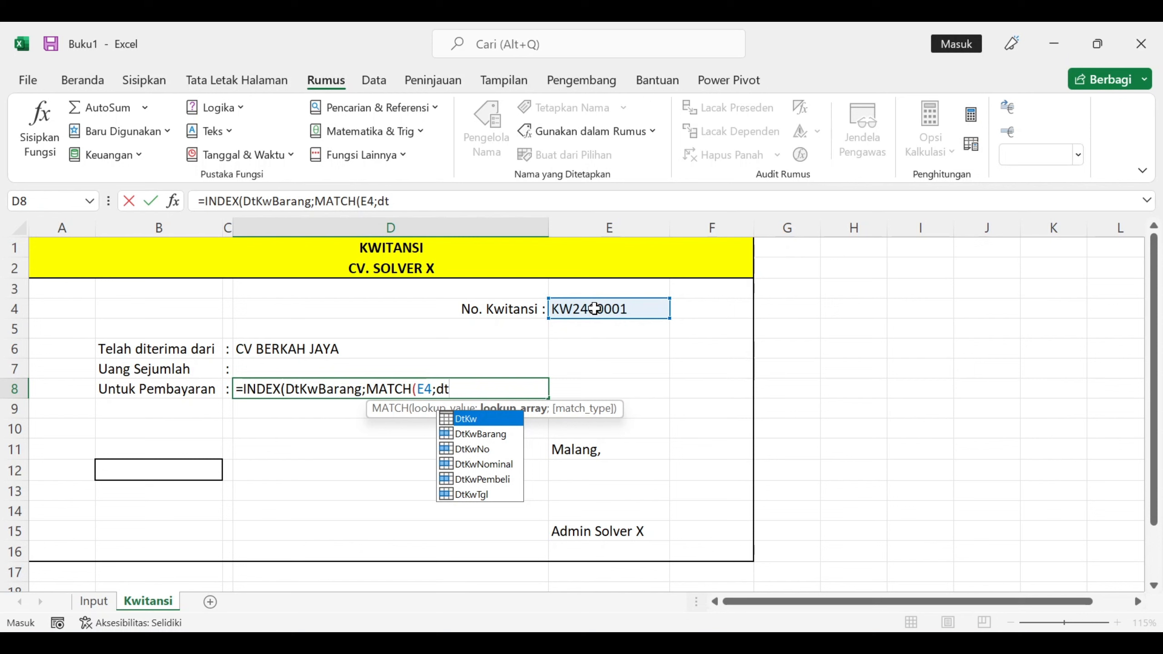
{"action": "key", "text": "Down"}
{"action": "key", "text": "Down"}
{"action": "key", "text": "Tab"}
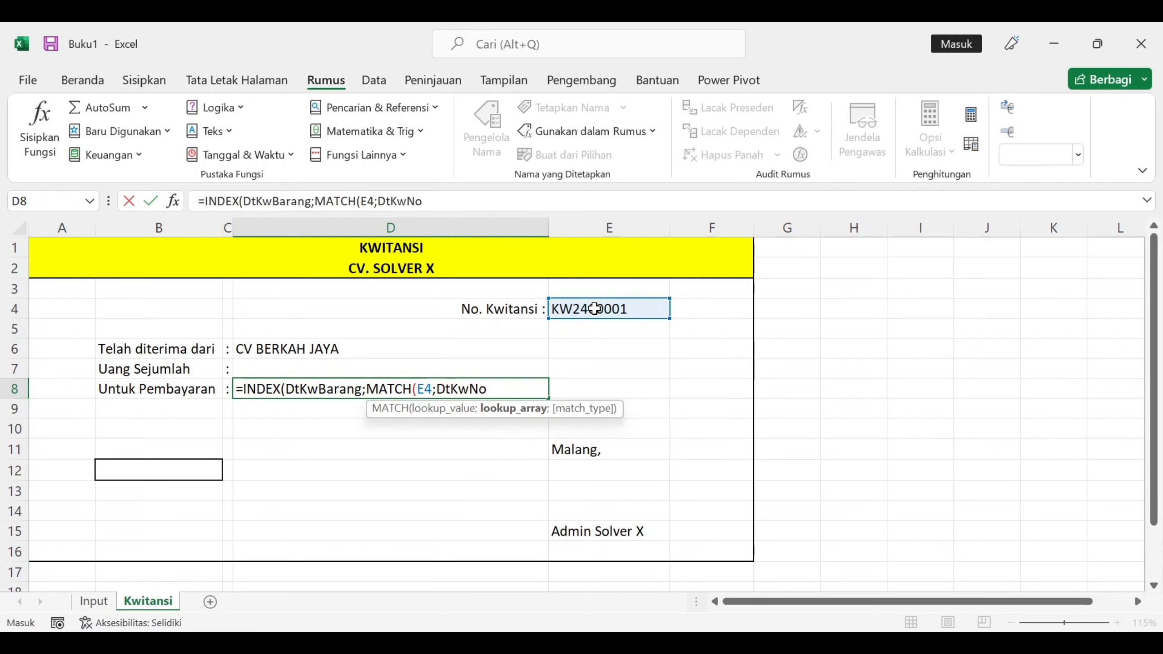
{"action": "type", "text": ";"}
{"action": "key", "text": "Down"}
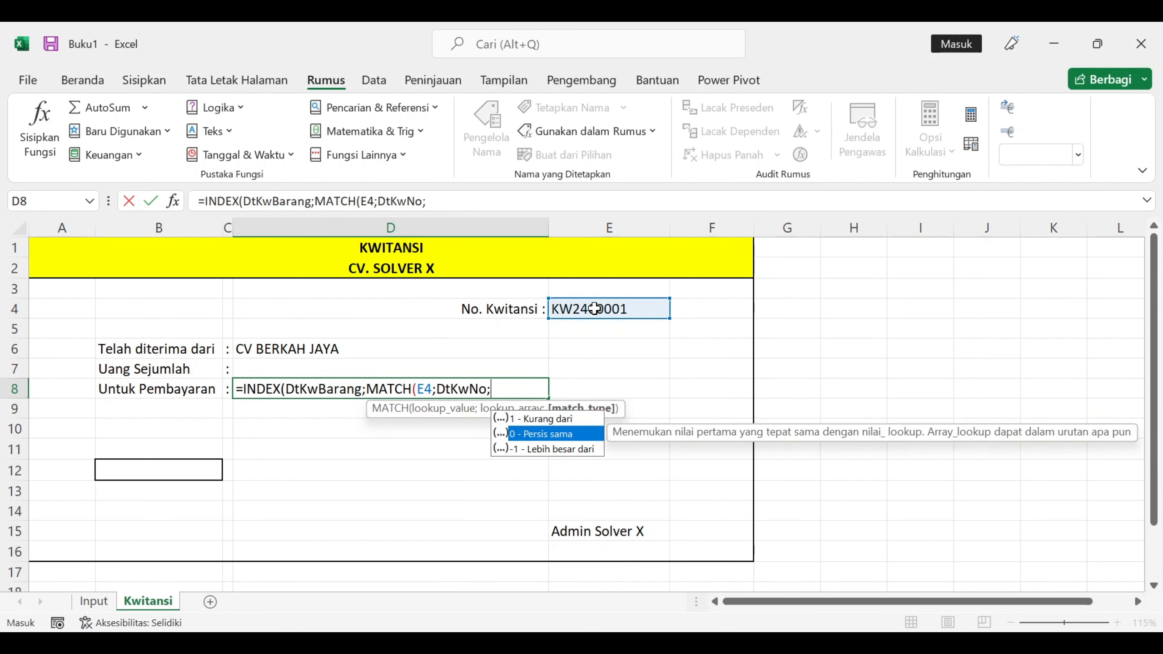
{"action": "key", "text": "Tab"}
{"action": "type", "text": "))"}
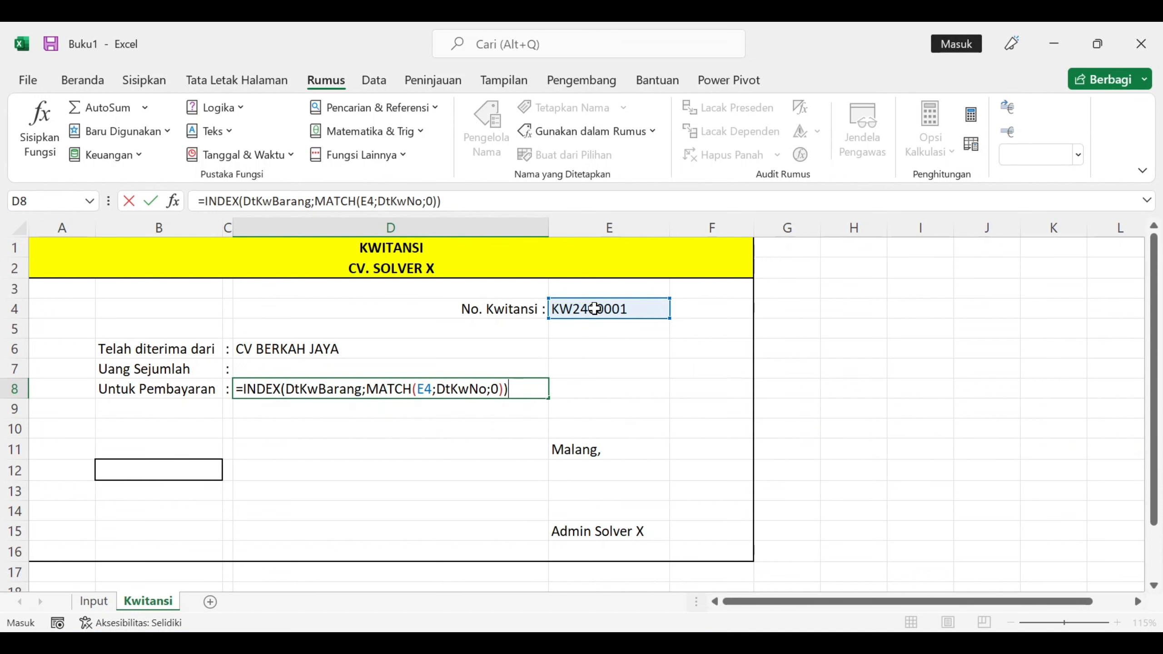
{"action": "key", "text": "Return"}
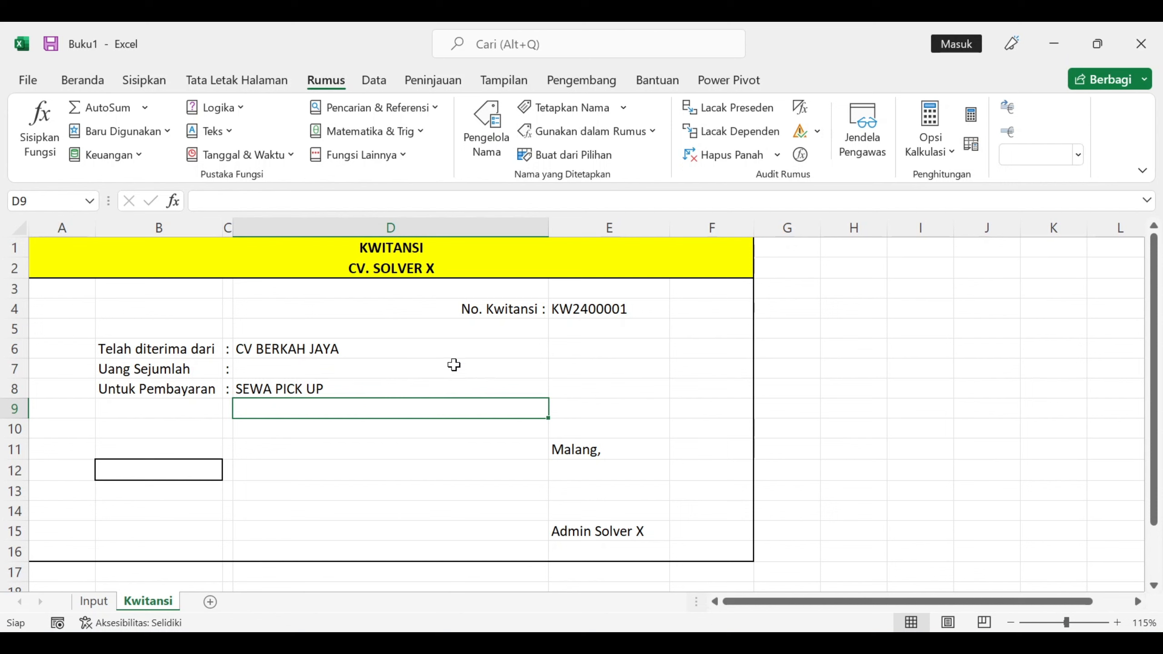
Begin the amount formula in the bordered cell B12 with INDEX, using DtKwNominal as its array
{"action": "left_click", "coordinate": [187, 467]}
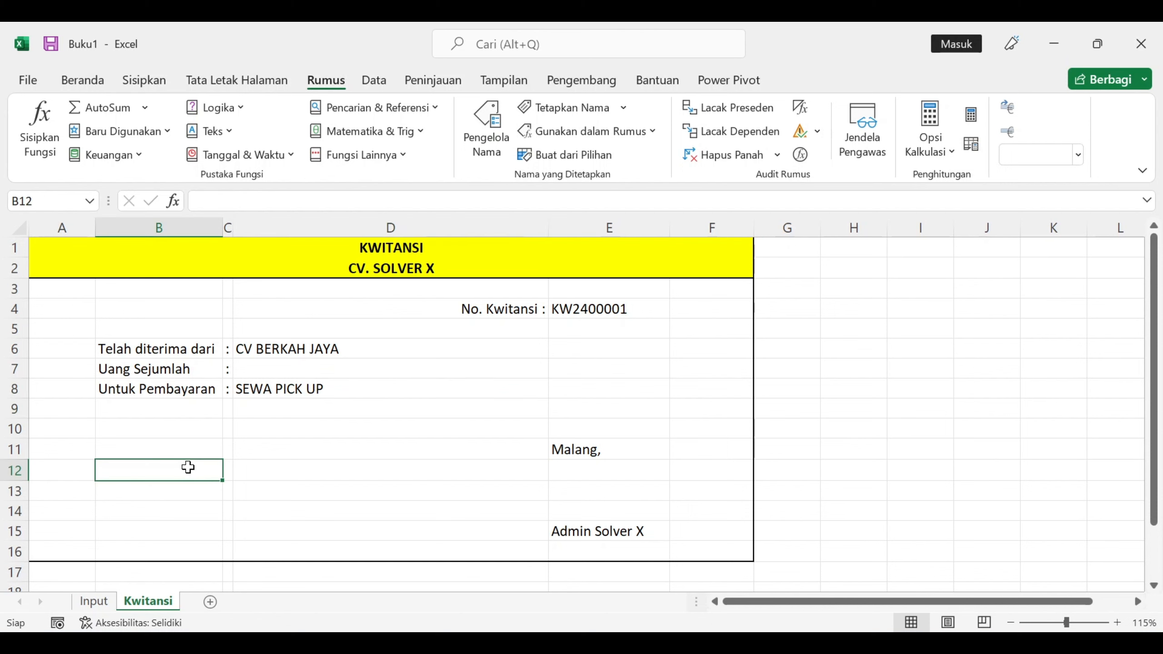
{"action": "type", "text": "=ind"}
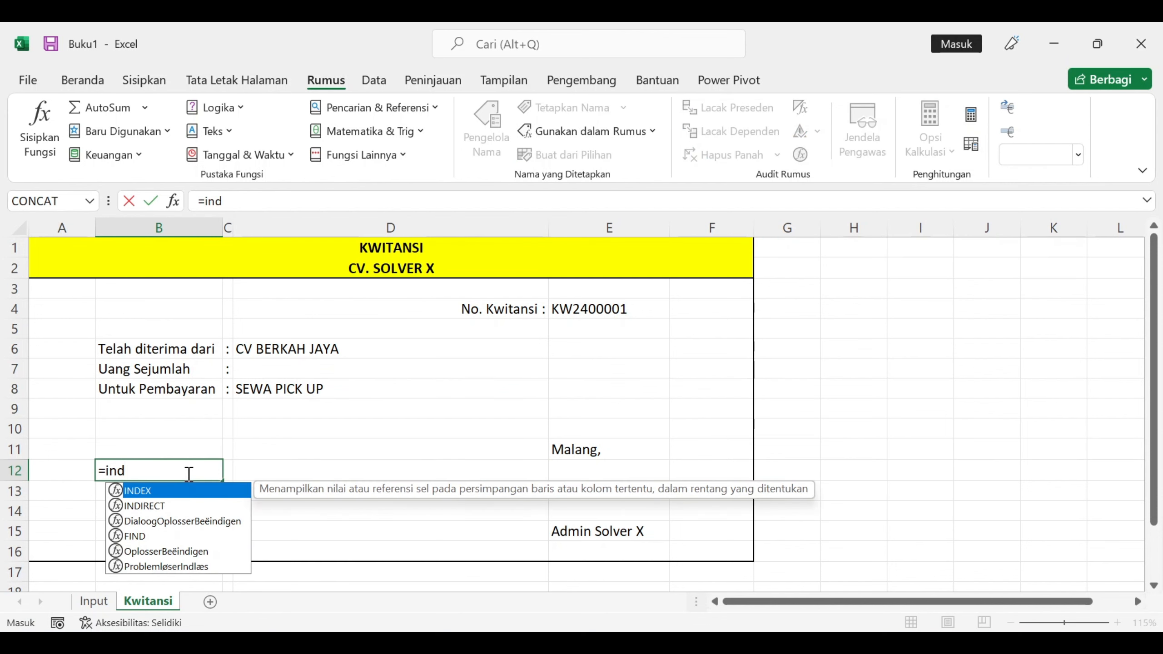
{"action": "key", "text": "Tab"}
{"action": "type", "text": "dt"}
{"action": "key", "text": "Down"}
{"action": "key", "text": "Down"}
{"action": "key", "text": "Down"}
{"action": "key", "text": "Tab"}
Complete the B12 formula with MATCH(E4;DtKwNo;0) as the row number and enter it
{"action": "type", "text": ";l"}
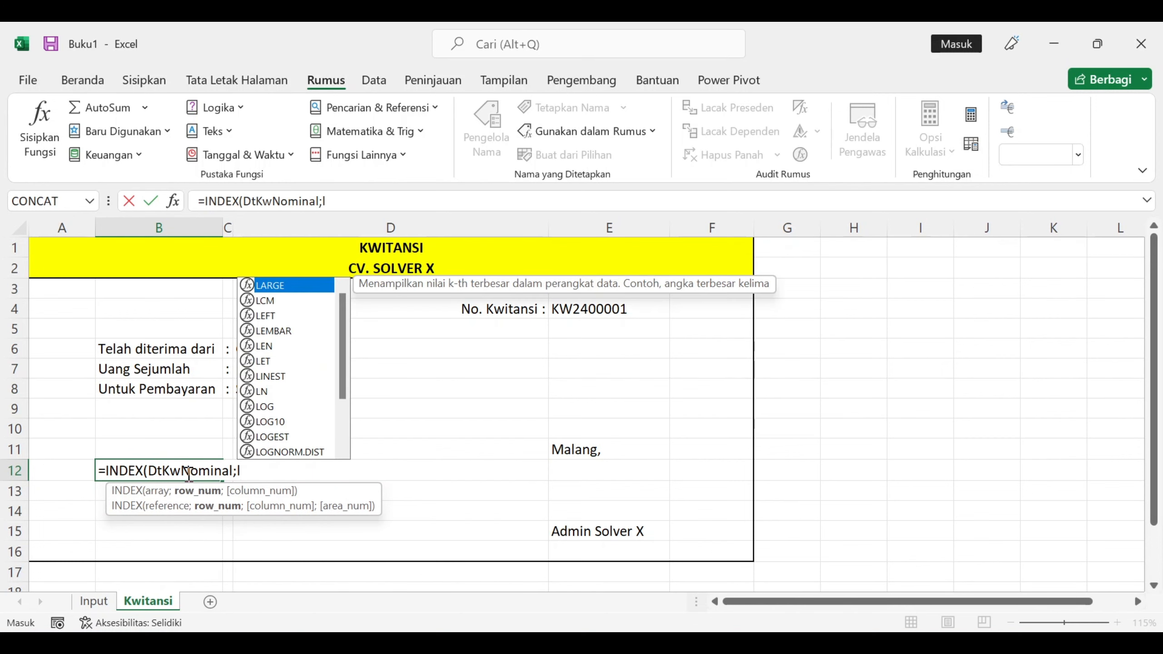
{"action": "key", "text": "BackSpace"}
{"action": "type", "text": "ma"}
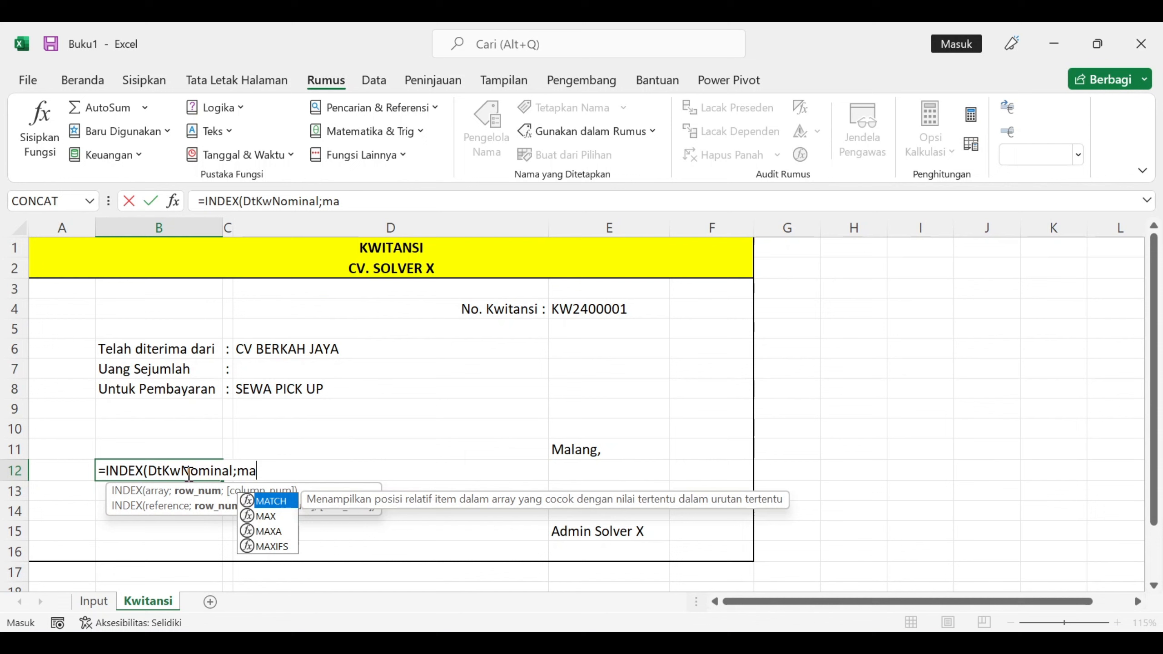
{"action": "key", "text": "Tab"}
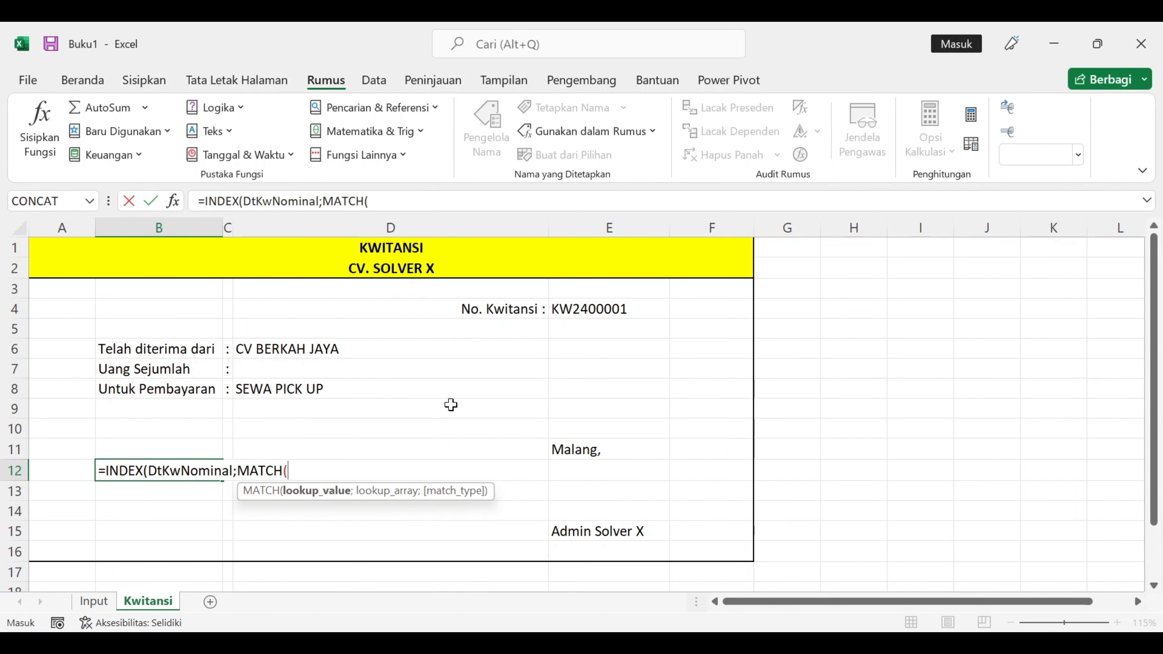
{"action": "left_click", "coordinate": [619, 309]}
{"action": "type", "text": ";dt"}
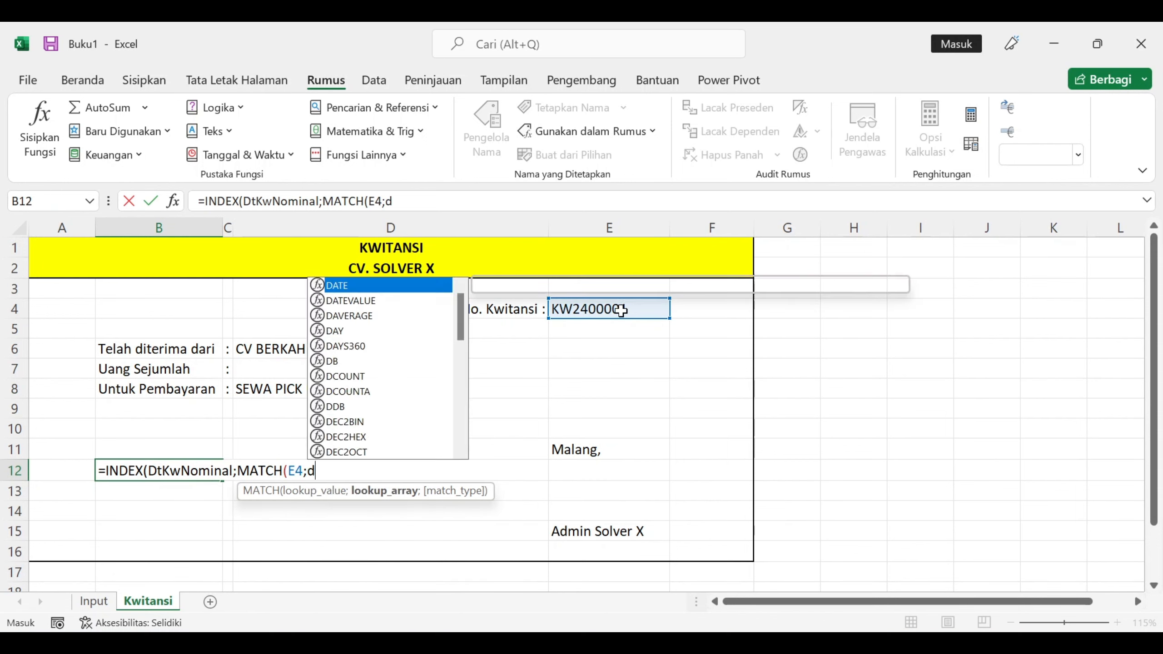
{"action": "key", "text": "Down"}
{"action": "key", "text": "Down"}
{"action": "key", "text": "Tab"}
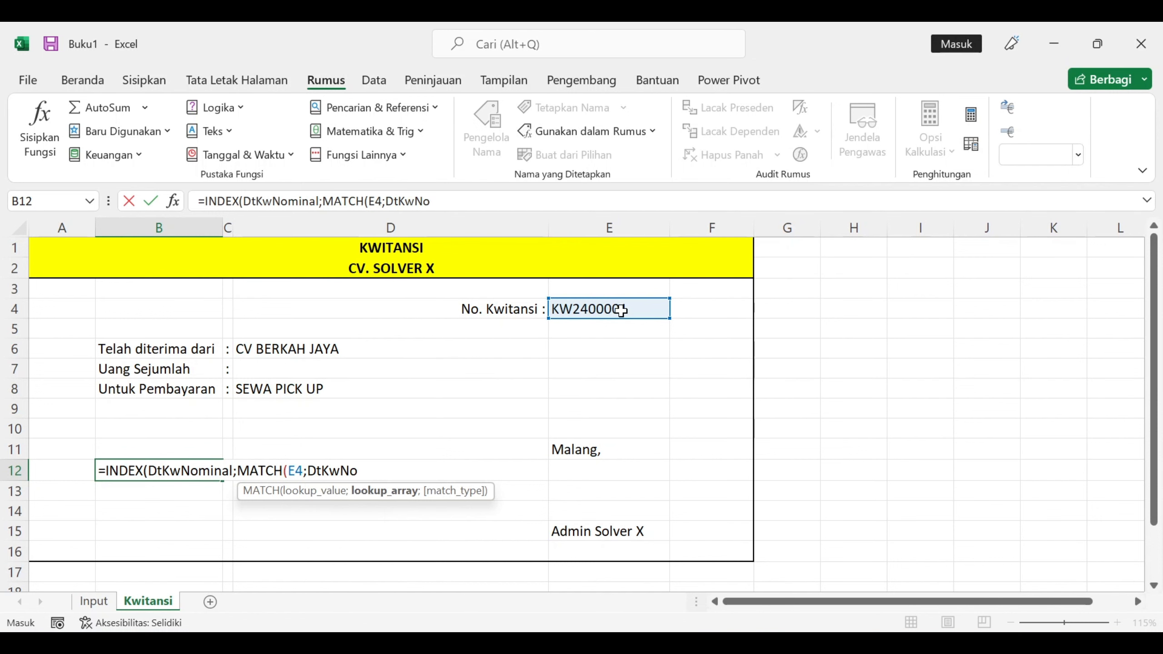
{"action": "type", "text": ";"}
{"action": "key", "text": "Down"}
{"action": "key", "text": "Tab"}
{"action": "type", "text": "))"}
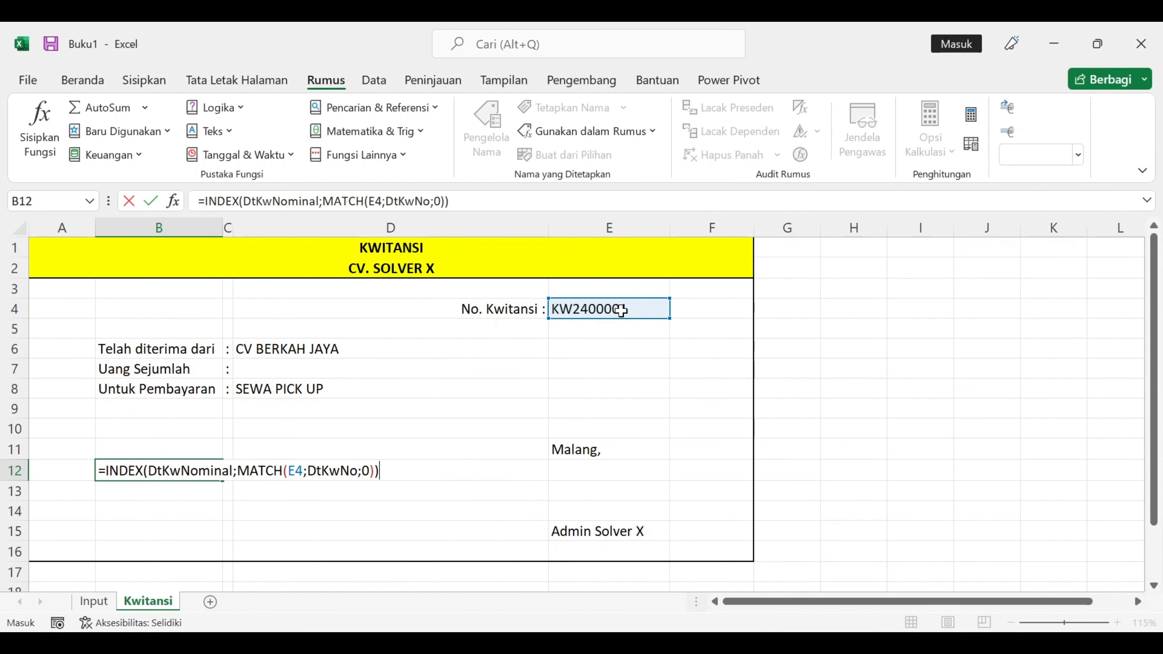
{"action": "key", "text": "Return"}
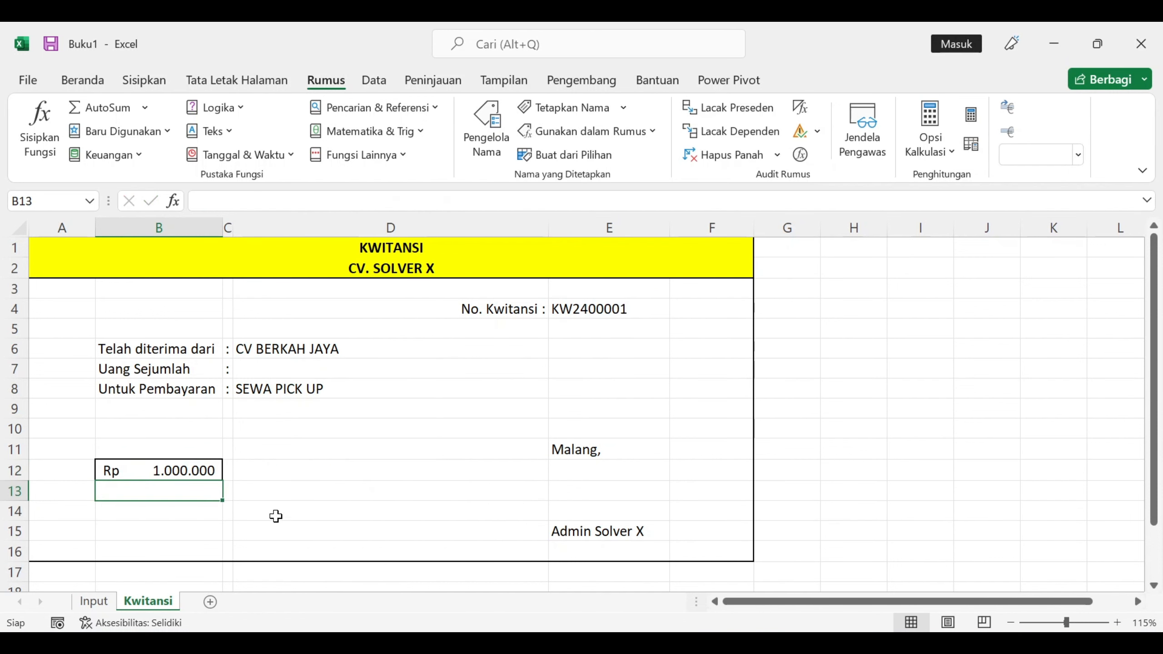
{"action": "left_click", "coordinate": [159, 472]}
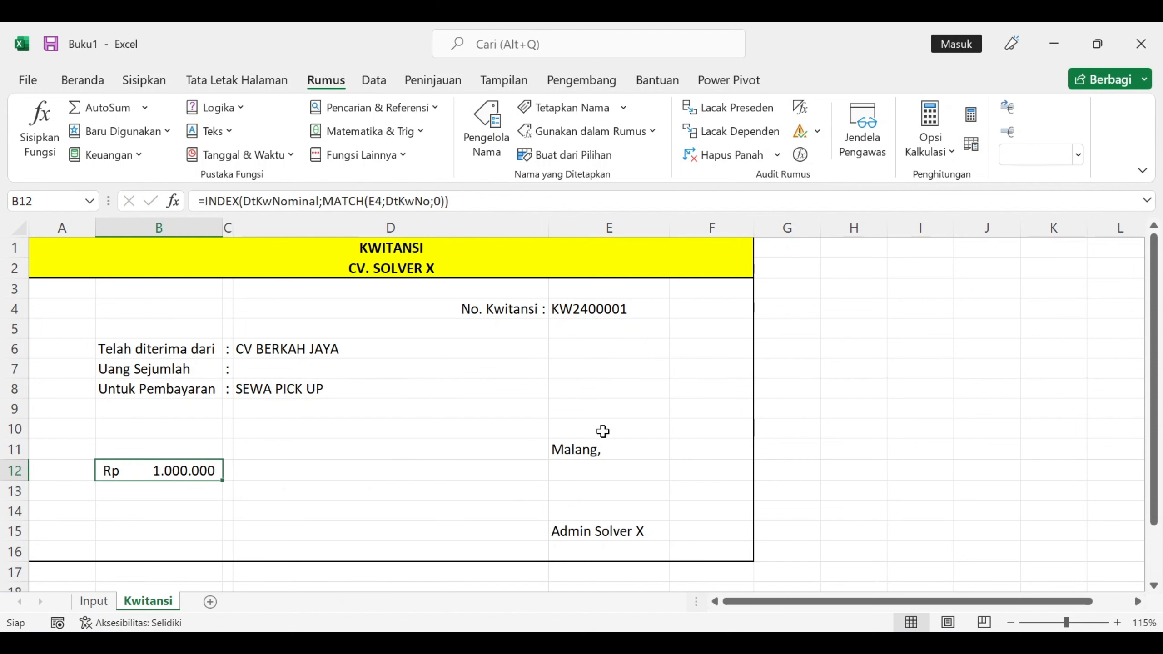
Convert the Malang text in E11 into a formula that joins "Malang, " with a TEXT function
{"action": "left_click", "coordinate": [595, 451]}
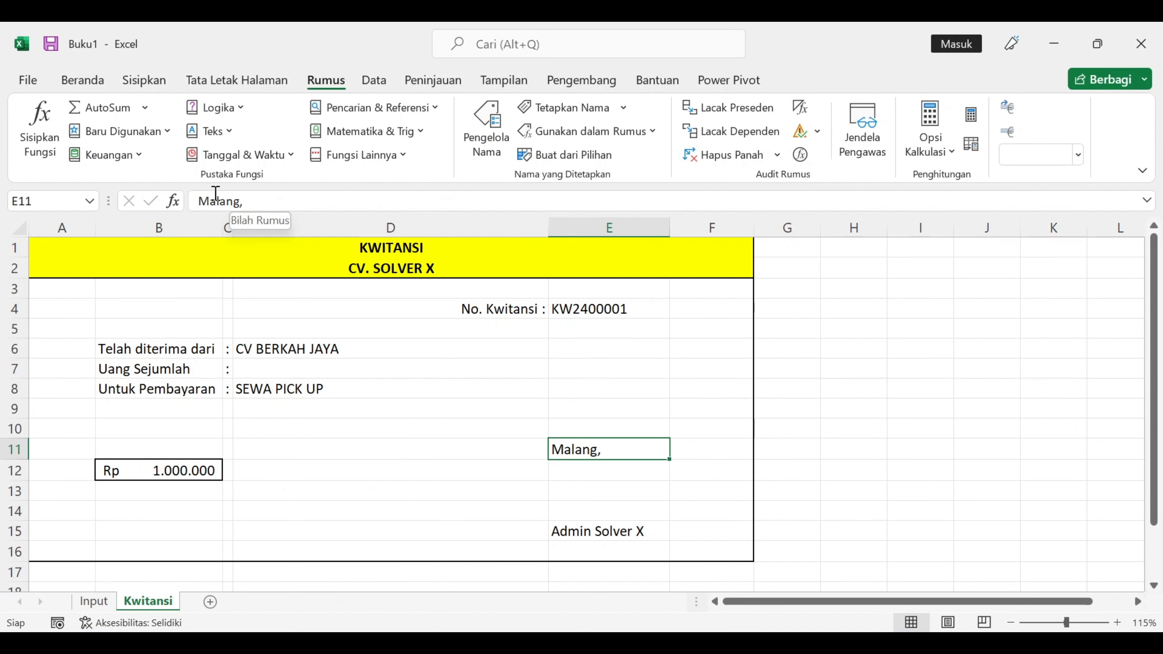
{"action": "left_click", "coordinate": [198, 202]}
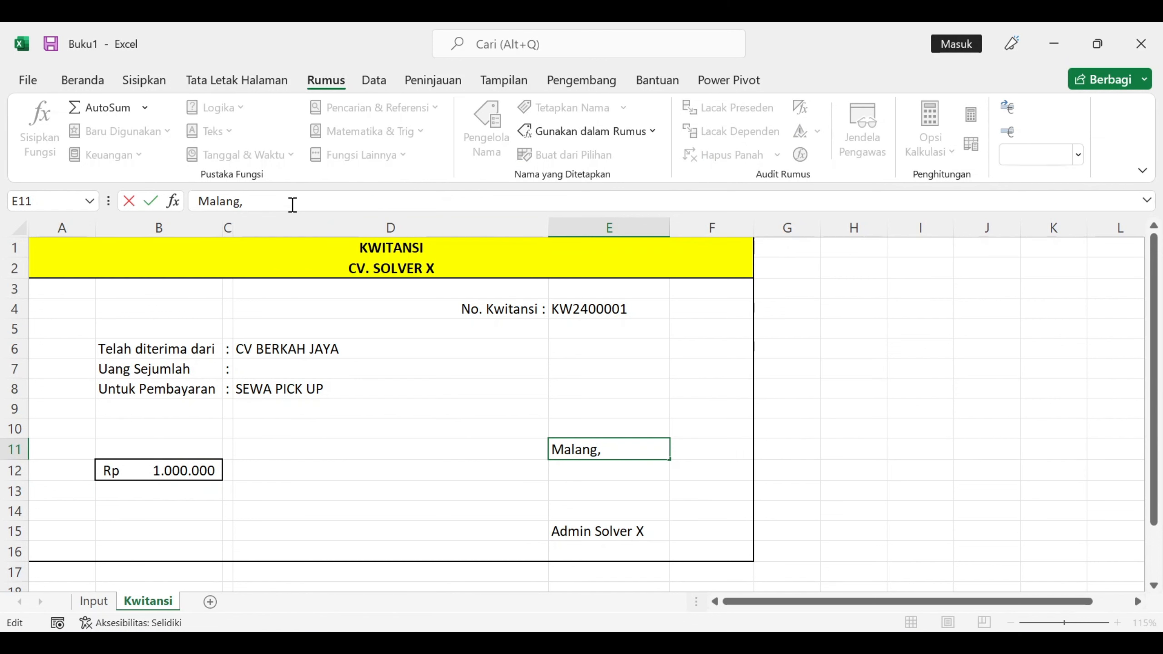
{"action": "type", "text": "="}
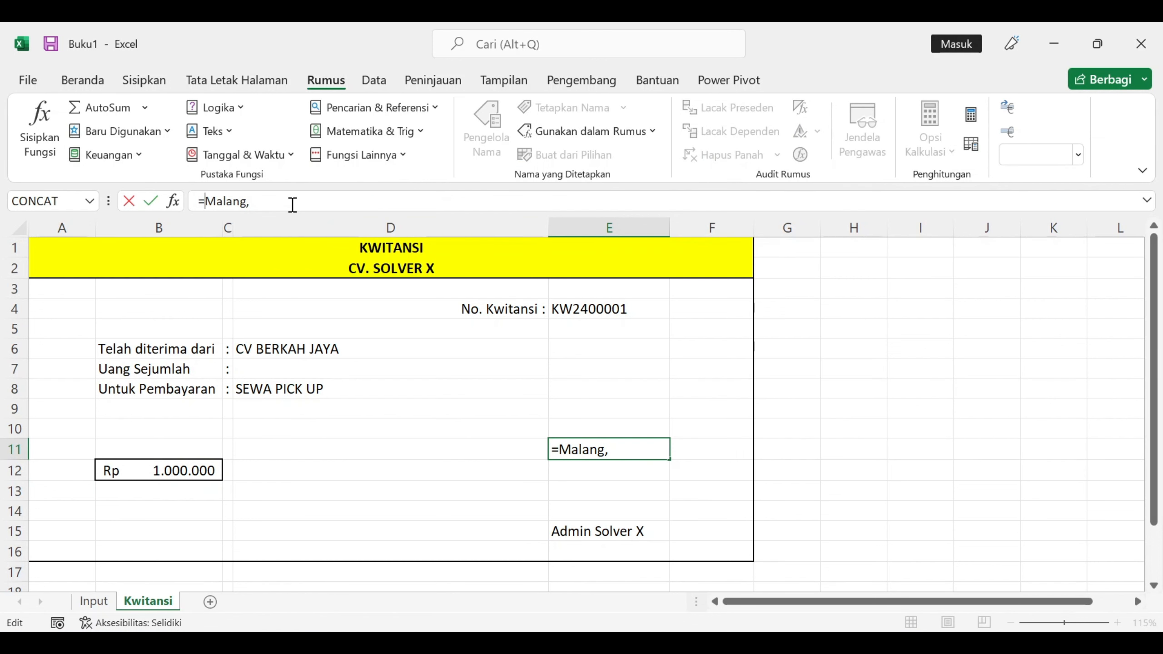
{"action": "type", "text": "\""}
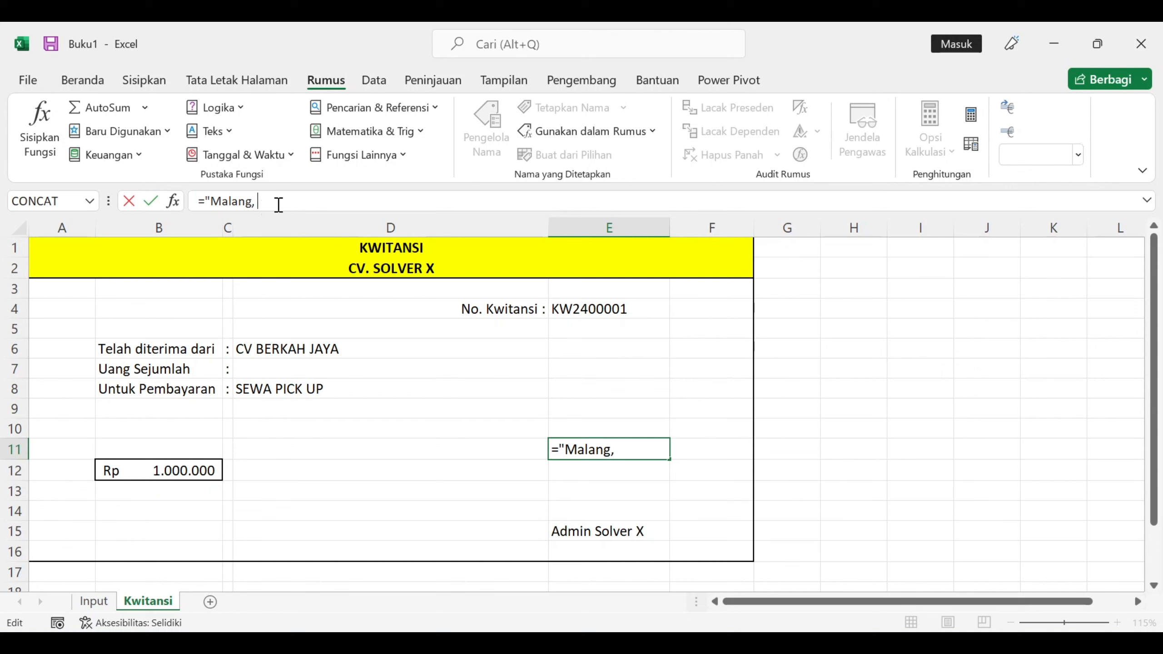
{"action": "type", "text": "\" & text"}
{"action": "key", "text": "Tab"}
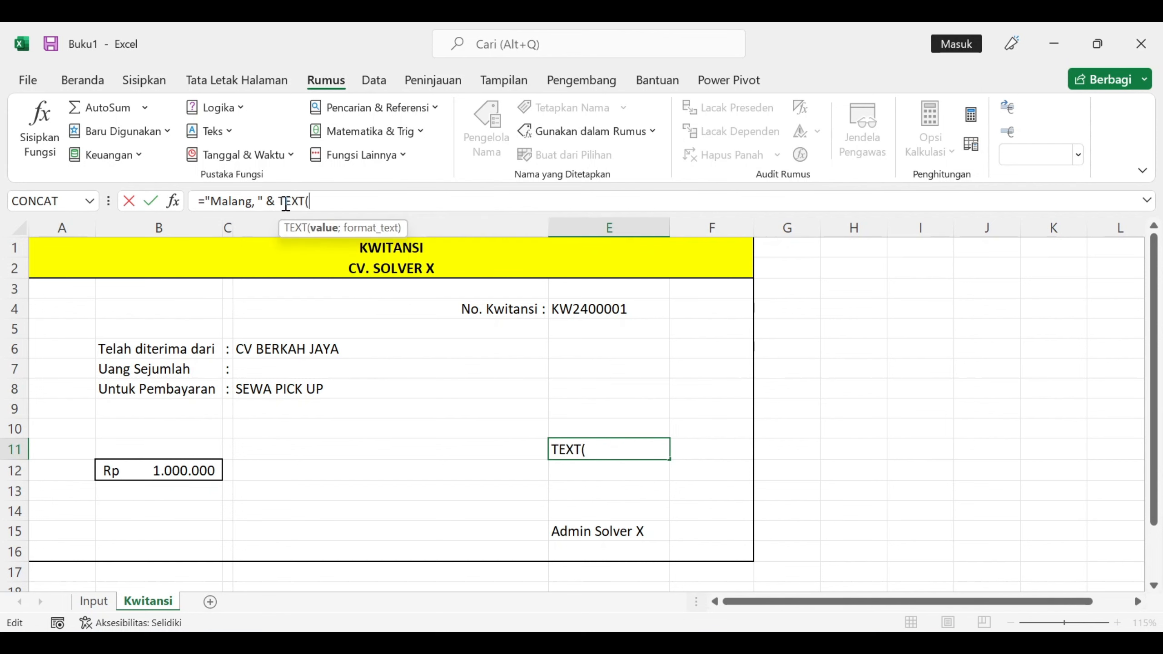
Nest INDEX inside E11's TEXT function, using DtKwTgl as its array
{"action": "type", "text": "in"}
{"action": "key", "text": "Tab"}
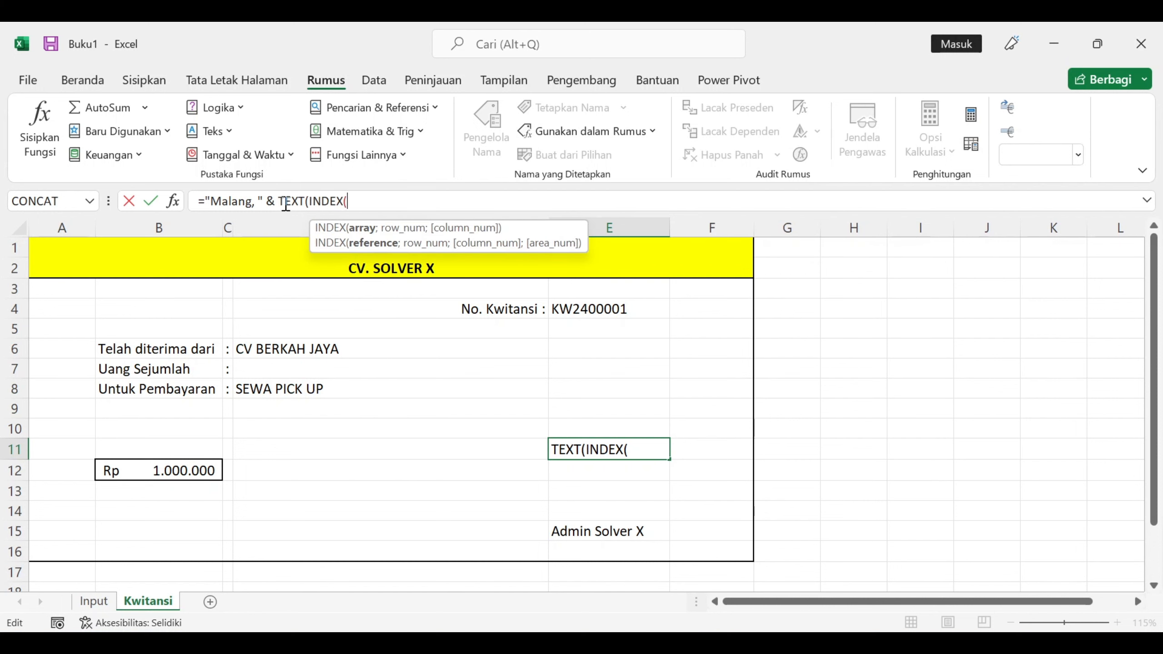
{"action": "type", "text": "dt"}
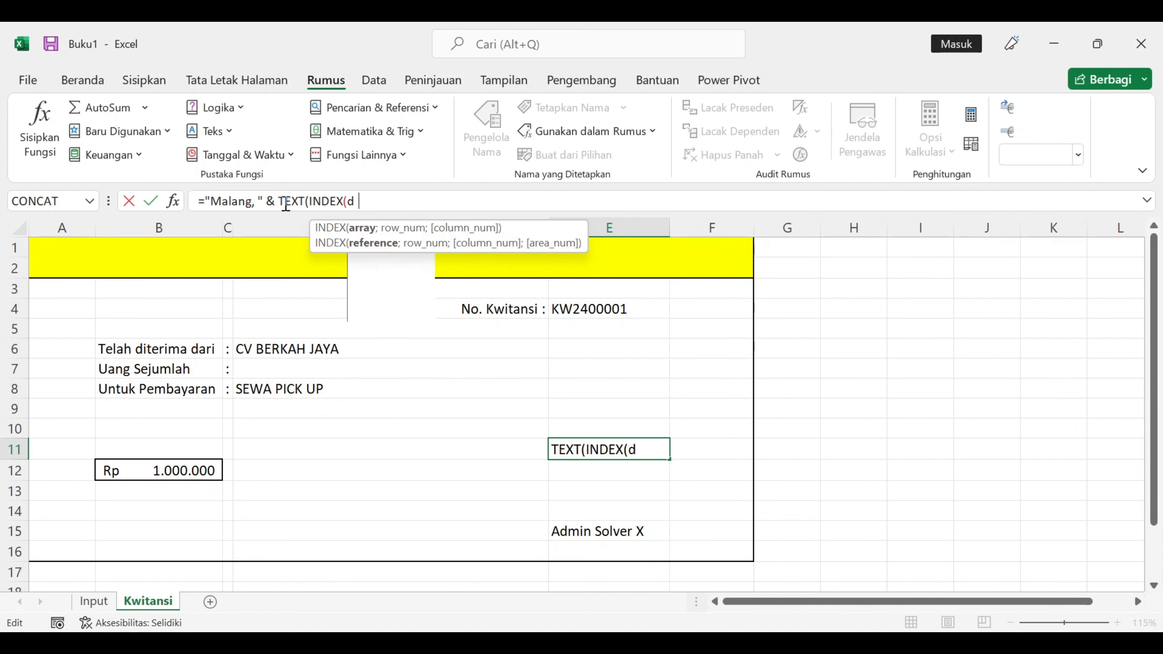
{"action": "key", "text": "Down"}
{"action": "key", "text": "Down"}
{"action": "key", "text": "Down"}
{"action": "key", "text": "Down"}
{"action": "key", "text": "Down"}
{"action": "key", "text": "Tab"}
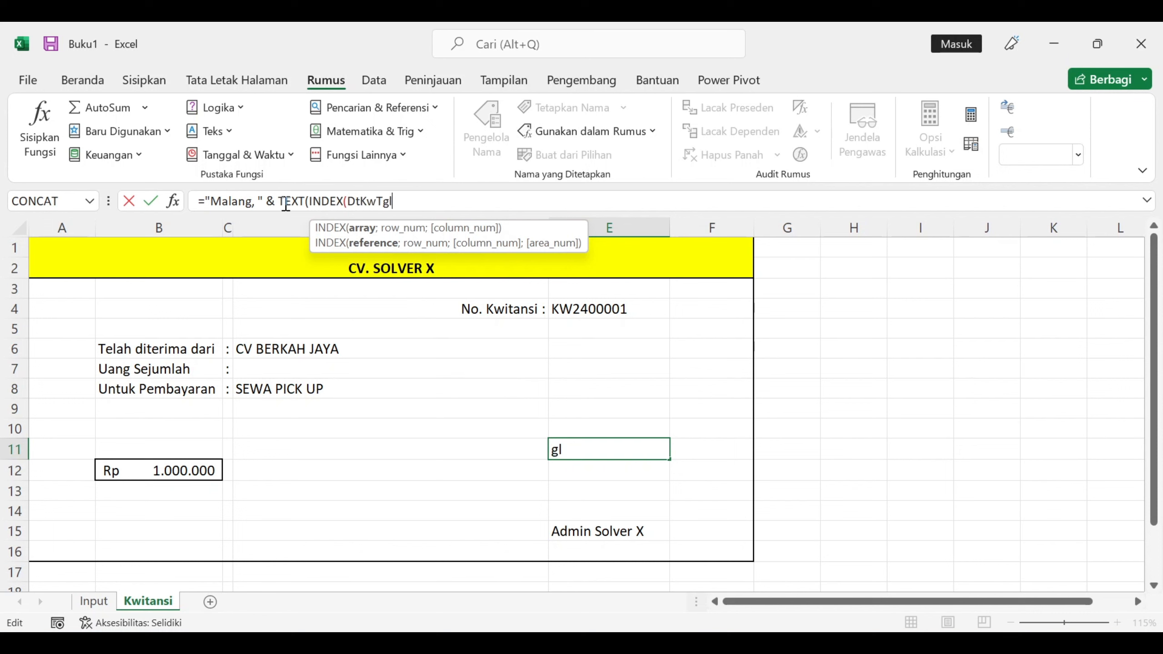
Complete the INDEX part of E11's formula with MATCH(E4;DtKwNo;0) as its row number
{"action": "type", "text": ";"}
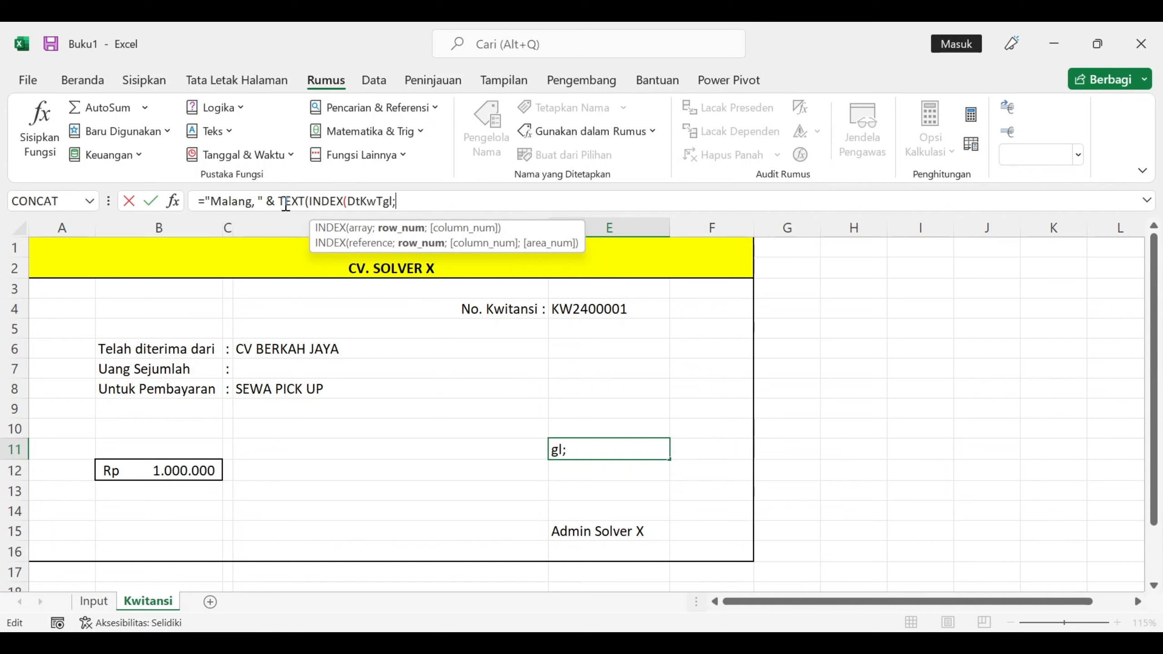
{"action": "type", "text": "m"}
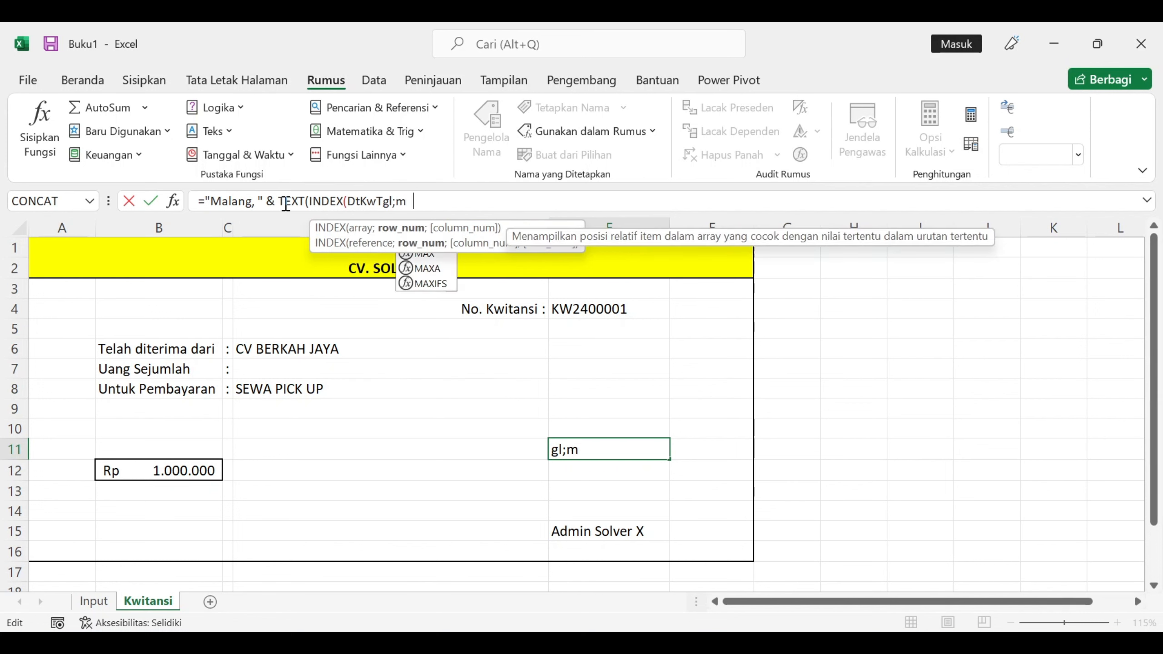
{"action": "key", "text": "Tab"}
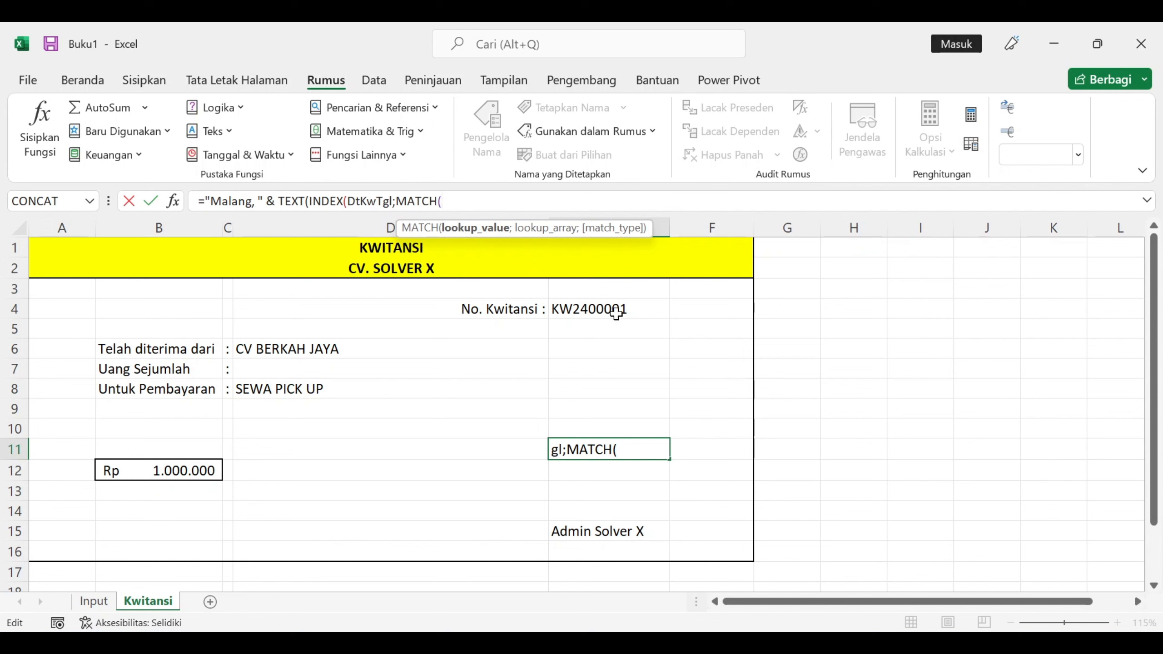
{"action": "left_click", "coordinate": [612, 310]}
{"action": "type", "text": ";dt"}
{"action": "key", "text": "Down"}
{"action": "key", "text": "Down"}
{"action": "key", "text": "Tab"}
{"action": "type", "text": ";"}
{"action": "key", "text": "Down"}
{"action": "key", "text": "Tab"}
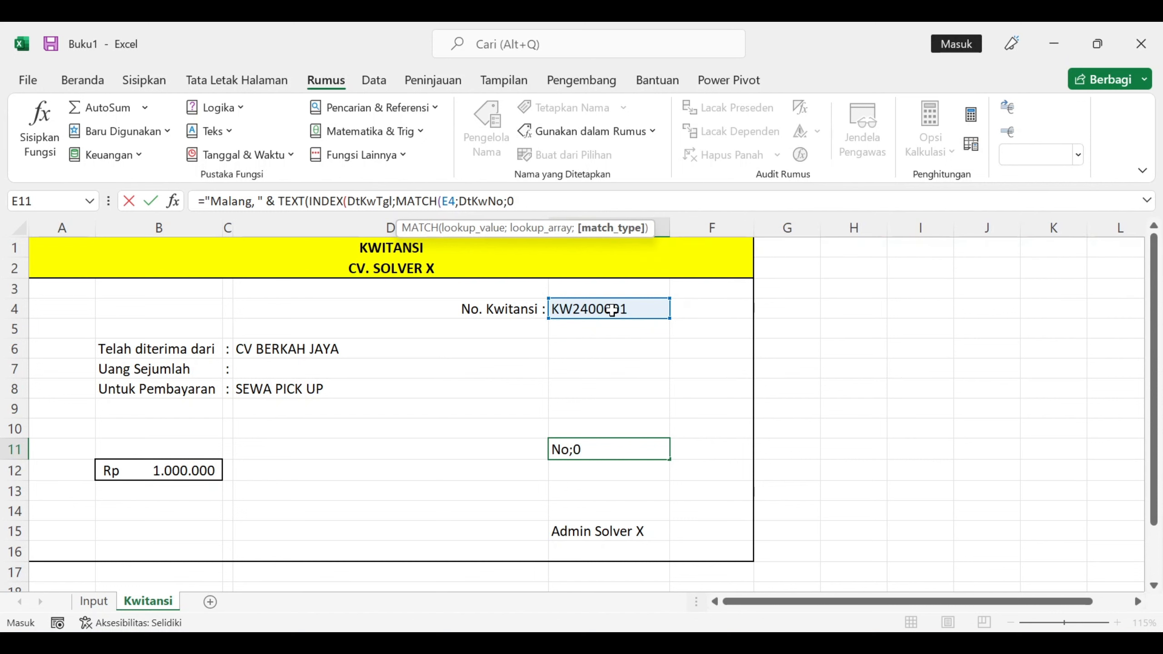
{"action": "type", "text": "))"}
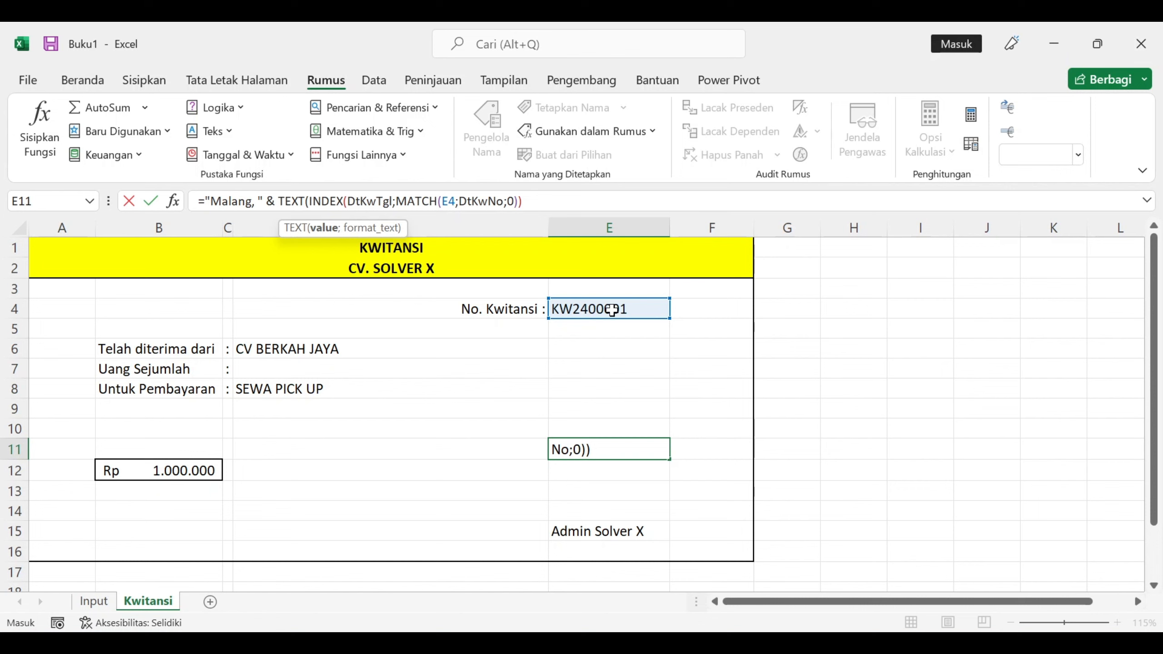
Give E11's TEXT function the format "dd mmmm yyyy" and enter the formula
{"action": "type", "text": ";\"dd "}
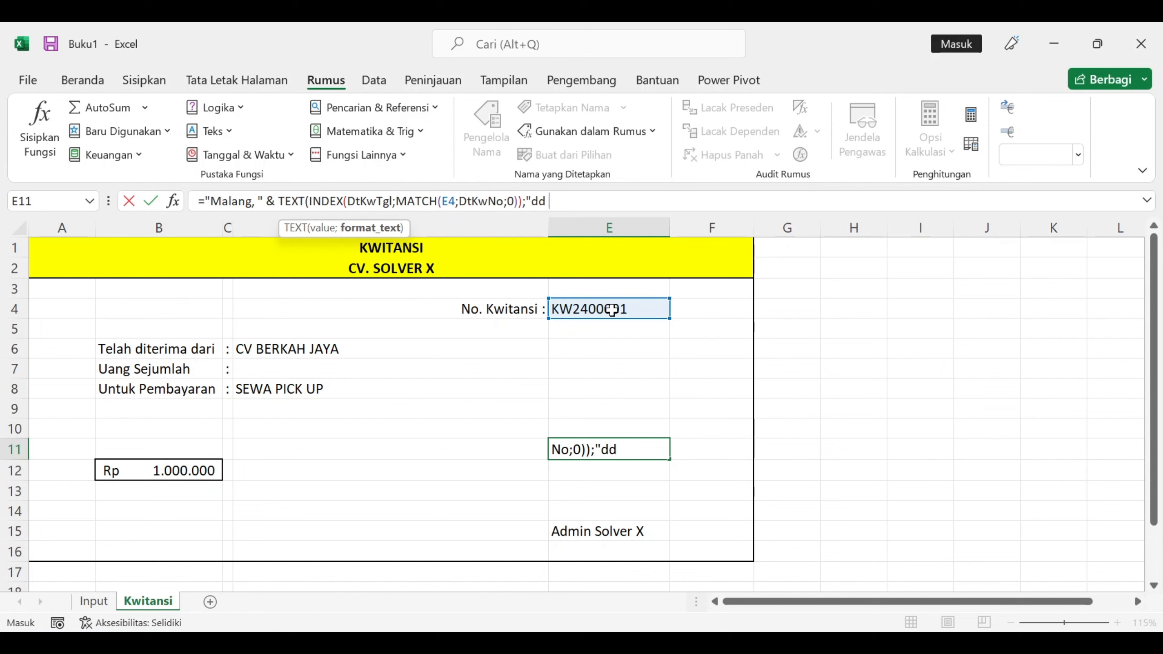
{"action": "type", "text": "mmmm yyyy"}
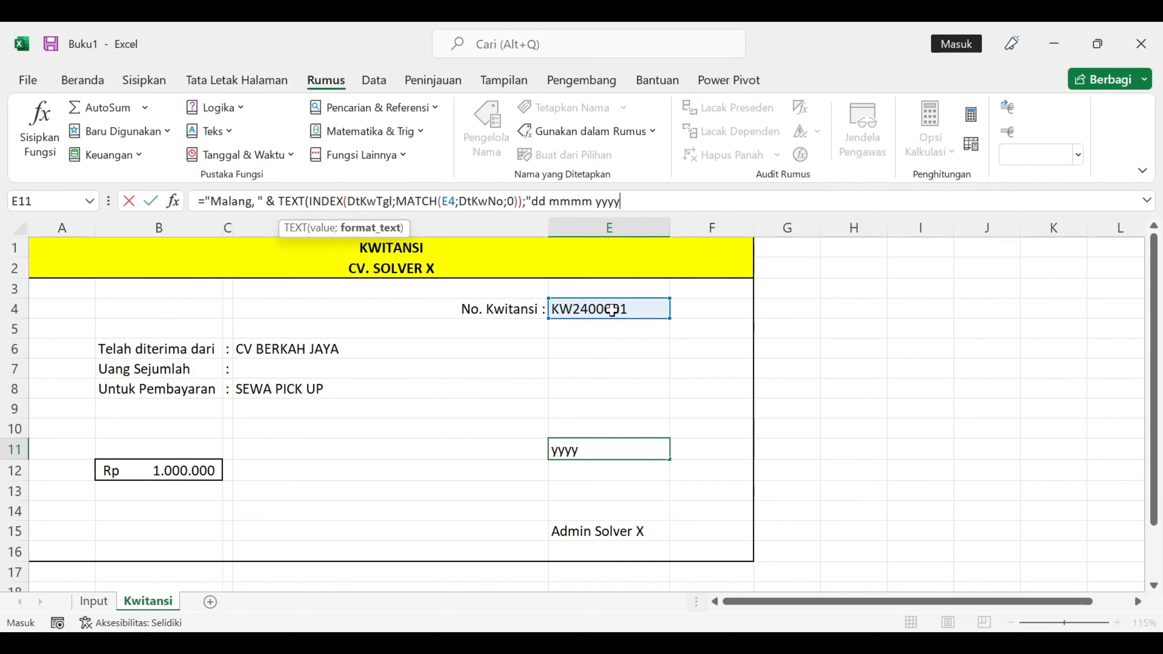
{"action": "type", "text": "\""}
{"action": "type", "text": ")"}
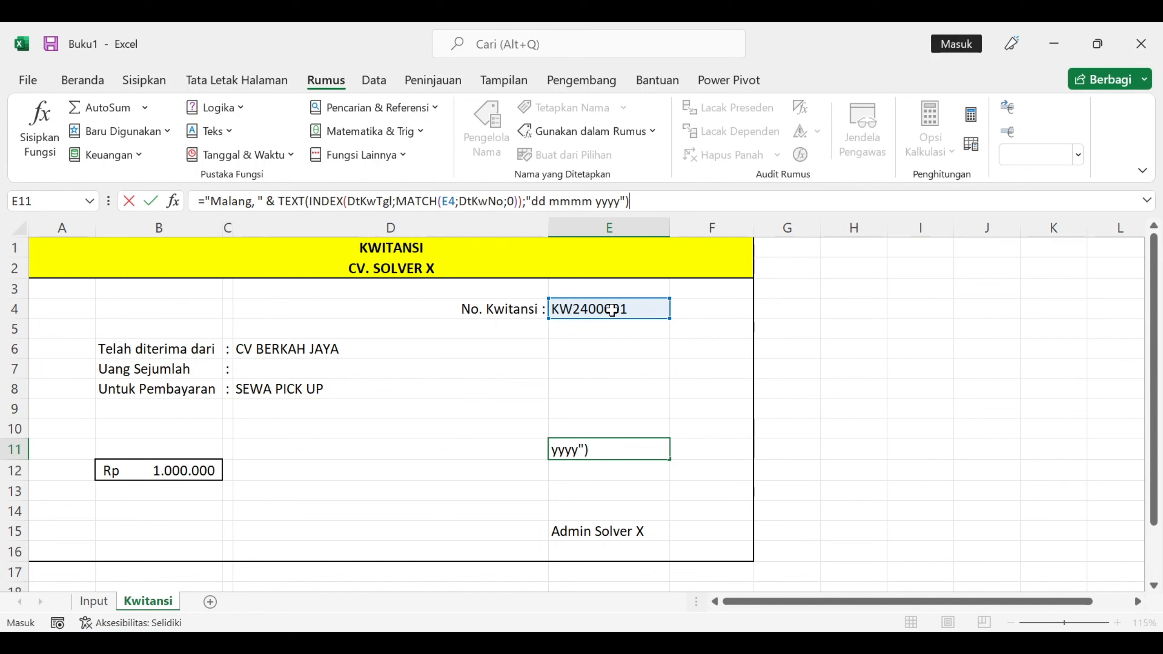
{"action": "key", "text": "Return"}
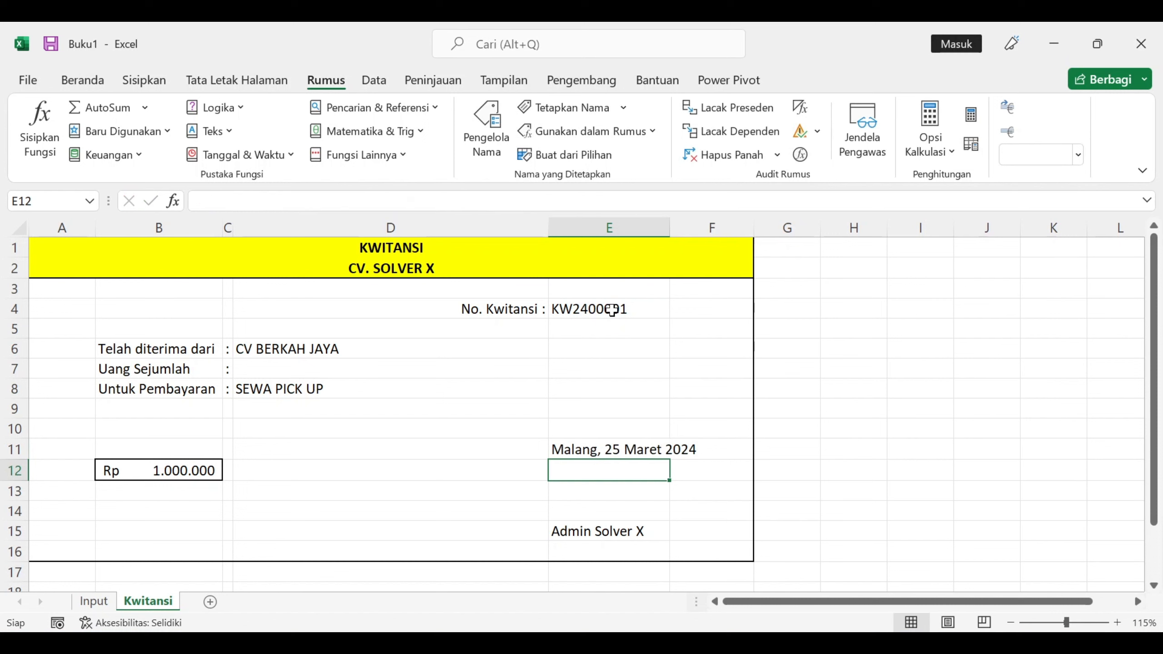
{"action": "key", "text": "Up"}
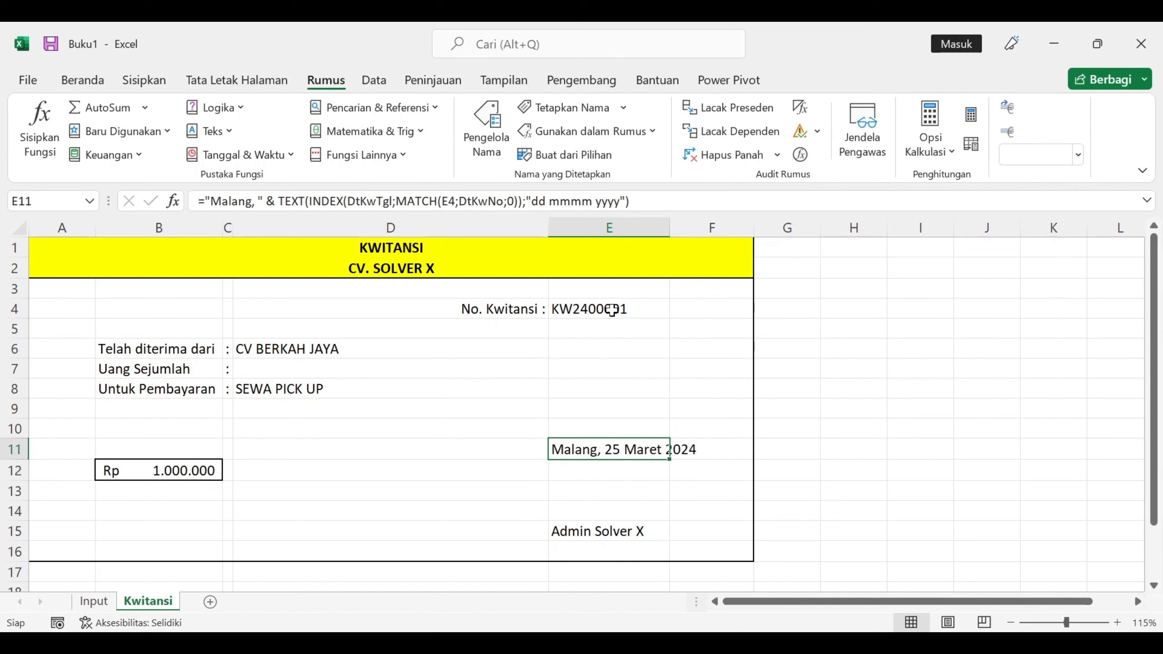
Add a new worksheet after Kwitansi and name it Rumus
{"action": "left_click", "coordinate": [275, 369]}
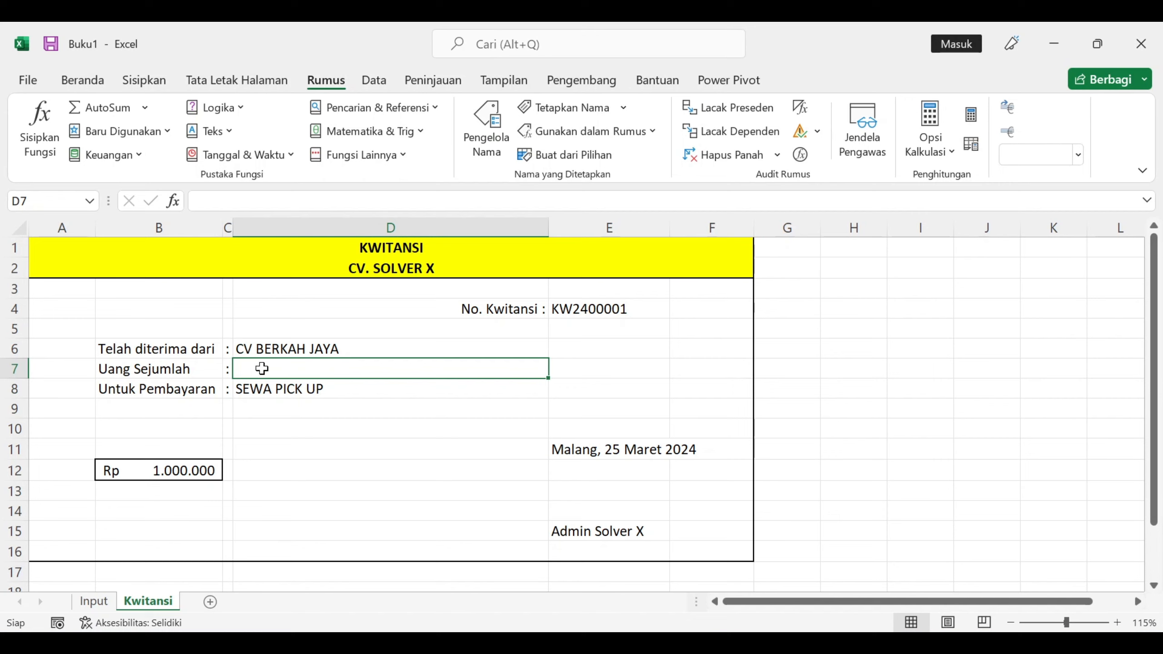
{"action": "left_click", "coordinate": [210, 601]}
{"action": "right_click", "coordinate": [211, 601]}
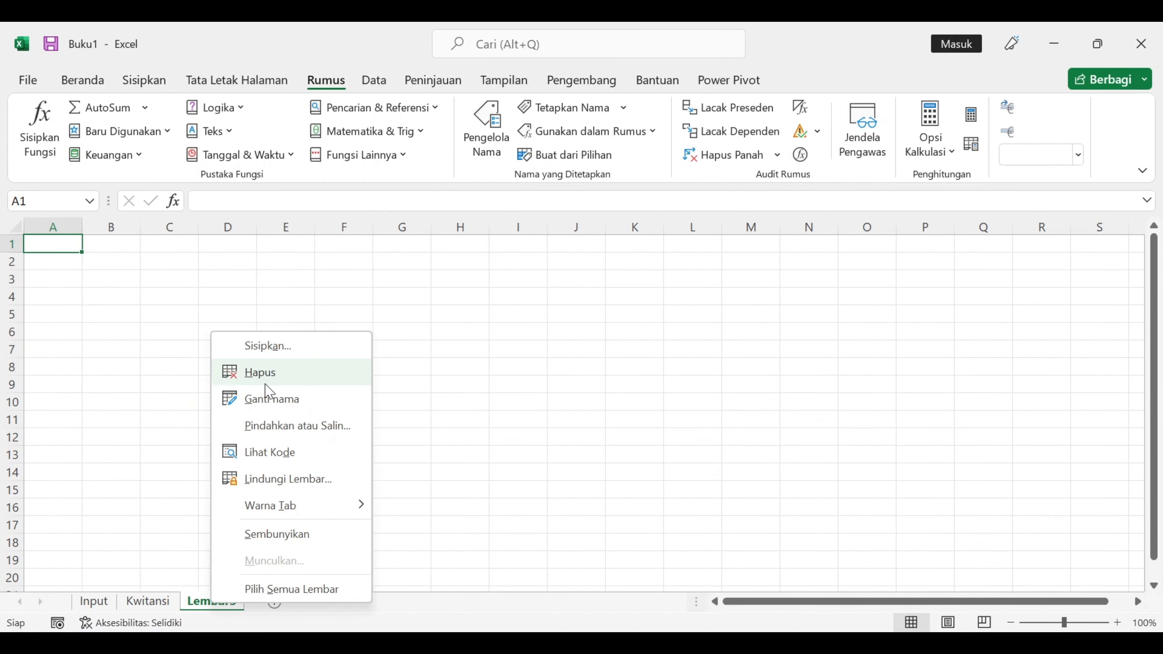
{"action": "left_click", "coordinate": [271, 406]}
{"action": "type", "text": "Rumus"}
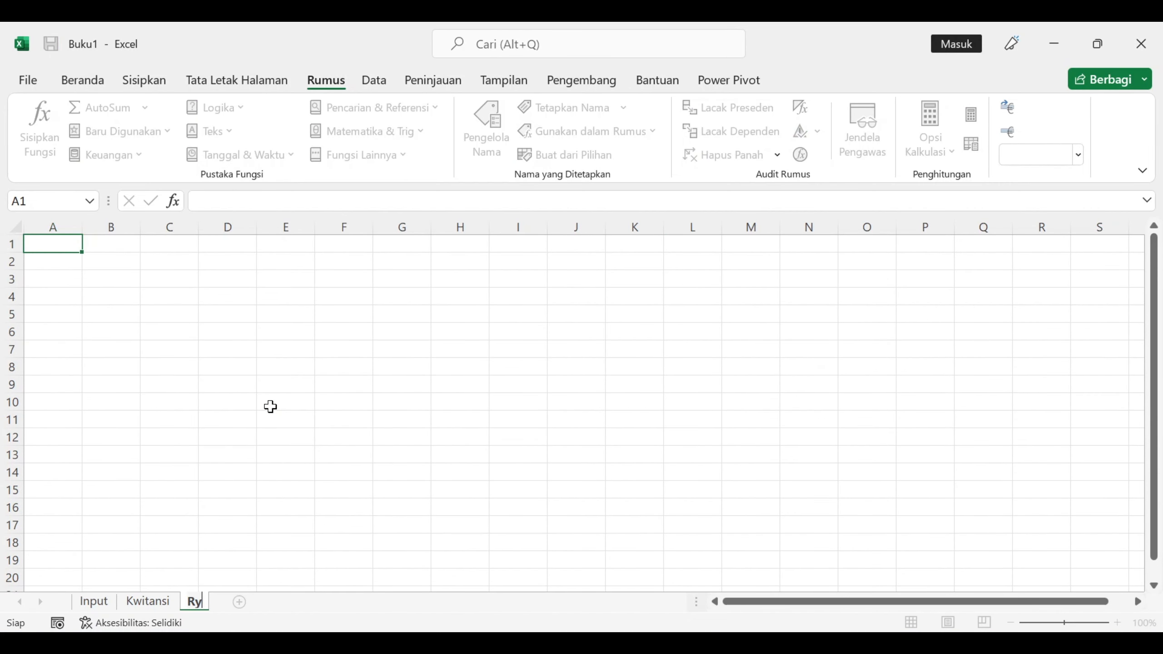
{"action": "key", "text": "Return"}
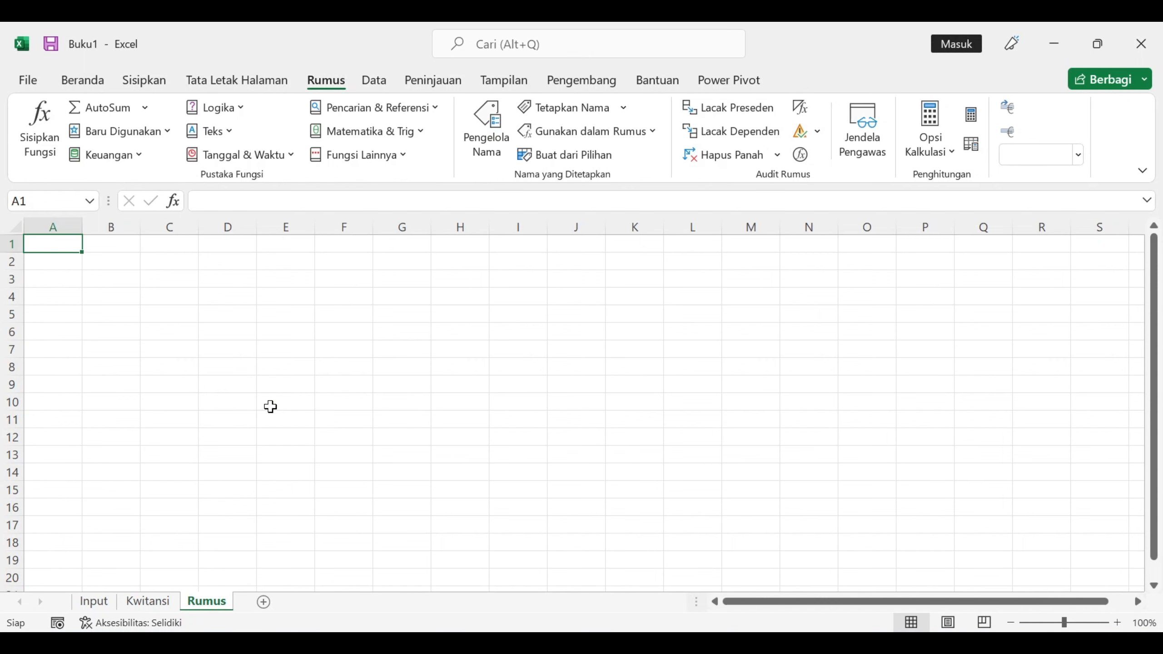
Widen column A on the Rumus sheet and link A1 to the receipt amount with =Kwitansi!B12
{"action": "scroll", "coordinate": [47, 274], "scroll_direction": "up", "scroll_amount": 5}
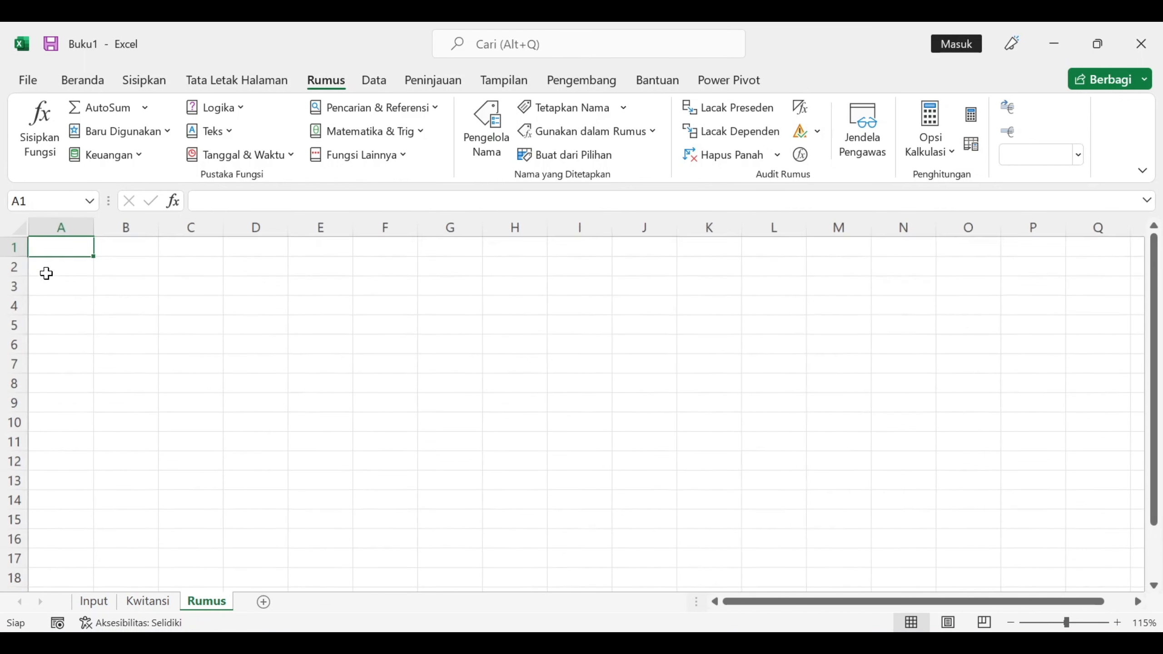
{"action": "left_click_drag", "start_coordinate": [127, 232], "coordinate": [185, 232]}
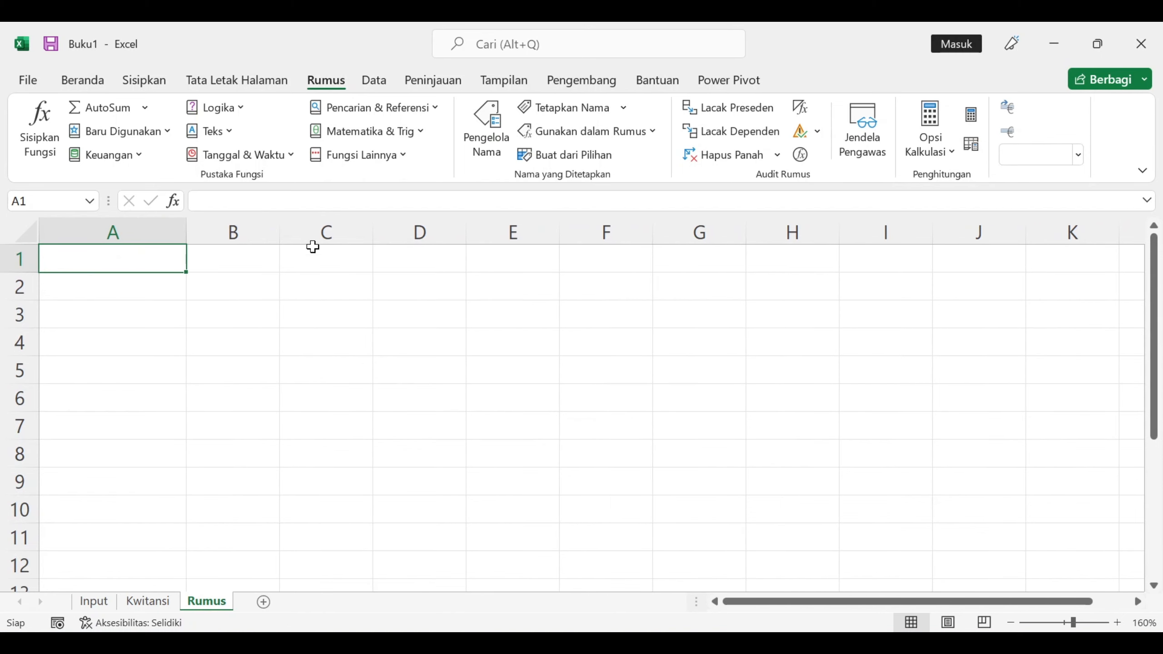
{"action": "type", "text": "="}
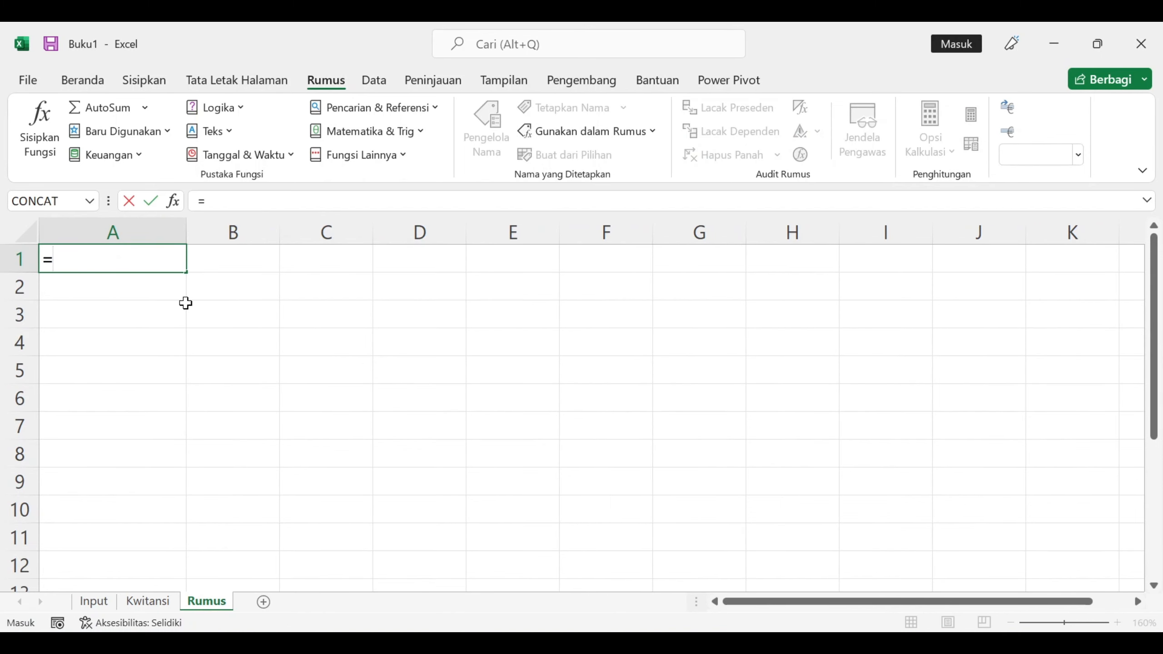
{"action": "left_click", "coordinate": [167, 601]}
{"action": "left_click", "coordinate": [151, 468]}
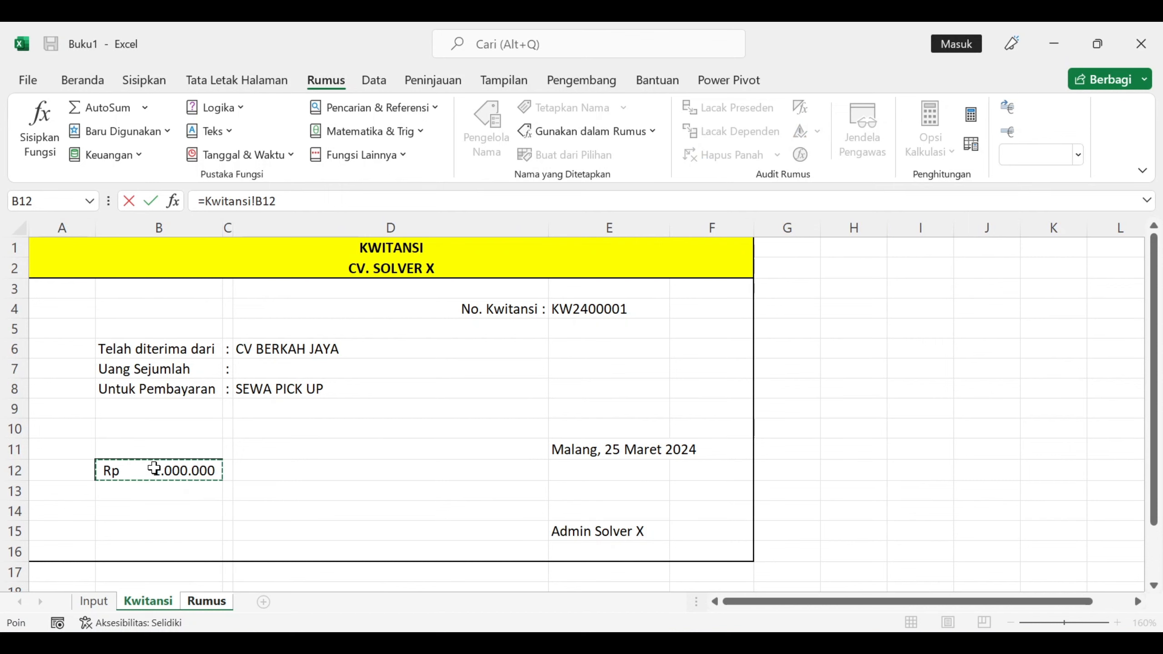
{"action": "key", "text": "Return"}
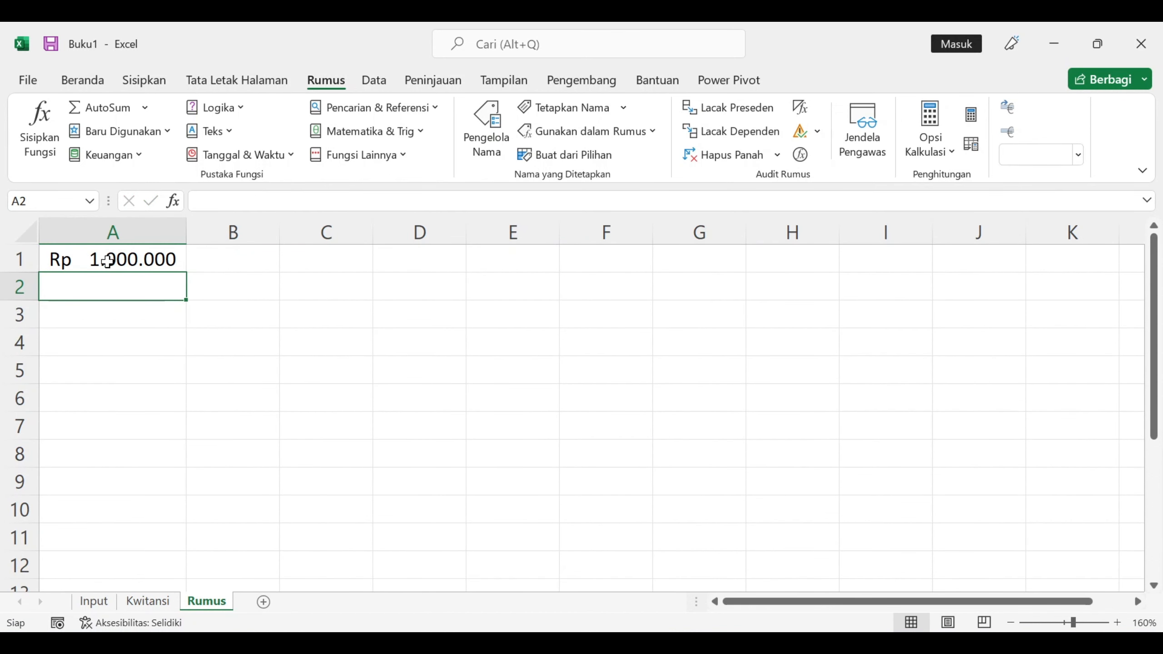
Widen column B and enter =LEN(A1) in B1 to count the amount's digits
{"action": "left_click", "coordinate": [215, 265]}
{"action": "left_click_drag", "start_coordinate": [280, 232], "coordinate": [308, 232]}
{"action": "type", "text": "="}
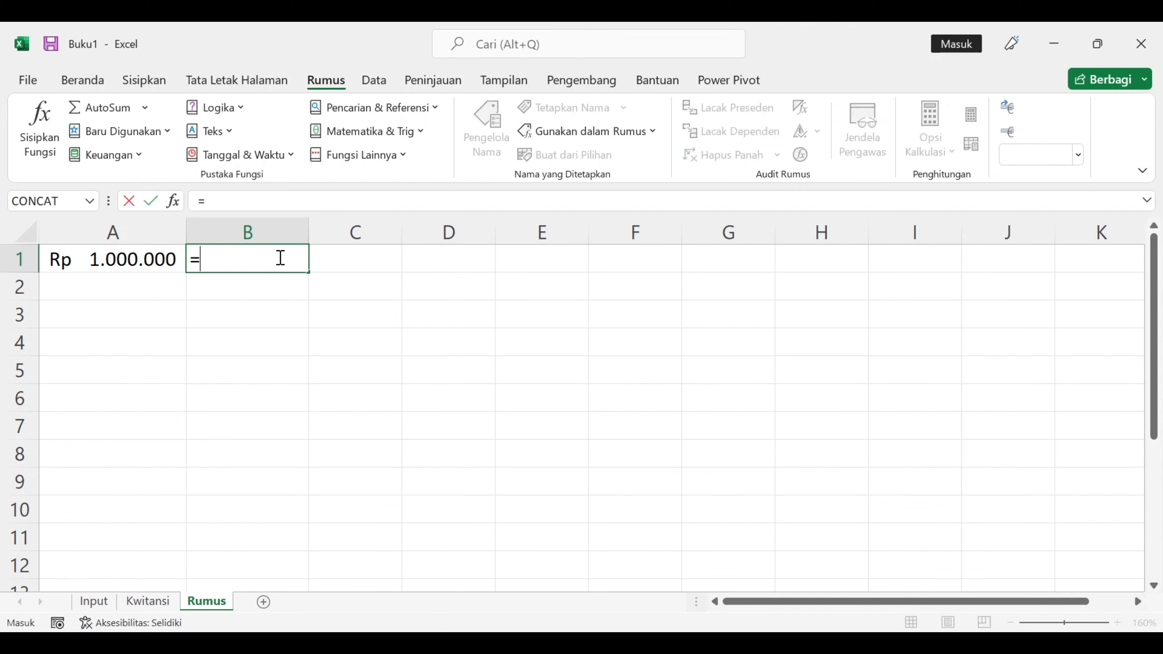
{"action": "type", "text": "LEN("}
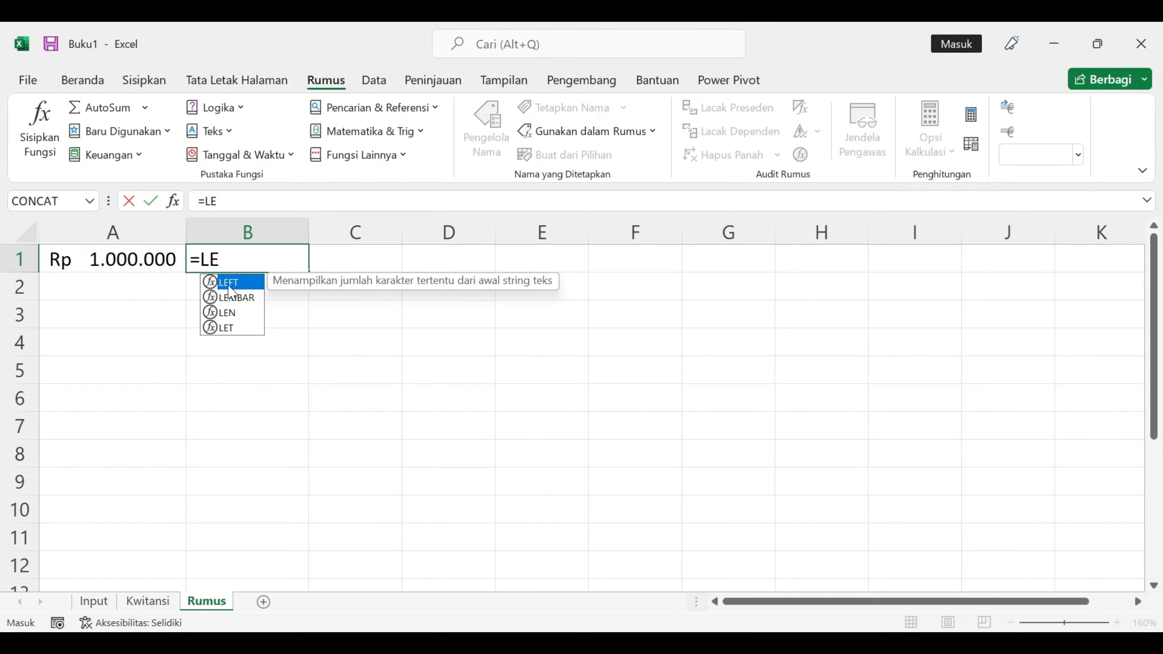
{"action": "left_click", "coordinate": [139, 260]}
{"action": "type", "text": ")"}
{"action": "key", "text": "Return"}
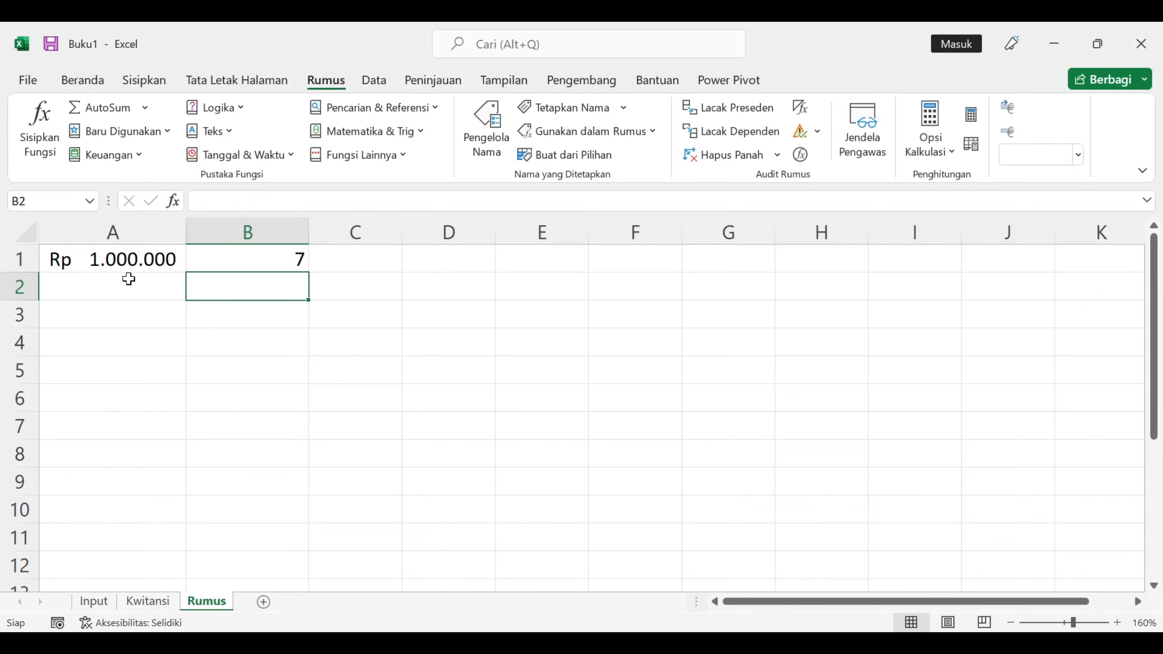
{"action": "key", "text": "Up"}
Enter the place-value headers Ratus, Puluh and Miliar in A2:C2
{"action": "left_click", "coordinate": [225, 298]}
{"action": "left_click", "coordinate": [102, 291]}
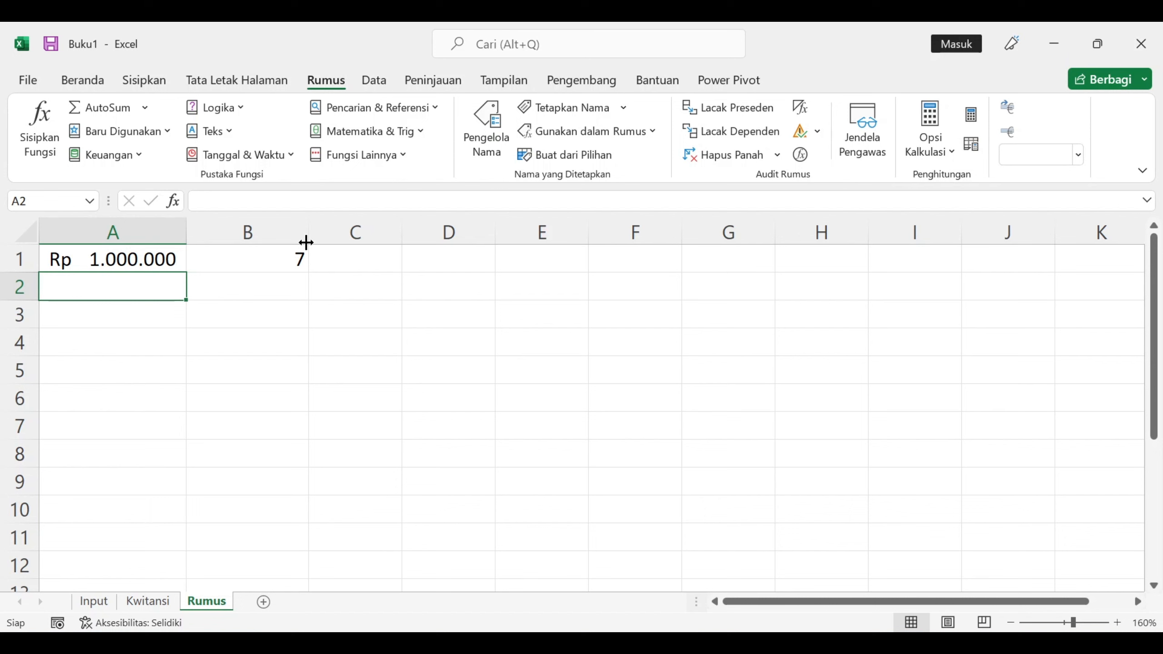
{"action": "type", "text": "Ratus"}
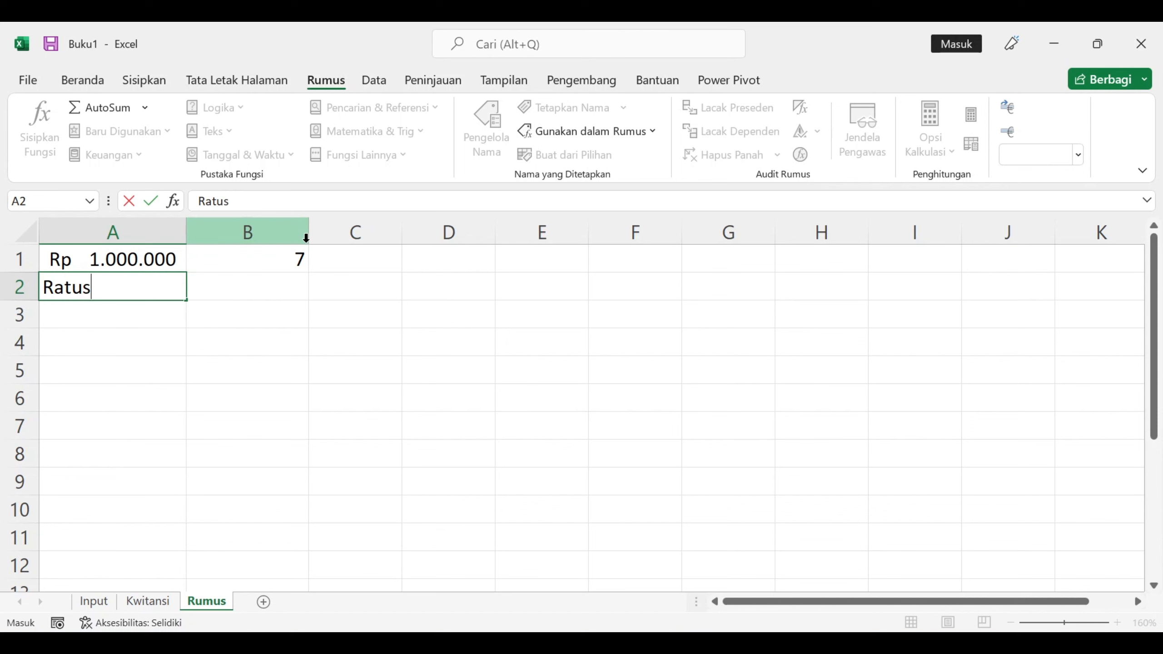
{"action": "key", "text": "Tab"}
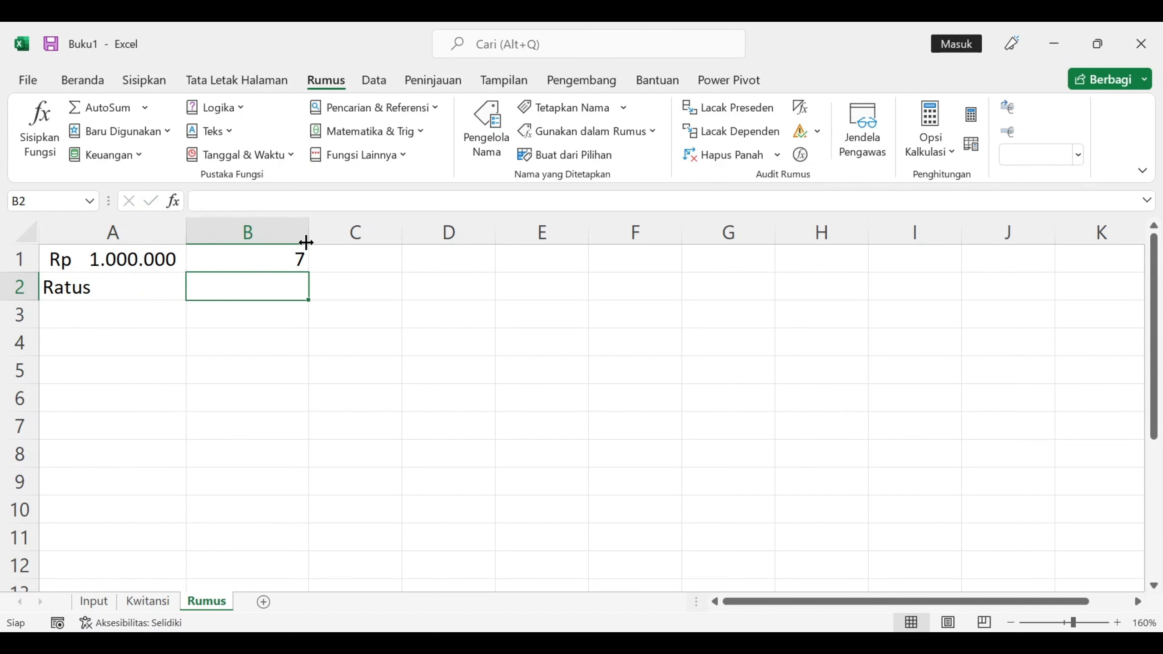
{"action": "type", "text": "Puluh"}
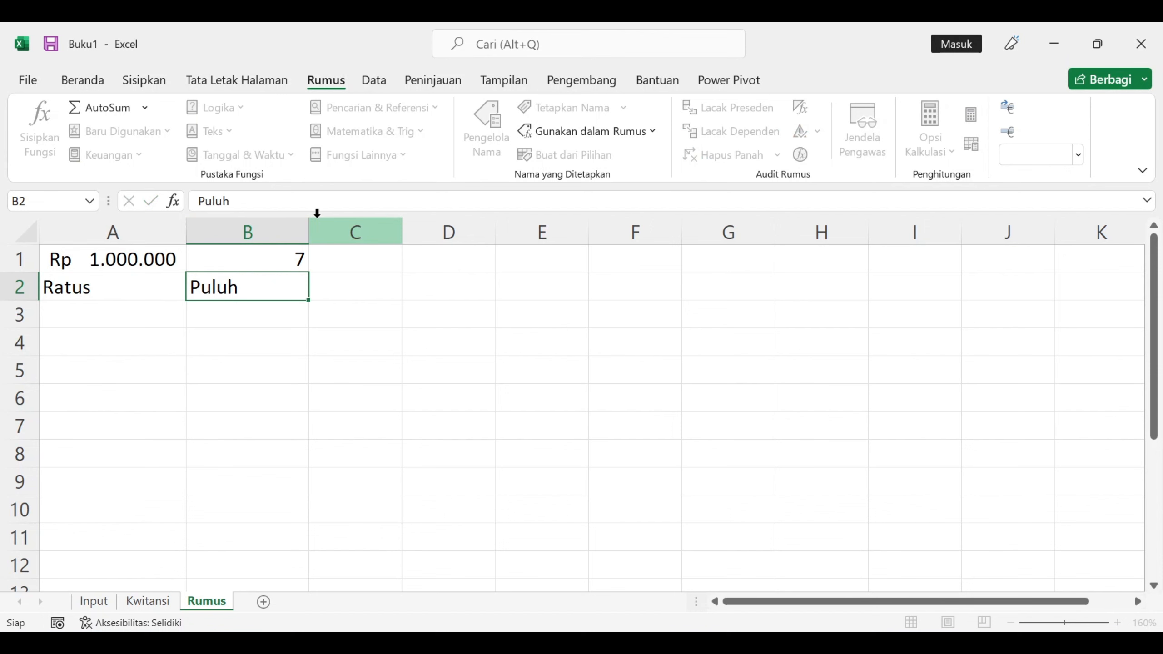
{"action": "key", "text": "Tab"}
{"action": "type", "text": "Miliar"}
{"action": "key", "text": "Tab"}
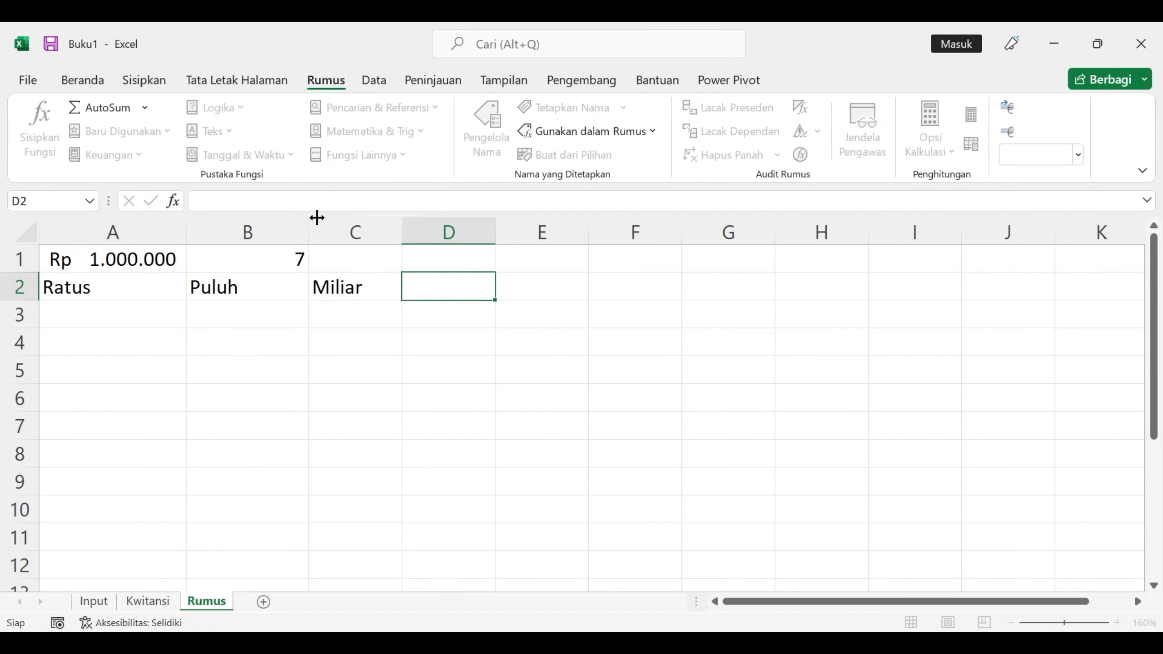
Continue the header row with Ratus, Puluh and Juta in D2:F2
{"action": "type", "text": "Ratus"}
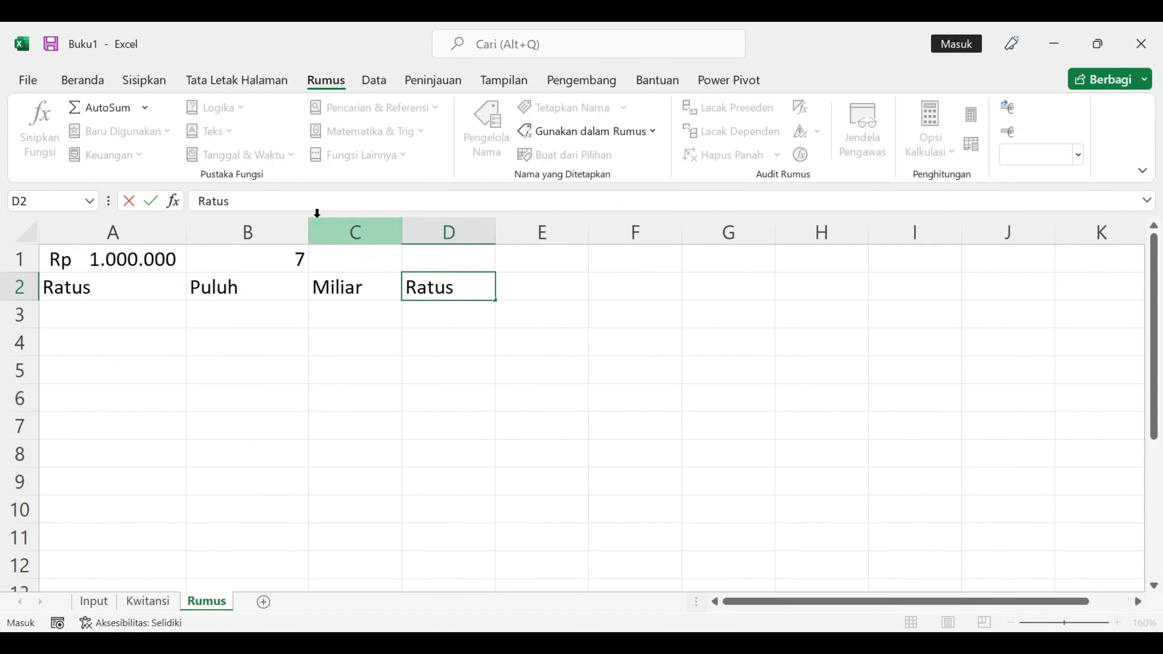
{"action": "key", "text": "Tab"}
{"action": "type", "text": "Puju"}
{"action": "key", "text": "BackSpace"}
{"action": "type", "text": "uh"}
{"action": "key", "text": "Tab"}
{"action": "type", "text": "Juta"}
Copy the D2:F2 headers to G2:I2 and change I2 to Ribu
{"action": "left_click_drag", "start_coordinate": [459, 290], "coordinate": [668, 287]}
{"action": "key", "text": "ctrl+c"}
{"action": "left_click", "coordinate": [727, 286]}
{"action": "key", "text": "ctrl+v"}
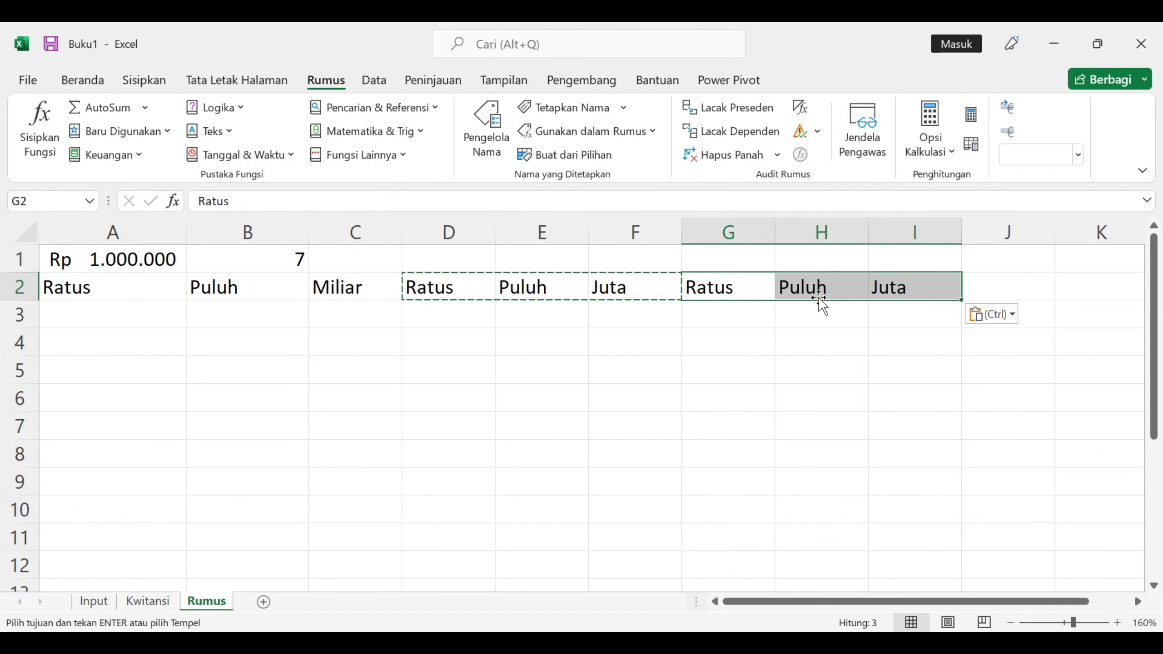
{"action": "left_click", "coordinate": [892, 285]}
{"action": "type", "text": "Ribu"}
{"action": "key", "text": "ctrl+Return"}
Fill the G2:I2 headers across to J2:L2 and change L2 to Rupiah
{"action": "left_click_drag", "start_coordinate": [950, 604], "coordinate": [997, 603]}
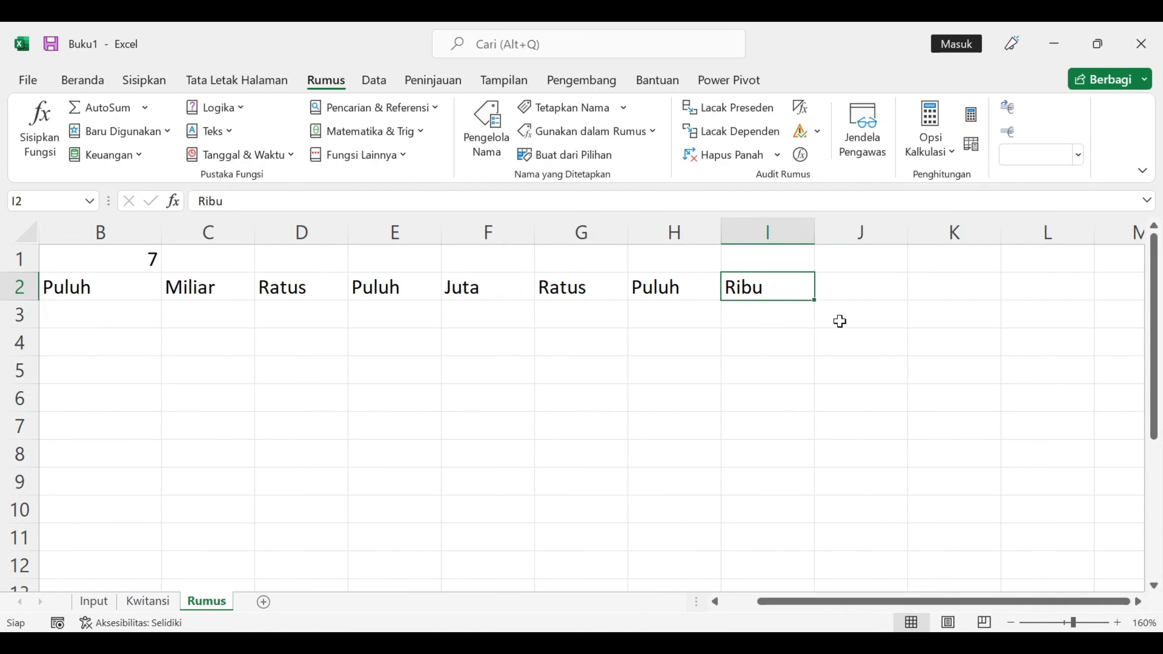
{"action": "left_click_drag", "start_coordinate": [584, 291], "coordinate": [745, 291]}
{"action": "left_click_drag", "start_coordinate": [818, 302], "coordinate": [1048, 285]}
{"action": "left_click", "coordinate": [1050, 284]}
{"action": "type", "text": "Rupiah"}
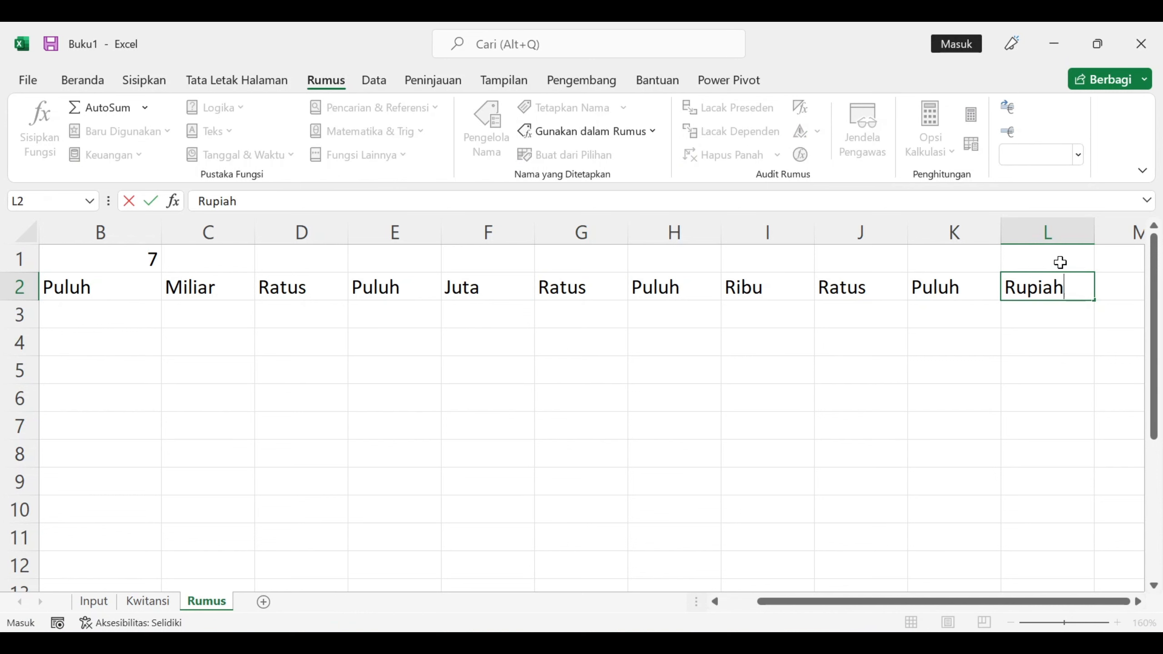
{"action": "key", "text": "Return"}
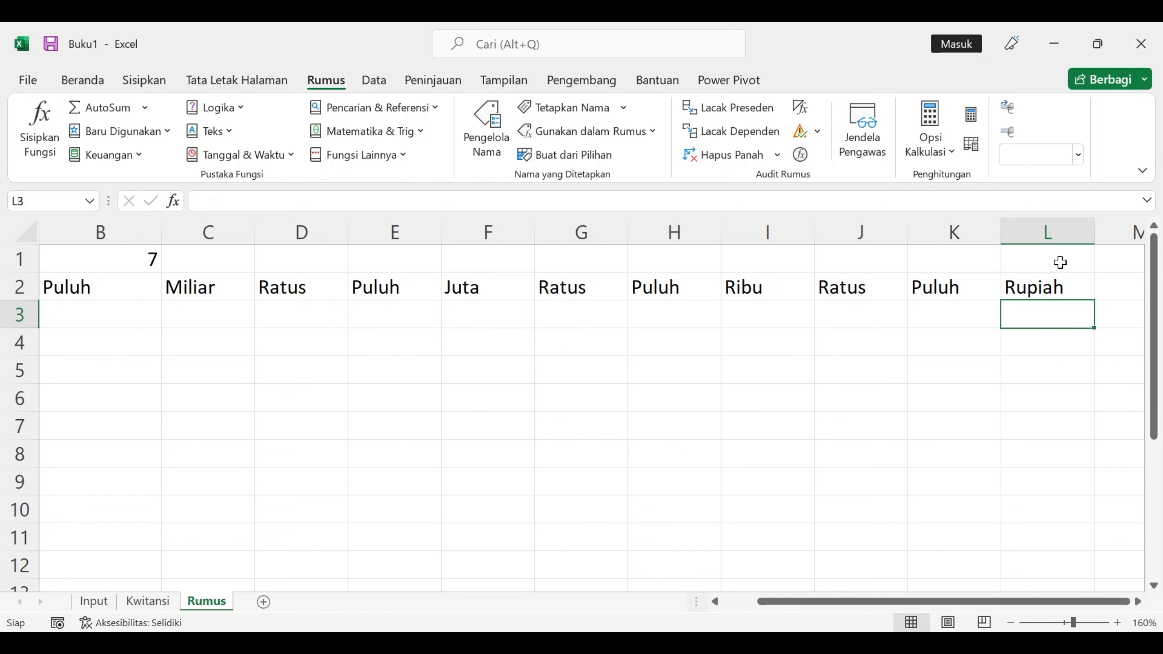
Review the amount, its digit count and the place-value headers in row 2, finishing at cell A3
{"action": "key", "text": "Left"}
{"action": "key", "text": "Left"}
{"action": "key", "text": "Left"}
{"action": "key", "text": "Left"}
{"action": "key", "text": "Left"}
{"action": "key", "text": "Left"}
{"action": "key", "text": "Left"}
{"action": "key", "text": "Left"}
{"action": "key", "text": "Left"}
{"action": "key", "text": "Left"}
{"action": "key", "text": "Left"}
{"action": "key", "text": "Up"}
{"action": "key", "text": "Up"}
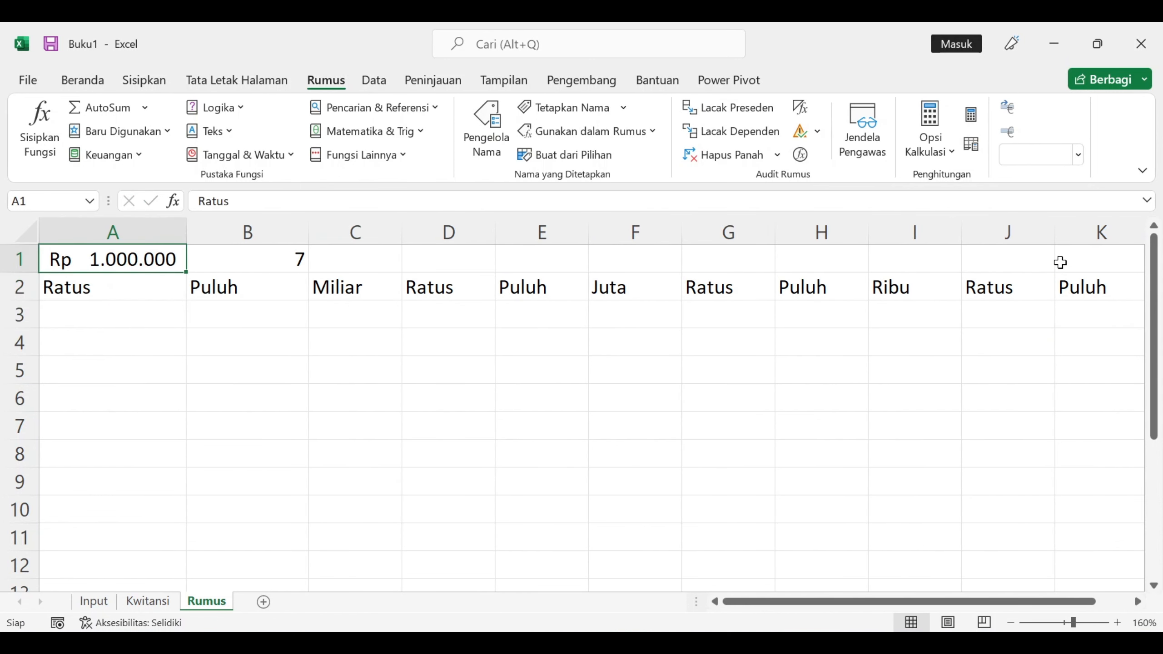
{"action": "key", "text": "Right"}
{"action": "key", "text": "Down"}
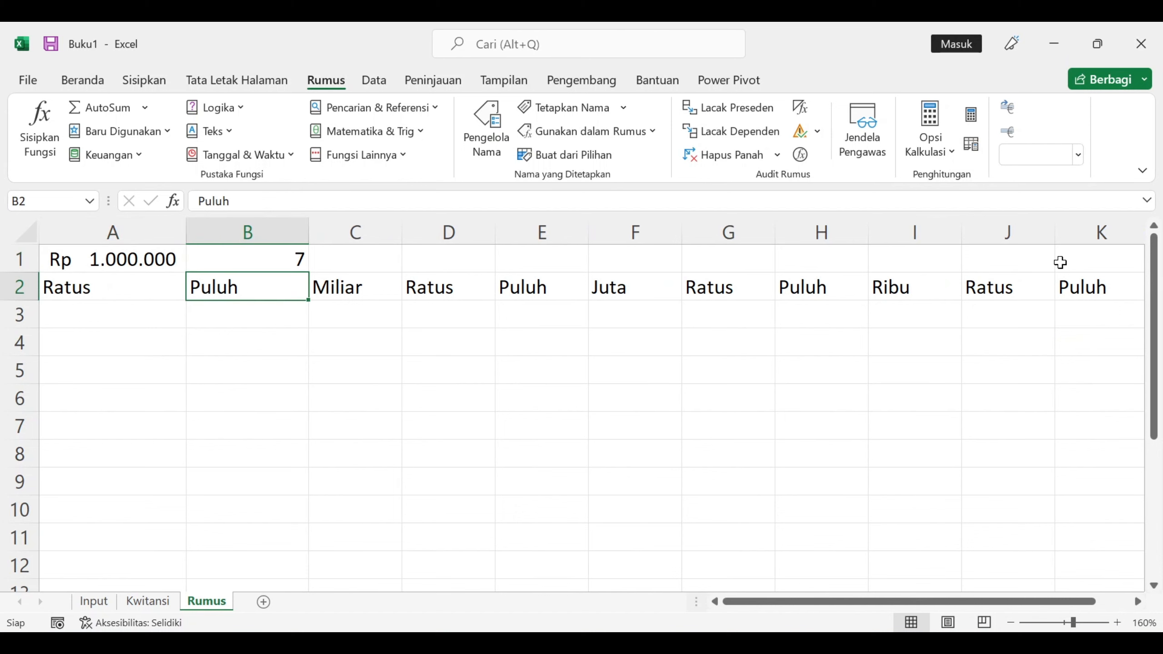
{"action": "key", "text": "Right"}
{"action": "key", "text": "Right"}
{"action": "key", "text": "Right"}
{"action": "key", "text": "Left"}
{"action": "key", "text": "Left"}
{"action": "key", "text": "Down"}
{"action": "key", "text": "Left"}
{"action": "key", "text": "Left"}
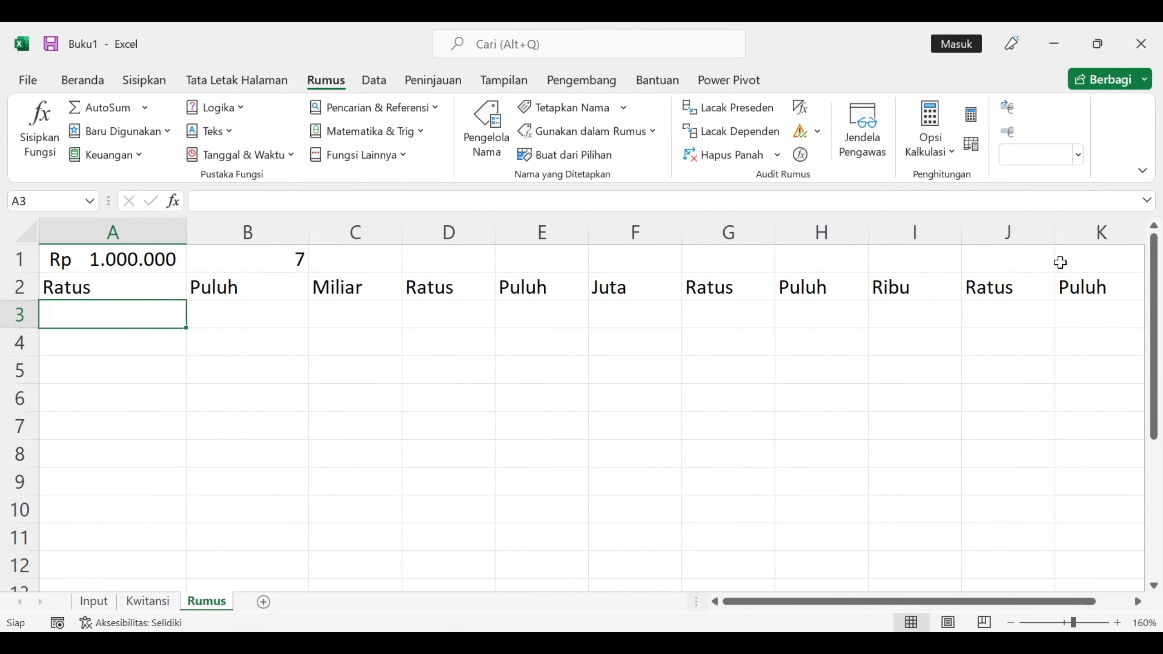
Start an IF formula in L3 under Rupiah that tests whether the digit count in B1 is >=1
{"action": "left_click", "coordinate": [1060, 263]}
{"action": "key", "text": "Down"}
{"action": "key", "text": "Down"}
{"action": "type", "text": "=if"}
{"action": "key", "text": "Tab"}
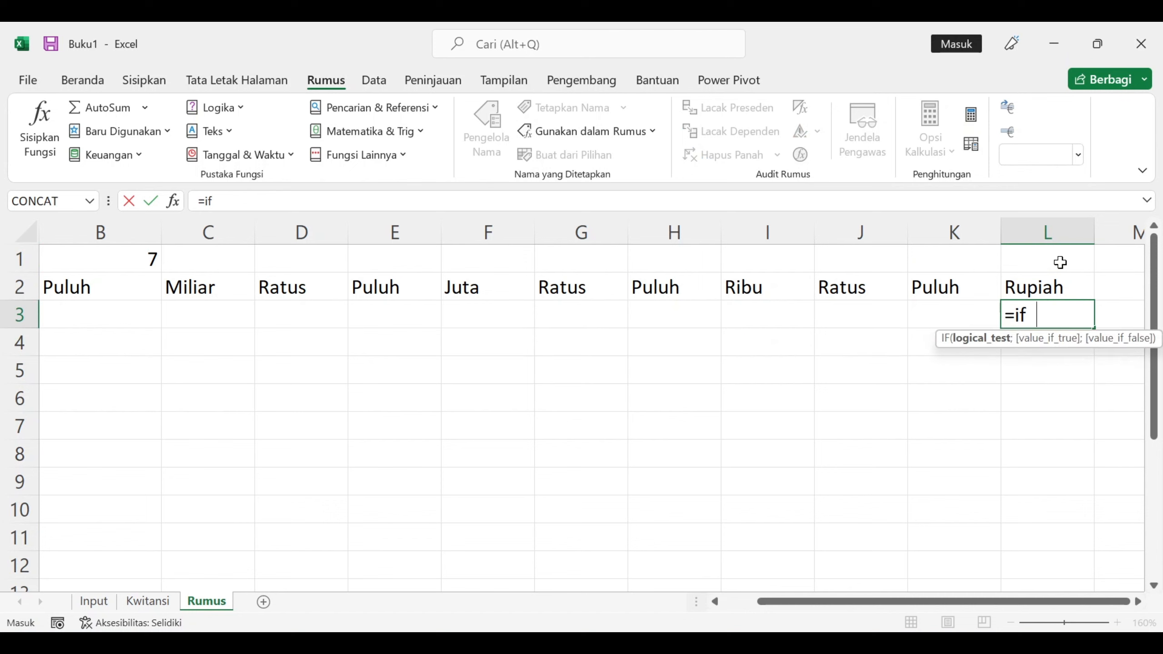
{"action": "scroll", "coordinate": [1061, 258], "scroll_direction": "left", "scroll_amount": 1}
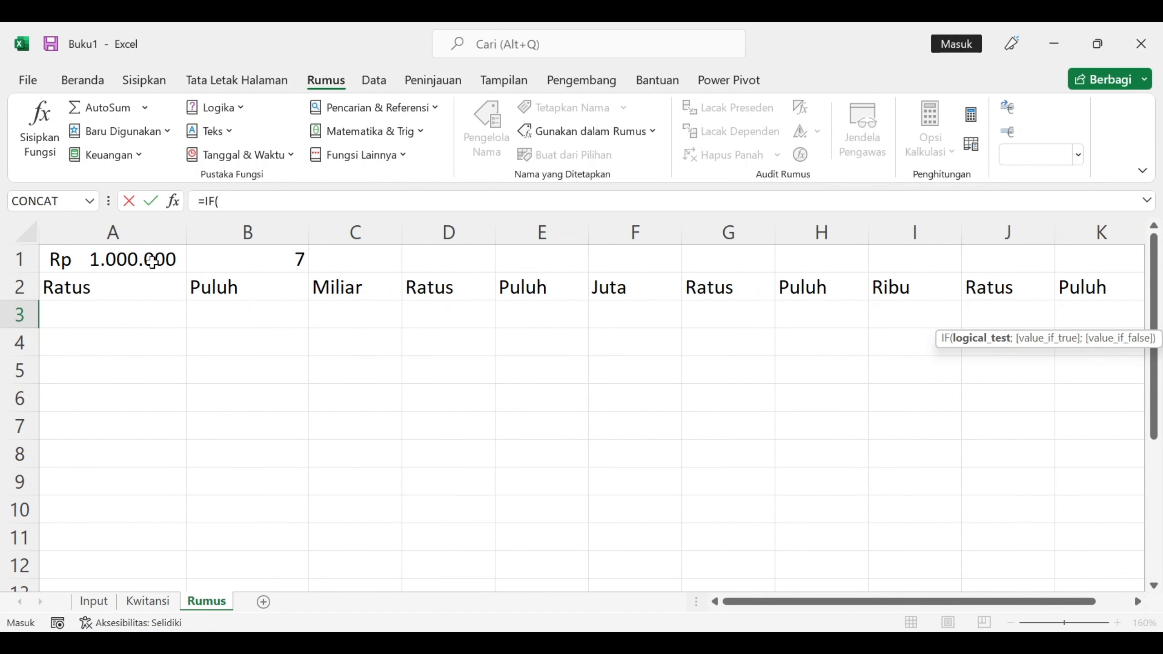
{"action": "left_click", "coordinate": [235, 252]}
{"action": "type", "text": ">"}
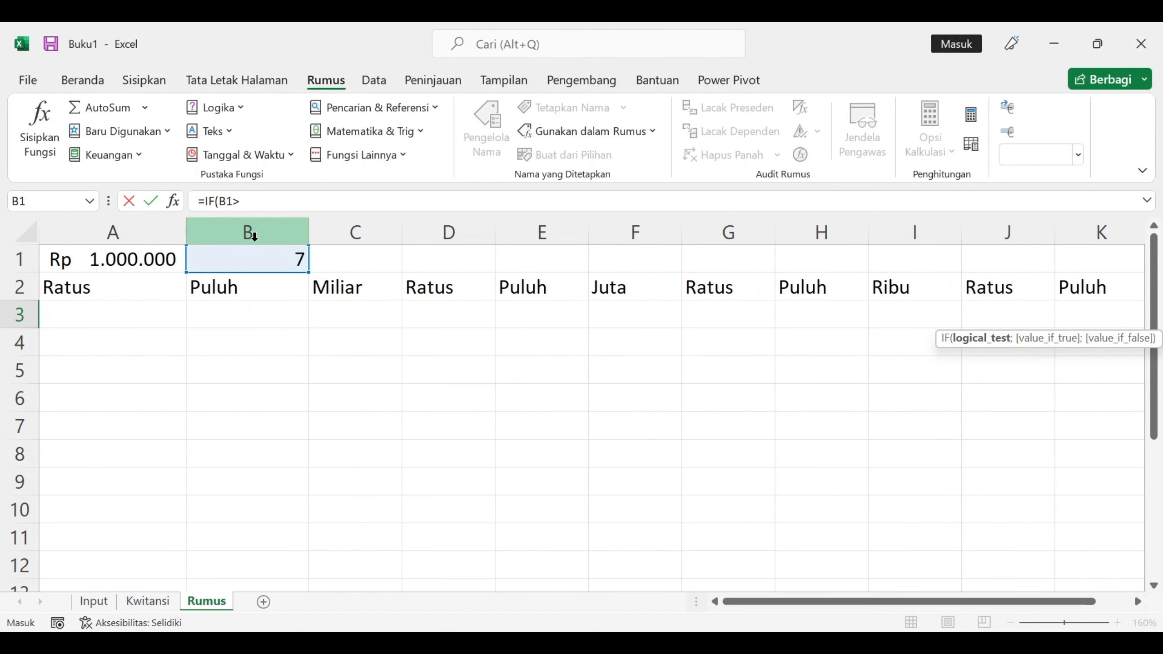
{"action": "type", "text": "=1;"}
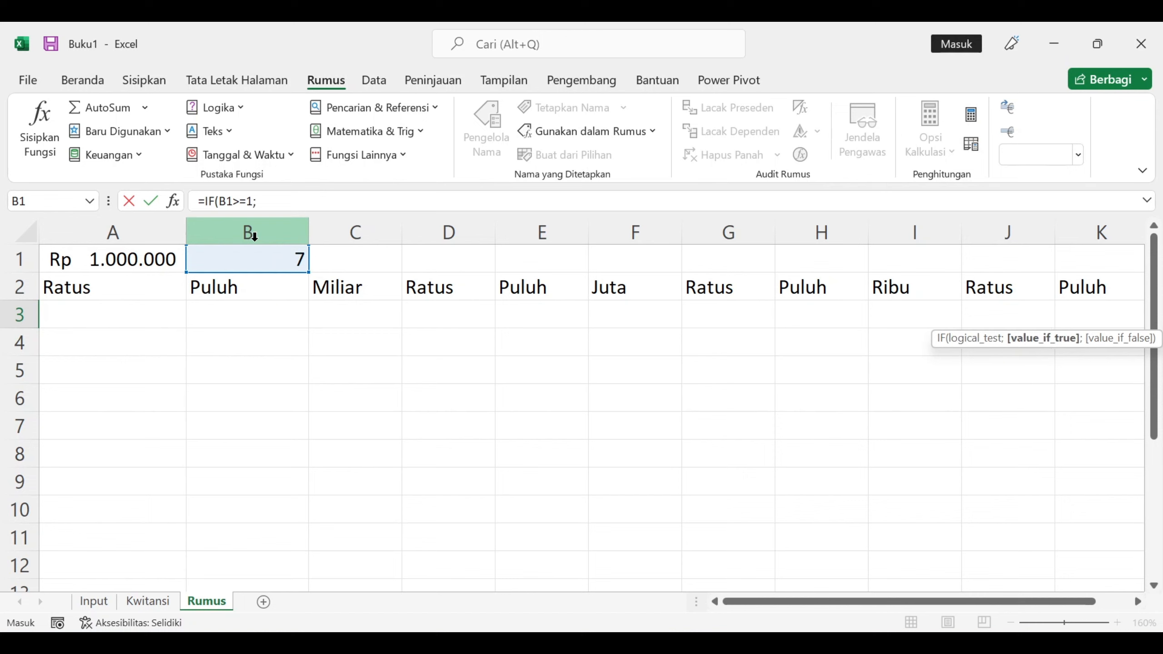
Complete the L3 formula with VALUE(RIGHT(A1;1)) as the true result and an empty text "" as the false result
{"action": "type", "text": "va"}
{"action": "key", "text": "Tab"}
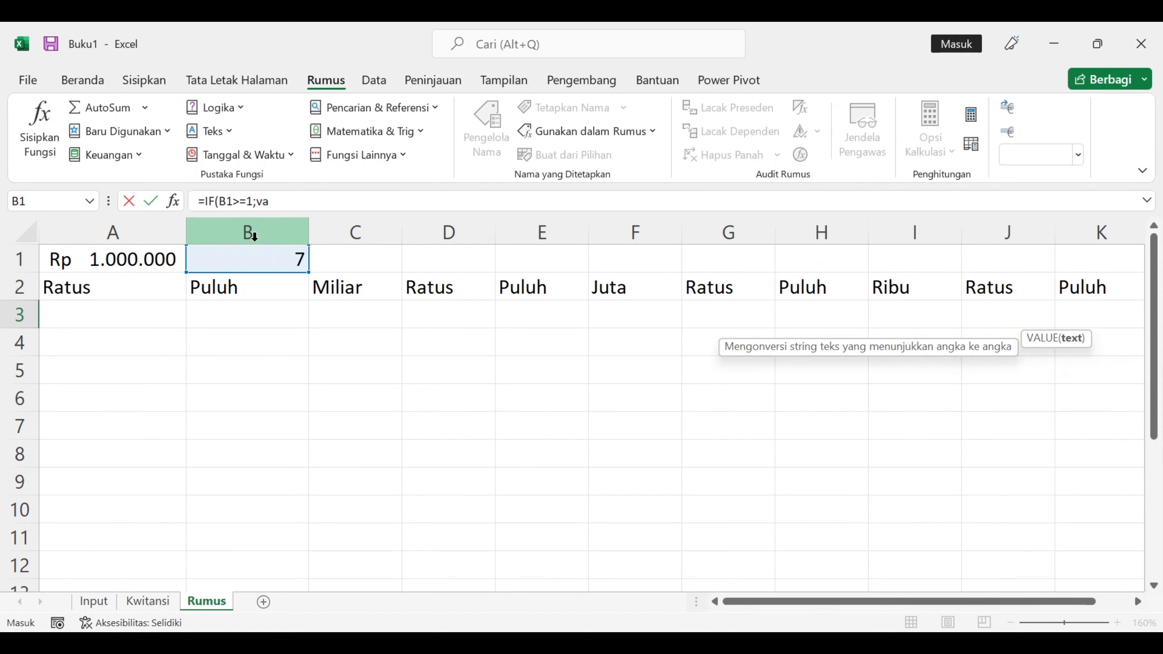
{"action": "type", "text": "ri"}
{"action": "key", "text": "Tab"}
{"action": "left_click", "coordinate": [136, 257]}
{"action": "type", "text": ";"}
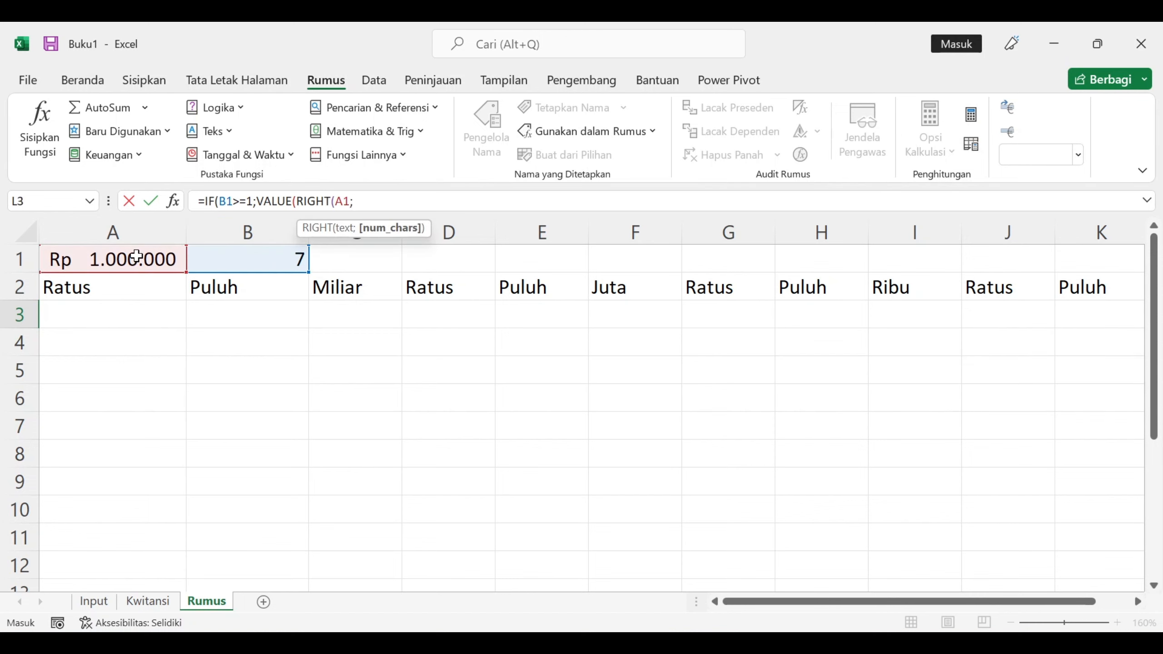
{"action": "type", "text": "1)"}
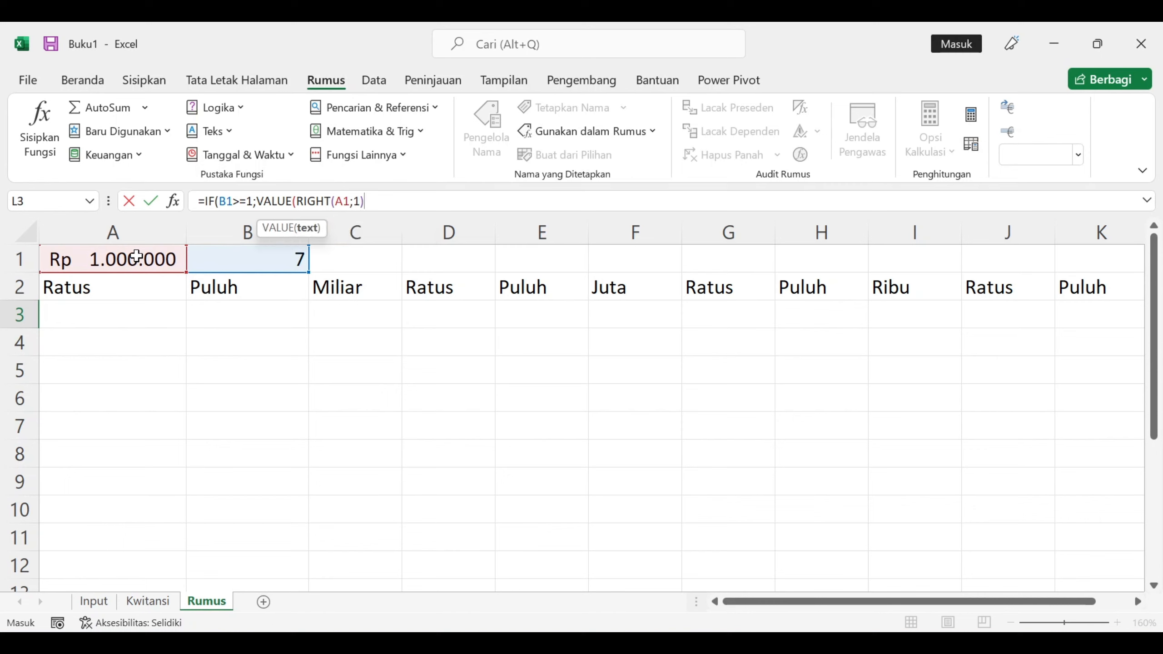
{"action": "type", "text": ")"}
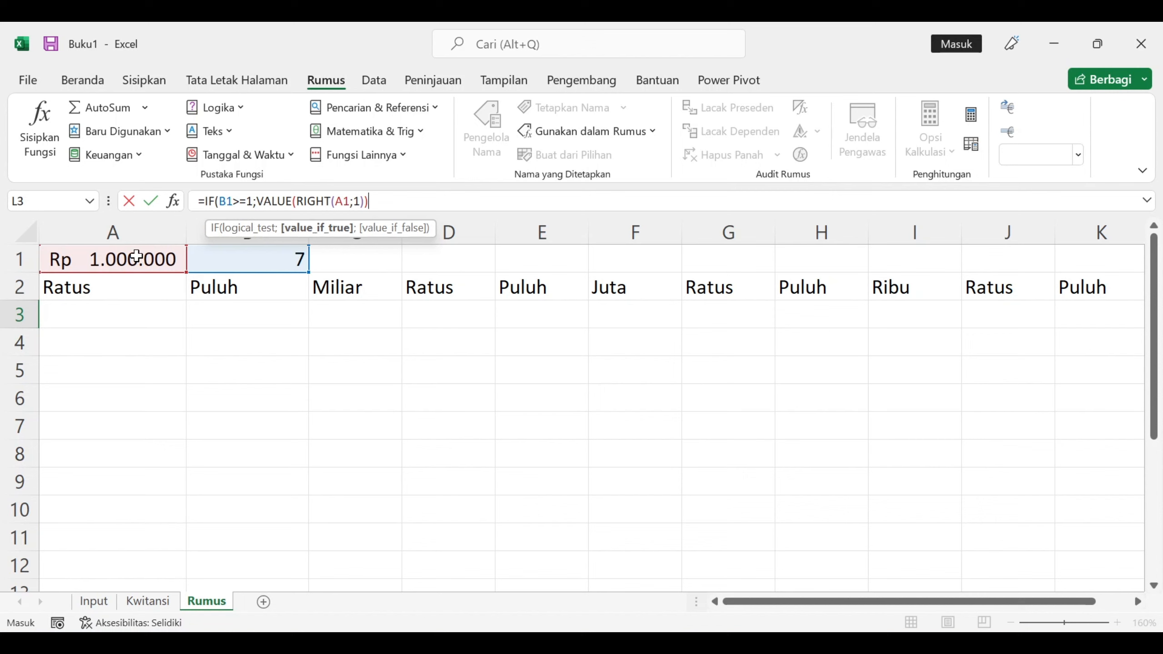
{"action": "type", "text": ";"}
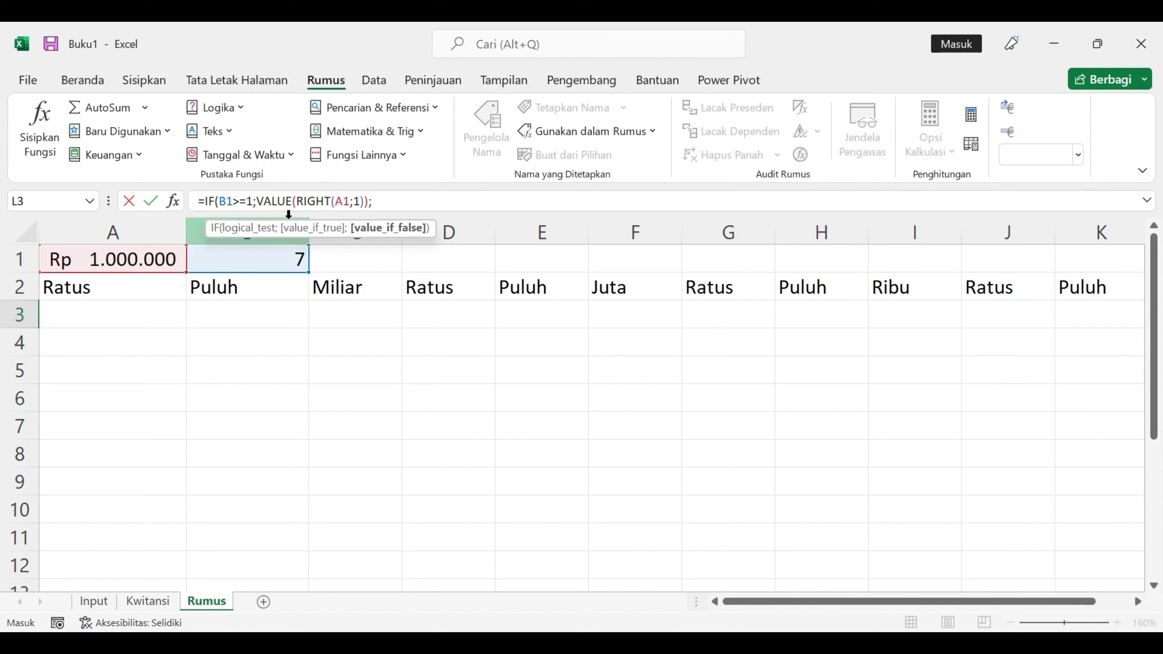
{"action": "type", "text": "\"\")"}
{"action": "key", "text": "Return"}
{"action": "key", "text": "Up"}
{"action": "key", "text": "Left"}
{"action": "key", "text": "Right"}
Enter =RIGHT(A1;2) in K3 under Puluh to extract the last two digits of the amount
{"action": "left_click_drag", "start_coordinate": [834, 611], "coordinate": [765, 608]}
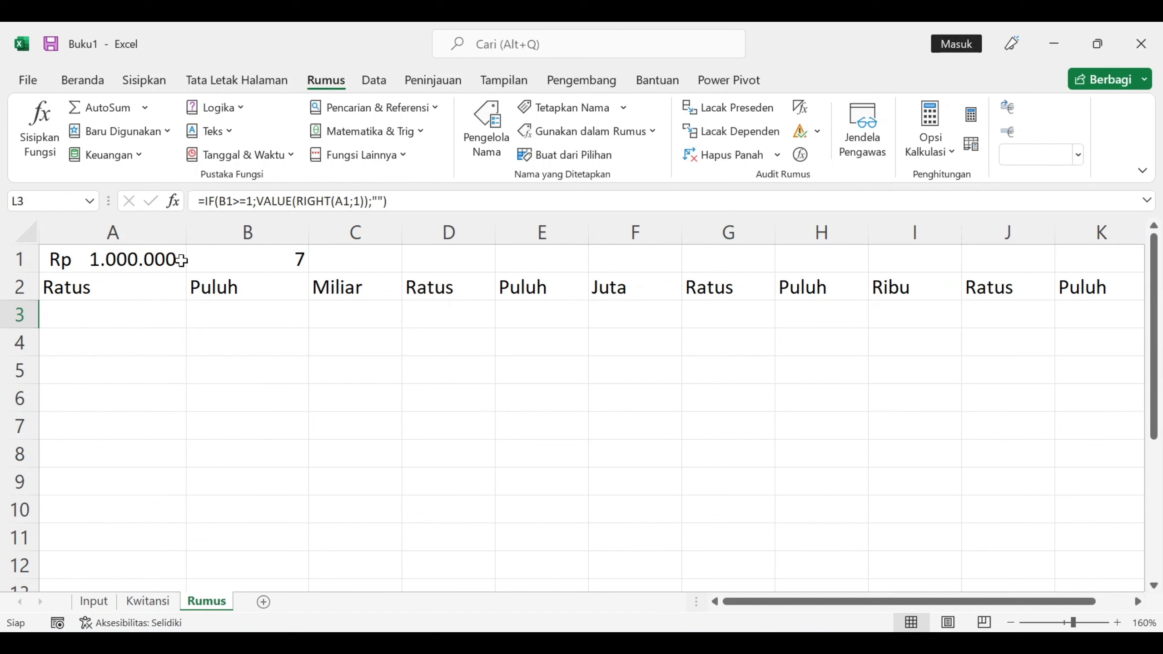
{"action": "left_click_drag", "start_coordinate": [808, 605], "coordinate": [923, 582]}
{"action": "key", "text": "Left"}
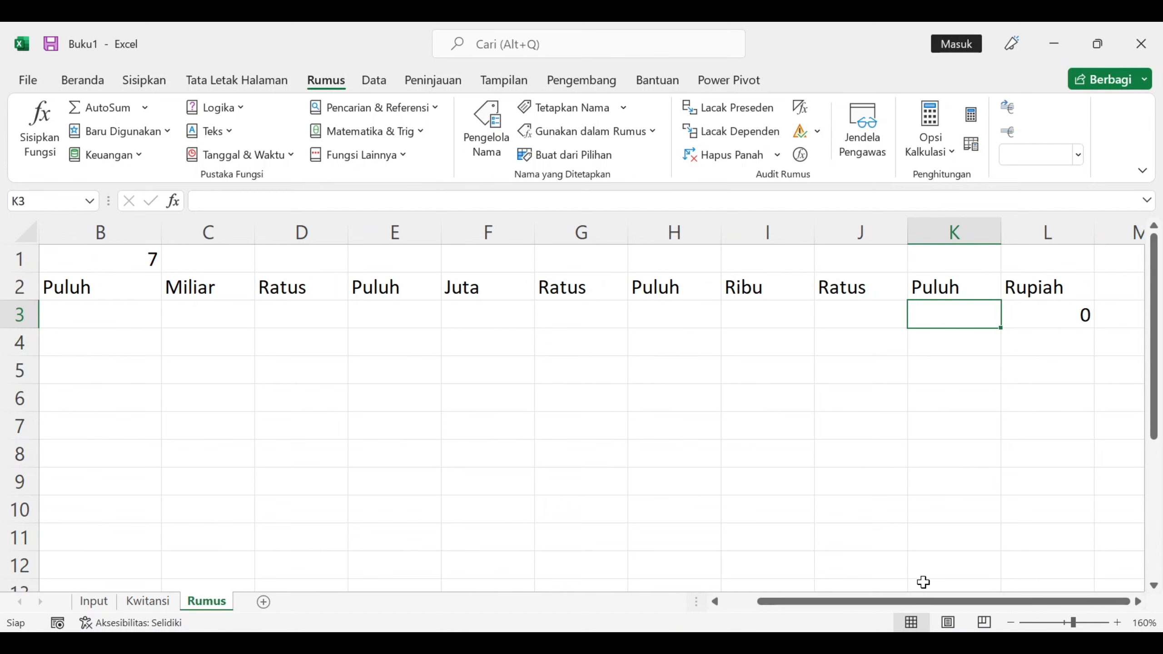
{"action": "type", "text": "=ri"}
{"action": "key", "text": "Tab"}
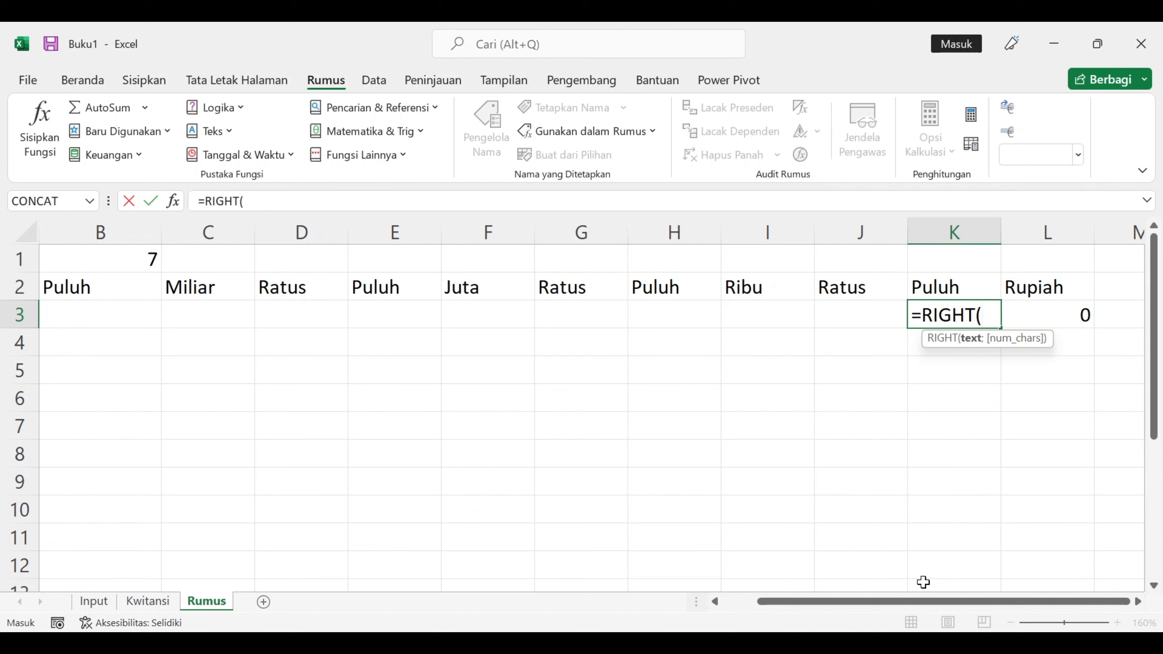
{"action": "left_click_drag", "start_coordinate": [890, 605], "coordinate": [576, 564]}
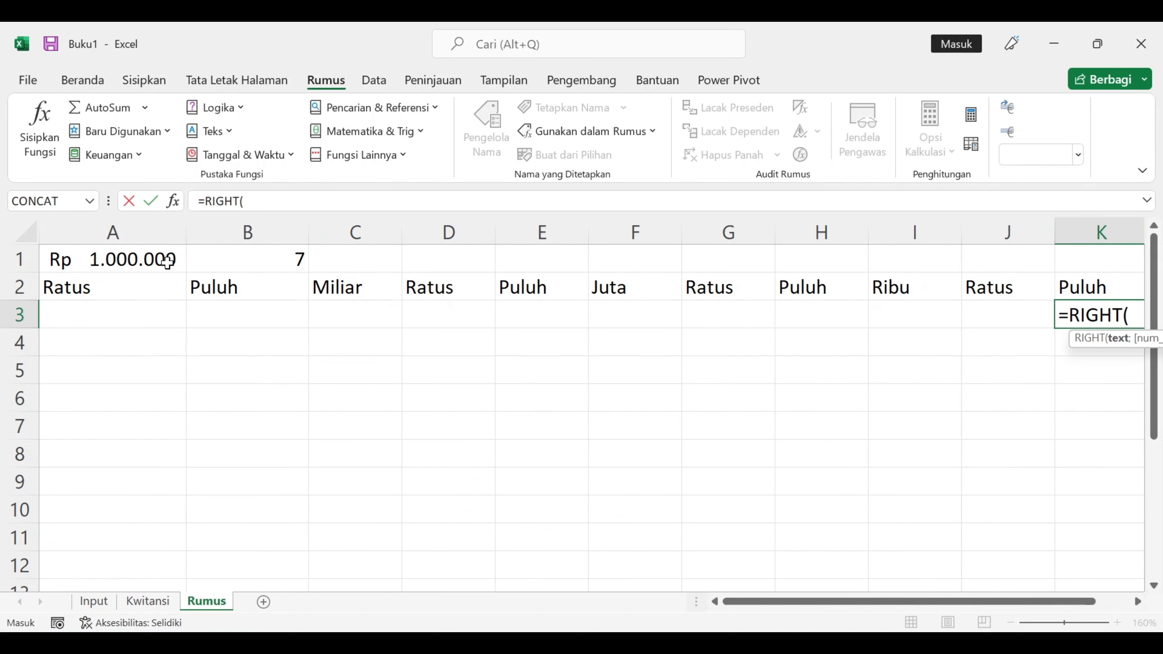
{"action": "left_click", "coordinate": [160, 252]}
{"action": "type", "text": ";1"}
{"action": "type", "text": "2"}
{"action": "type", "text": ")"}
{"action": "key", "text": "Return"}
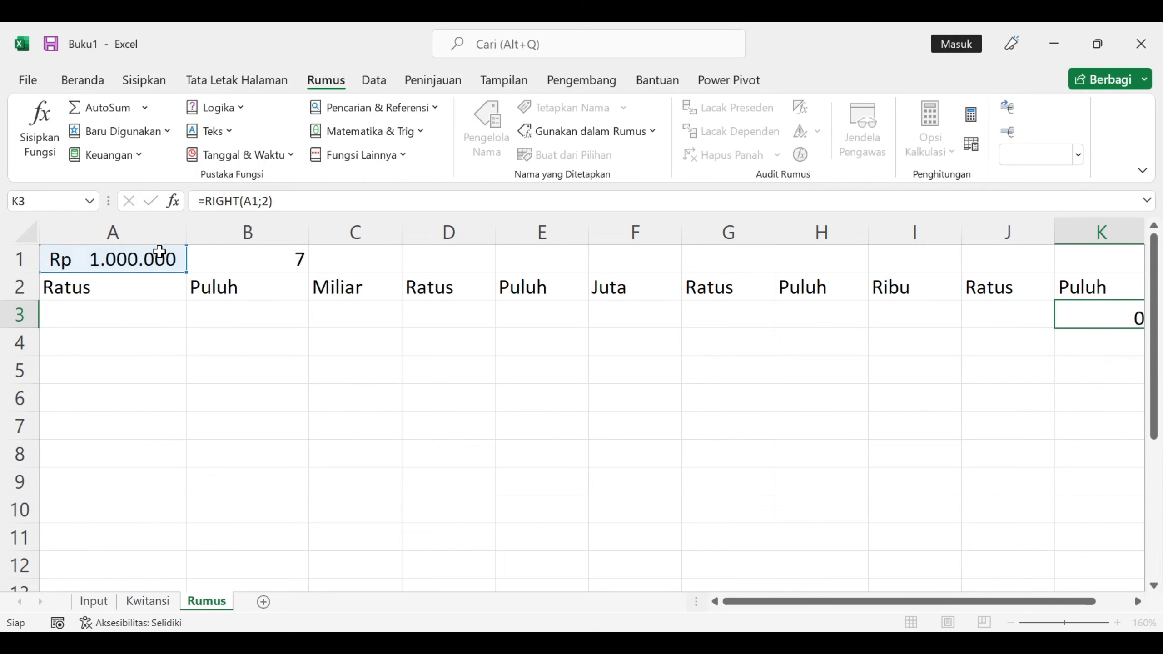
{"action": "key", "text": "Up"}
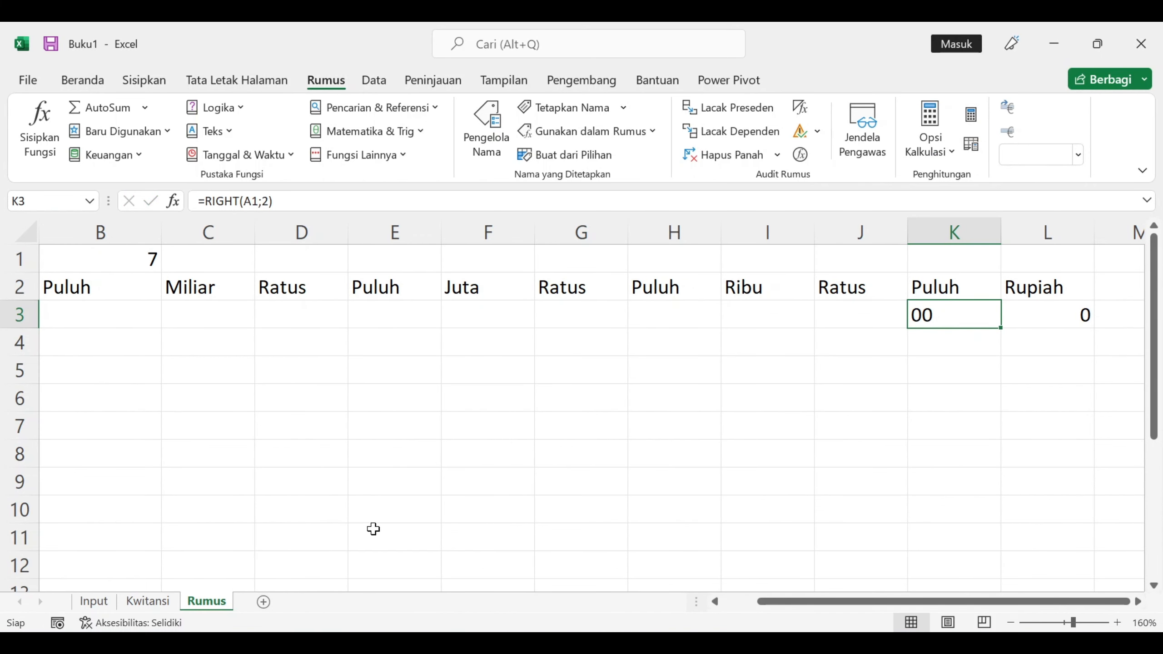
Wrap the K3 formula in LEFT with one character, making it =LEFT(RIGHT(A1;2);1)
{"action": "mouse_move", "coordinate": [896, 602]}
{"action": "left_mouse_down"}
{"action": "mouse_move", "coordinate": [877, 605]}
{"action": "mouse_move", "coordinate": [898, 603]}
{"action": "left_mouse_up"}
{"action": "left_click", "coordinate": [209, 201]}
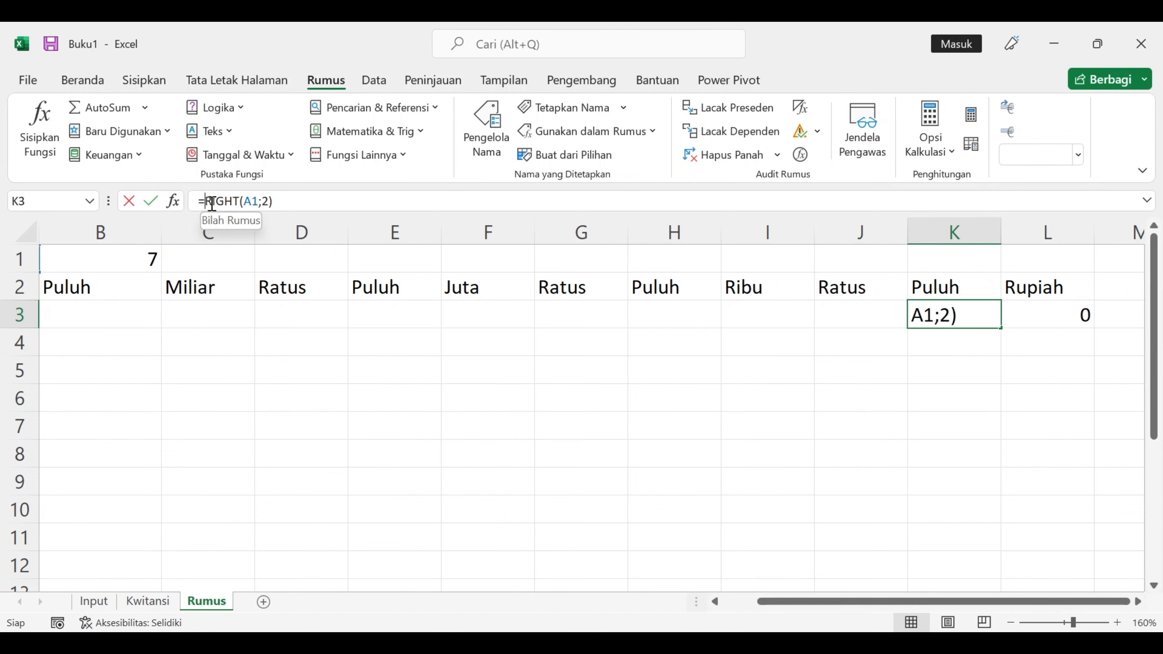
{"action": "type", "text": "lef"}
{"action": "key", "text": "Tab"}
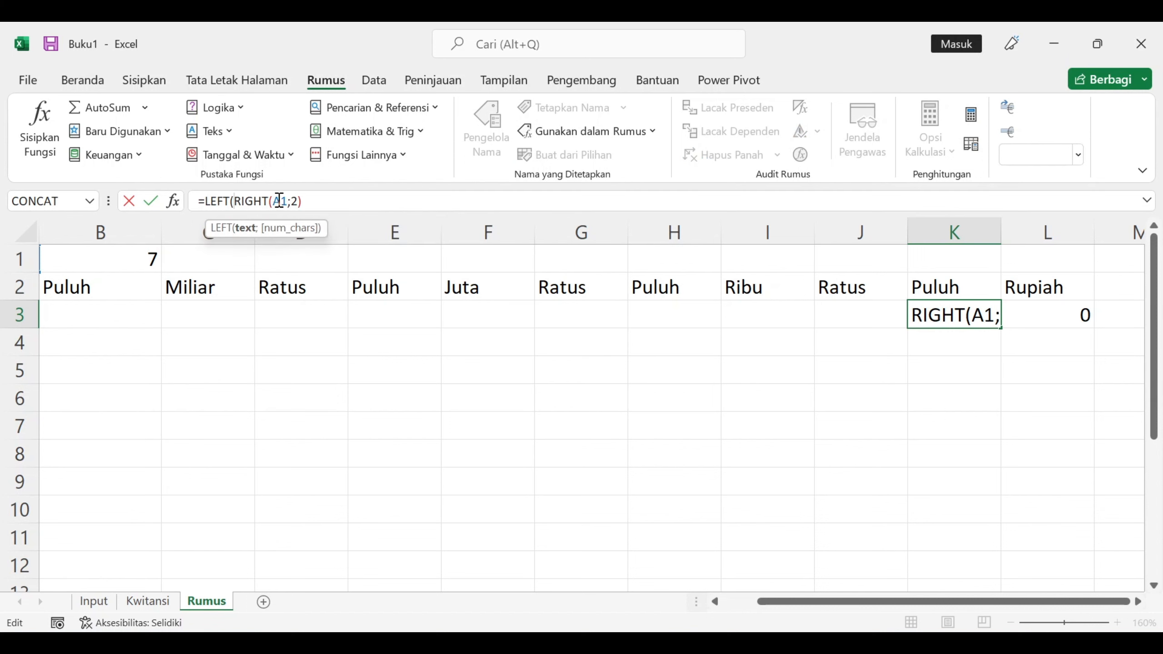
{"action": "left_click", "coordinate": [322, 202]}
{"action": "type", "text": ";1)"}
{"action": "key", "text": "Return"}
{"action": "key", "text": "Up"}
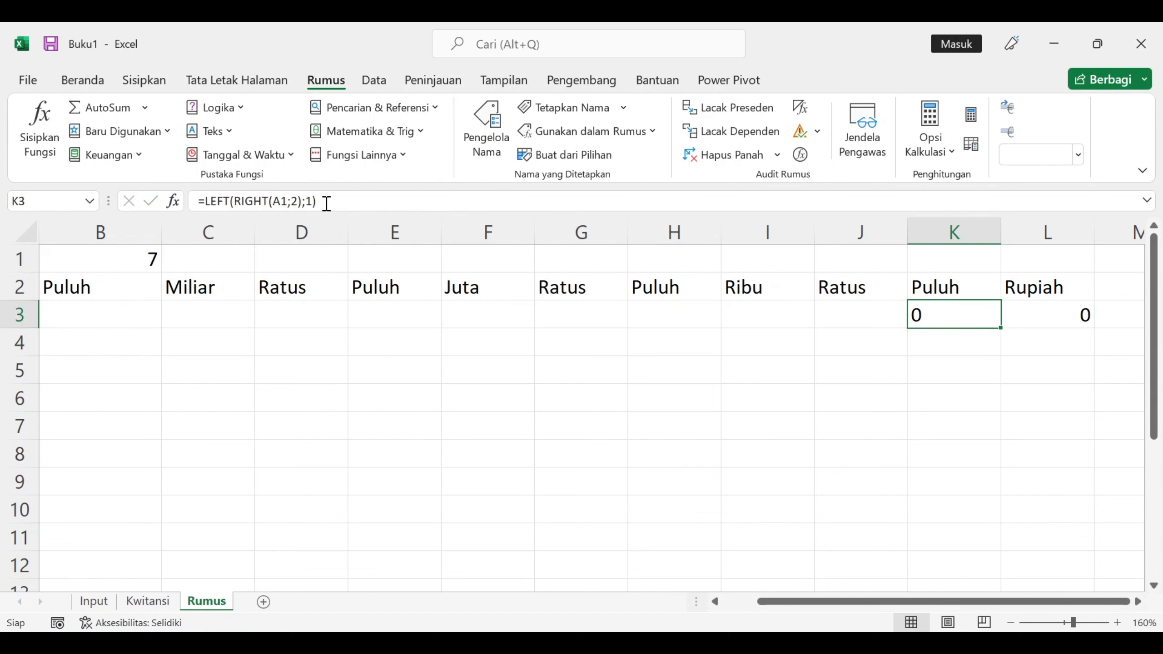
Convert the K3 result to a number by wrapping the formula in VALUE: =VALUE(LEFT(RIGHT(A1;2);1))
{"action": "left_click", "coordinate": [206, 201]}
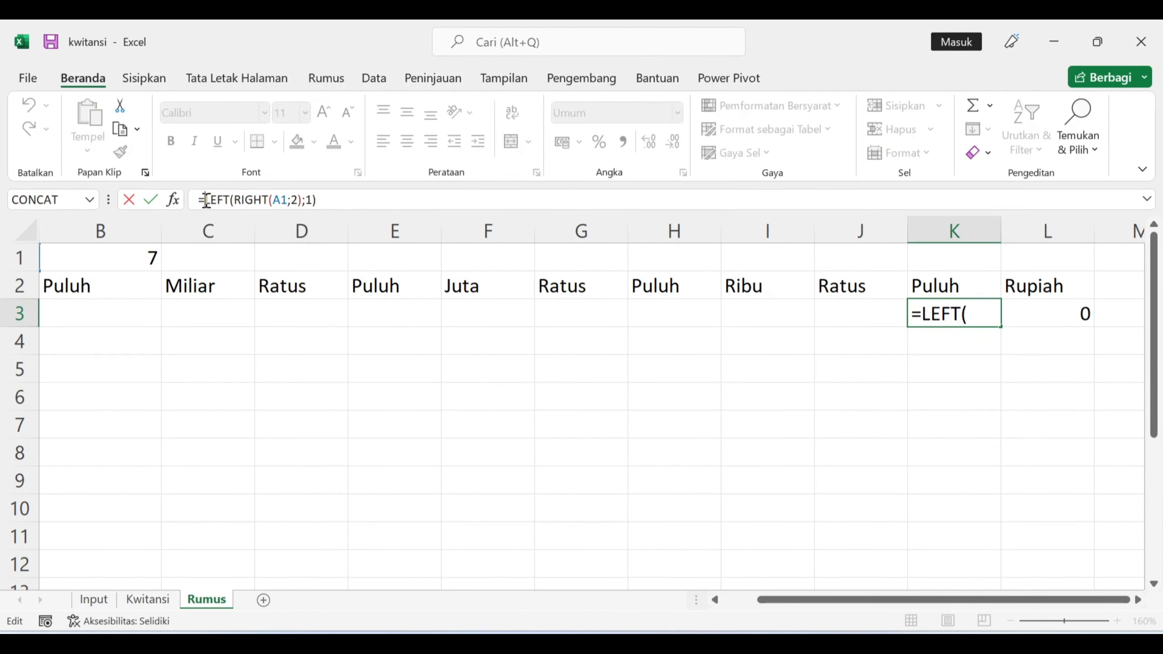
{"action": "type", "text": "va"}
{"action": "key", "text": "Tab"}
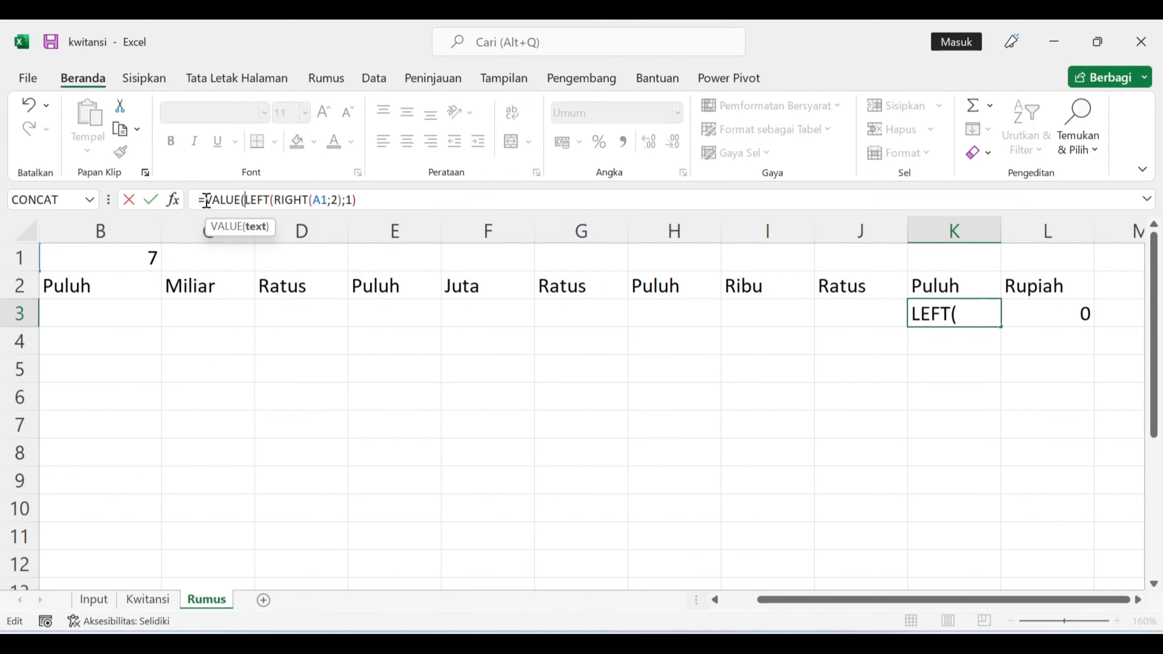
{"action": "left_click", "coordinate": [379, 202]}
{"action": "type", "text": ")"}
{"action": "key", "text": "Return"}
{"action": "key", "text": "Up"}
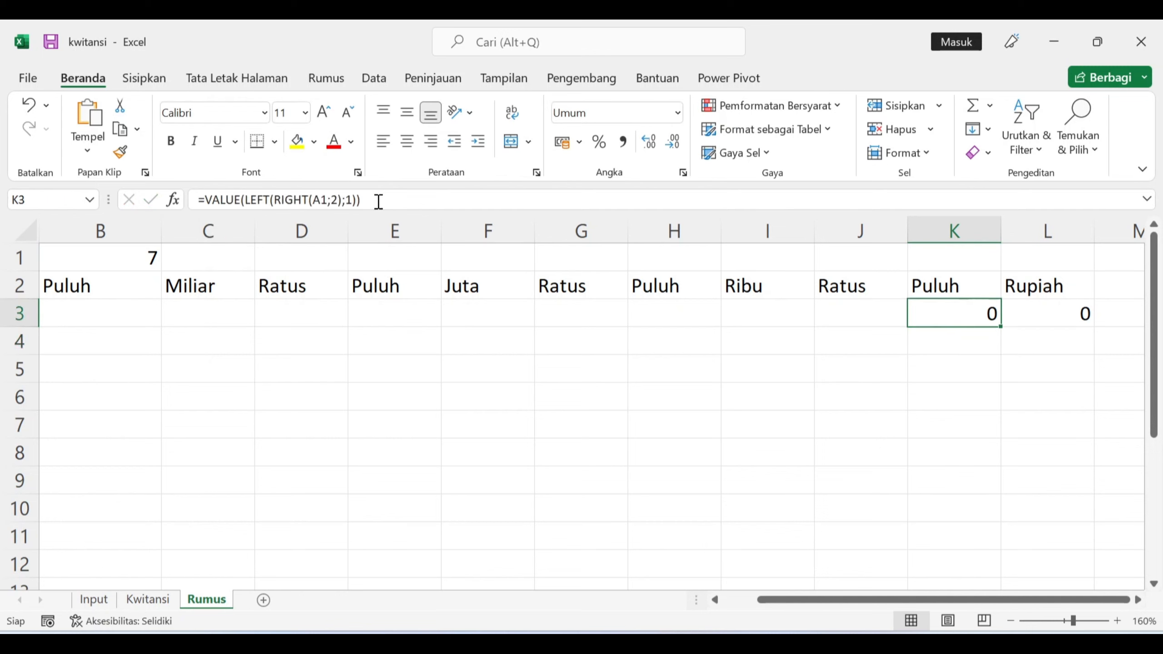
Check the IF formula in L3 as a model and start wrapping the K3 formula in an IF function
{"action": "key", "text": "Right"}
{"action": "key", "text": "Left"}
{"action": "key", "text": "Right"}
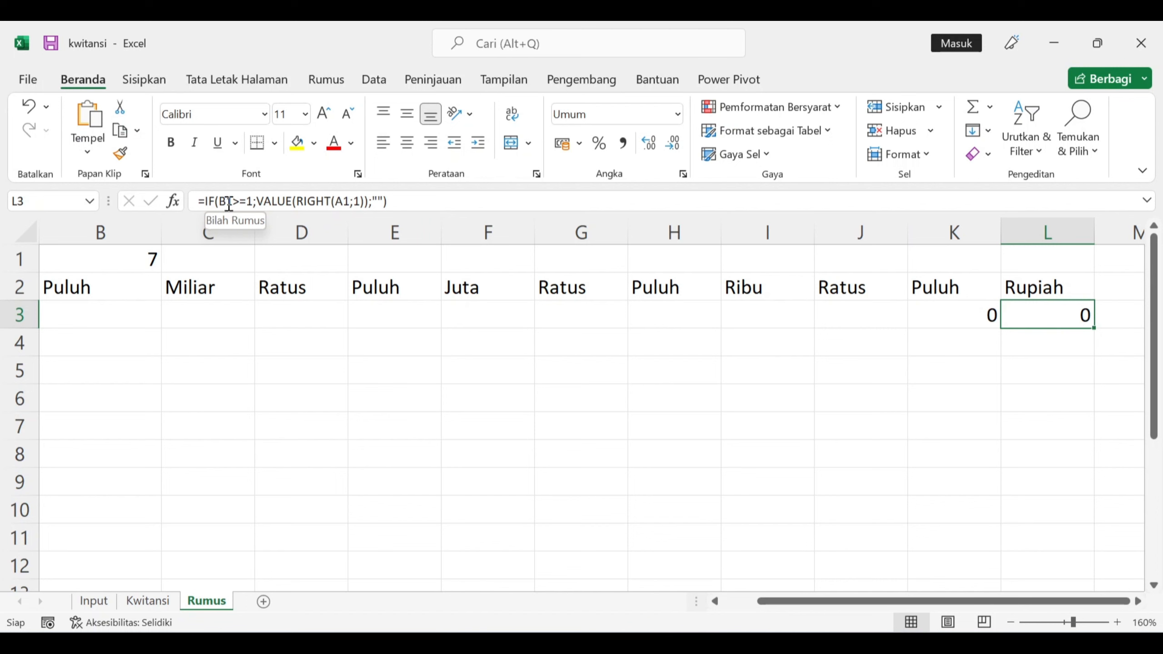
{"action": "left_click_drag", "start_coordinate": [960, 601], "coordinate": [925, 600]}
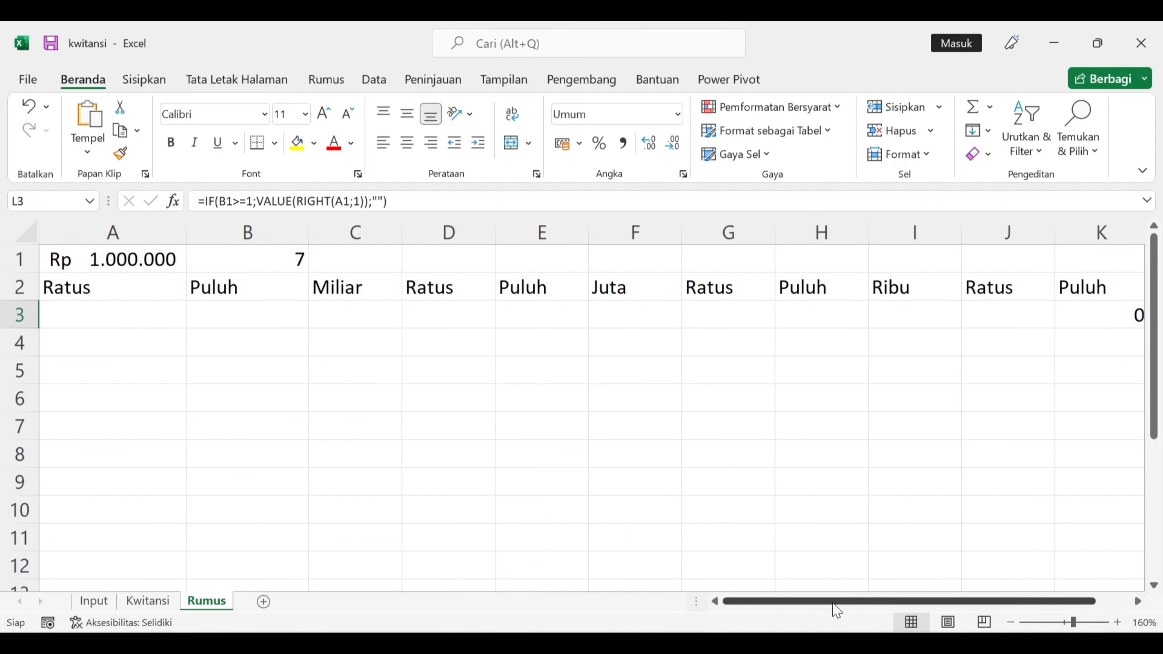
{"action": "left_click_drag", "start_coordinate": [832, 603], "coordinate": [867, 603]}
{"action": "left_click", "coordinate": [955, 321]}
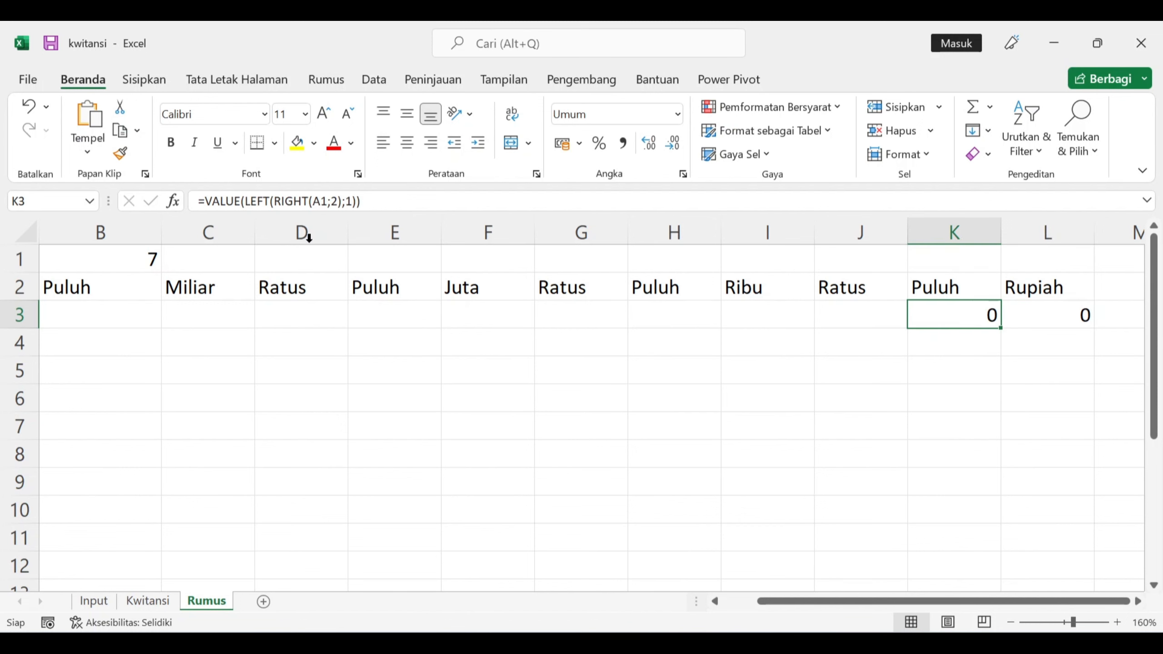
{"action": "left_click", "coordinate": [205, 201]}
{"action": "type", "text": "IF("}
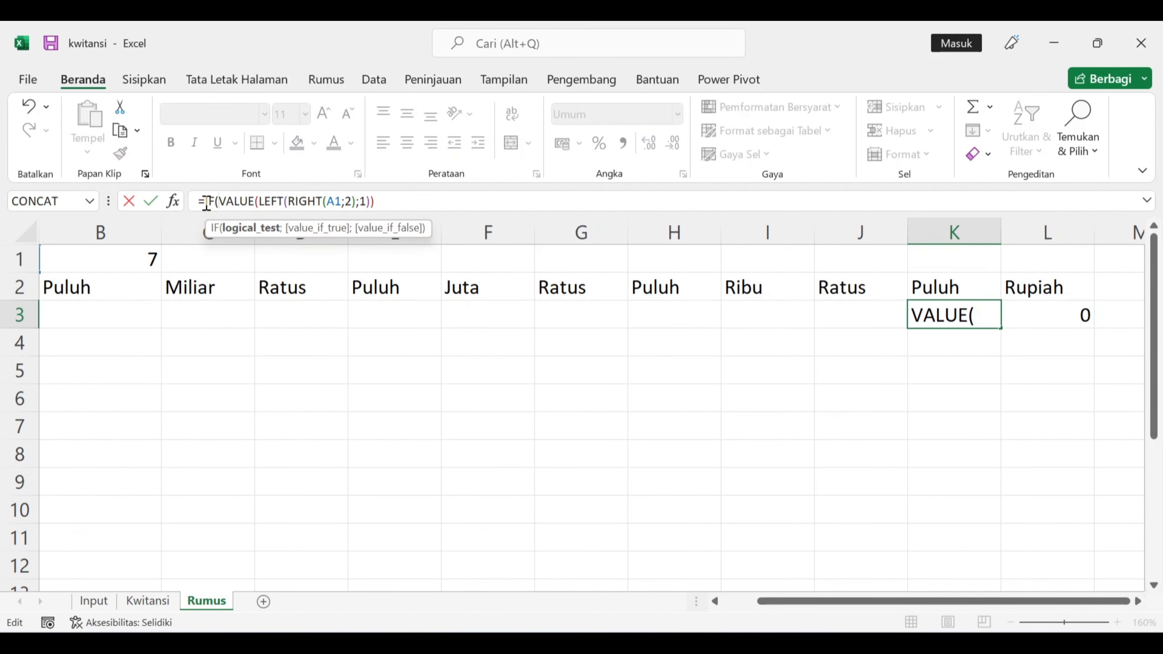
Complete the formula in K3 as =IF(B1>=2;VALUE(LEFT(RIGHT(A1;2);1));"")
{"action": "left_click_drag", "start_coordinate": [804, 601], "coordinate": [770, 601]}
{"action": "left_click", "coordinate": [253, 262]}
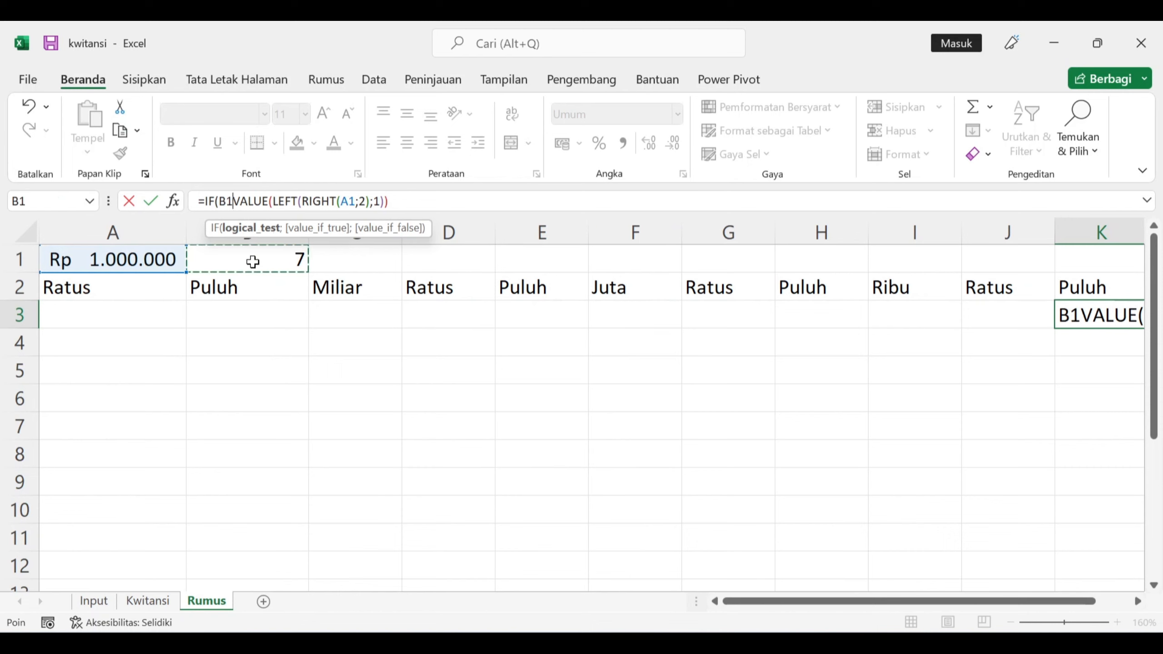
{"action": "type", "text": ">="}
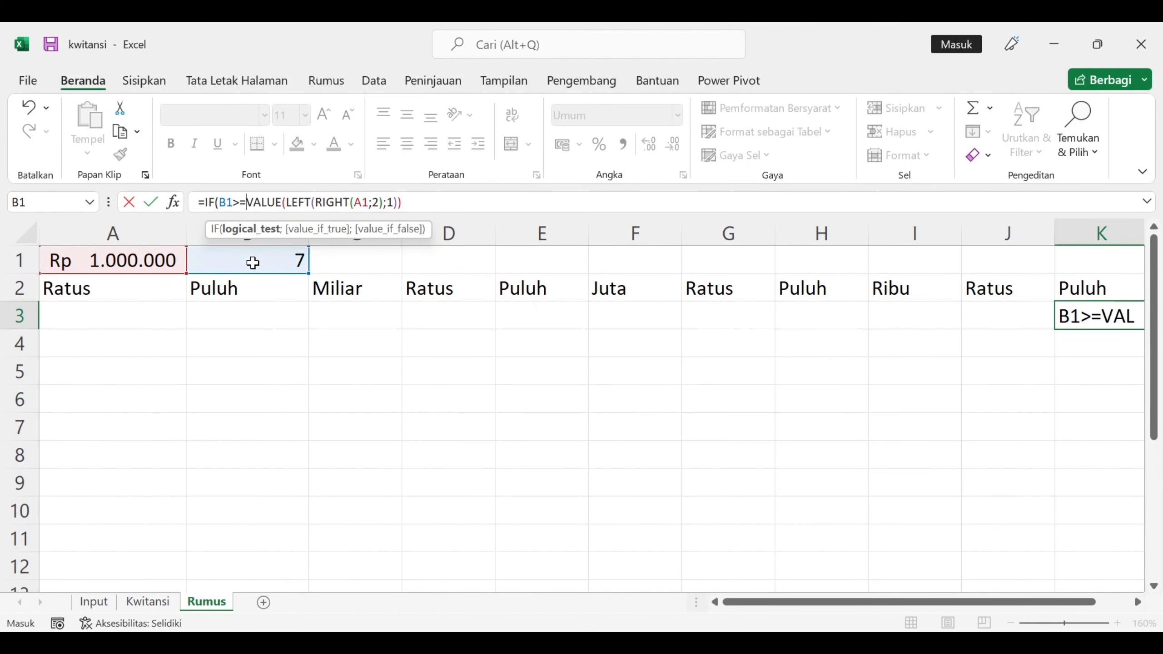
{"action": "type", "text": "2;"}
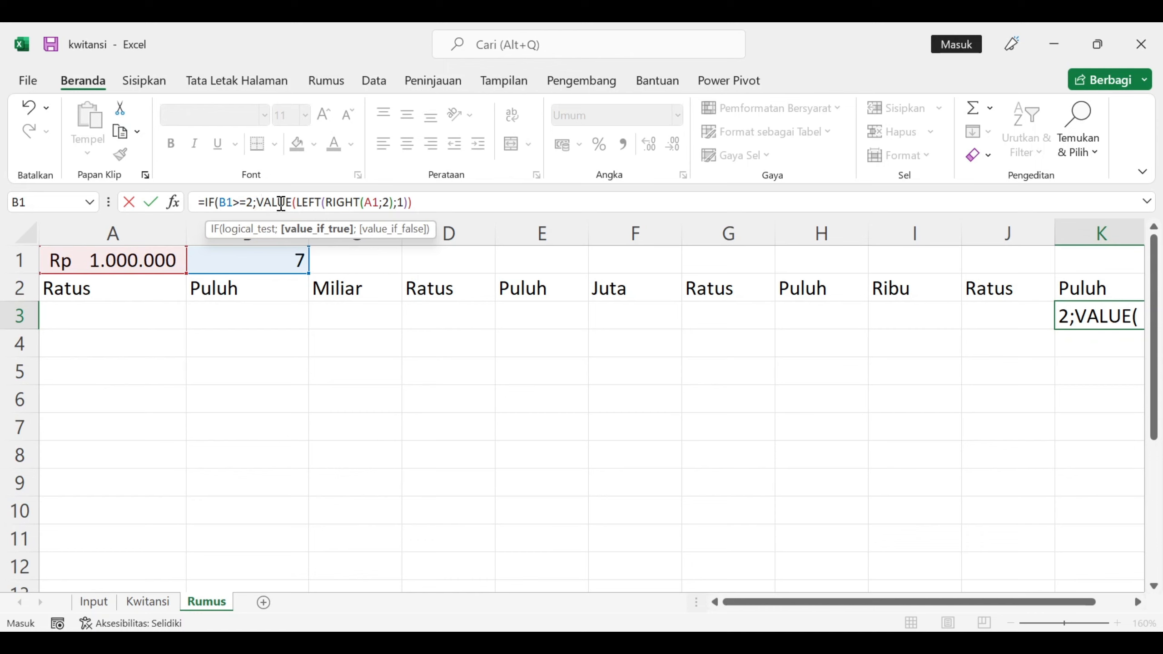
{"action": "left_click", "coordinate": [427, 206]}
{"action": "type", "text": ";\"\")"}
{"action": "key", "text": "Return"}
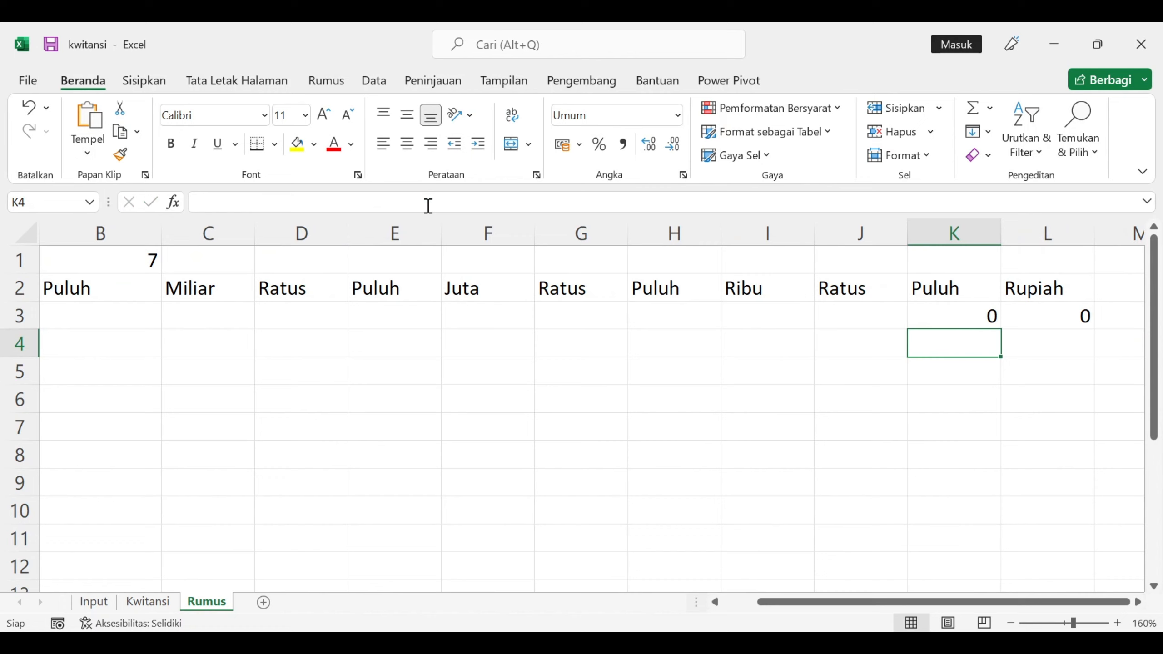
Make the B1 and A1 references in K3's formula absolute, as $B$1 and $A$1
{"action": "left_click", "coordinate": [967, 313]}
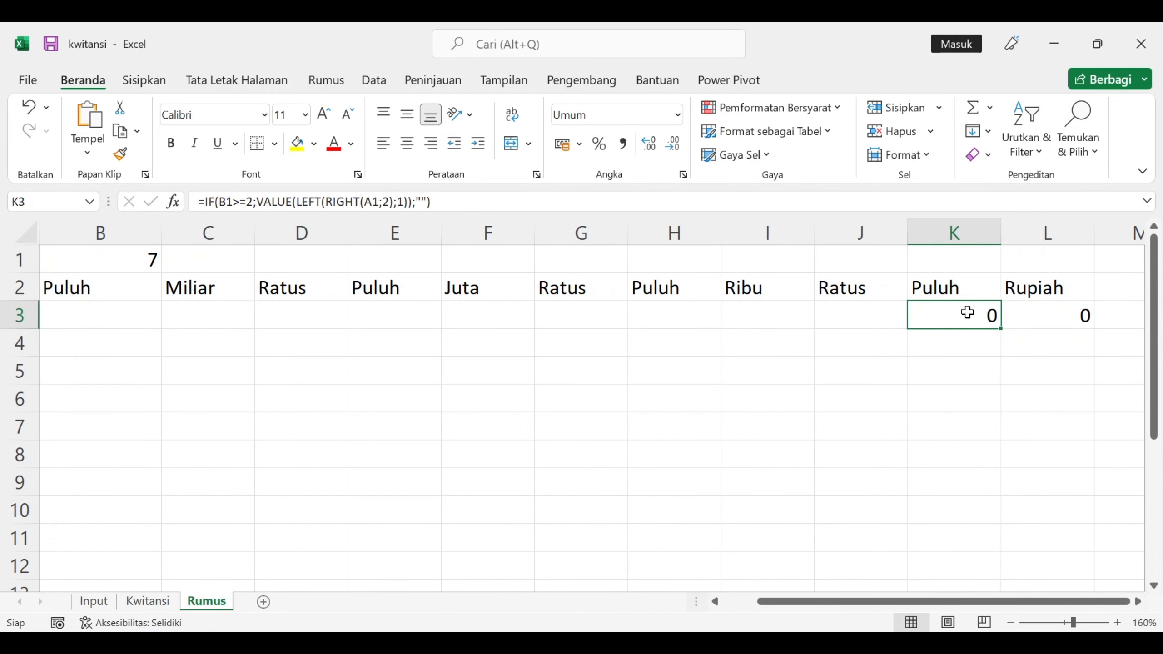
{"action": "left_click_drag", "start_coordinate": [865, 603], "coordinate": [830, 614]}
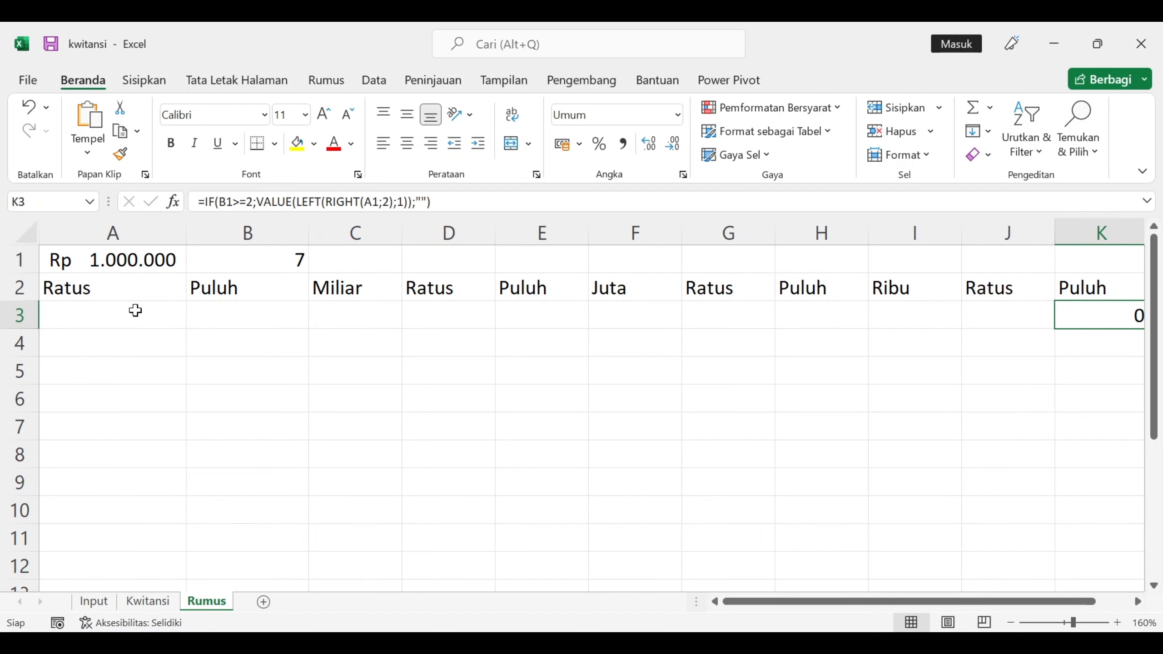
{"action": "left_click_drag", "start_coordinate": [913, 601], "coordinate": [947, 603]}
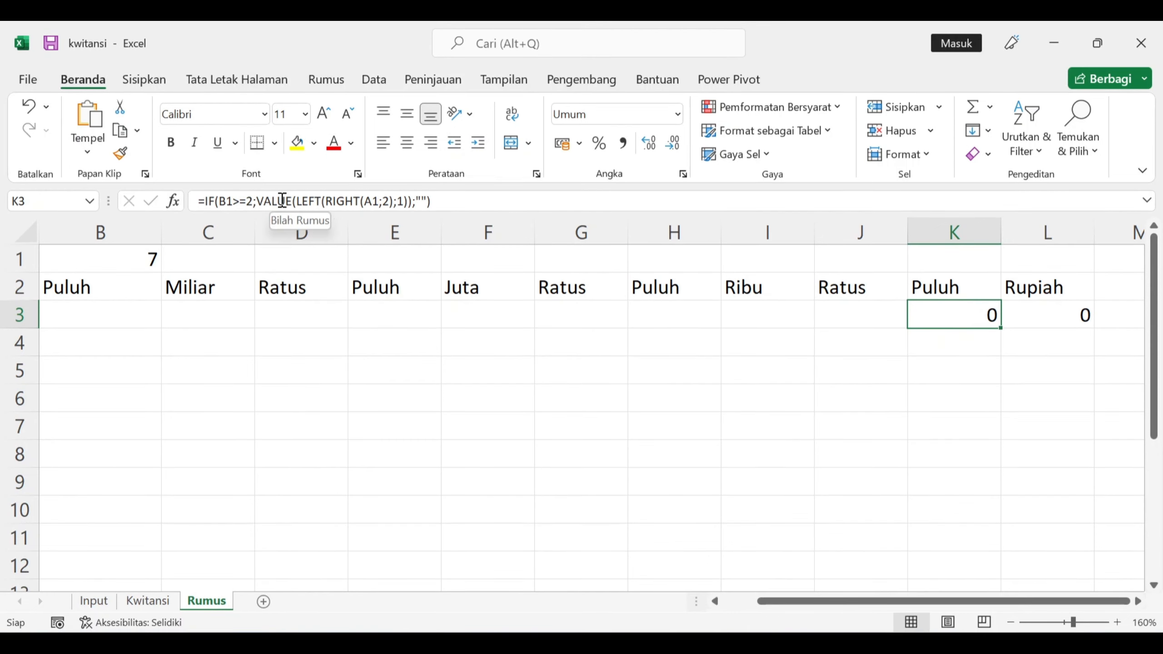
{"action": "double_click", "coordinate": [225, 202]}
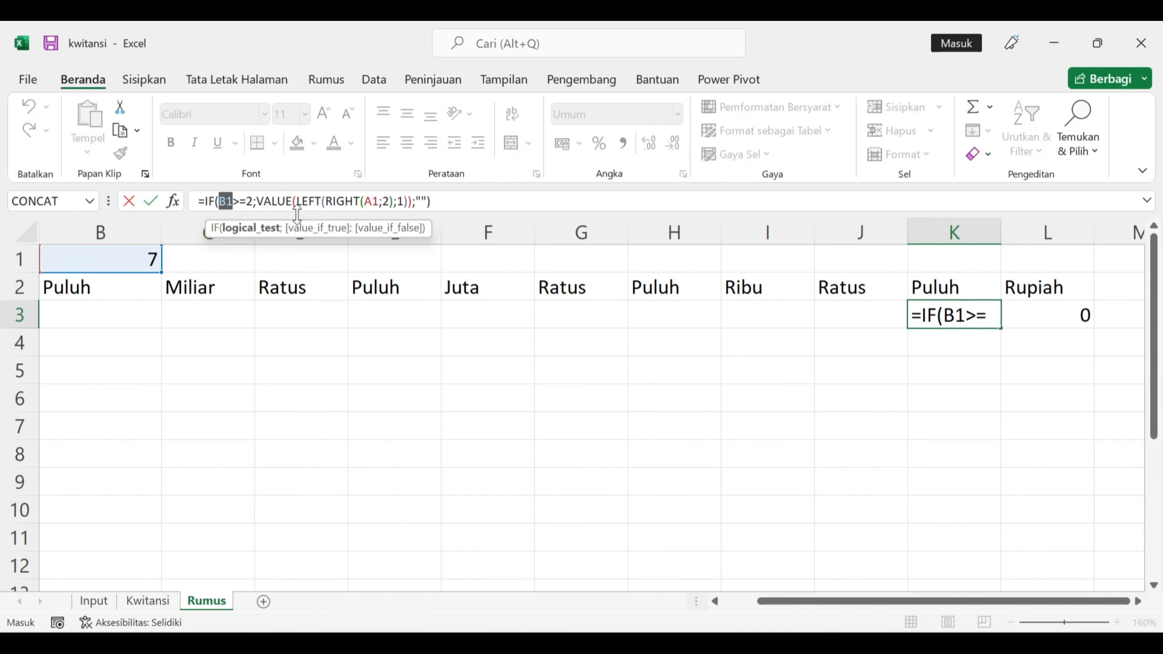
{"action": "key", "text": "F4"}
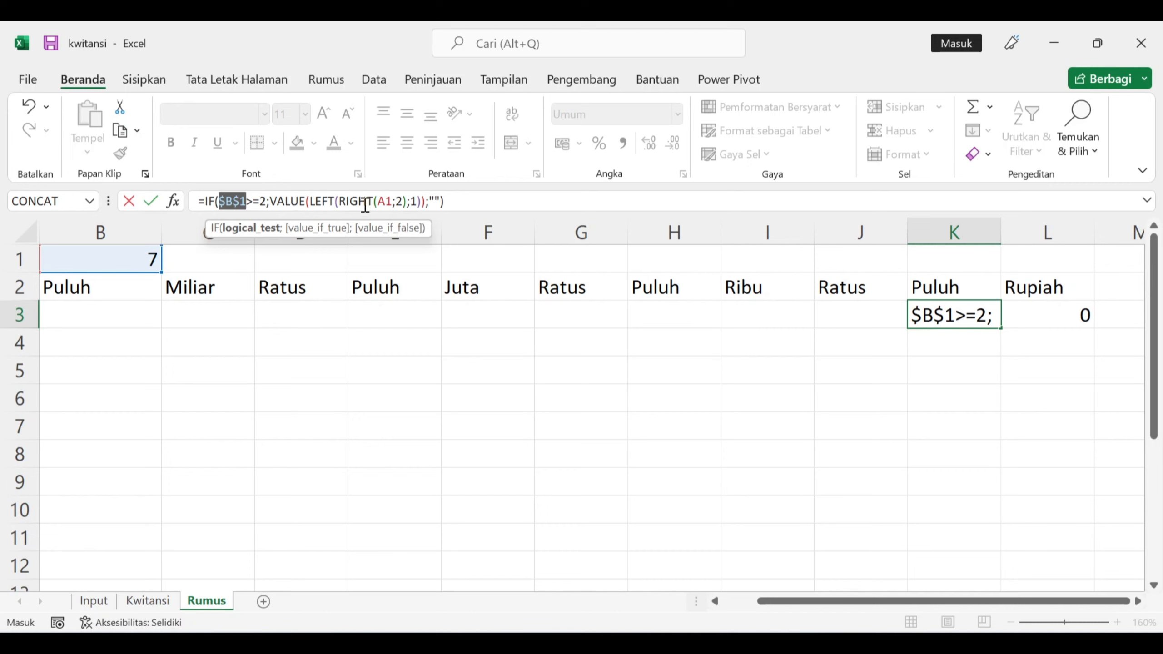
{"action": "double_click", "coordinate": [382, 202]}
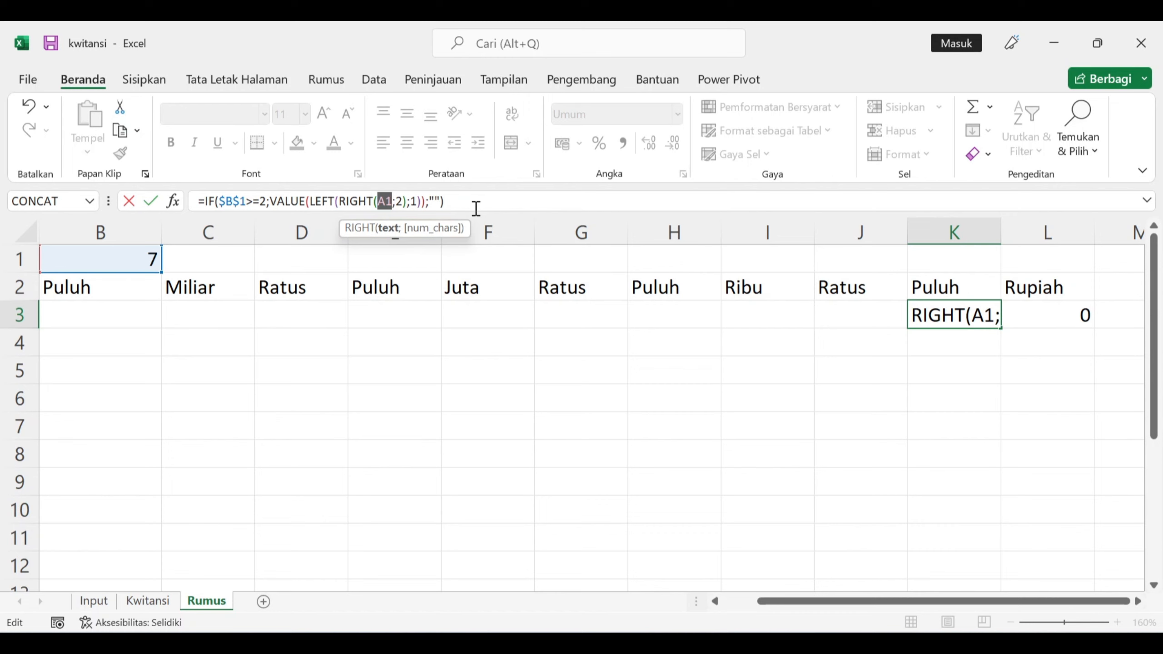
{"action": "key", "text": "F4"}
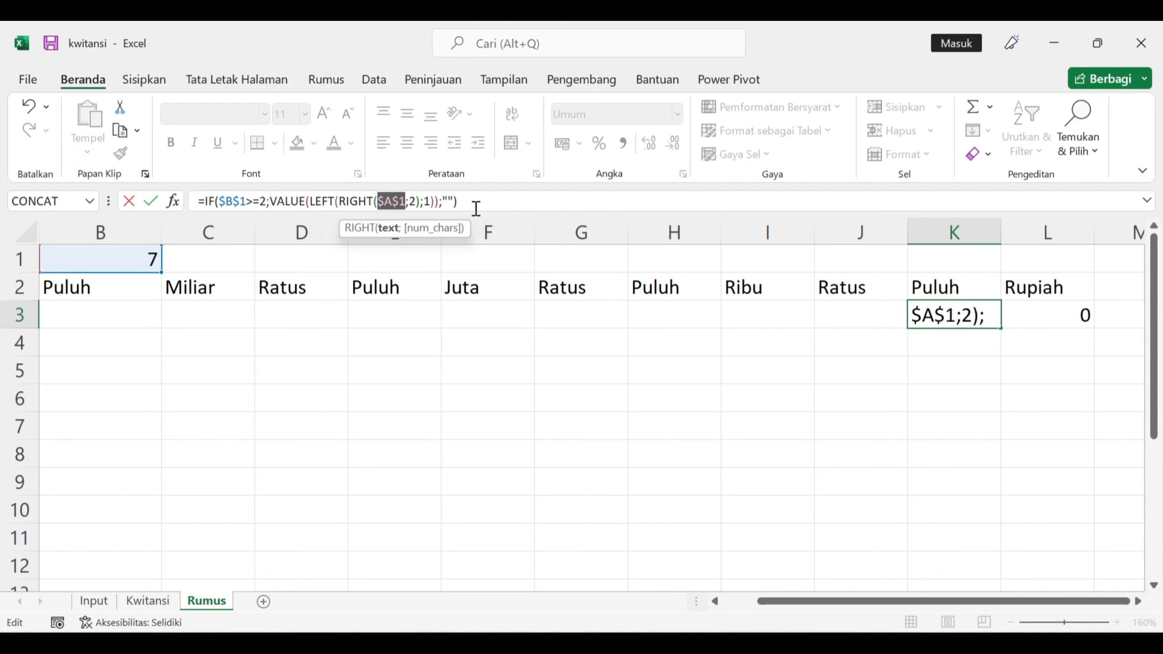
{"action": "key", "text": "Return"}
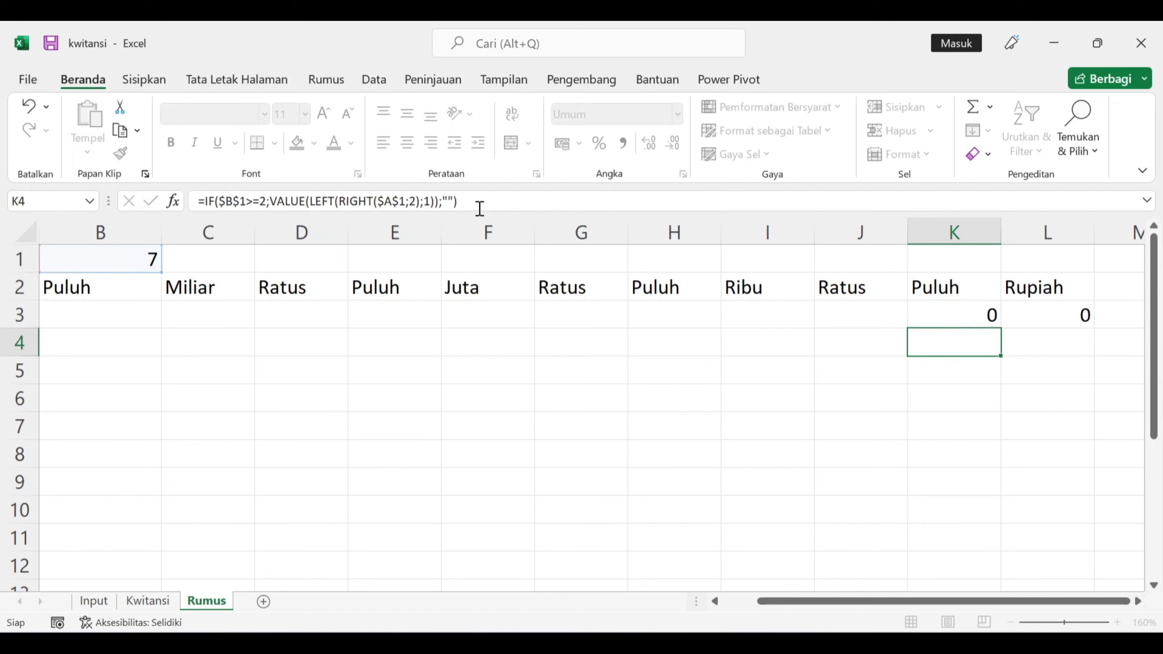
Copy the K3 formula to J3 and change both the digit-count condition and the RIGHT character count to 3
{"action": "key", "text": "Up"}
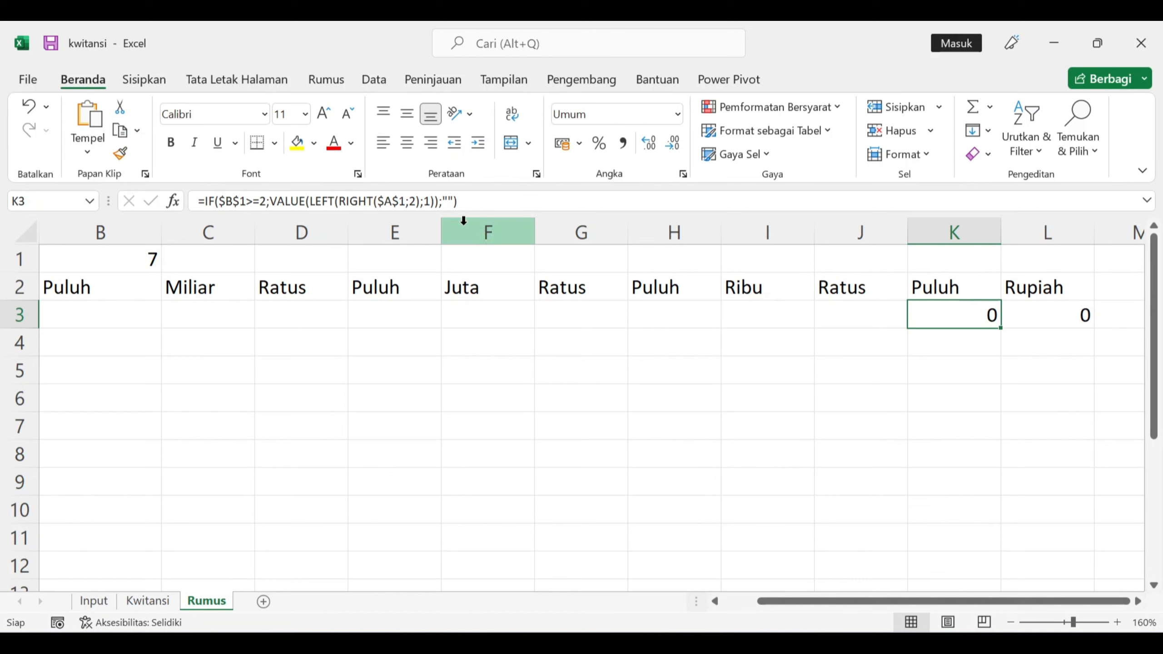
{"action": "key", "text": "ctrl+c"}
{"action": "left_click", "coordinate": [877, 324]}
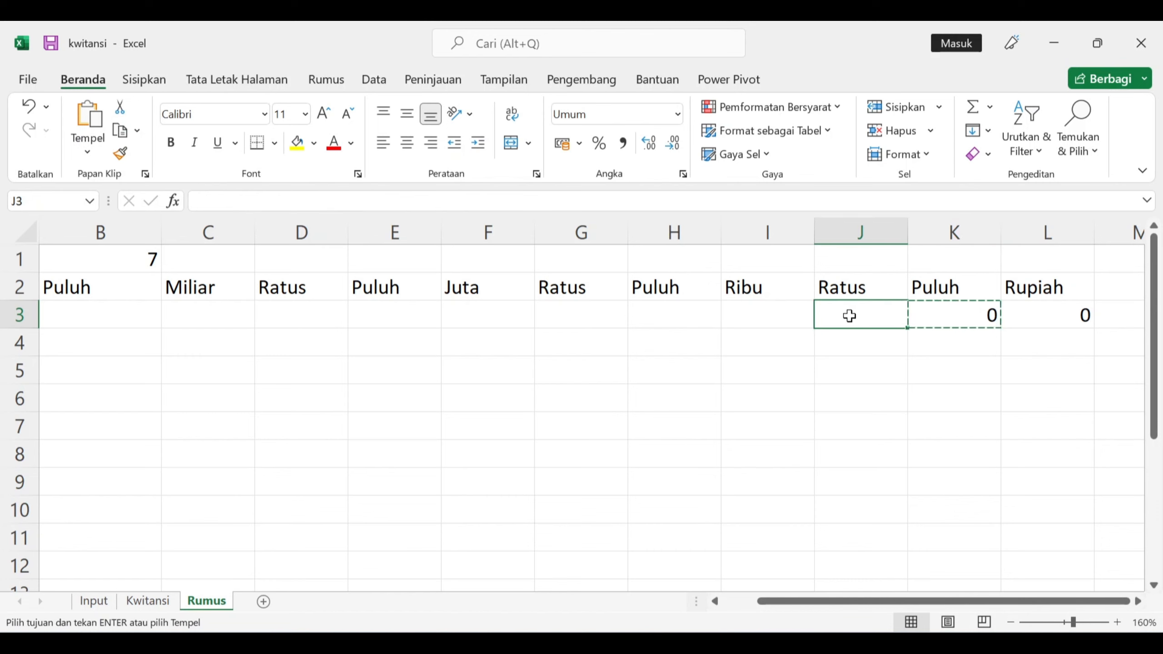
{"action": "key", "text": "ctrl+v"}
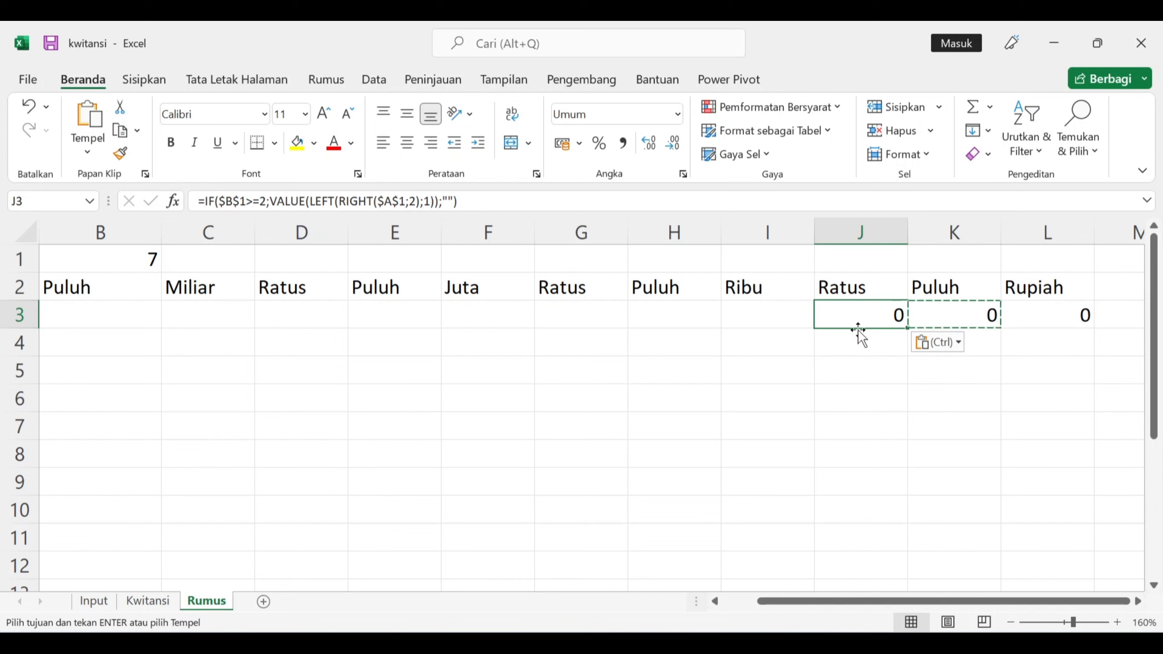
{"action": "double_click", "coordinate": [263, 201]}
{"action": "type", "text": "3"}
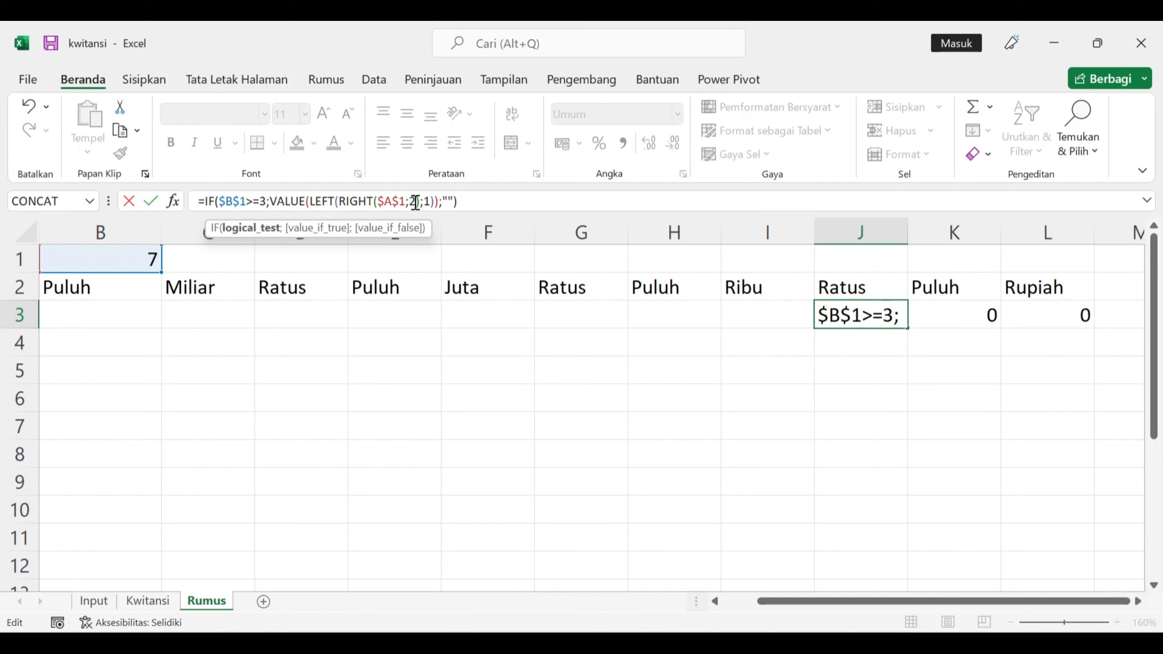
{"action": "double_click", "coordinate": [415, 202]}
{"action": "type", "text": "3"}
{"action": "key", "text": "Return"}
Copy the J3 formula to I3 under Ribu and change the condition and the RIGHT character count to 4
{"action": "left_click_drag", "start_coordinate": [823, 602], "coordinate": [641, 568]}
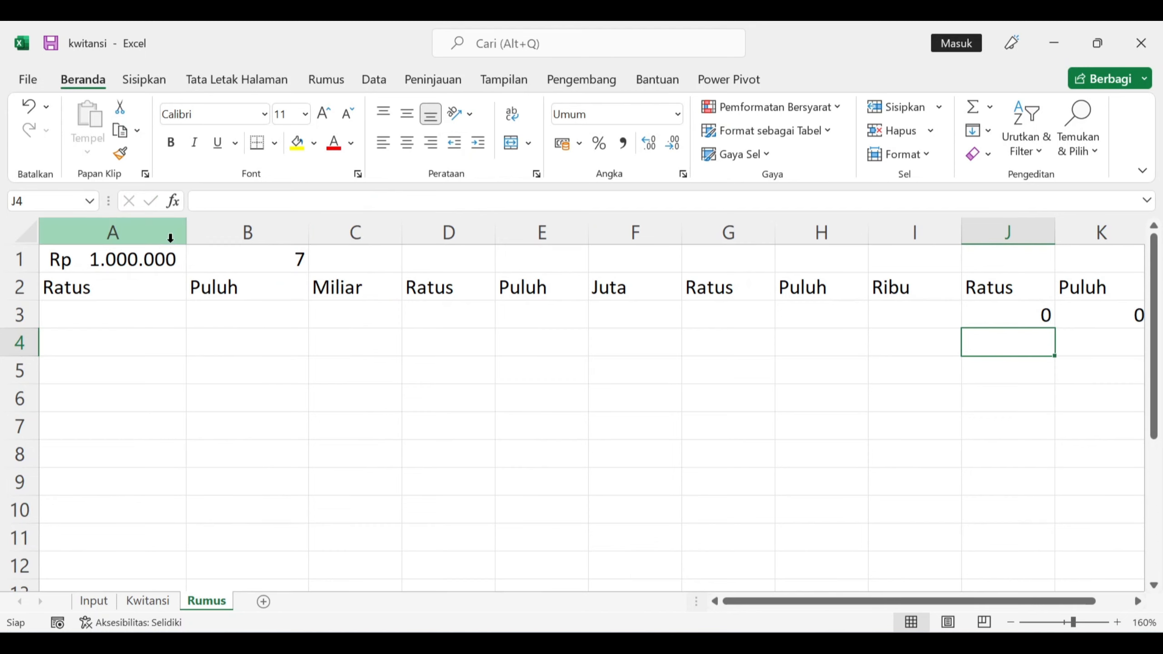
{"action": "left_click_drag", "start_coordinate": [789, 601], "coordinate": [824, 601]}
{"action": "left_click", "coordinate": [854, 319]}
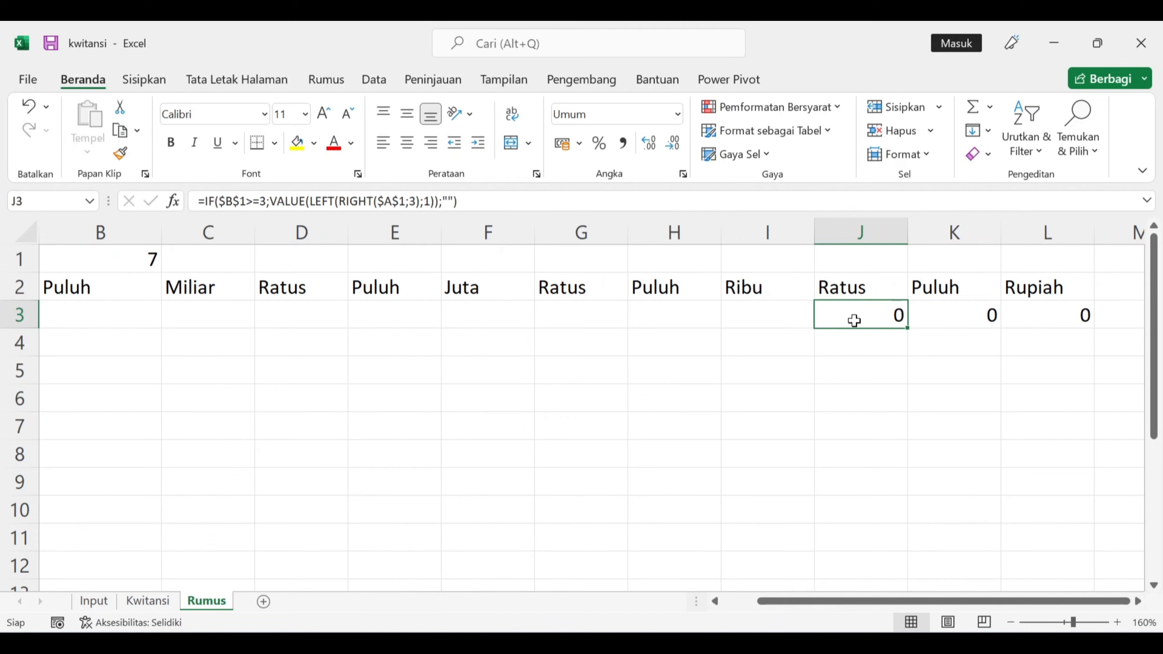
{"action": "key", "text": "ctrl+c"}
{"action": "left_click", "coordinate": [768, 312]}
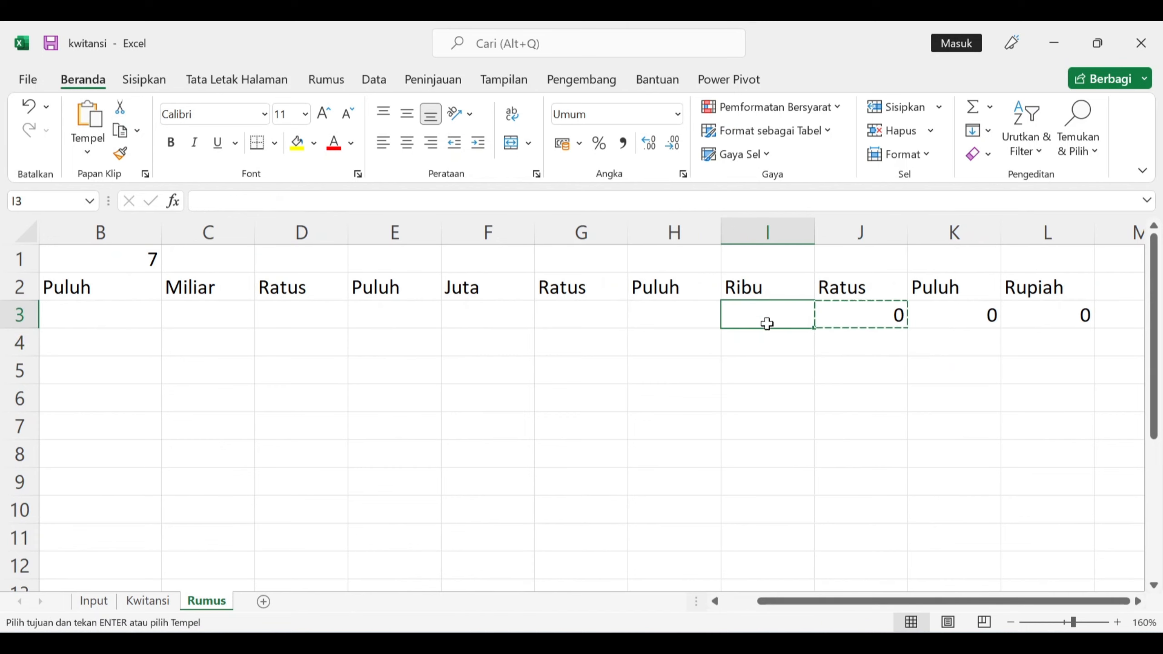
{"action": "key", "text": "ctrl+v"}
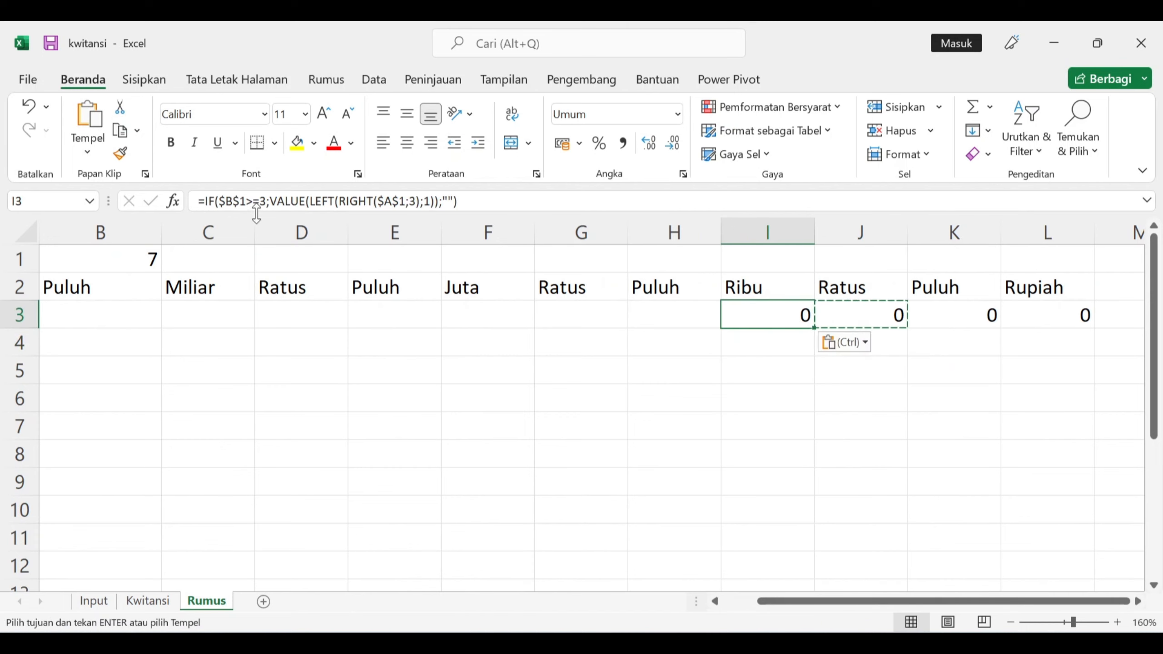
{"action": "left_click_drag", "start_coordinate": [267, 202], "coordinate": [259, 202]}
{"action": "type", "text": "4"}
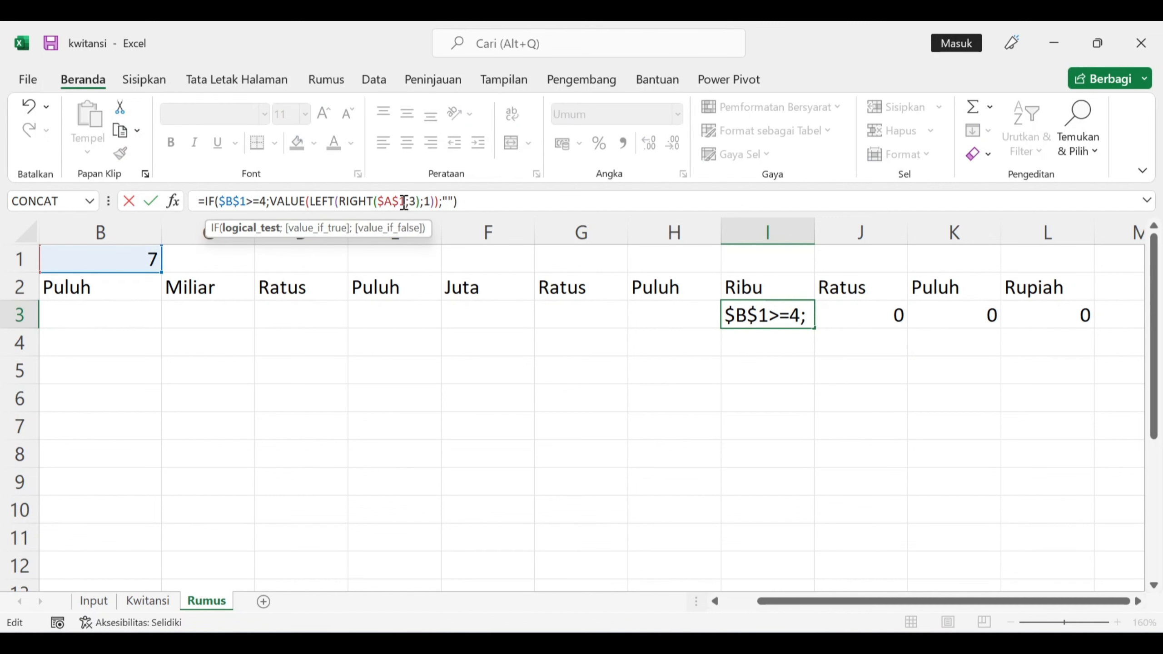
{"action": "type", "text": "4"}
{"action": "key", "text": "Return"}
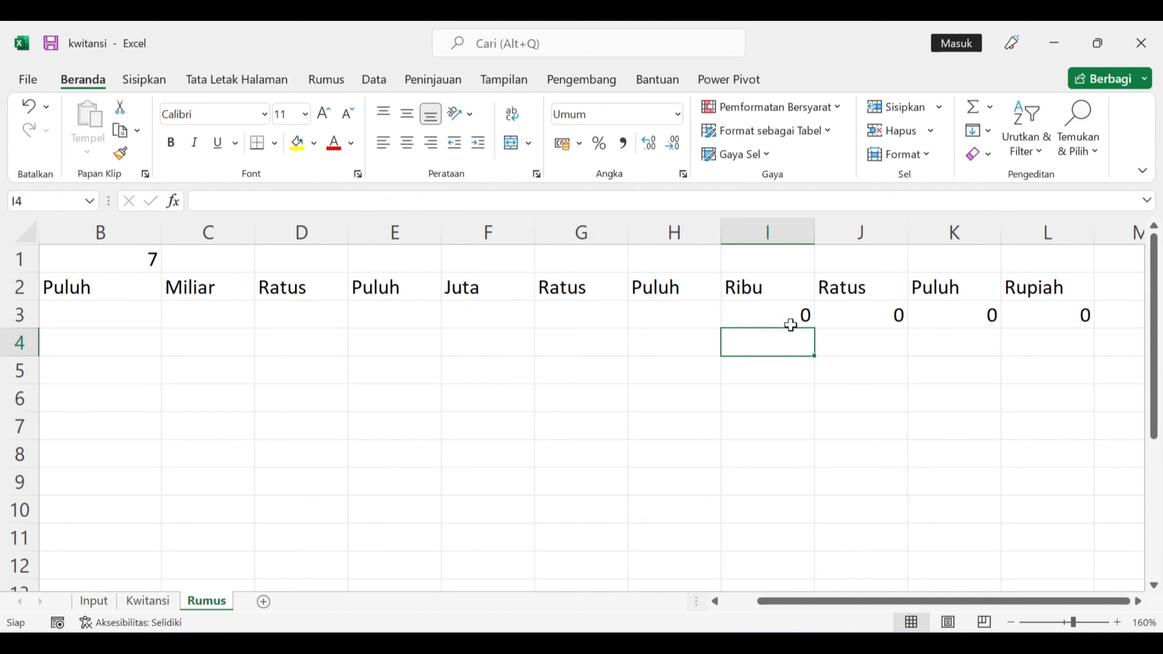
Fill the I3 formula into H3 and set its condition and RIGHT character count to 5
{"action": "left_click", "coordinate": [784, 312]}
{"action": "left_click_drag", "start_coordinate": [813, 328], "coordinate": [668, 314]}
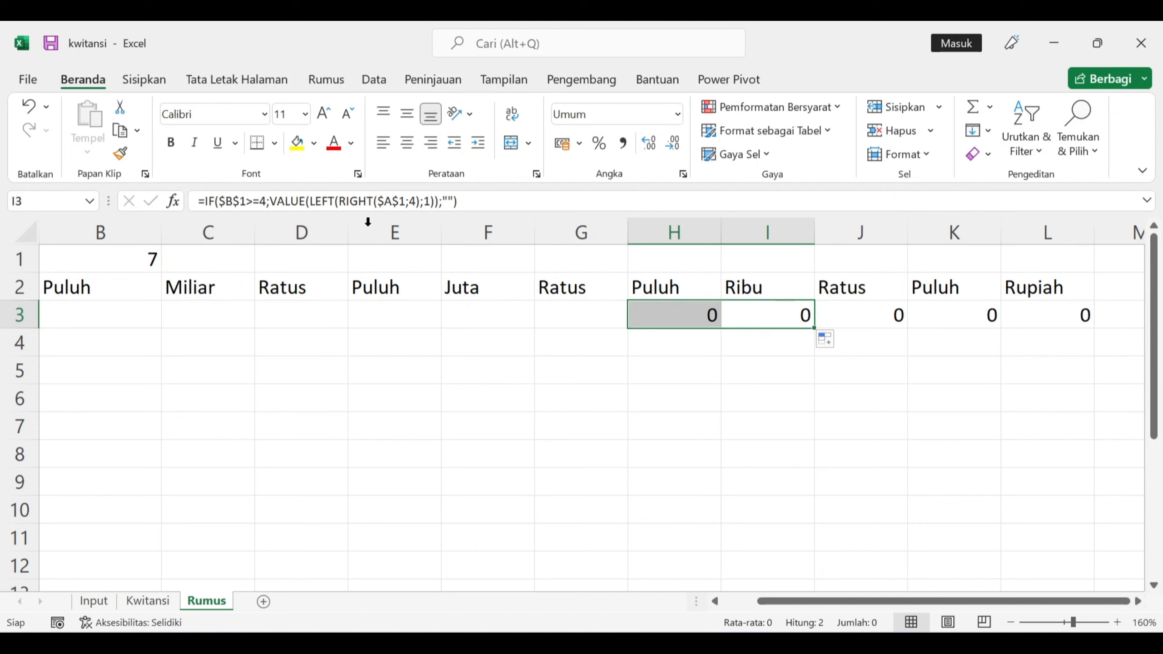
{"action": "left_click", "coordinate": [657, 317]}
{"action": "double_click", "coordinate": [265, 201]}
{"action": "type", "text": "5"}
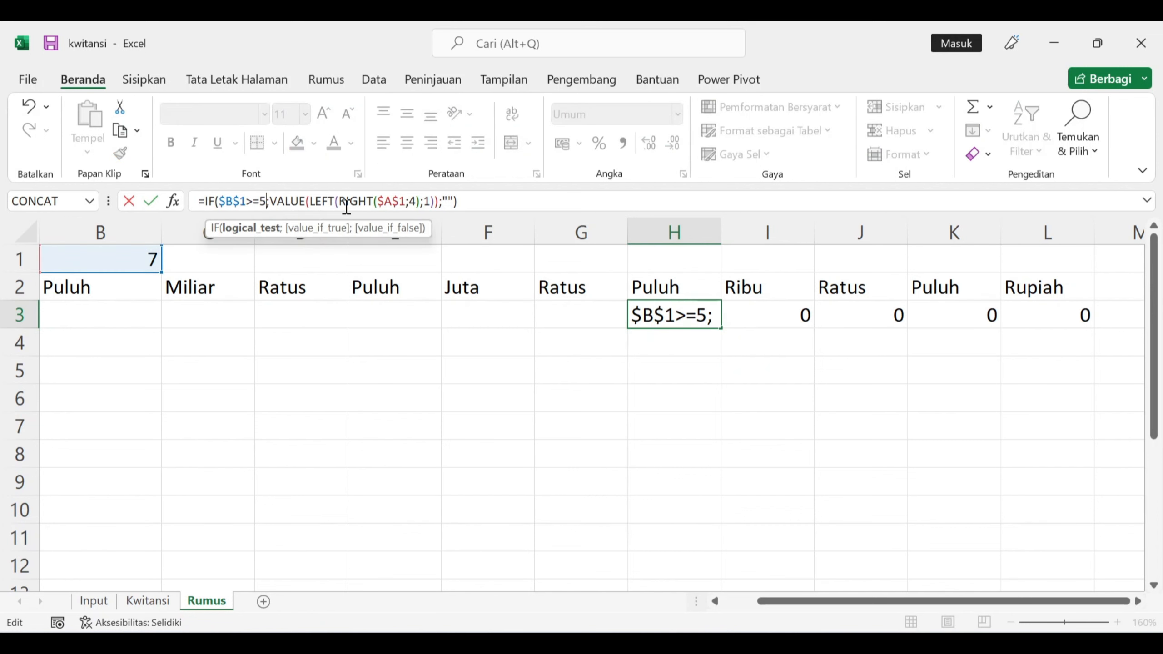
{"action": "double_click", "coordinate": [413, 202]}
{"action": "type", "text": "5"}
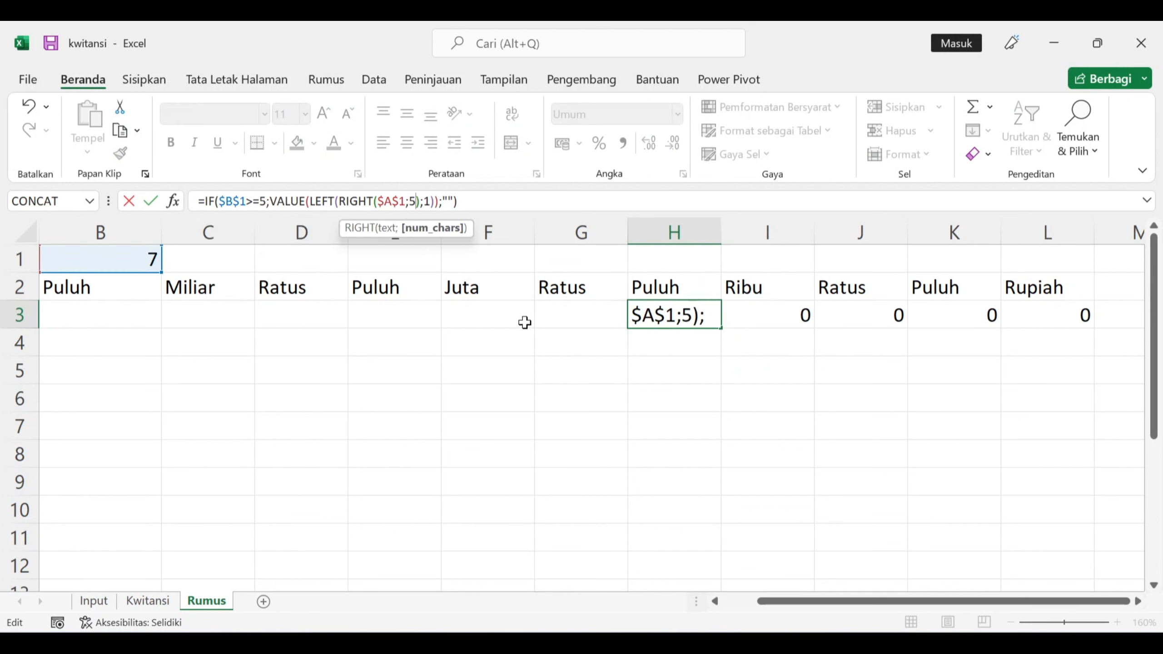
{"action": "key", "text": "Return"}
Extend the H3 formula to G3 and set its condition and RIGHT character count to 6
{"action": "left_click", "coordinate": [696, 322]}
{"action": "left_click_drag", "start_coordinate": [720, 328], "coordinate": [557, 323]}
{"action": "double_click", "coordinate": [264, 201]}
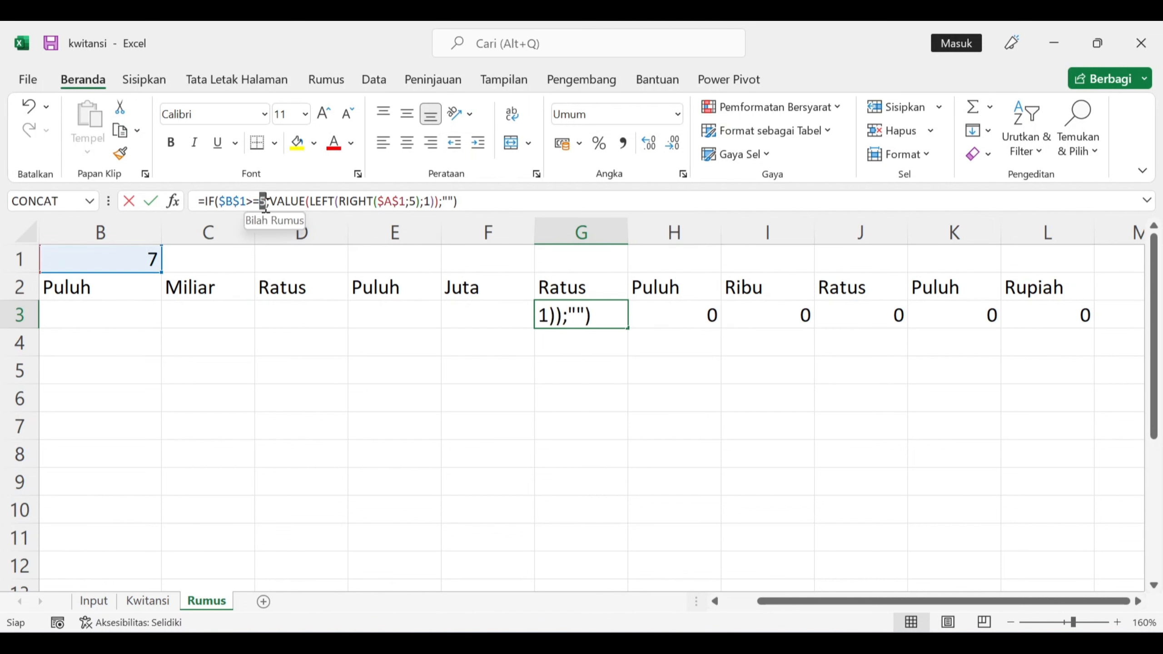
{"action": "type", "text": "6"}
{"action": "double_click", "coordinate": [413, 201]}
{"action": "type", "text": "6"}
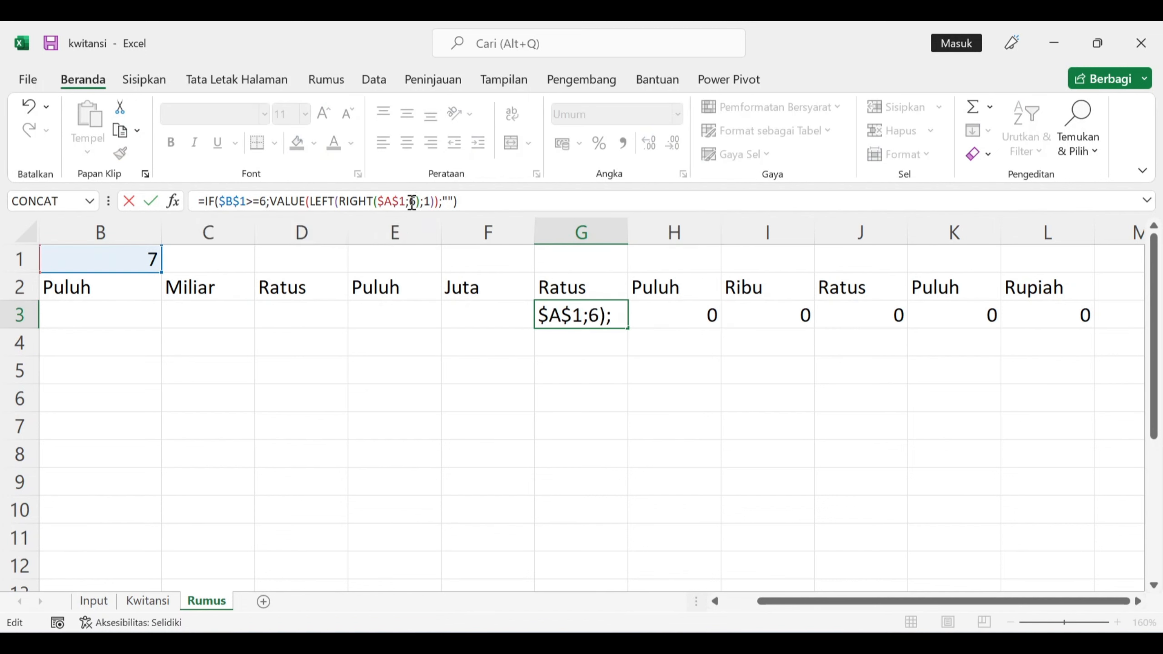
{"action": "key", "text": "Return"}
Fill the G3 formula into F3 under Juta and change the condition and RIGHT character count to 7
{"action": "left_click", "coordinate": [622, 323]}
{"action": "left_click_drag", "start_coordinate": [627, 328], "coordinate": [467, 304]}
{"action": "left_click", "coordinate": [466, 303]}
{"action": "double_click", "coordinate": [265, 201]}
{"action": "type", "text": "7"}
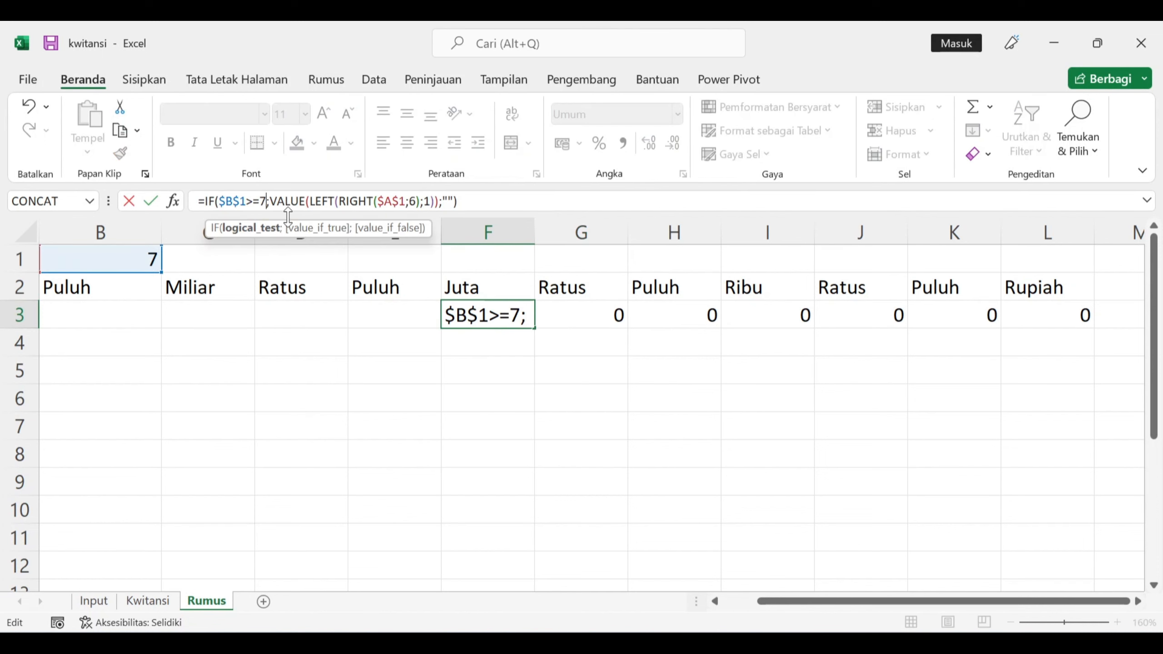
{"action": "left_click", "coordinate": [419, 202]}
{"action": "type", "text": "7"}
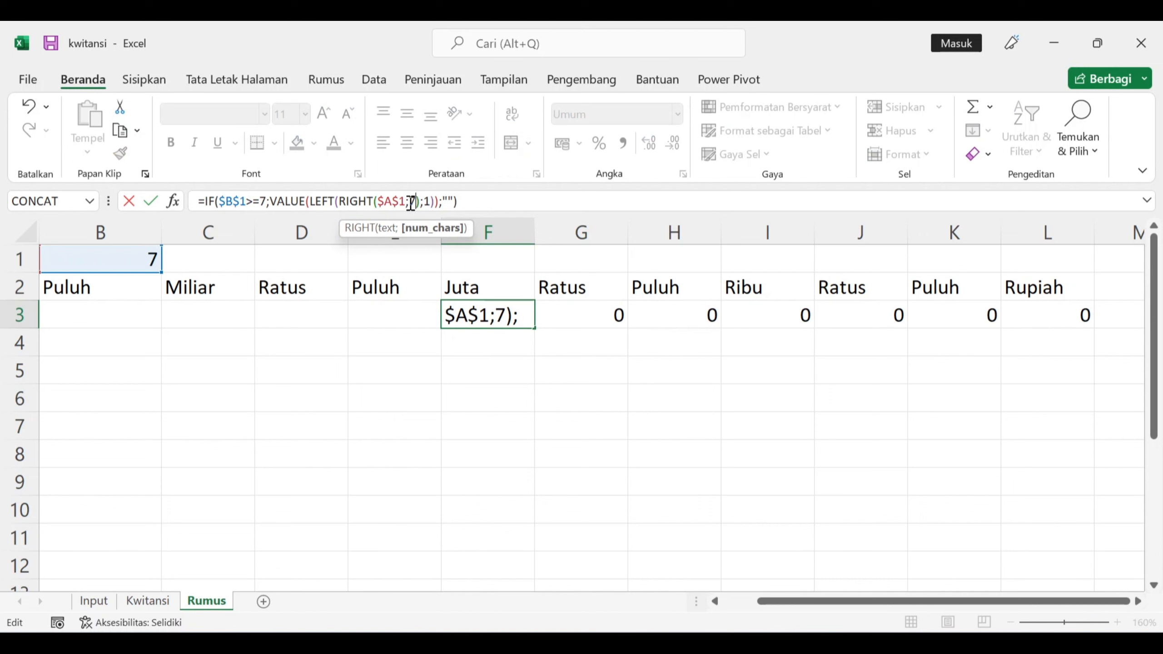
{"action": "key", "text": "Return"}
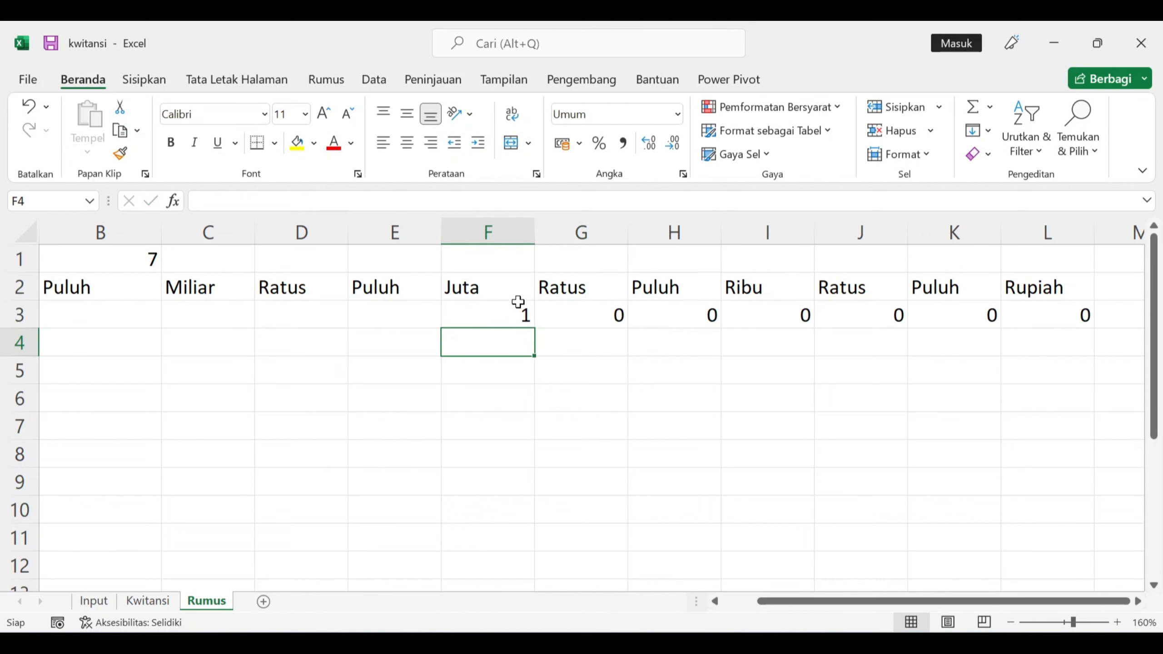
Extend the F3 formula to E3 and replace the condition value and RIGHT character count with 8
{"action": "left_click", "coordinate": [522, 316]}
{"action": "left_click_drag", "start_coordinate": [533, 327], "coordinate": [384, 316]}
{"action": "left_click", "coordinate": [385, 316]}
{"action": "left_click", "coordinate": [264, 200]}
{"action": "key", "text": "BackSpace"}
{"action": "type", "text": "8"}
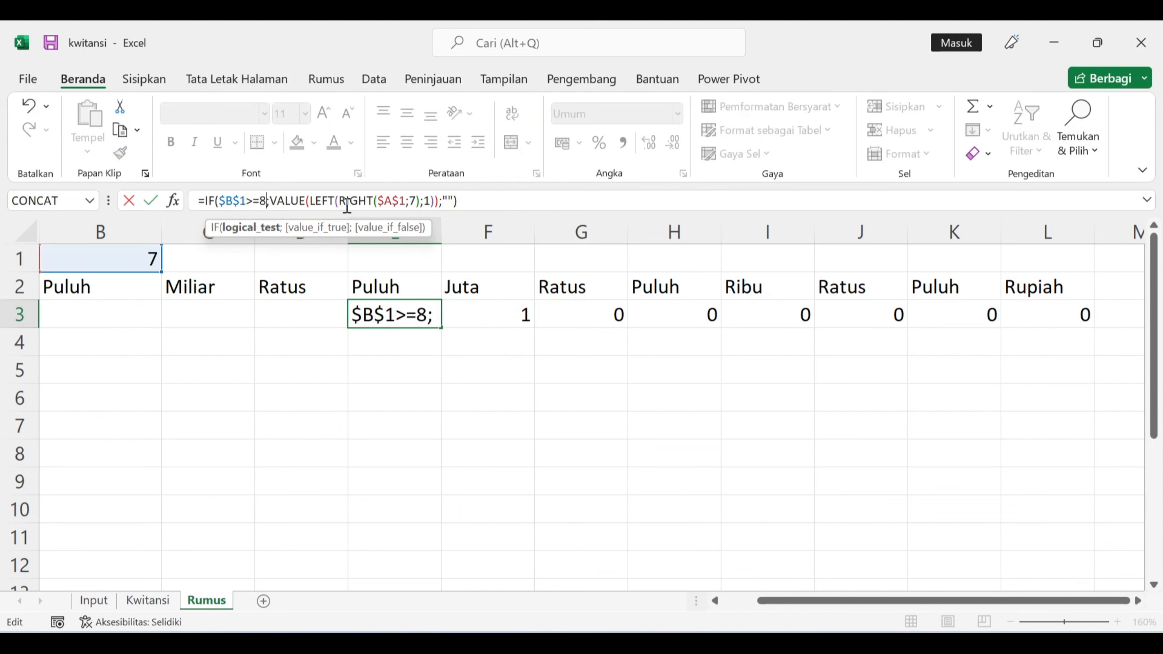
{"action": "left_click", "coordinate": [415, 201]}
{"action": "key", "text": "BackSpace"}
{"action": "type", "text": "8"}
{"action": "key", "text": "Return"}
Fill the E3 formula into D3 and change its condition and RIGHT character count to 9
{"action": "left_click", "coordinate": [390, 315]}
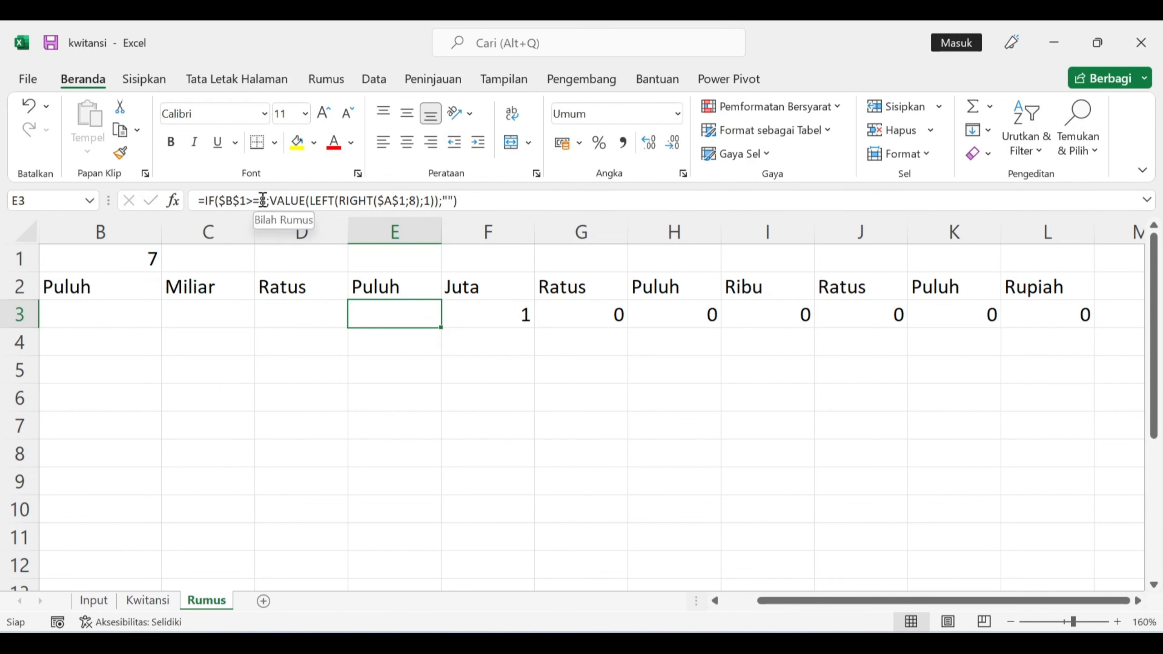
{"action": "left_click_drag", "start_coordinate": [831, 605], "coordinate": [797, 604]}
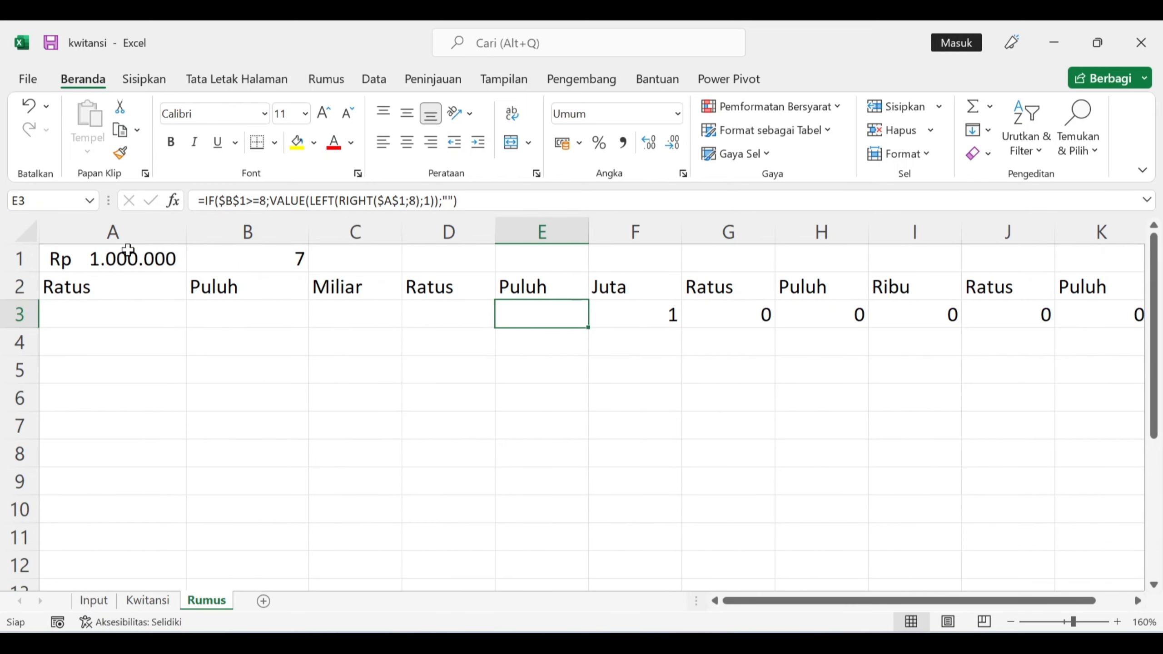
{"action": "left_click_drag", "start_coordinate": [582, 332], "coordinate": [443, 314]}
{"action": "double_click", "coordinate": [260, 202]}
{"action": "type", "text": "9"}
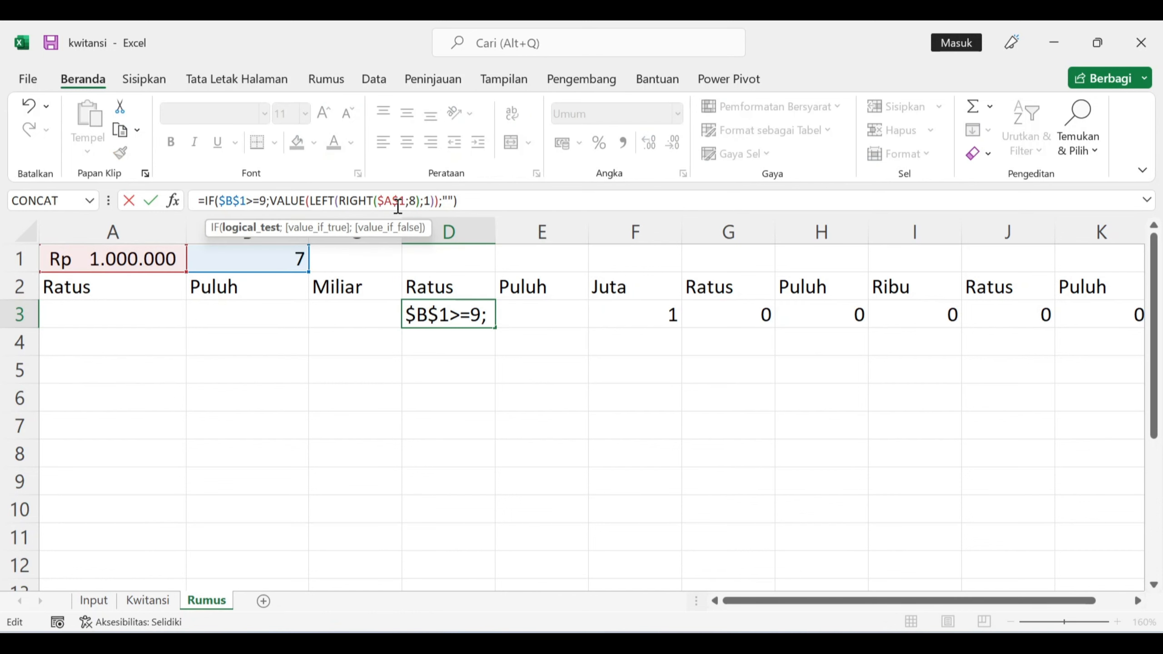
{"action": "double_click", "coordinate": [410, 202]}
{"action": "type", "text": "9"}
{"action": "key", "text": "Return"}
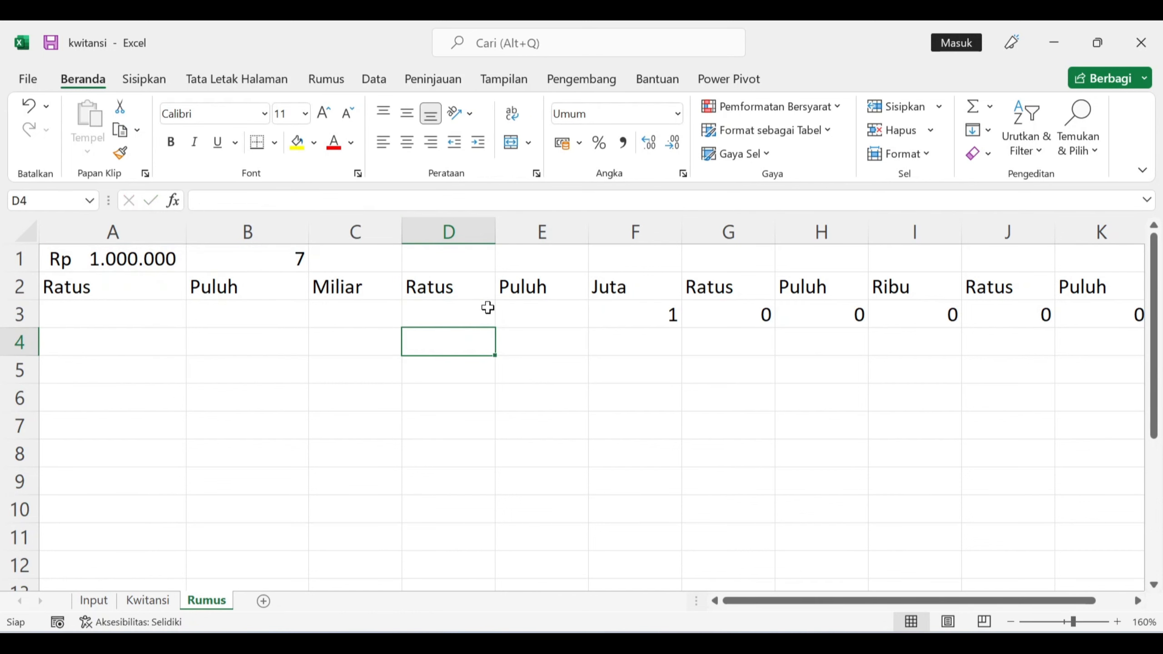
Fill the D3 formula into C3 under Miliar and change its condition and RIGHT character count to 10
{"action": "left_click", "coordinate": [488, 311]}
{"action": "left_click_drag", "start_coordinate": [493, 327], "coordinate": [350, 308]}
{"action": "double_click", "coordinate": [261, 201]}
{"action": "type", "text": "10"}
{"action": "double_click", "coordinate": [419, 201]}
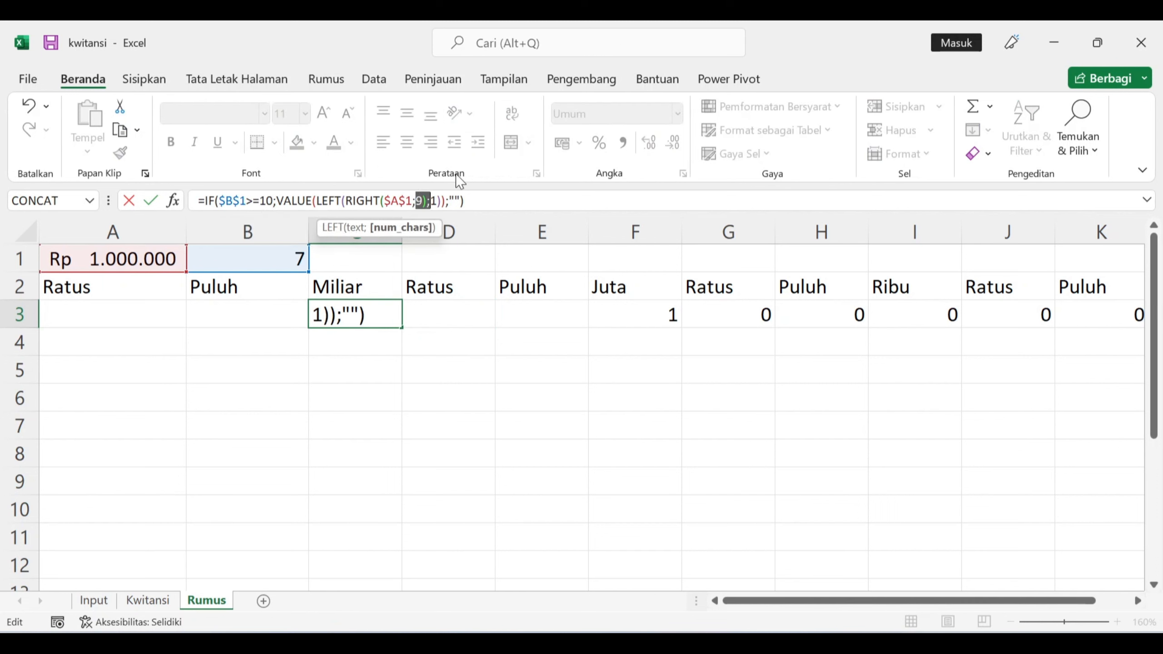
{"action": "type", "text": "10"}
{"action": "key", "text": "Return"}
Extend the C3 formula to B3 and set the condition value and RIGHT character count to 11
{"action": "left_click", "coordinate": [369, 320]}
{"action": "left_click_drag", "start_coordinate": [402, 327], "coordinate": [218, 322]}
{"action": "left_click", "coordinate": [234, 317]}
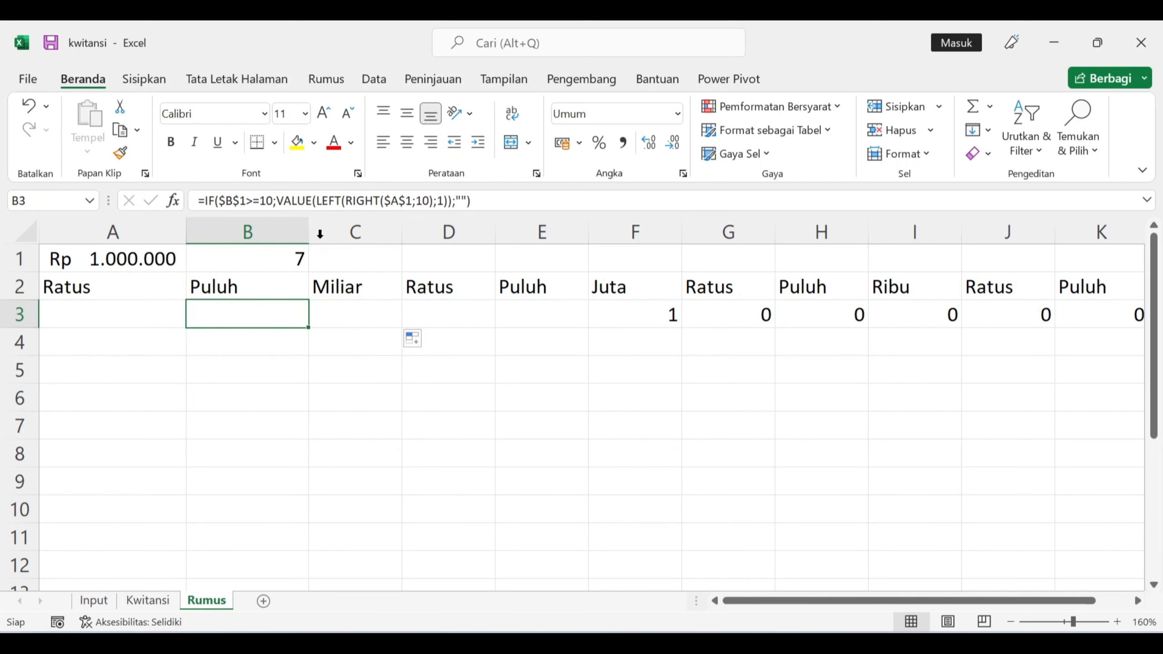
{"action": "double_click", "coordinate": [427, 200]}
{"action": "type", "text": "11"}
{"action": "double_click", "coordinate": [270, 200]}
{"action": "type", "text": "11"}
{"action": "key", "text": "Return"}
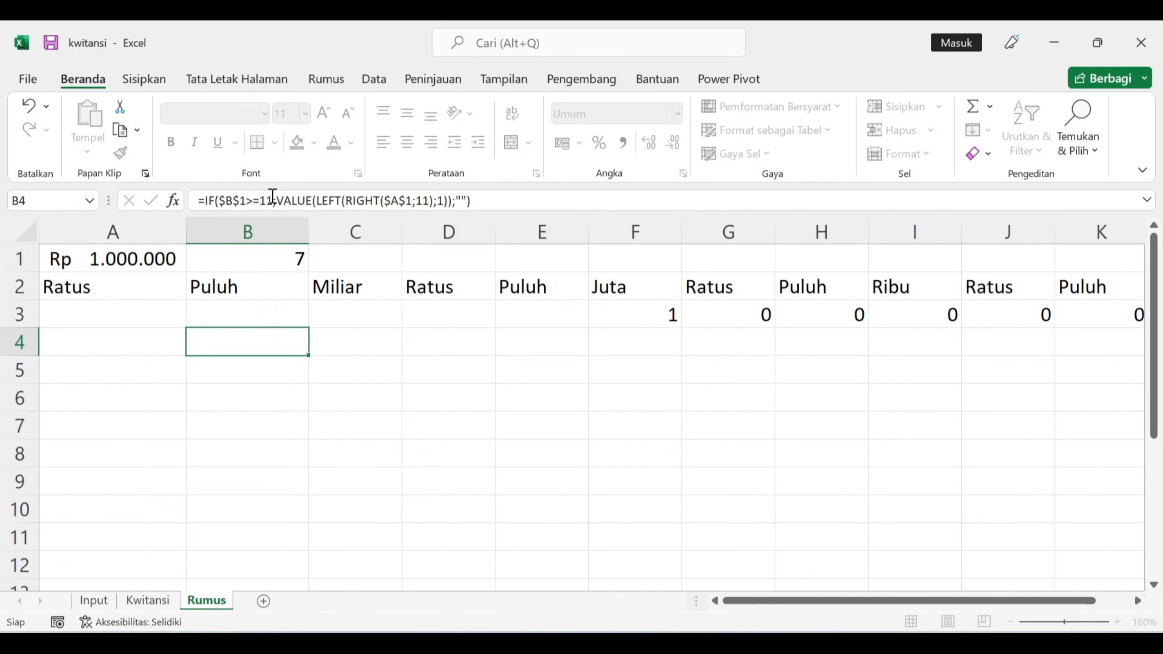
Fill the B3 formula into A3 and change its condition and RIGHT character count to 12
{"action": "left_click", "coordinate": [278, 314]}
{"action": "left_click_drag", "start_coordinate": [308, 327], "coordinate": [93, 316]}
{"action": "left_click", "coordinate": [94, 312]}
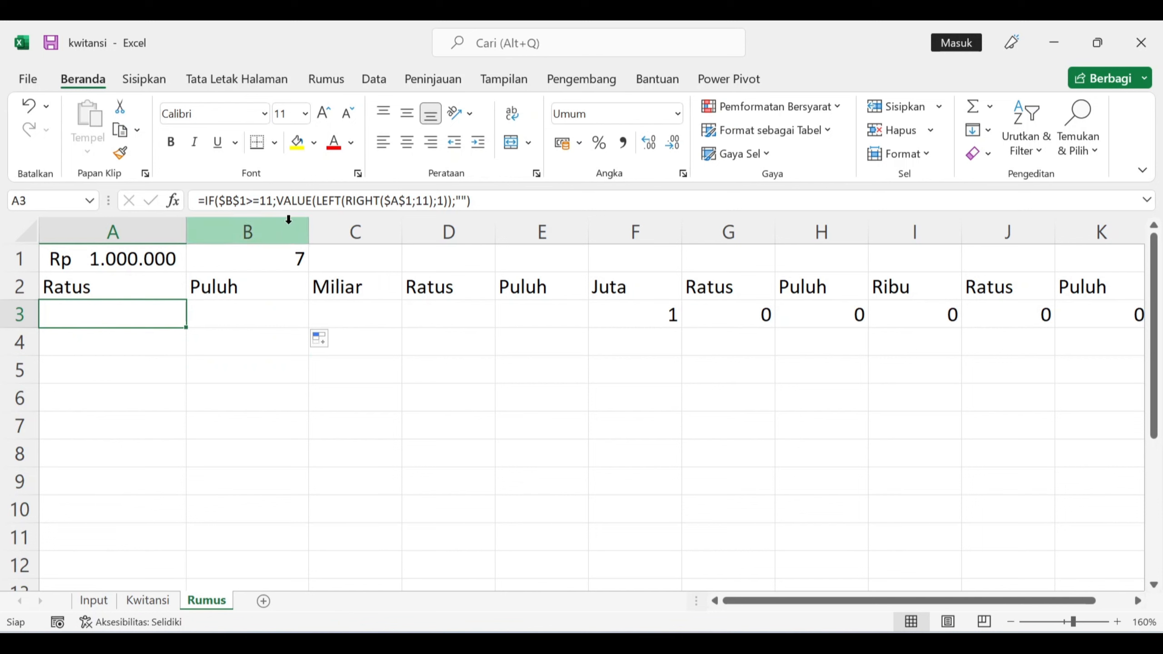
{"action": "left_click", "coordinate": [270, 200]}
{"action": "left_click_drag", "start_coordinate": [269, 200], "coordinate": [273, 204]}
{"action": "type", "text": "2"}
{"action": "left_click_drag", "start_coordinate": [422, 201], "coordinate": [428, 204]}
{"action": "type", "text": "2"}
{"action": "key", "text": "Return"}
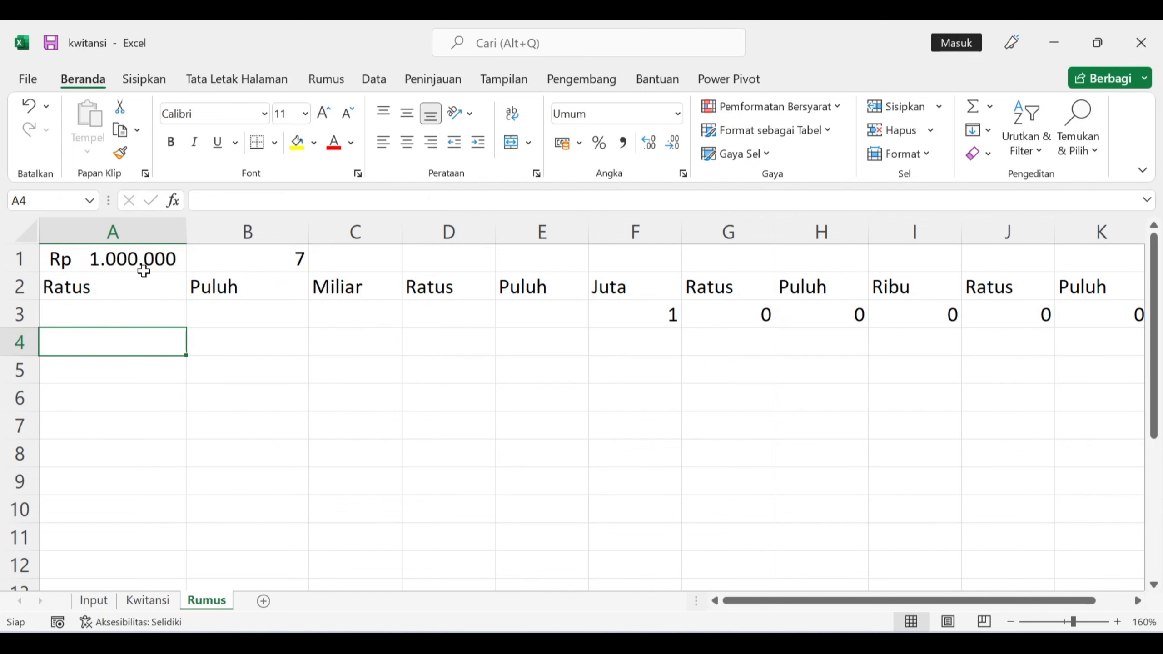
Shade the digit formula cells A3:L3 with a light orange theme fill
{"action": "left_click_drag", "start_coordinate": [820, 604], "coordinate": [855, 603]}
{"action": "left_click_drag", "start_coordinate": [1048, 315], "coordinate": [37, 315]}
{"action": "left_click", "coordinate": [313, 143]}
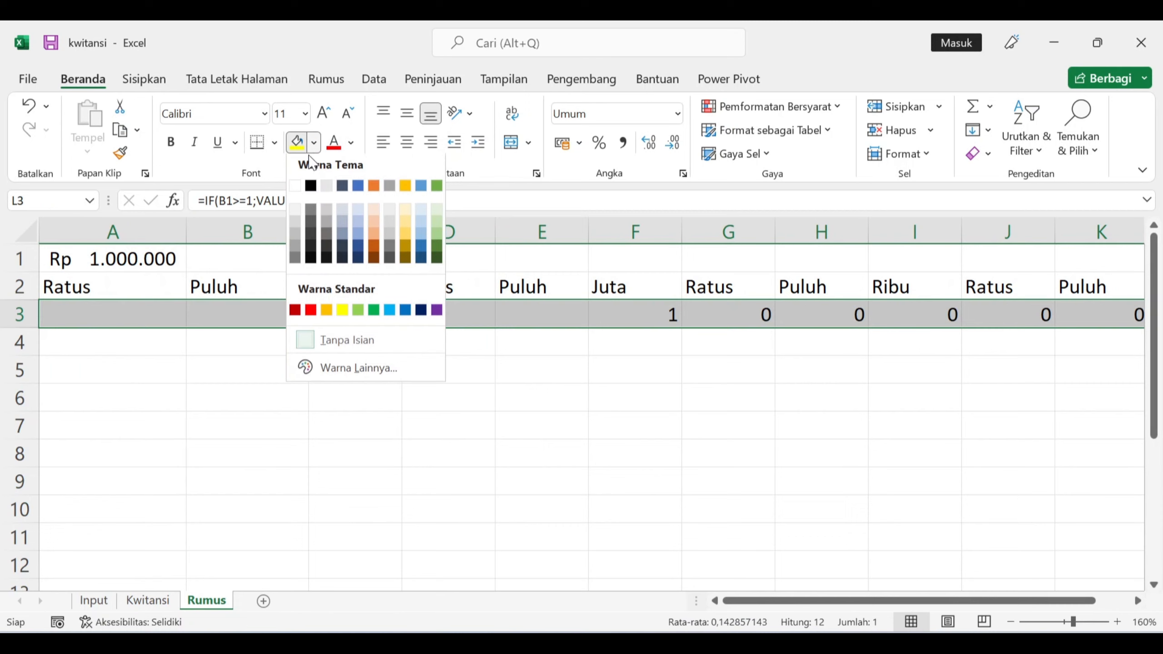
{"action": "left_click", "coordinate": [375, 211]}
Enter the formula =IF(K3=1;"";L3) in L4 under the Rupiah column
{"action": "left_click", "coordinate": [567, 346]}
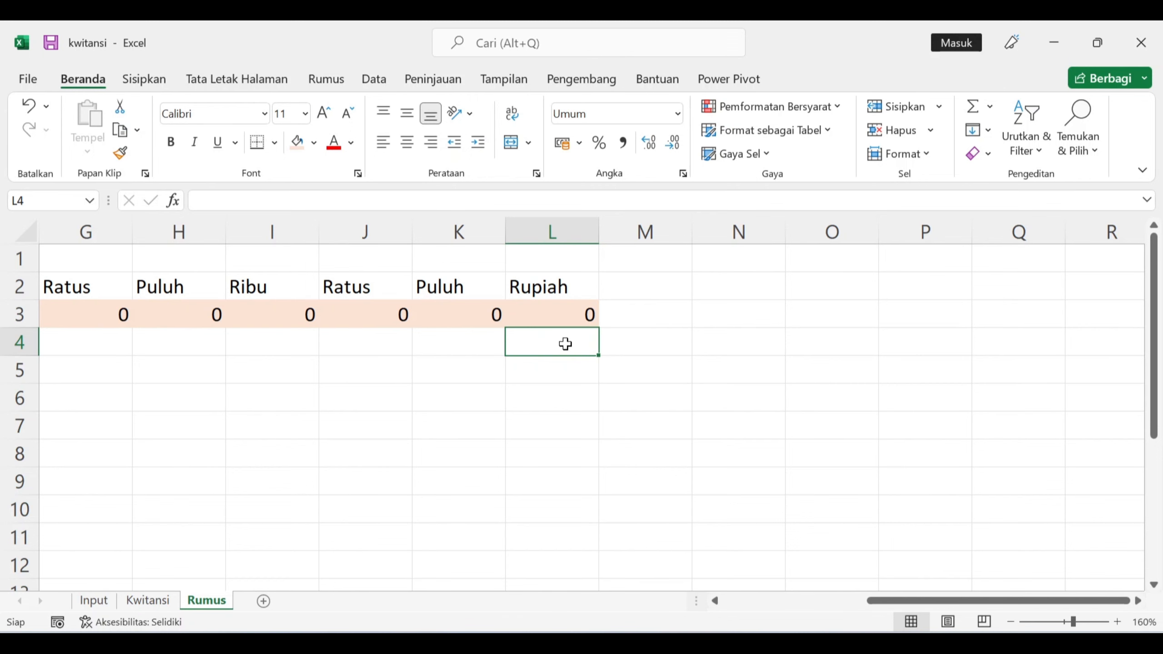
{"action": "type", "text": "=IF("}
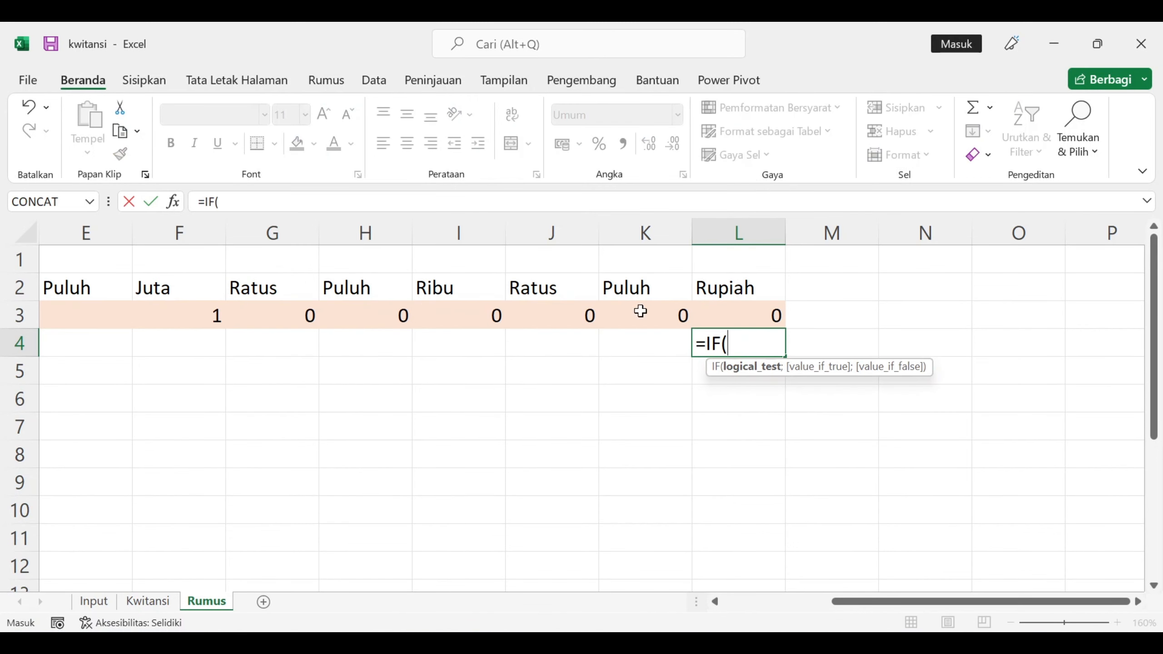
{"action": "left_click", "coordinate": [645, 314]}
{"action": "type", "text": "="}
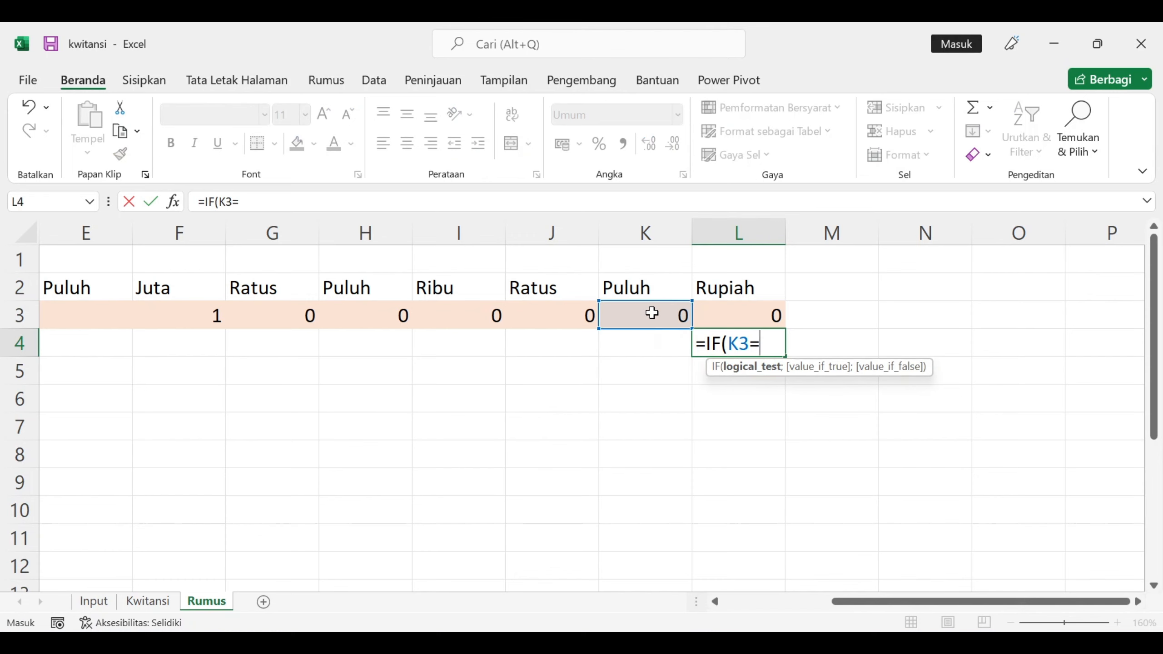
{"action": "type", "text": "1\""}
{"action": "key", "text": "BackSpace"}
{"action": "type", "text": ";"}
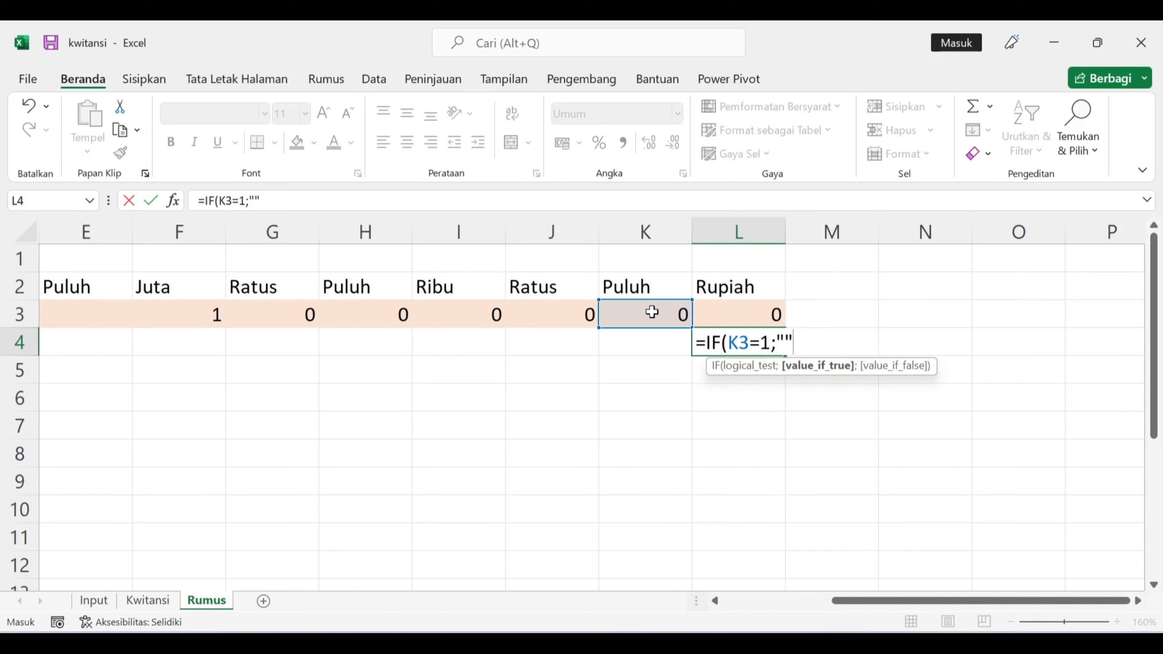
{"action": "type", "text": "\"\";"}
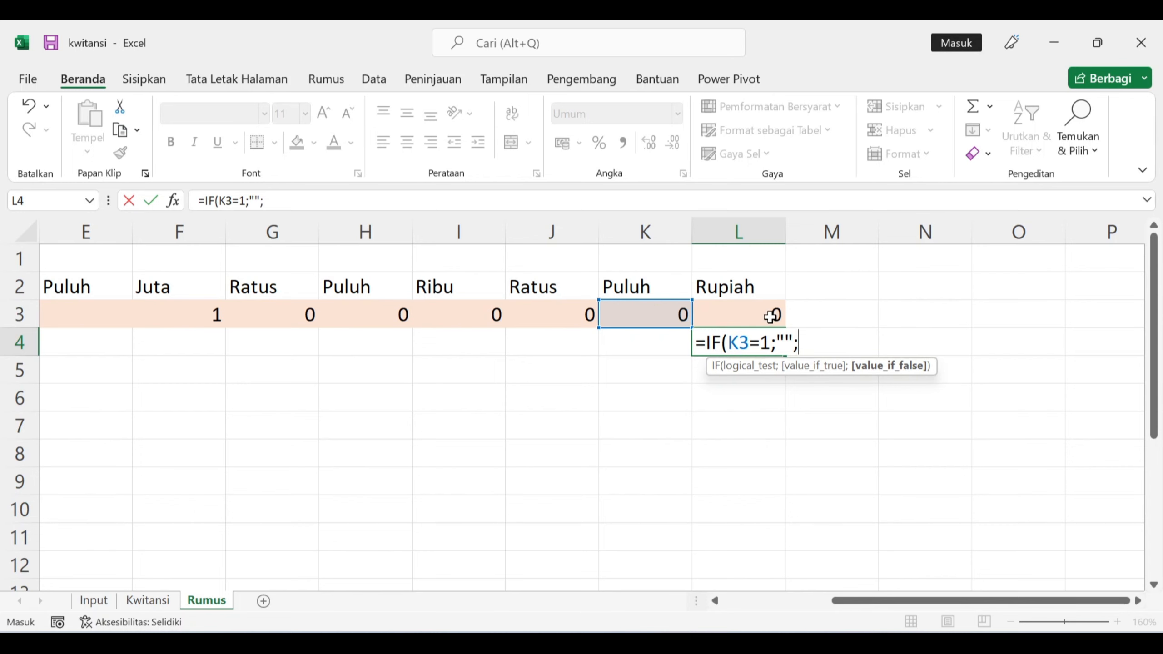
{"action": "left_click", "coordinate": [742, 313]}
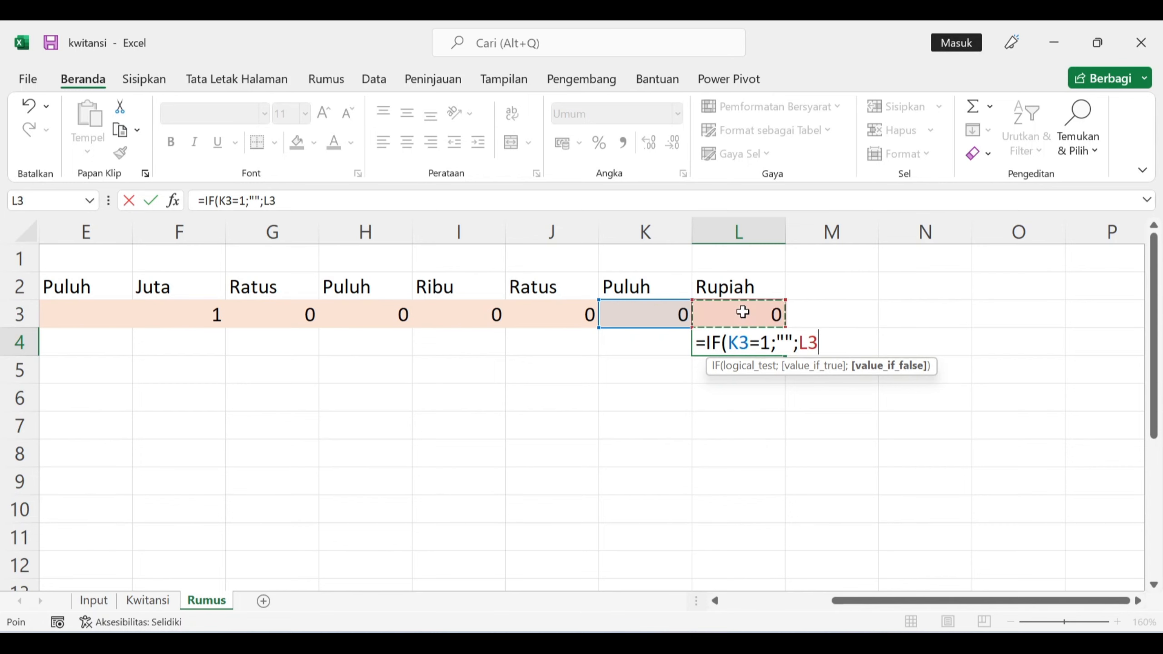
{"action": "key", "text": "Return"}
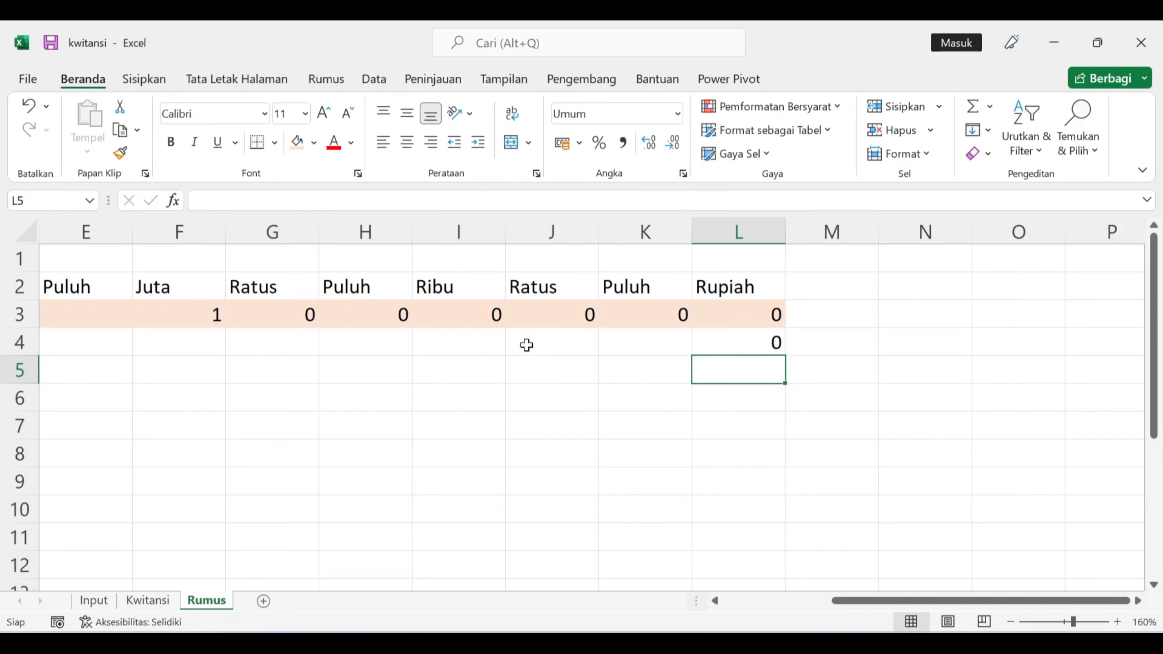
{"action": "left_click", "coordinate": [762, 341]}
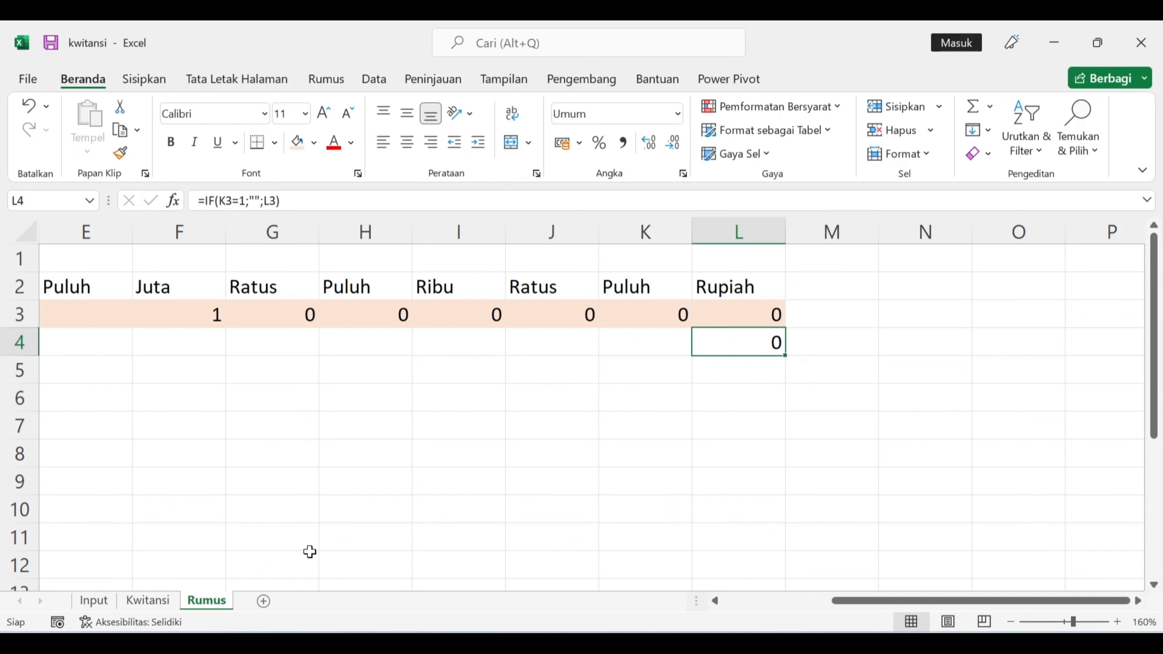
Add a new worksheet and enter the headers Angka in A1 and Huruf in B1
{"action": "left_click", "coordinate": [264, 601]}
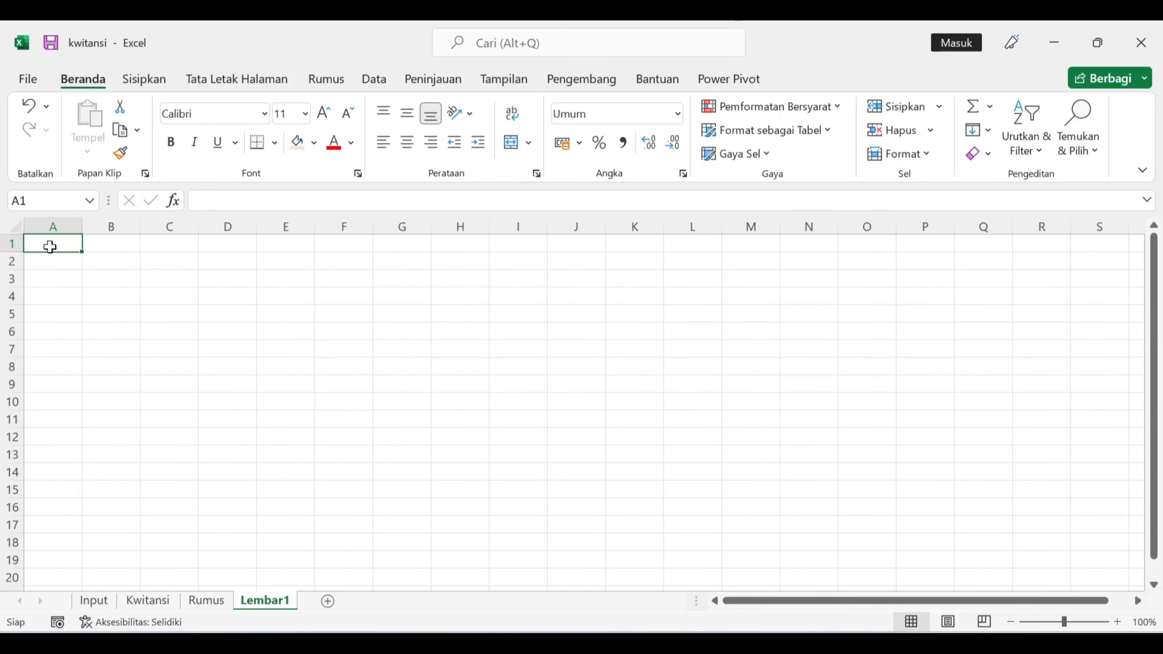
{"action": "type", "text": "Angka"}
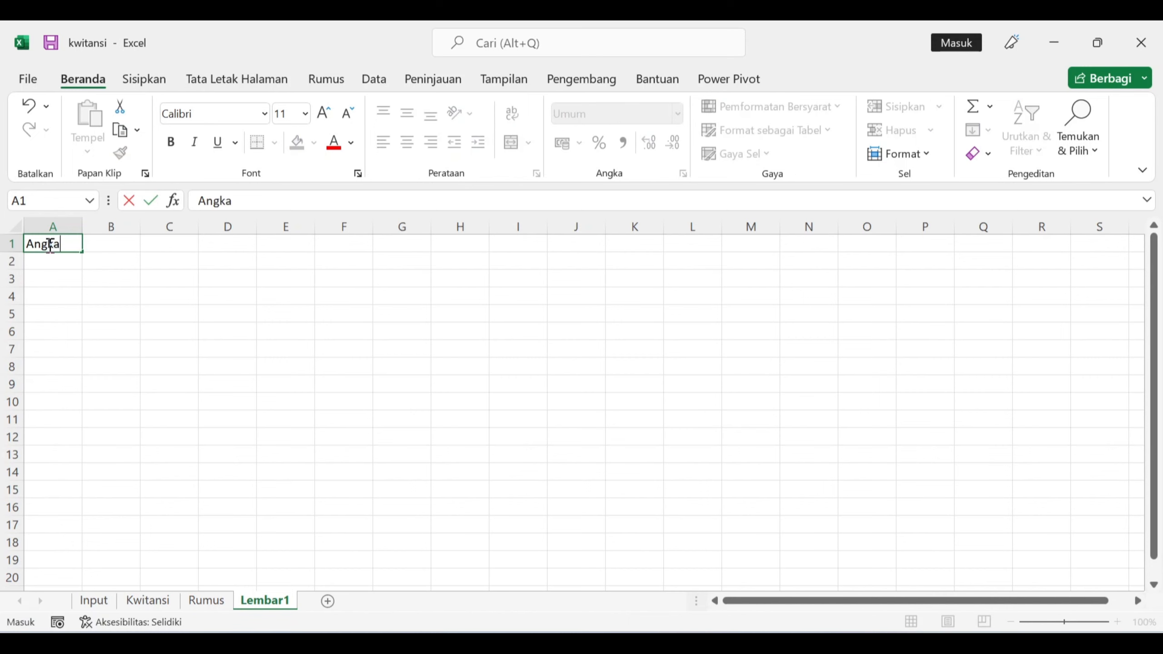
{"action": "key", "text": "Tab"}
{"action": "type", "text": "Huruf"}
{"action": "key", "text": "Return"}
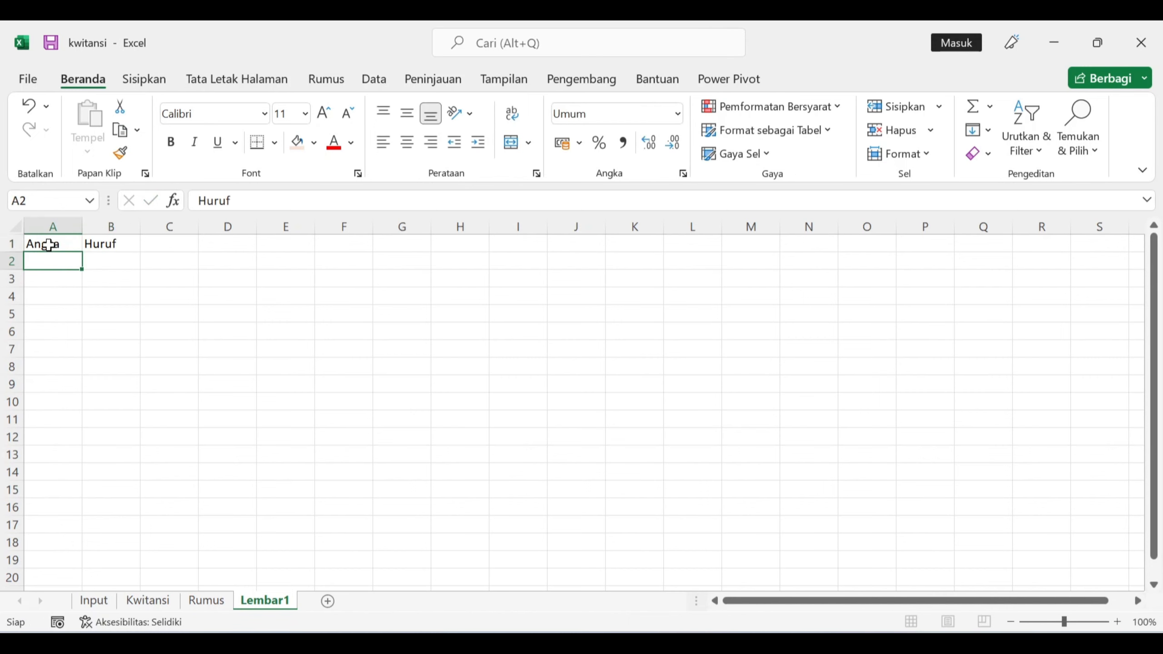
Fill A2:A20 under Angka with the number series 1 through 19
{"action": "type", "text": "1"}
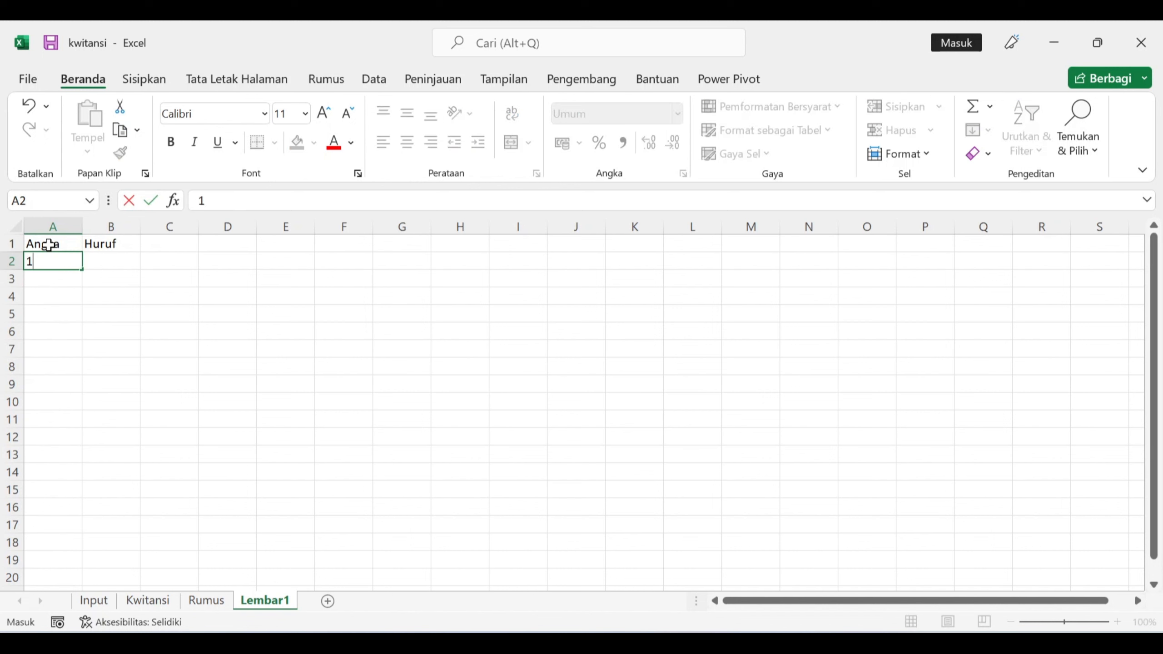
{"action": "key", "text": "ctrl+Return"}
{"action": "left_click_drag", "start_coordinate": [82, 270], "coordinate": [90, 581]}
{"action": "left_click", "coordinate": [93, 578]}
{"action": "left_click", "coordinate": [123, 489]}
Enter the Indonesian number words Satu through Sepuluh in B2:B11, matching the numbers 1 to 10
{"action": "left_click", "coordinate": [101, 260]}
{"action": "type", "text": "Satu"}
{"action": "key", "text": "Return"}
{"action": "type", "text": "Dua"}
{"action": "key", "text": "Return"}
{"action": "type", "text": "Tiga Empat Lima"}
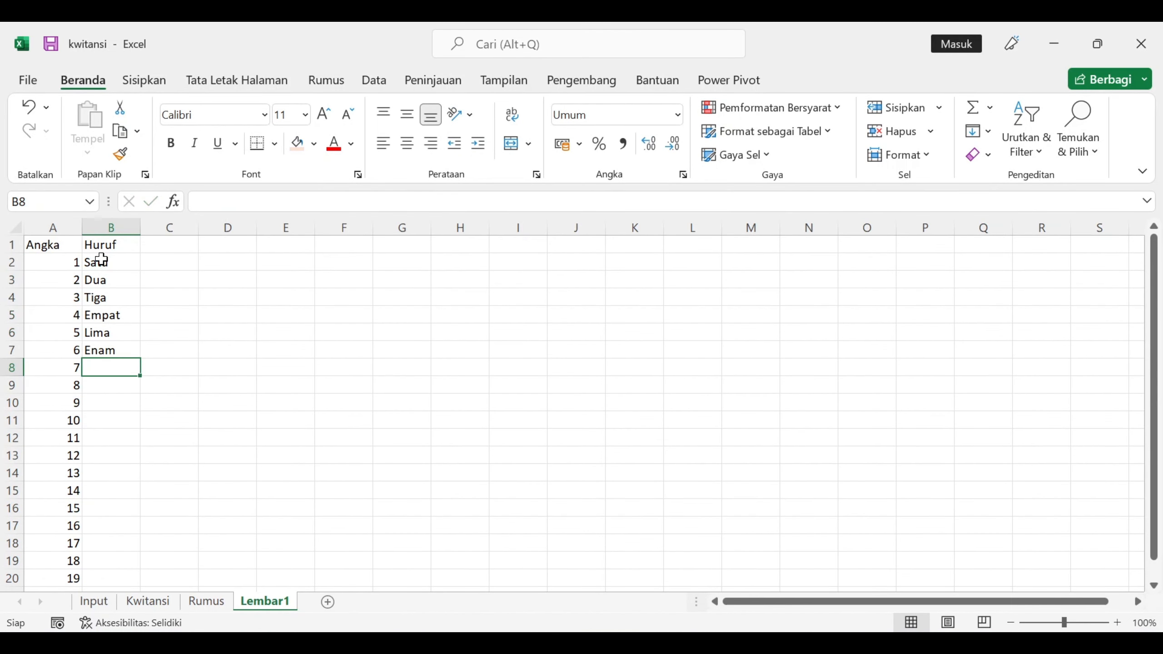
{"action": "type", "text": " Enam Tujuh Delapan Sembilan Sepuluh"}
{"action": "key", "text": "Return"}
Enter Sebelas, Dua Belas, Tiga Belas and Empat Belas in B12:B15 beside the numbers 11 to 14
{"action": "type", "text": "Sebelas"}
{"action": "key", "text": "Return"}
{"action": "type", "text": "Dua Belas"}
{"action": "key", "text": "Return"}
{"action": "type", "text": "Tiga Belas"}
{"action": "key", "text": "Return"}
{"action": "type", "text": "Lima Belas"}
{"action": "key", "text": "Return"}
{"action": "type", "text": "Tuju"}
{"action": "key", "text": "BackSpace"}
{"action": "key", "text": "BackSpace"}
{"action": "key", "text": "BackSpace"}
{"action": "key", "text": "BackSpace"}
{"action": "key", "text": "Up"}
{"action": "type", "text": "Empat Eblas"}
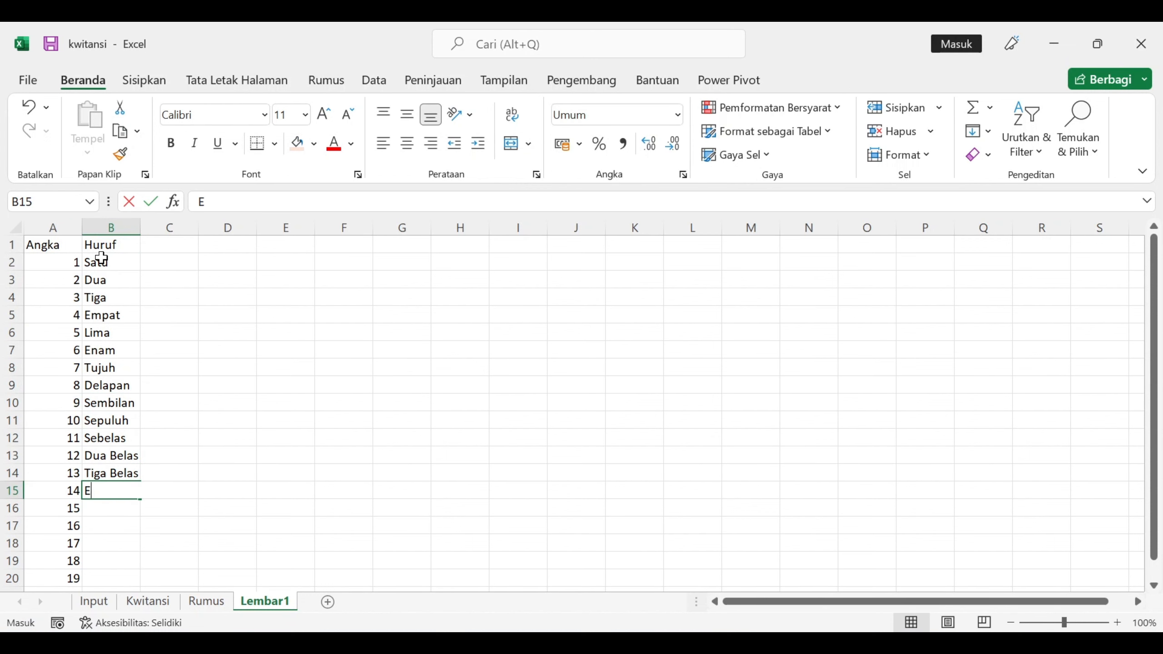
{"action": "key", "text": "Page_Down"}
{"action": "key", "text": "ctrl+Up"}
{"action": "type", "text": "Empat Belas"}
{"action": "key", "text": "Return"}
Enter Lima Belas, Enam Belas, Tujuh Belas, Delapan Belas and Sembilan Belas in B16:B20
{"action": "type", "text": "Lima Belas"}
{"action": "key", "text": "Return"}
{"action": "type", "text": "enam"}
{"action": "key", "text": "BackSpace"}
{"action": "key", "text": "BackSpace"}
{"action": "key", "text": "BackSpace"}
{"action": "key", "text": "BackSpace"}
{"action": "type", "text": "Enam Belas"}
{"action": "key", "text": "Return"}
{"action": "type", "text": "Tujuh Belas"}
{"action": "key", "text": "Return"}
{"action": "type", "text": "Delapan Belas"}
{"action": "key", "text": "Return"}
{"action": "type", "text": "Sembilan Belas"}
{"action": "key", "text": "Return"}
Add a row to the number list with 100 in A21 and Seratus in B21
{"action": "key", "text": "Left"}
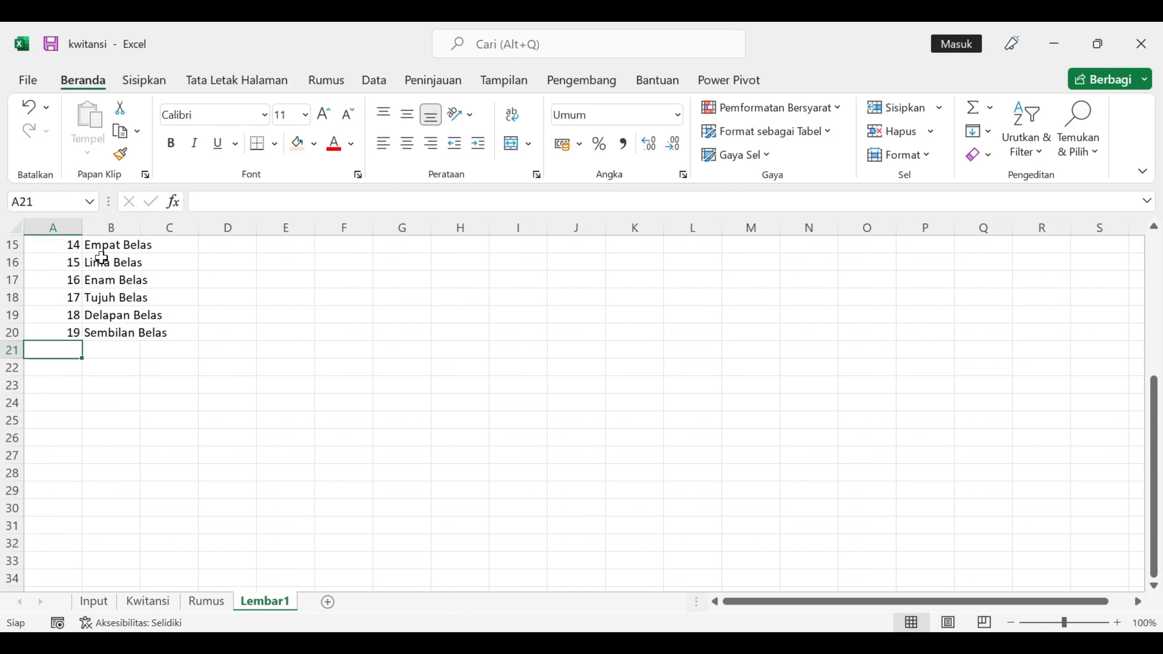
{"action": "type", "text": "100"}
{"action": "key", "text": "Right"}
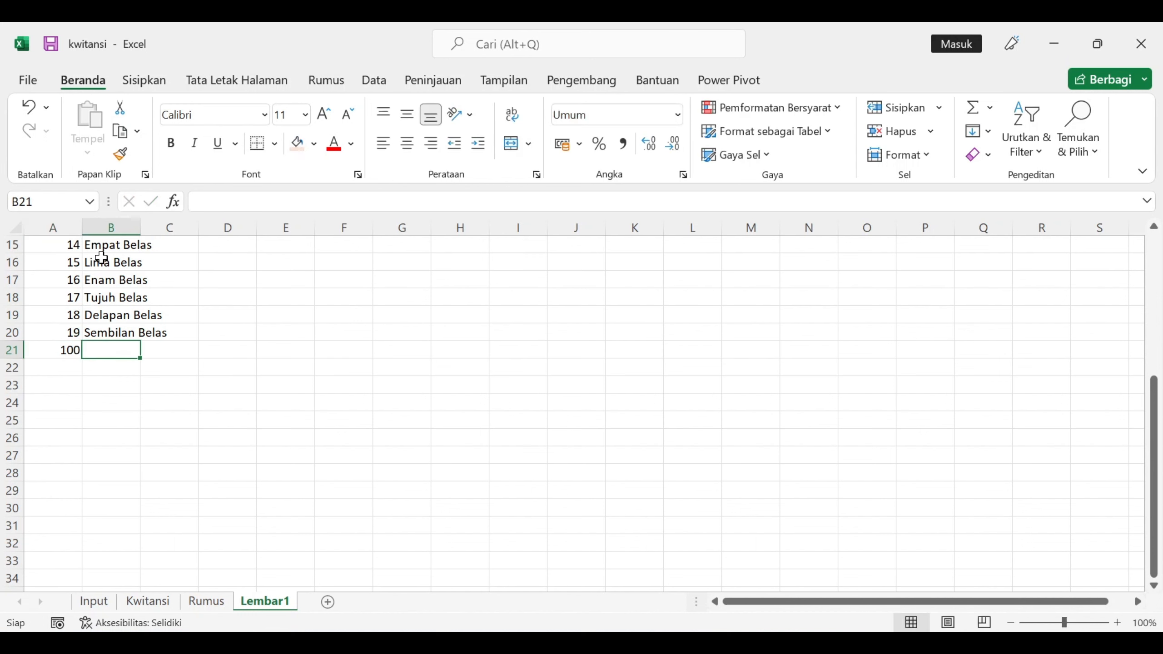
{"action": "type", "text": "Seratus"}
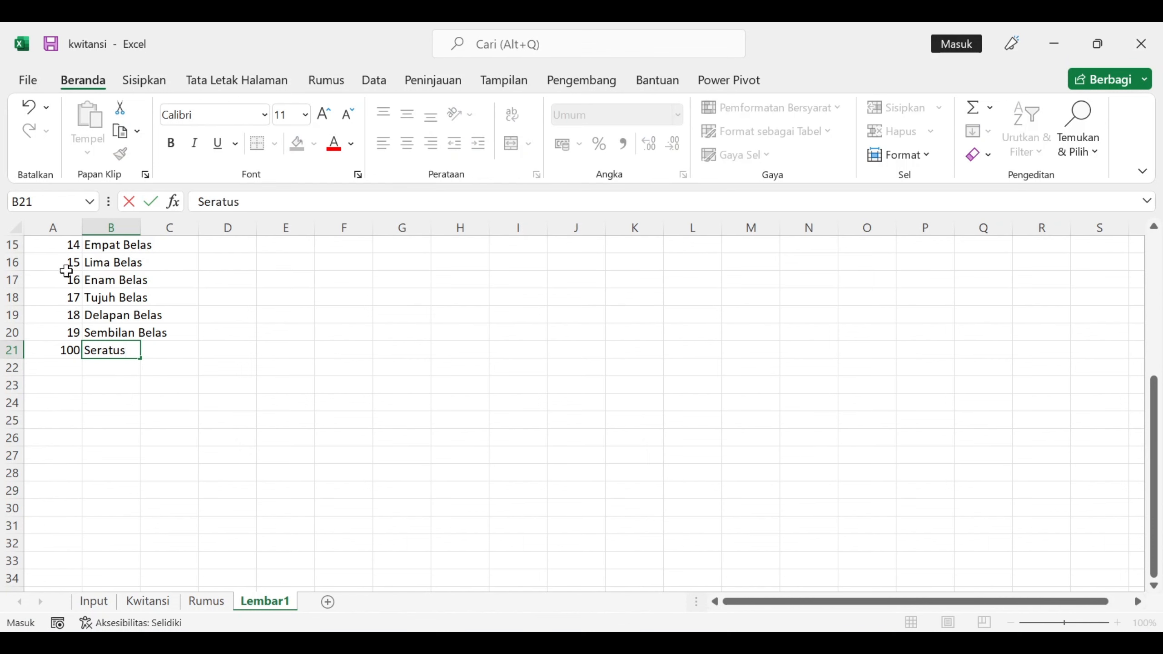
{"action": "left_click", "coordinate": [163, 384]}
Auto-fit the width of the Huruf column to its number words
{"action": "scroll", "coordinate": [163, 384], "scroll_direction": "up", "scroll_amount": 5}
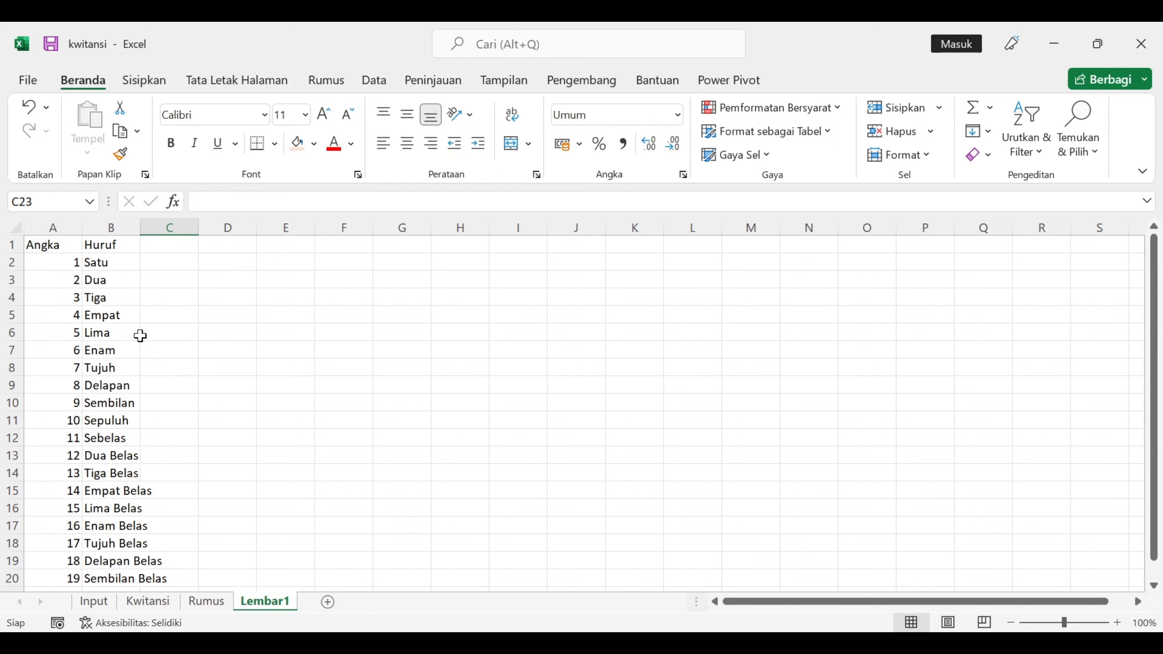
{"action": "left_click", "coordinate": [104, 403]}
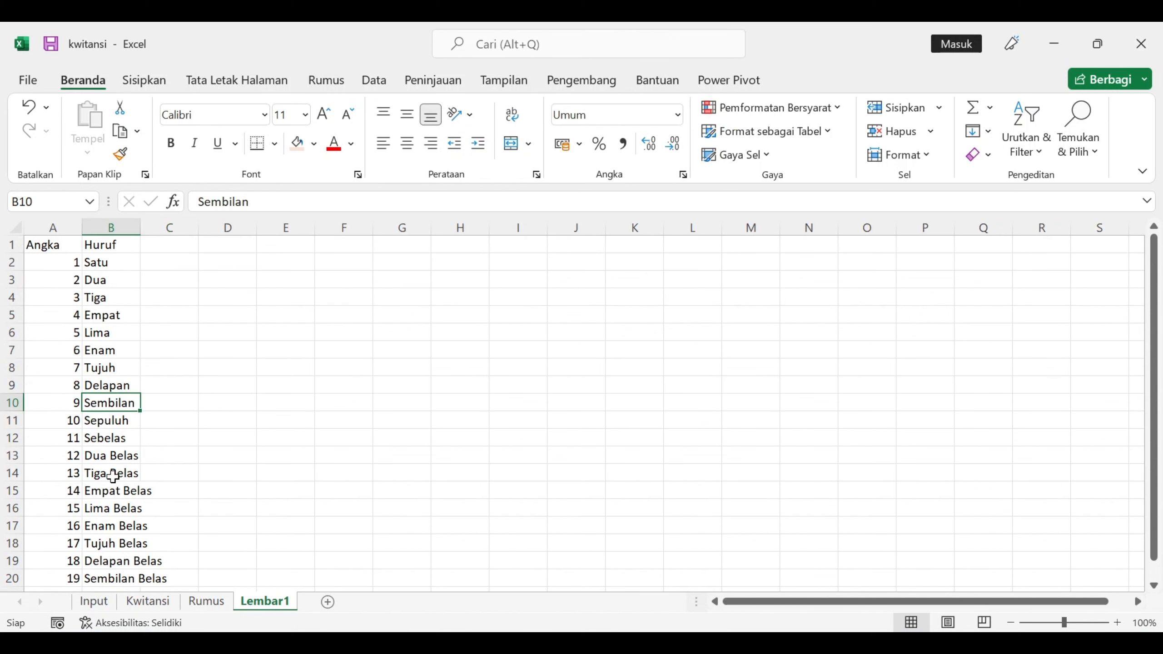
{"action": "double_click", "coordinate": [139, 228]}
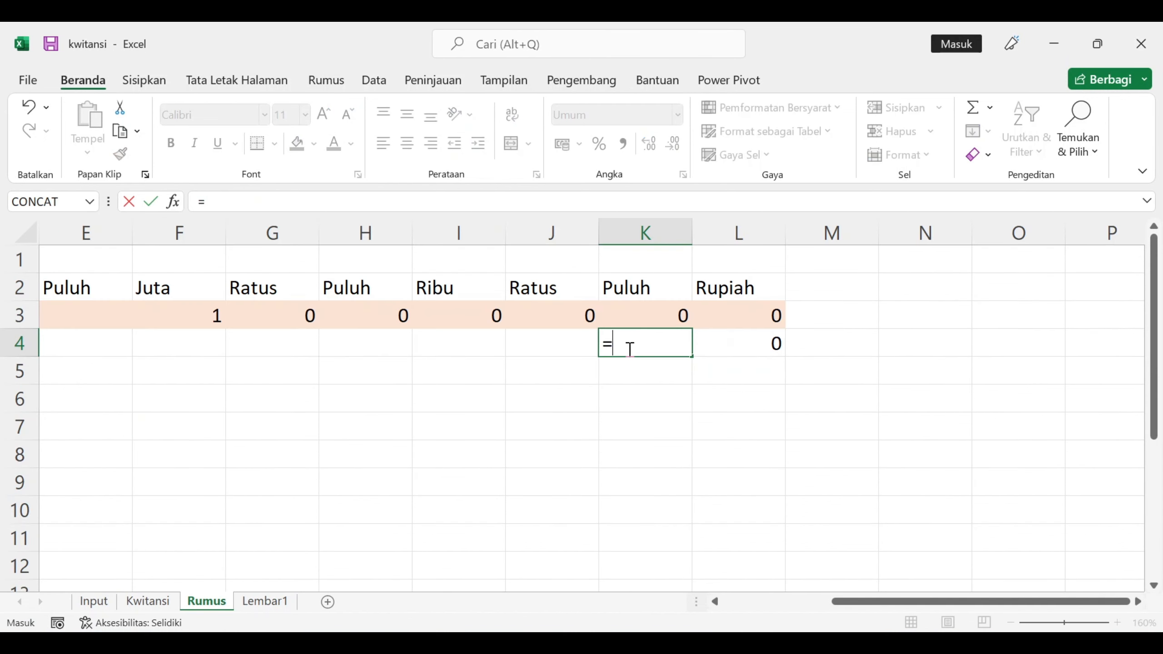
Enter the formula =IF(K3=1;VALUE(K3&L3);K3) in K4 on the Rumus sheet
{"action": "type", "text": "IF("}
{"action": "left_click", "coordinate": [641, 315]}
{"action": "type", "text": "=1;valu"}
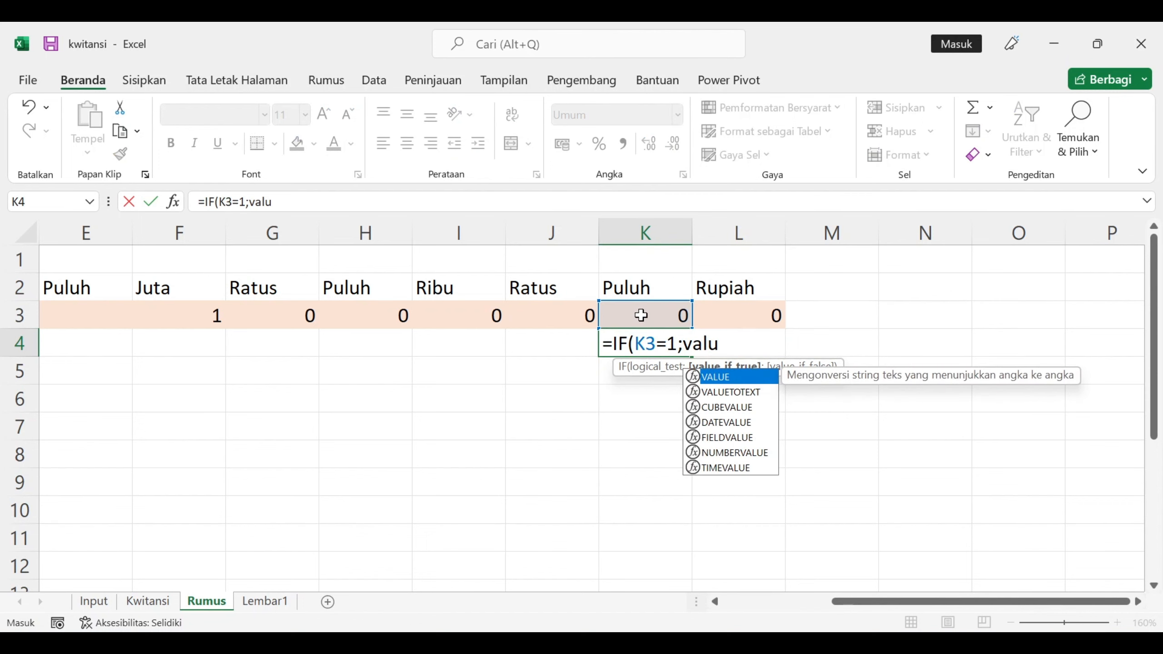
{"action": "key", "text": "Tab"}
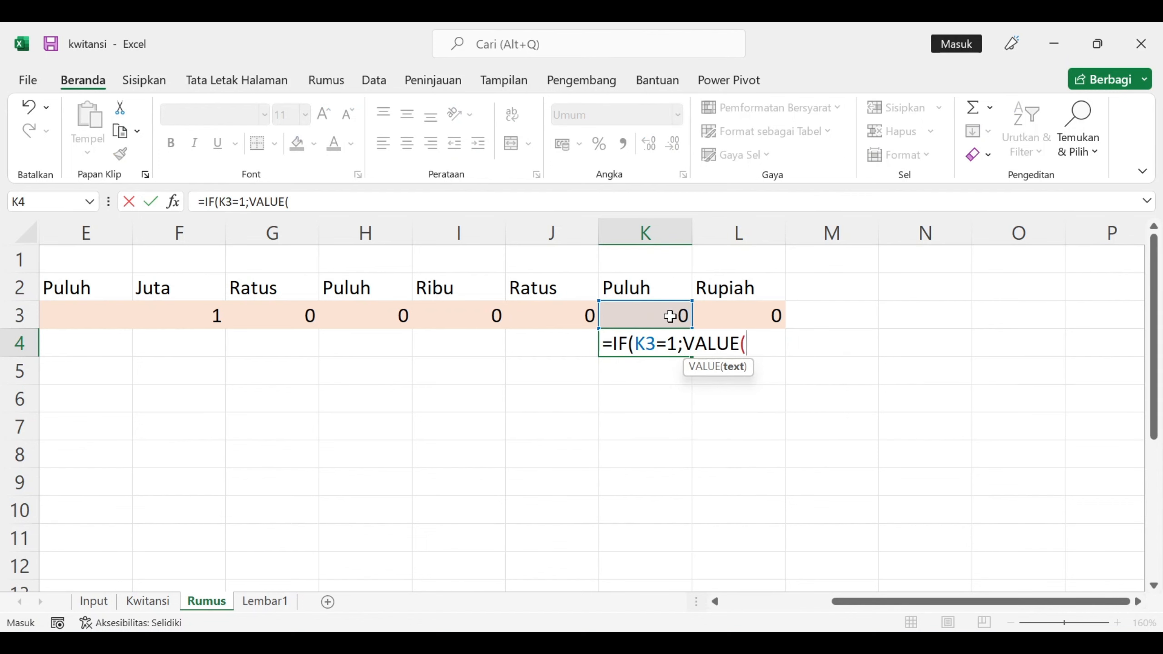
{"action": "left_click", "coordinate": [670, 316]}
{"action": "type", "text": "&"}
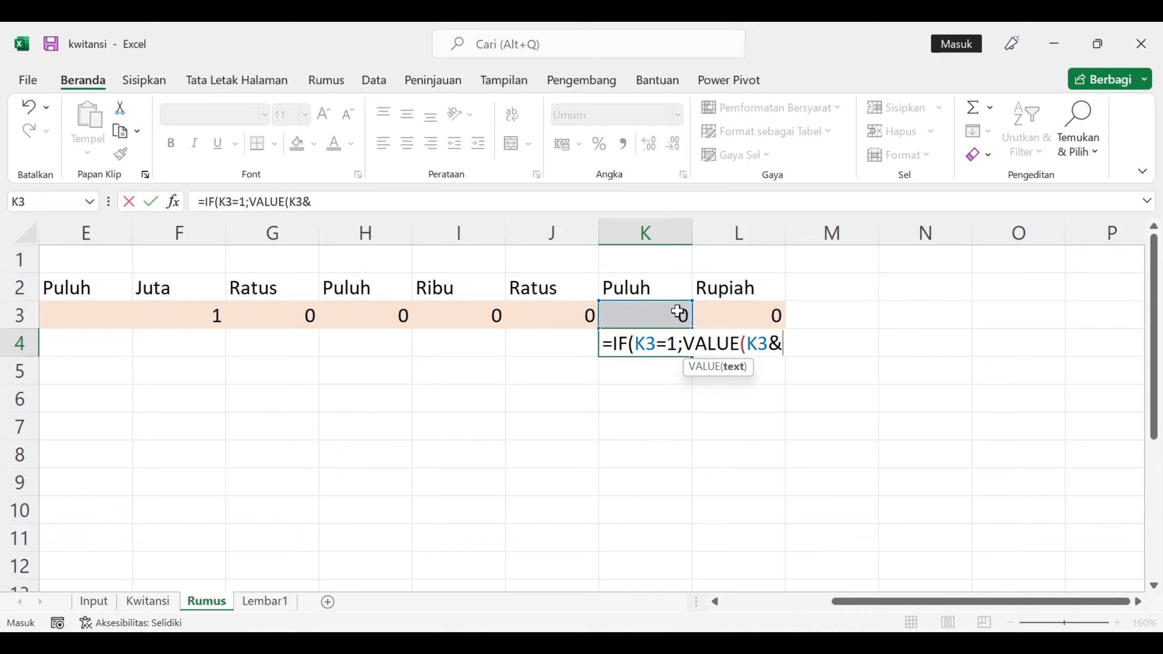
{"action": "left_click", "coordinate": [721, 316]}
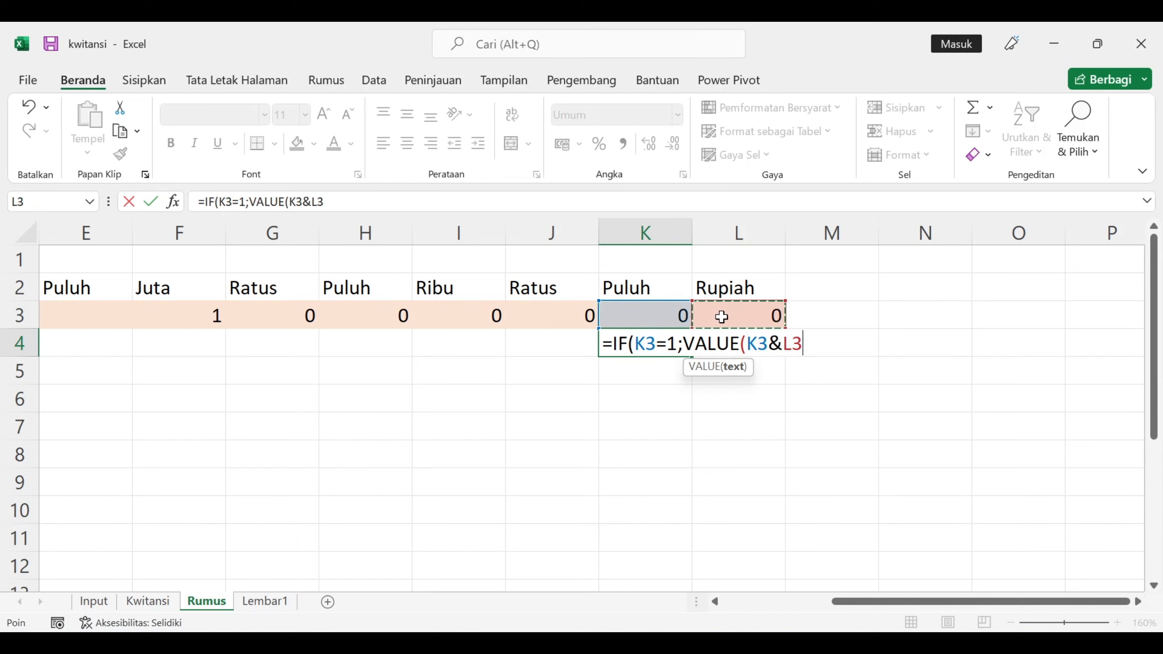
{"action": "type", "text": ");"}
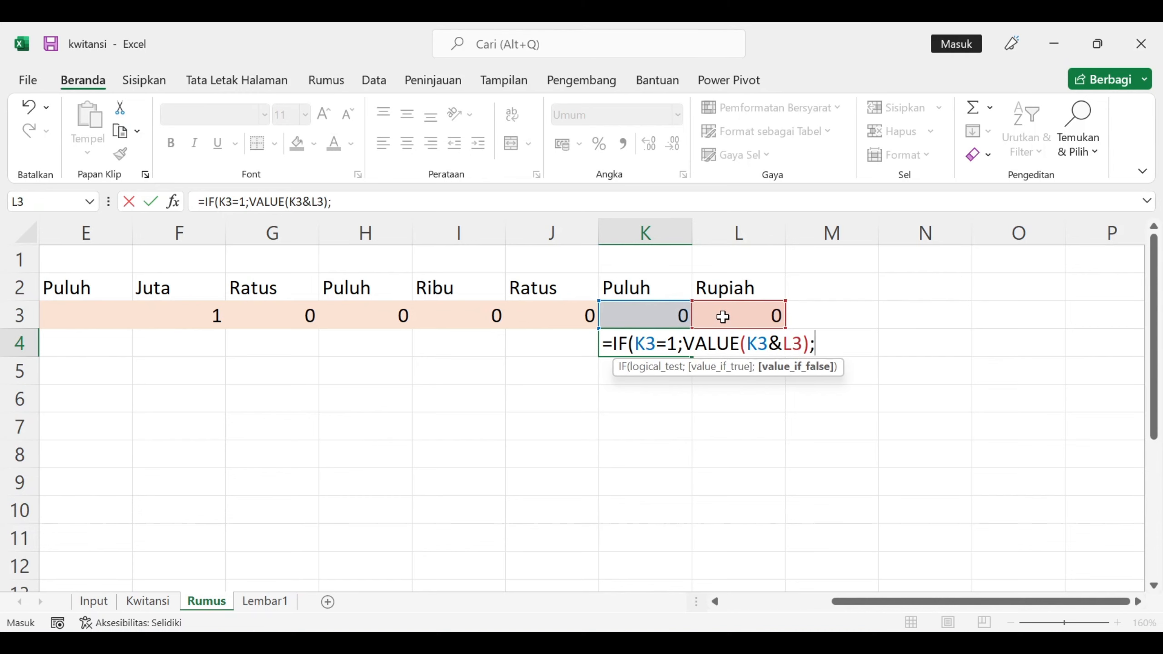
{"action": "left_click", "coordinate": [643, 312]}
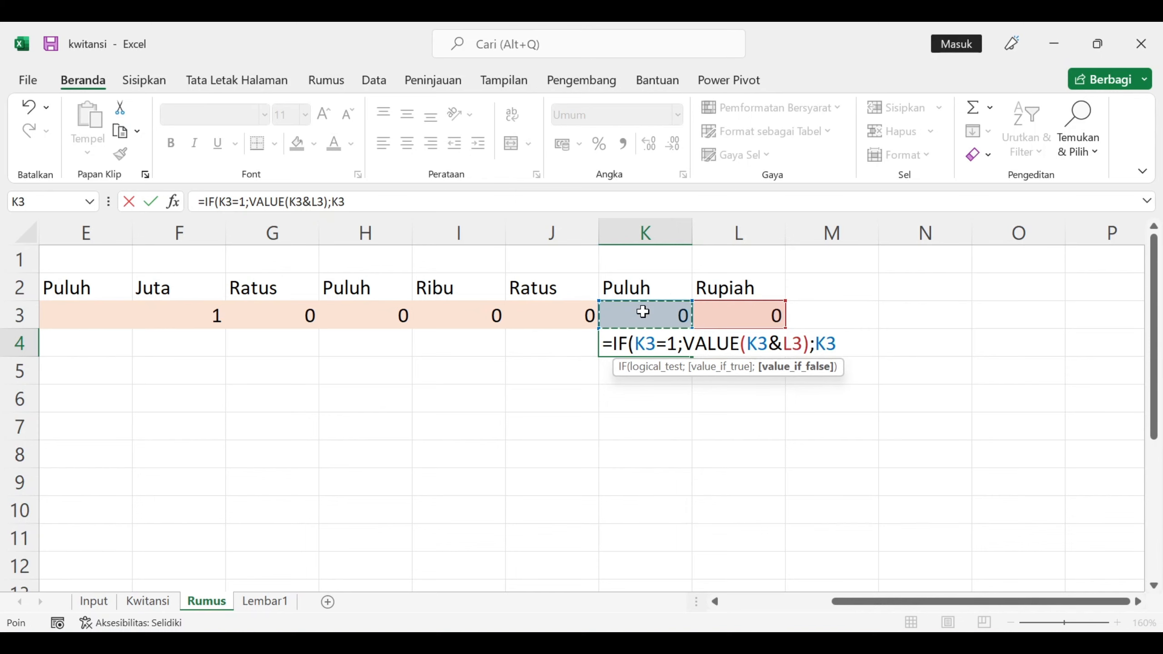
{"action": "type", "text": ")"}
{"action": "key", "text": "Return"}
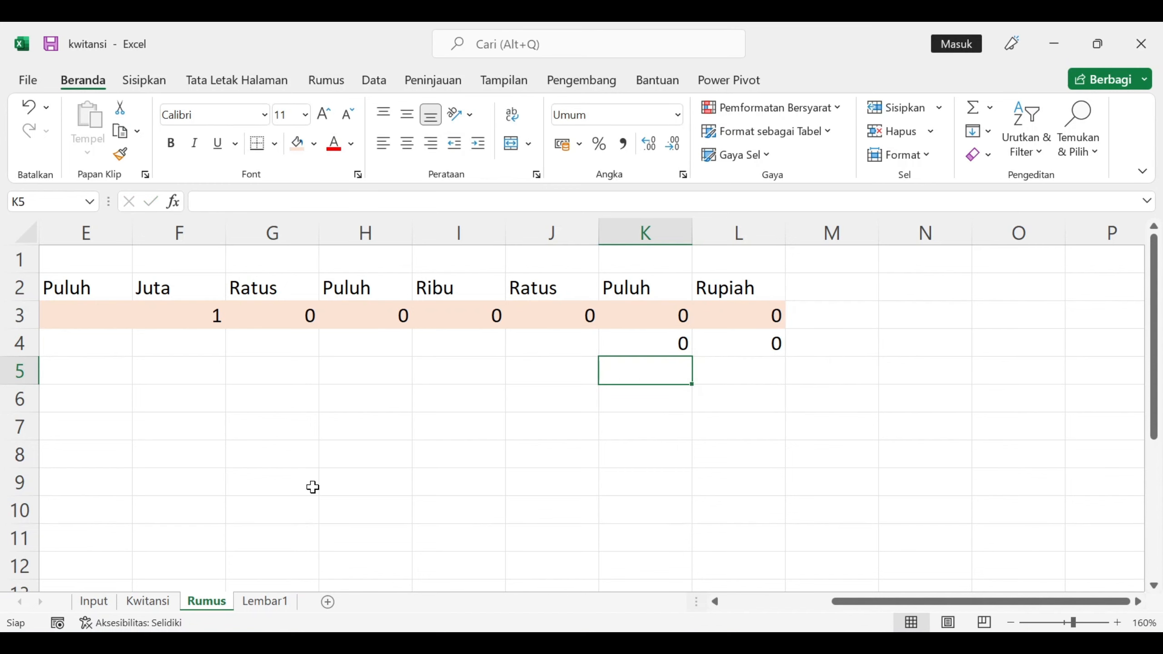
Set the first receipt's Nominal to 1010018 on the Input sheet and check the result in L4 on the Rumus sheet
{"action": "left_click", "coordinate": [96, 601]}
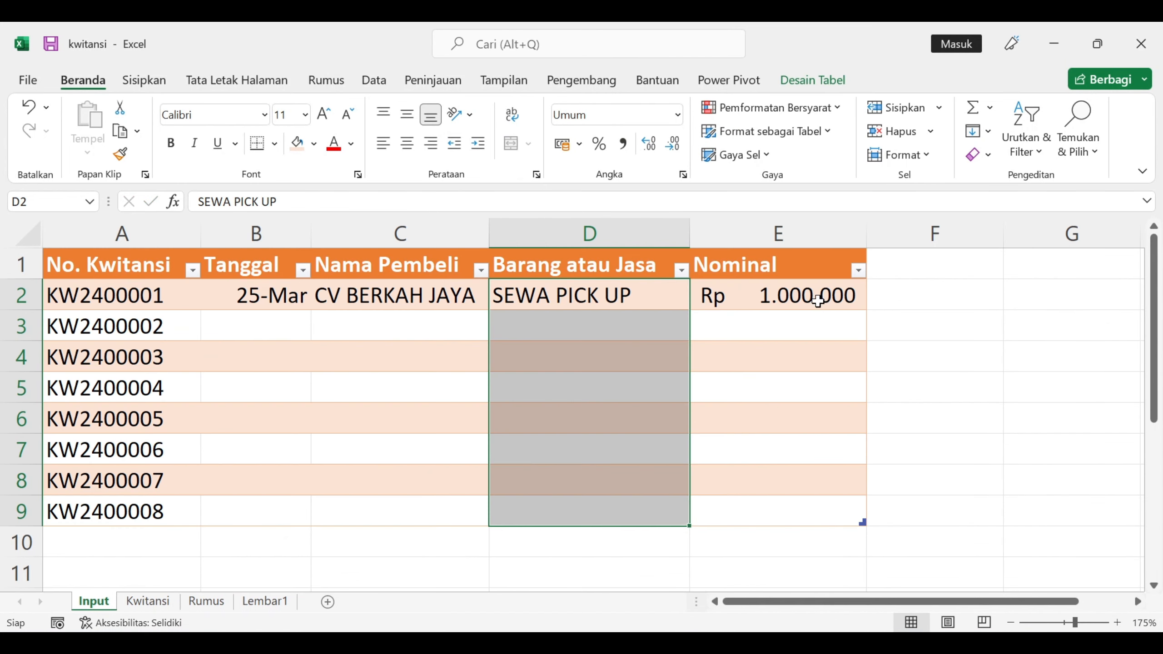
{"action": "left_click", "coordinate": [817, 302]}
{"action": "type", "text": "1.0"}
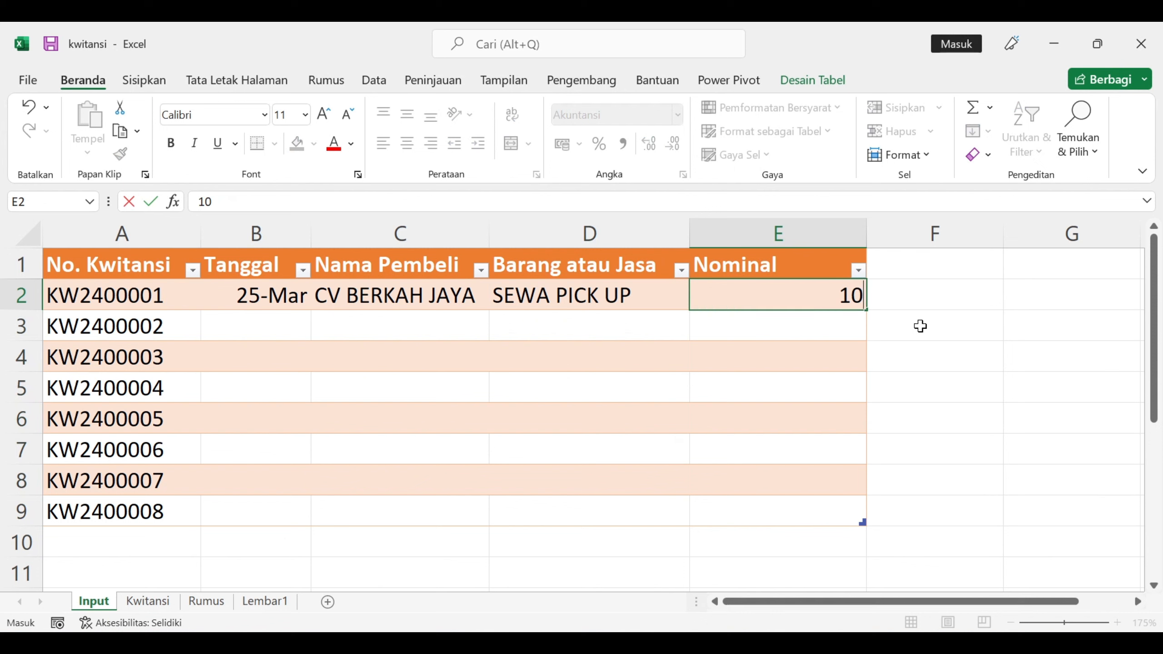
{"action": "type", "text": "10."}
{"action": "type", "text": "018"}
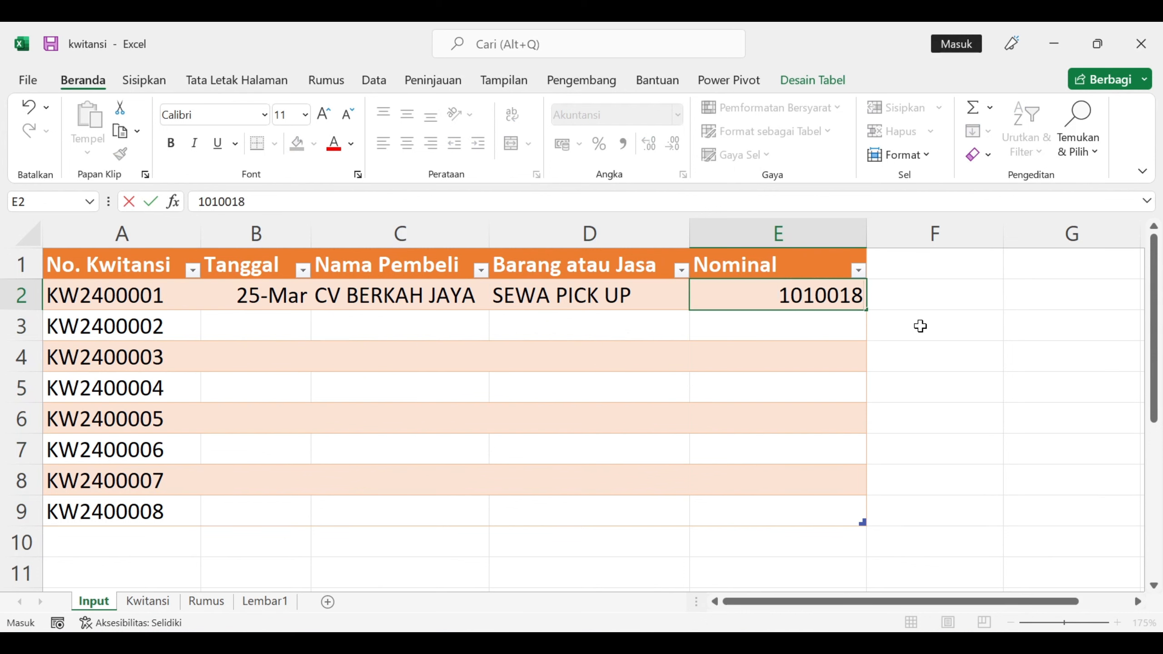
{"action": "key", "text": "Return"}
{"action": "left_click", "coordinate": [221, 609]}
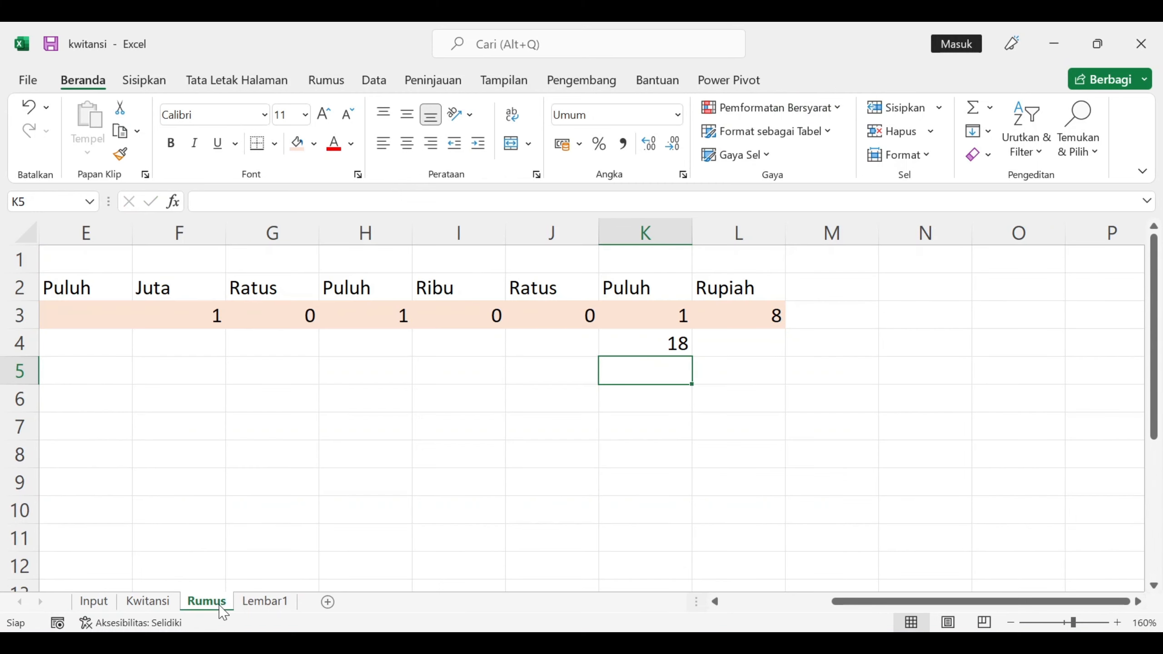
{"action": "left_click", "coordinate": [737, 344]}
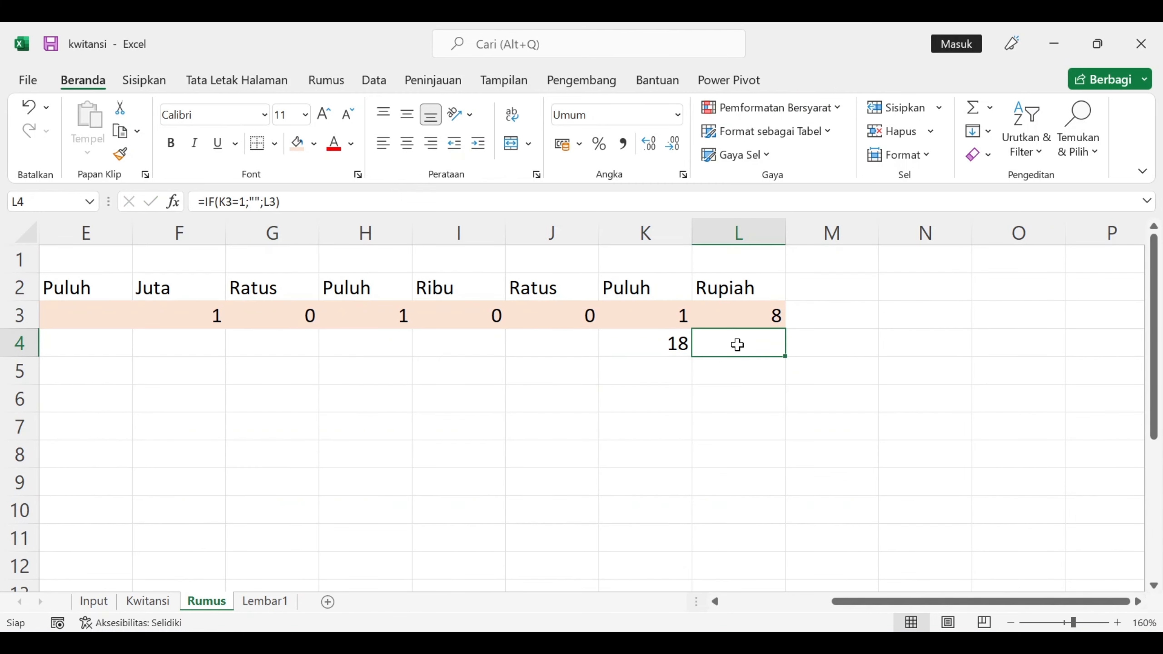
Enter the formula =IF(J3=1;VALUE(J3&"00");J3) in J4 on the Rumus sheet
{"action": "left_click", "coordinate": [555, 343]}
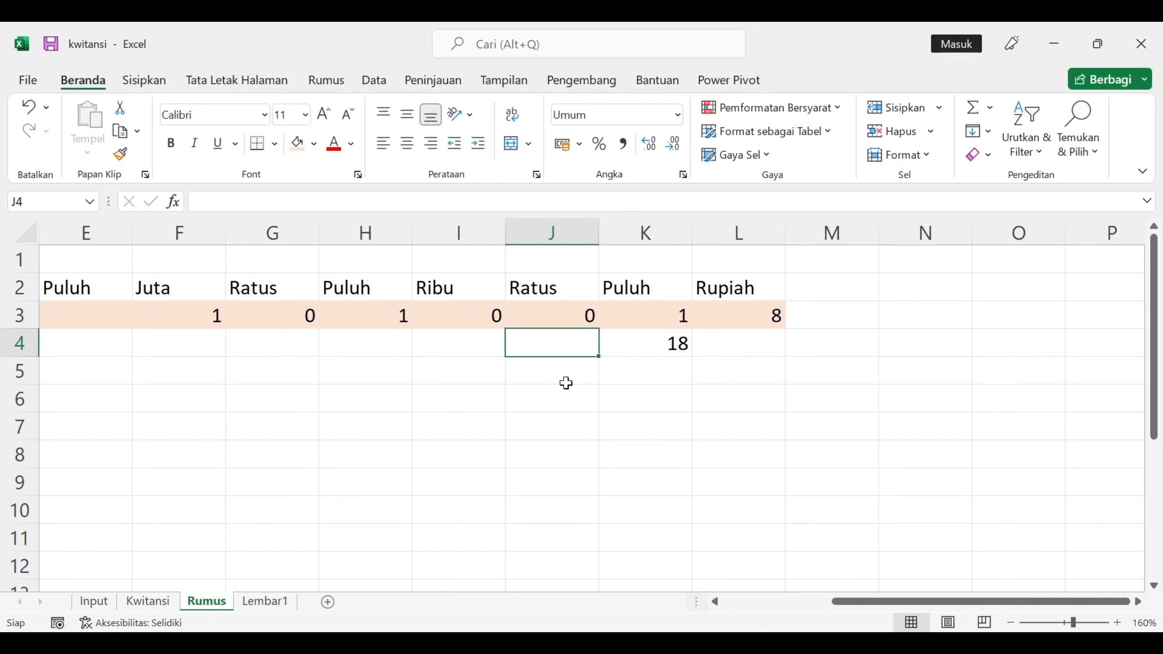
{"action": "type", "text": "="}
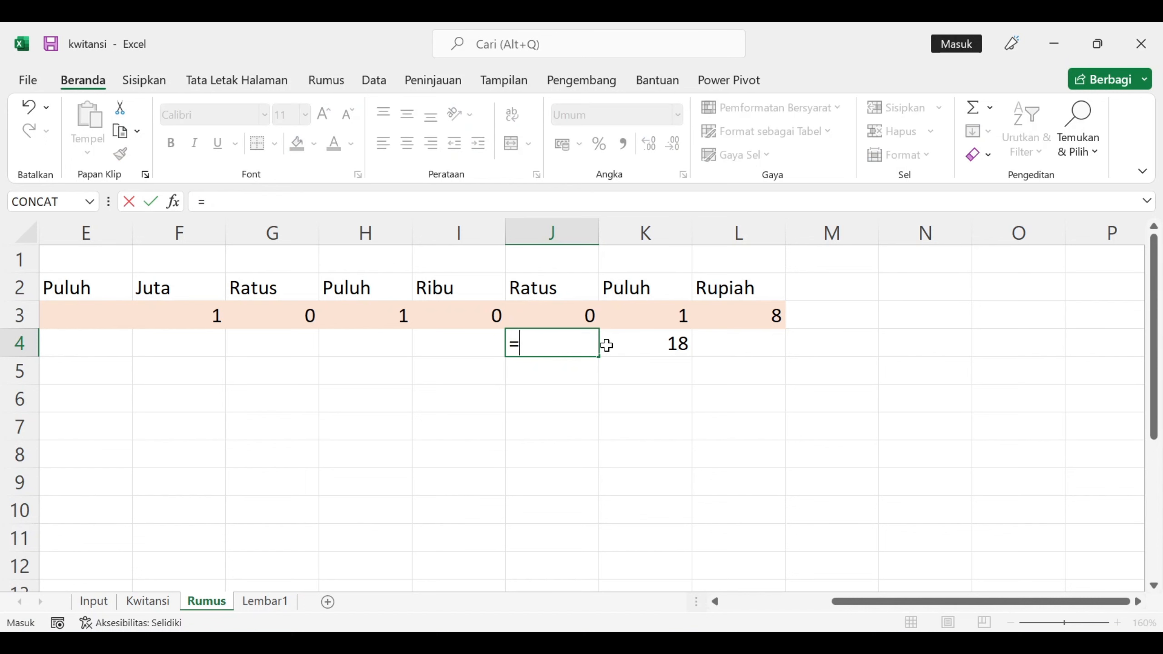
{"action": "type", "text": "IF("}
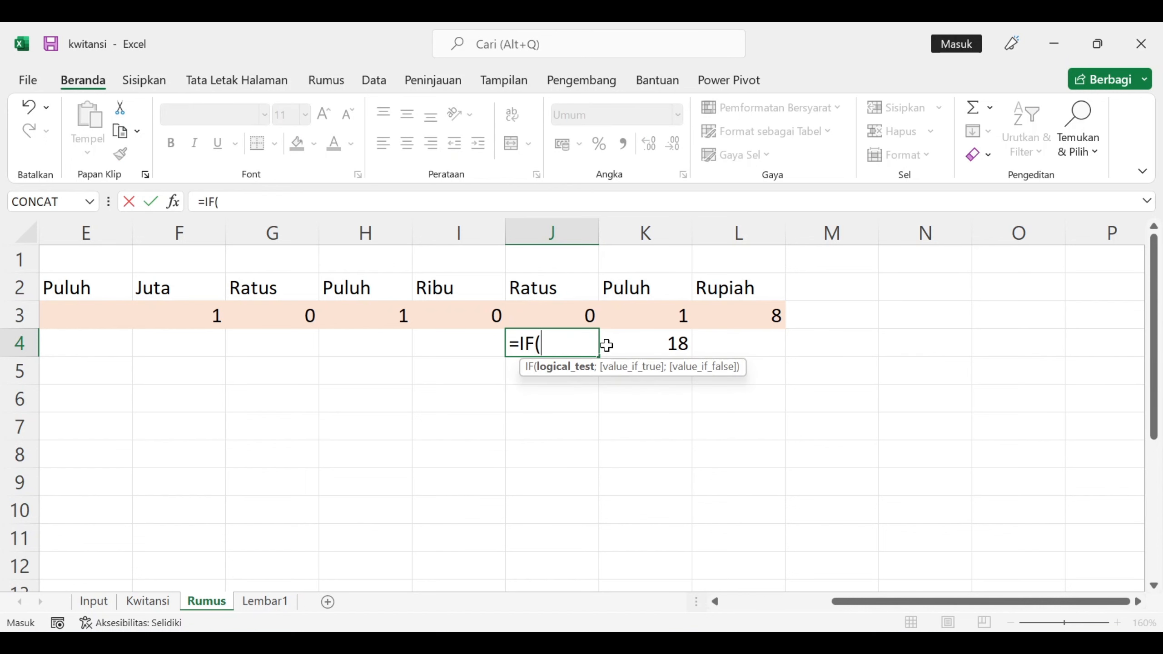
{"action": "left_click", "coordinate": [569, 315]}
{"action": "type", "text": "=1;vale"}
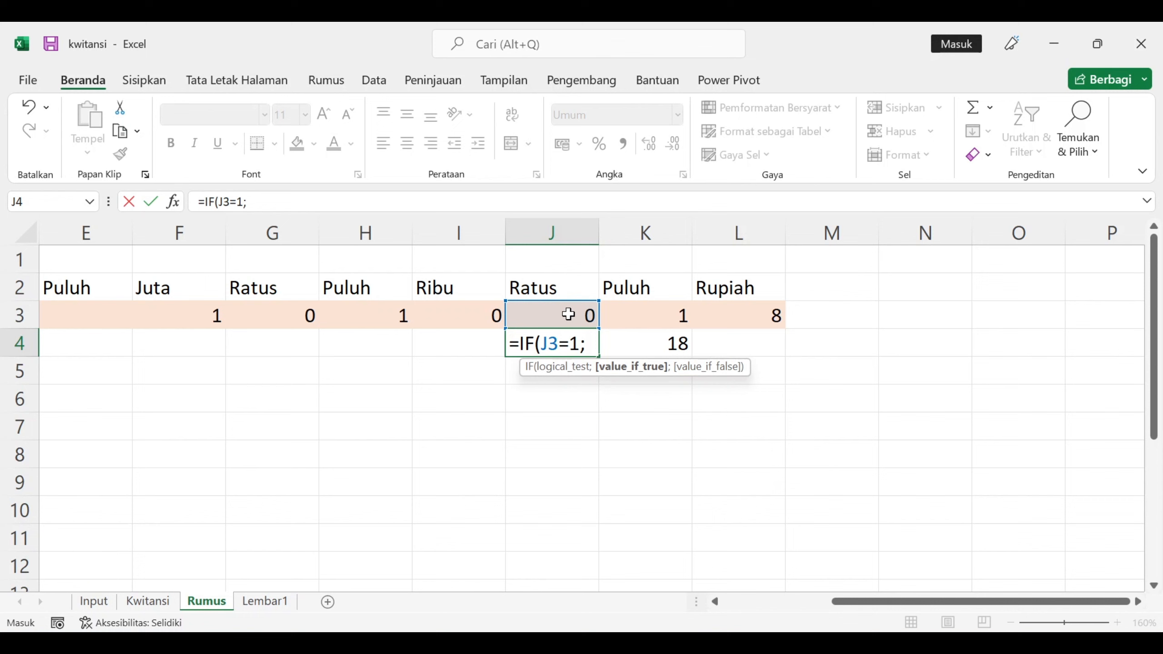
{"action": "key", "text": "Return"}
{"action": "key", "text": "F2"}
{"action": "key", "text": "BackSpace"}
{"action": "key", "text": "Tab"}
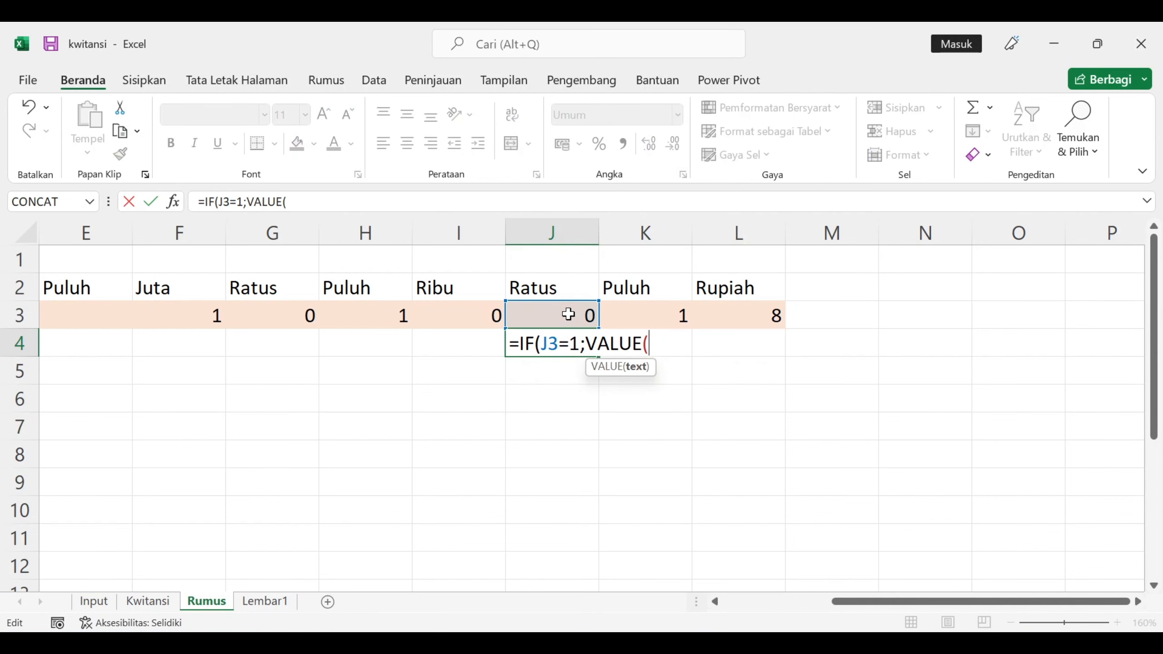
{"action": "left_click", "coordinate": [568, 314]}
{"action": "type", "text": "&\"00"}
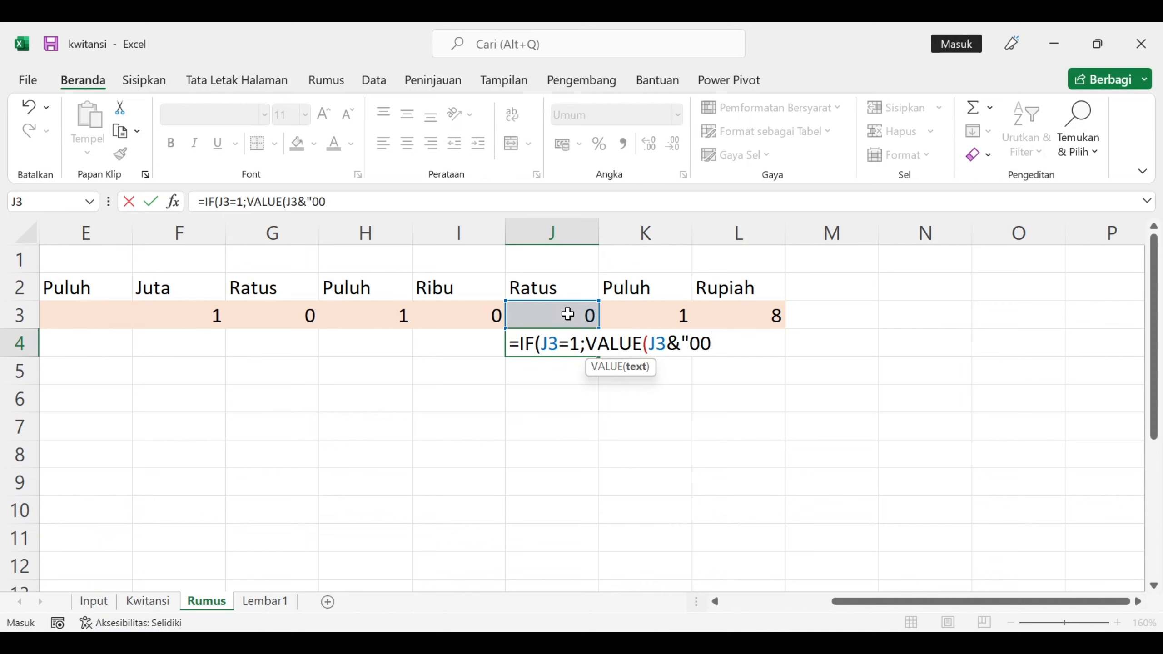
{"action": "type", "text": "\")"}
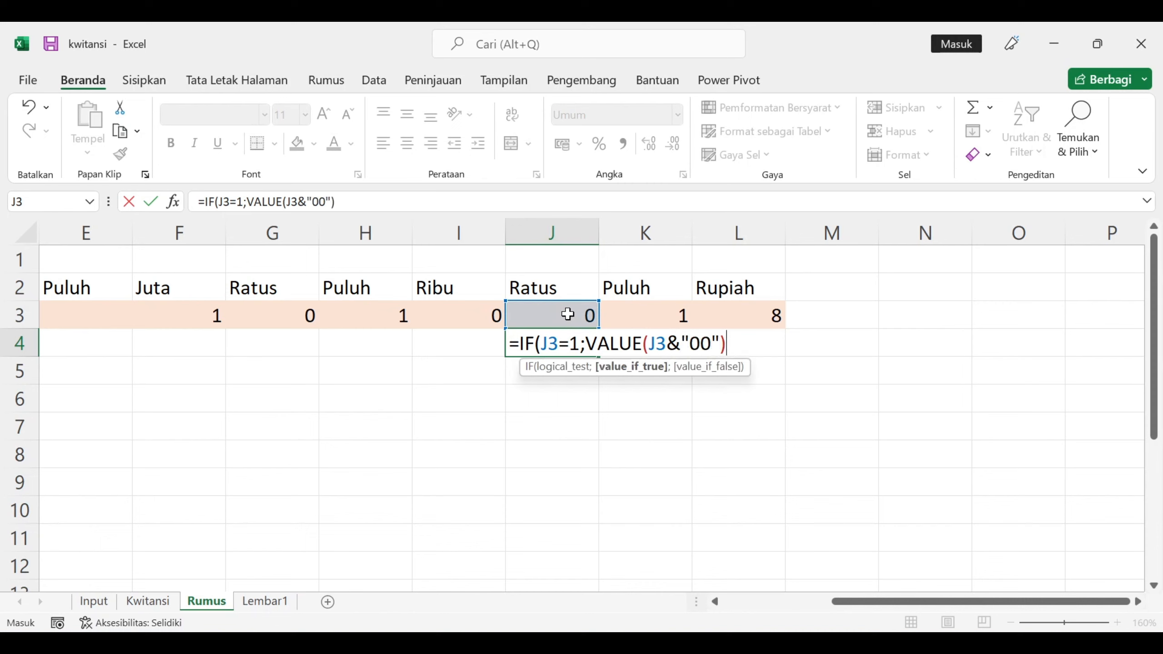
{"action": "type", "text": ";"}
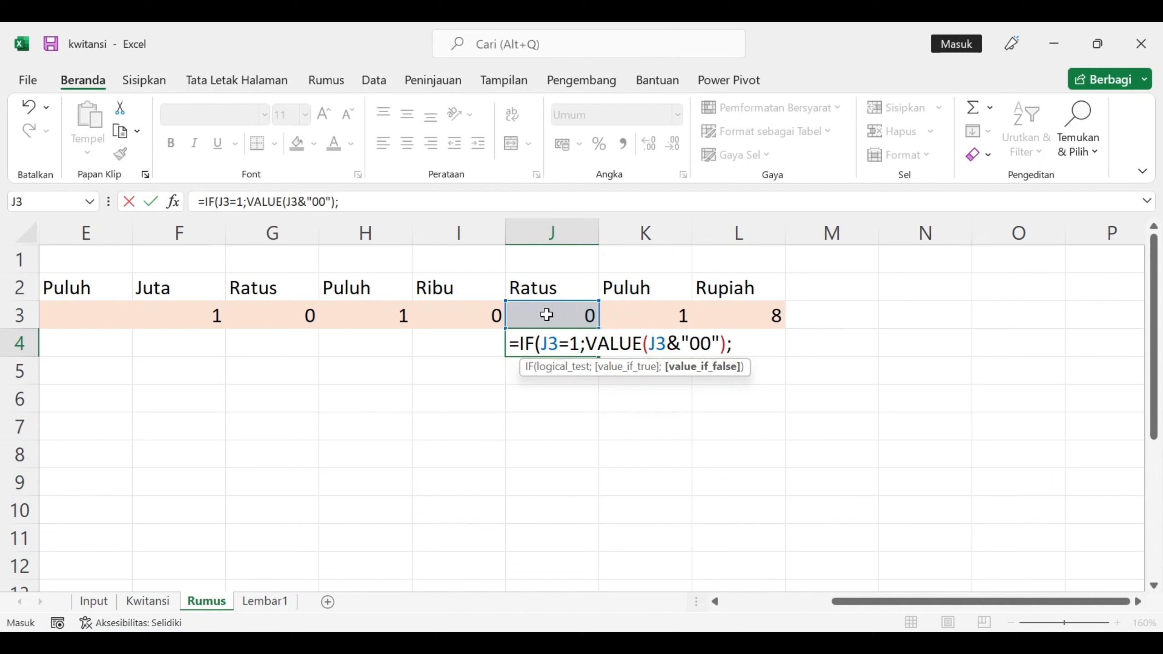
{"action": "left_click", "coordinate": [545, 315]}
{"action": "type", "text": ")"}
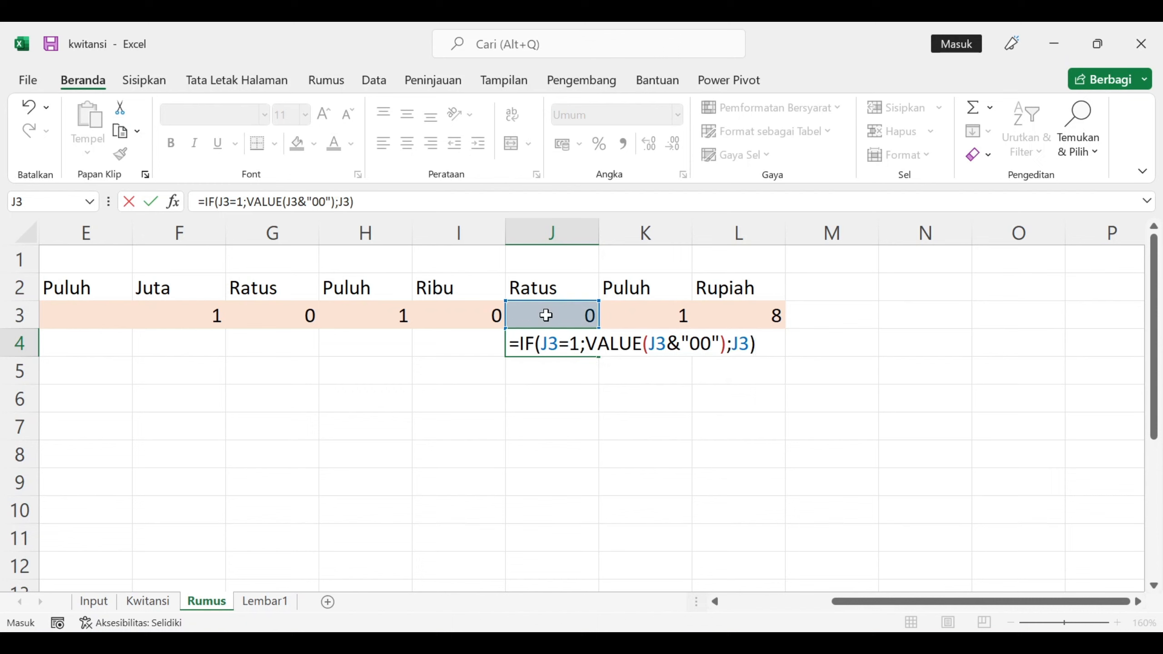
{"action": "key", "text": "Return"}
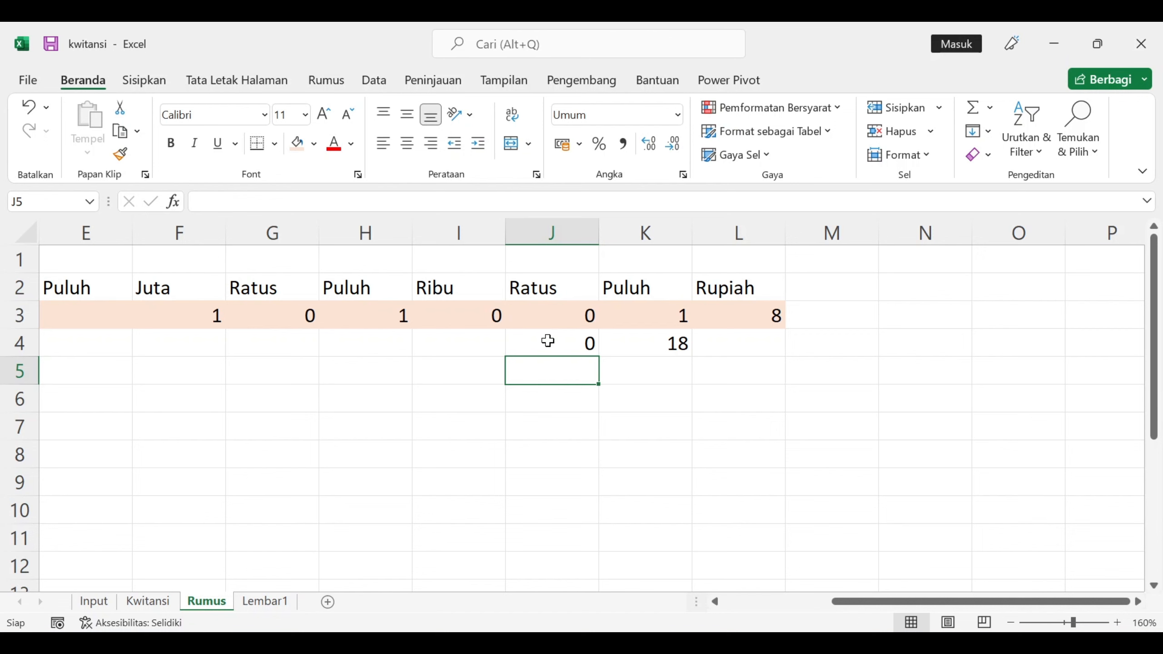
Copy the formulas in J4:L4 to G4:I4 under the thousands group
{"action": "left_click_drag", "start_coordinate": [547, 342], "coordinate": [750, 343]}
{"action": "key", "text": "ctrl+q"}
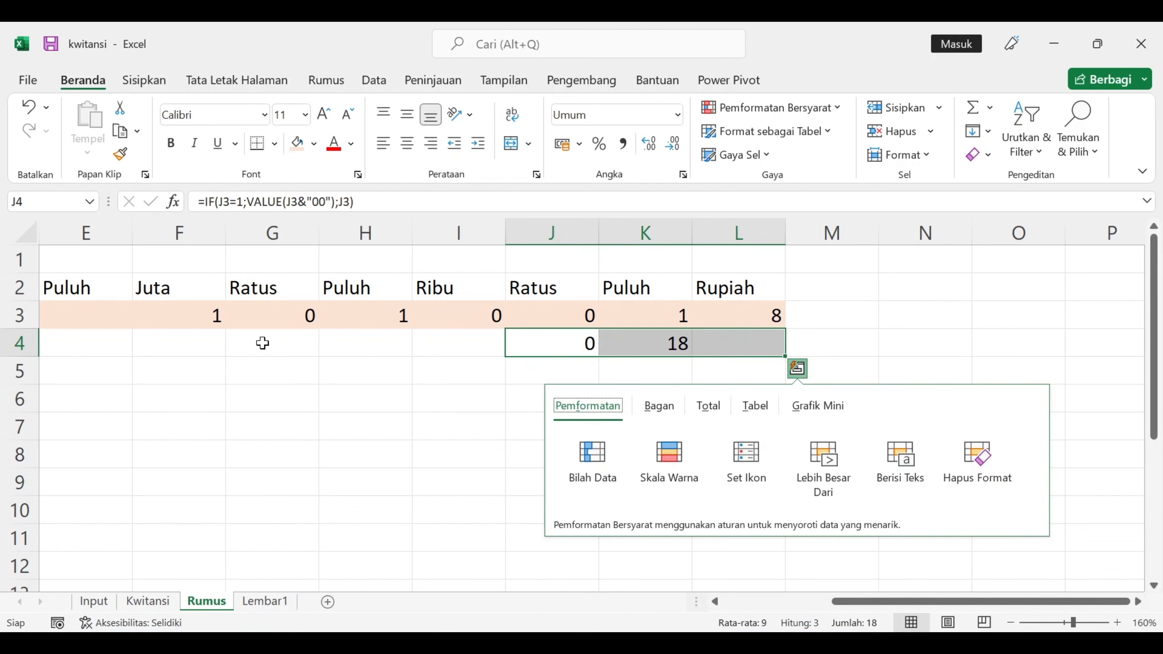
{"action": "left_click_drag", "start_coordinate": [548, 341], "coordinate": [781, 349]}
{"action": "key", "text": "ctrl+c"}
{"action": "left_click_drag", "start_coordinate": [274, 342], "coordinate": [449, 341]}
{"action": "key", "text": "ctrl+v"}
{"action": "left_click", "coordinate": [431, 395]}
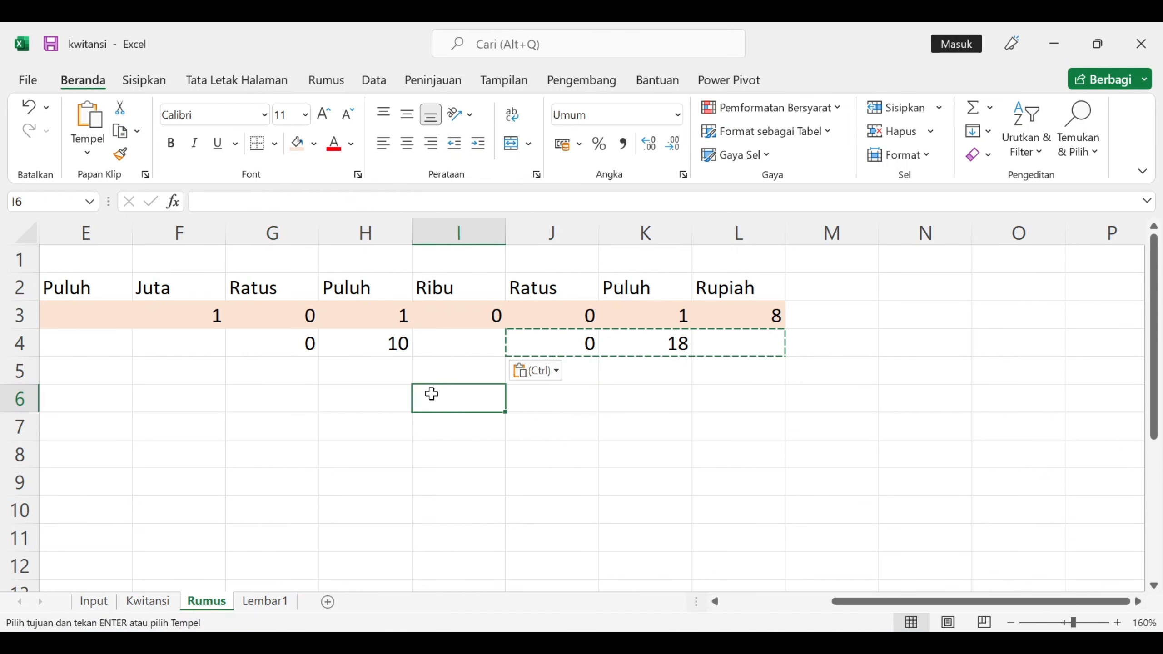
Paste the copied row 4 formulas into D4:F4 and A4:C4 for the millions and billions groups
{"action": "scroll", "coordinate": [760, 555], "scroll_direction": "left", "scroll_amount": 3}
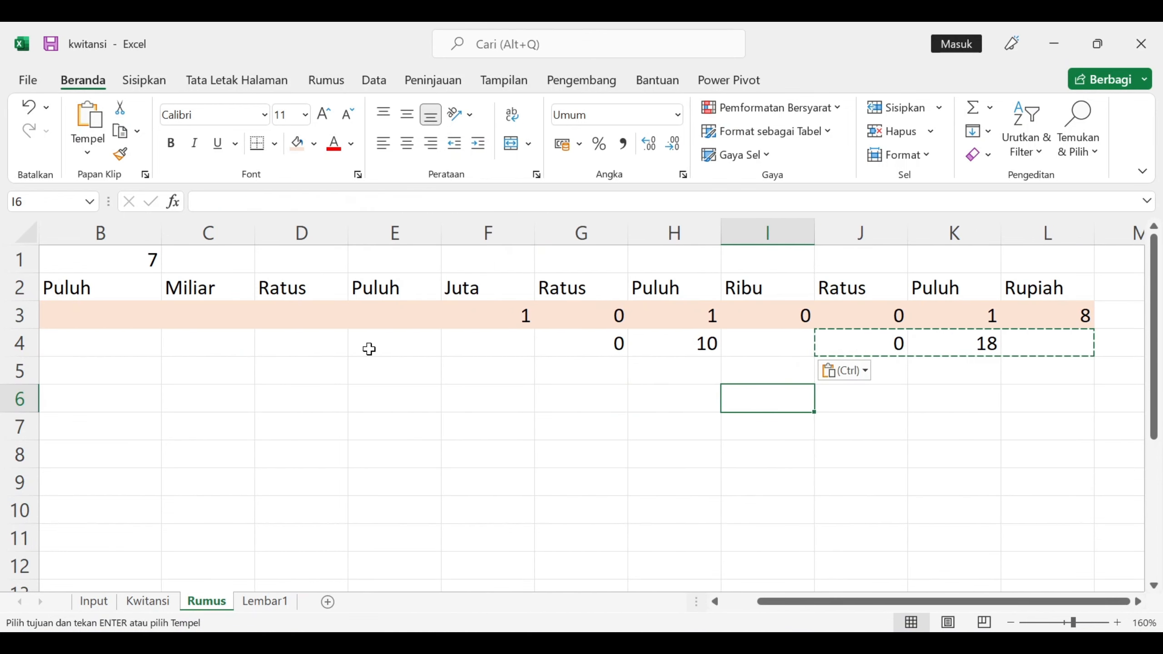
{"action": "left_click", "coordinate": [306, 350]}
{"action": "key", "text": "ctrl+v"}
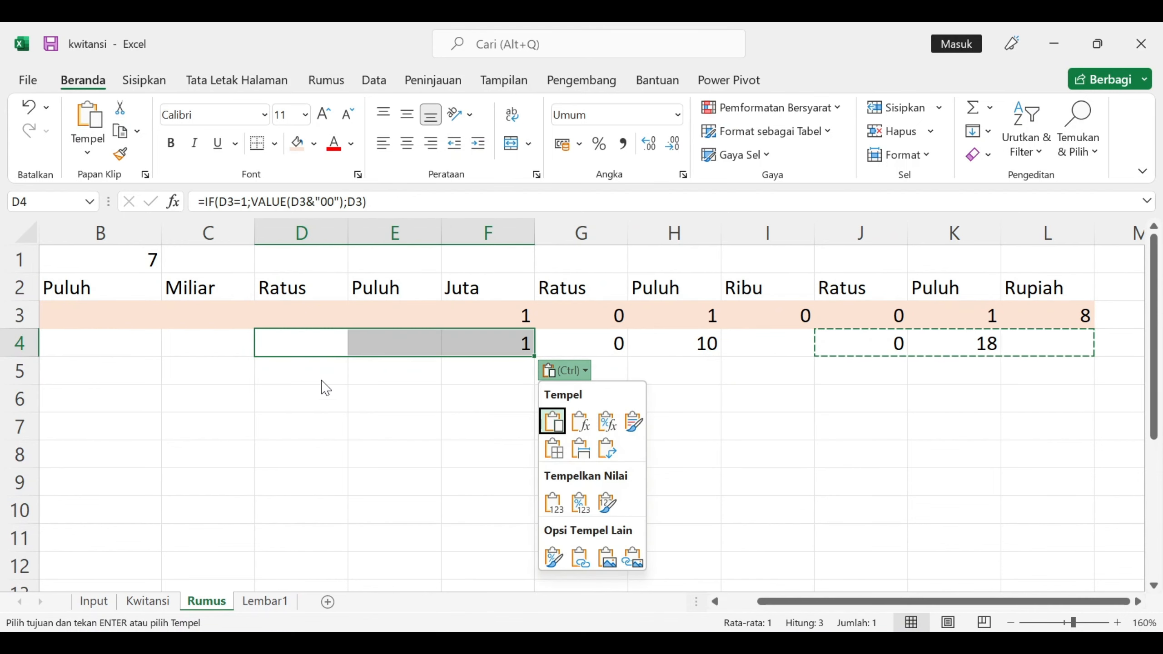
{"action": "left_click_drag", "start_coordinate": [852, 601], "coordinate": [797, 599]}
{"action": "left_click", "coordinate": [140, 343]}
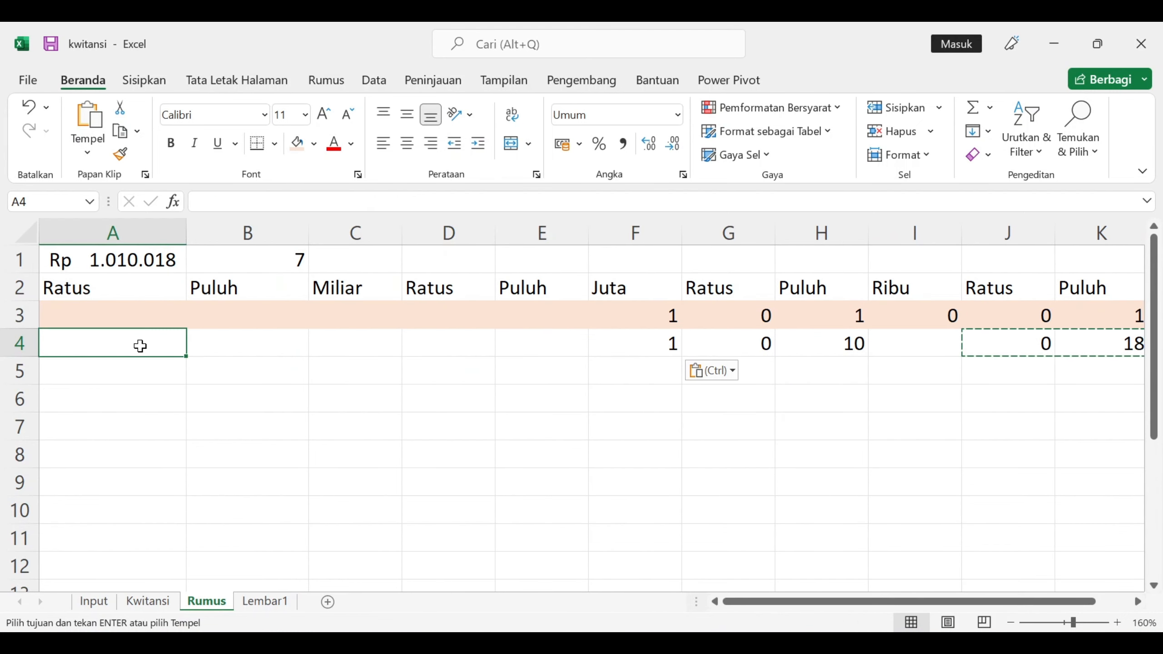
{"action": "key", "text": "ctrl+v"}
Fill A4:L4 with a light gold background colour
{"action": "left_click_drag", "start_coordinate": [732, 350], "coordinate": [955, 344]}
{"action": "left_click", "coordinate": [314, 144]}
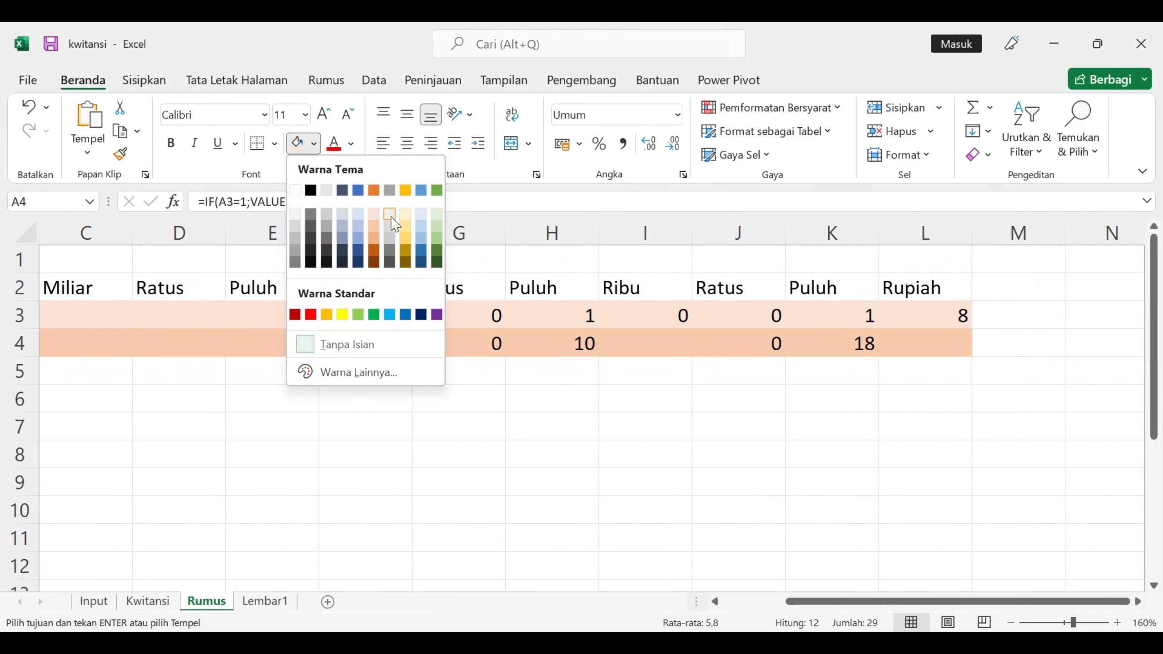
{"action": "left_click", "coordinate": [404, 208]}
{"action": "left_click_drag", "start_coordinate": [830, 601], "coordinate": [863, 601]}
{"action": "left_click", "coordinate": [1038, 397]}
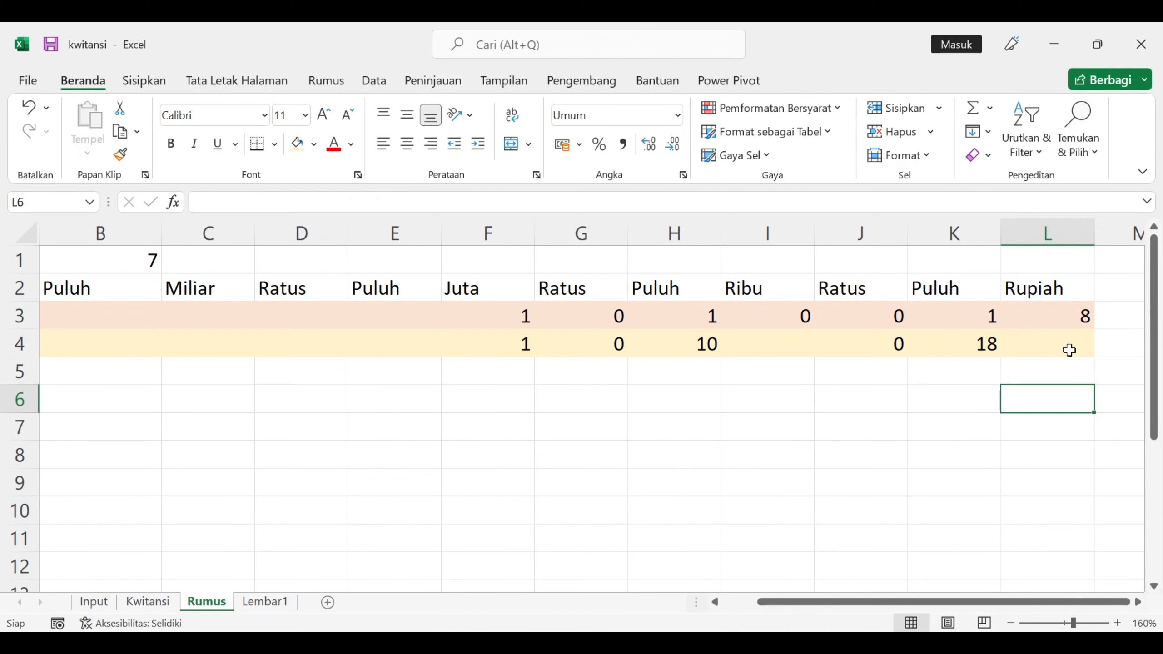
Check the number-word list on Lembar1 and begin a formula in L5 on Rumus with =IF(OR(L4=0;L4="");"";
{"action": "left_click", "coordinate": [271, 604]}
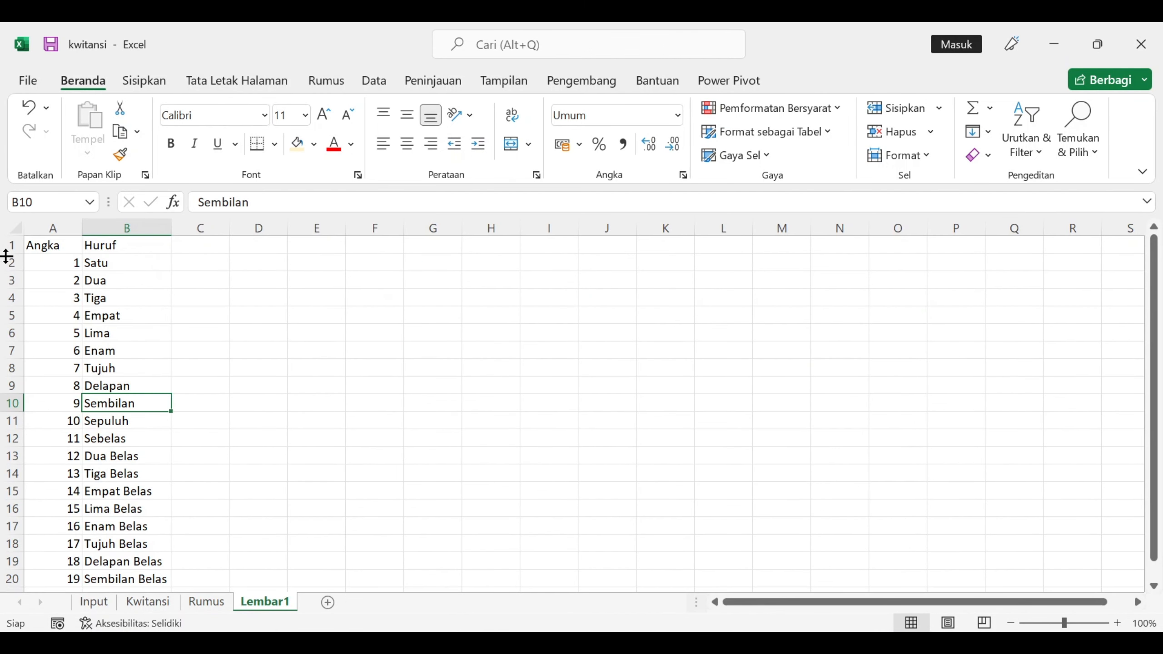
{"action": "left_click", "coordinate": [215, 603]}
{"action": "left_click", "coordinate": [1037, 366]}
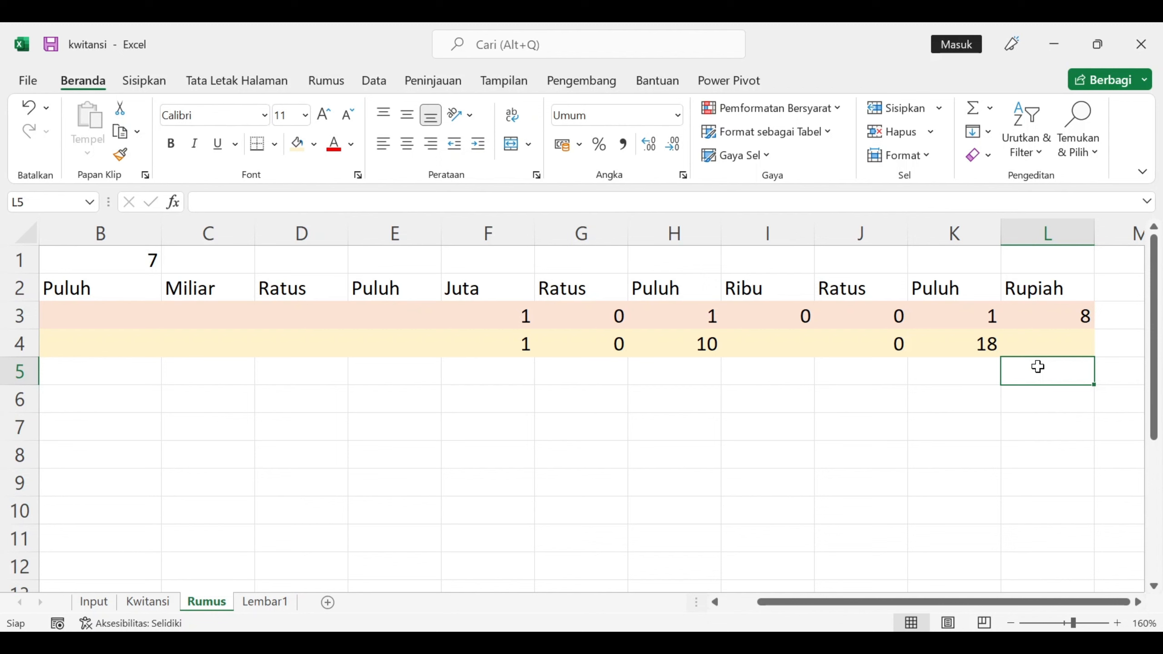
{"action": "type", "text": "=IF(OR("}
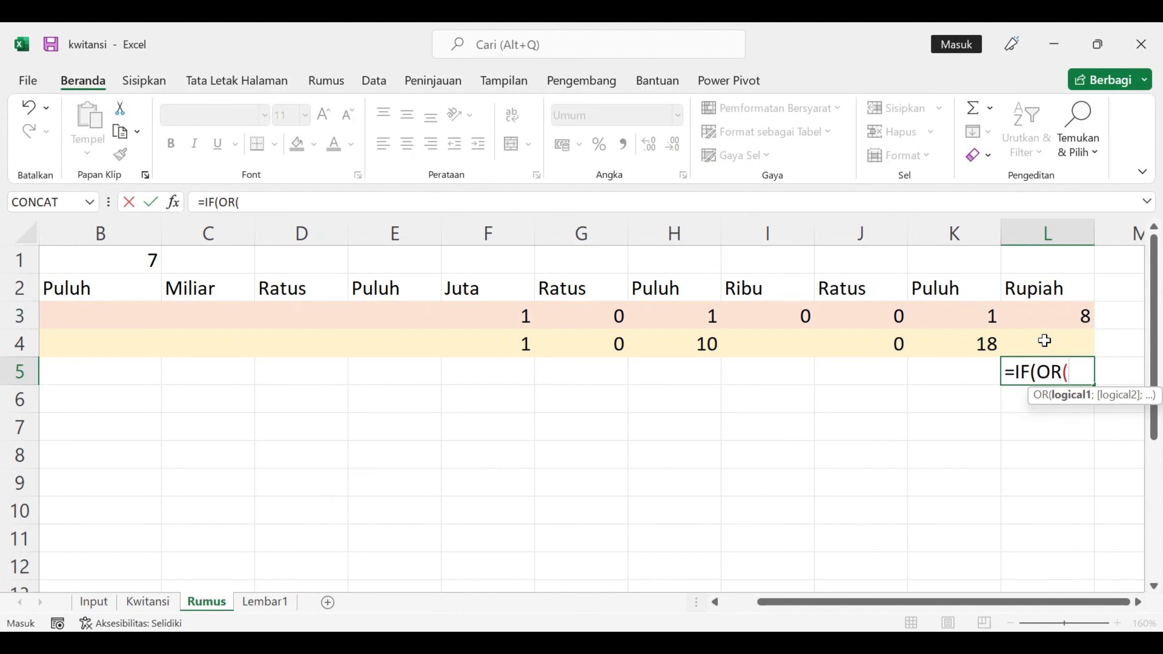
{"action": "left_click", "coordinate": [1048, 345]}
{"action": "type", "text": "=0"}
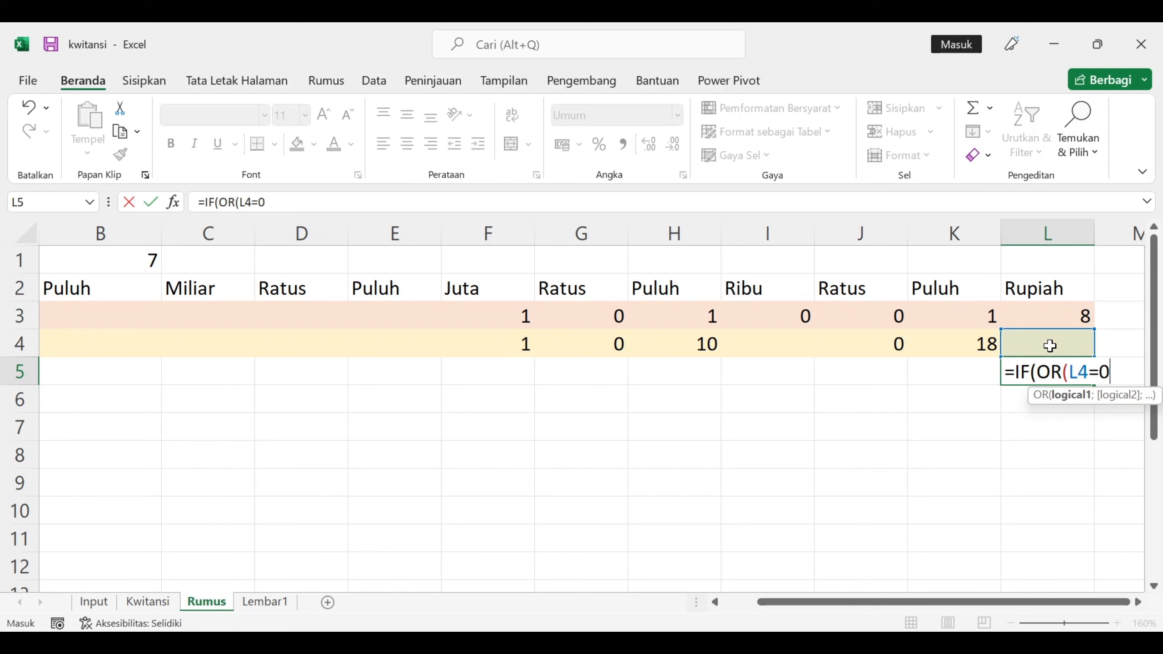
{"action": "type", "text": ";"}
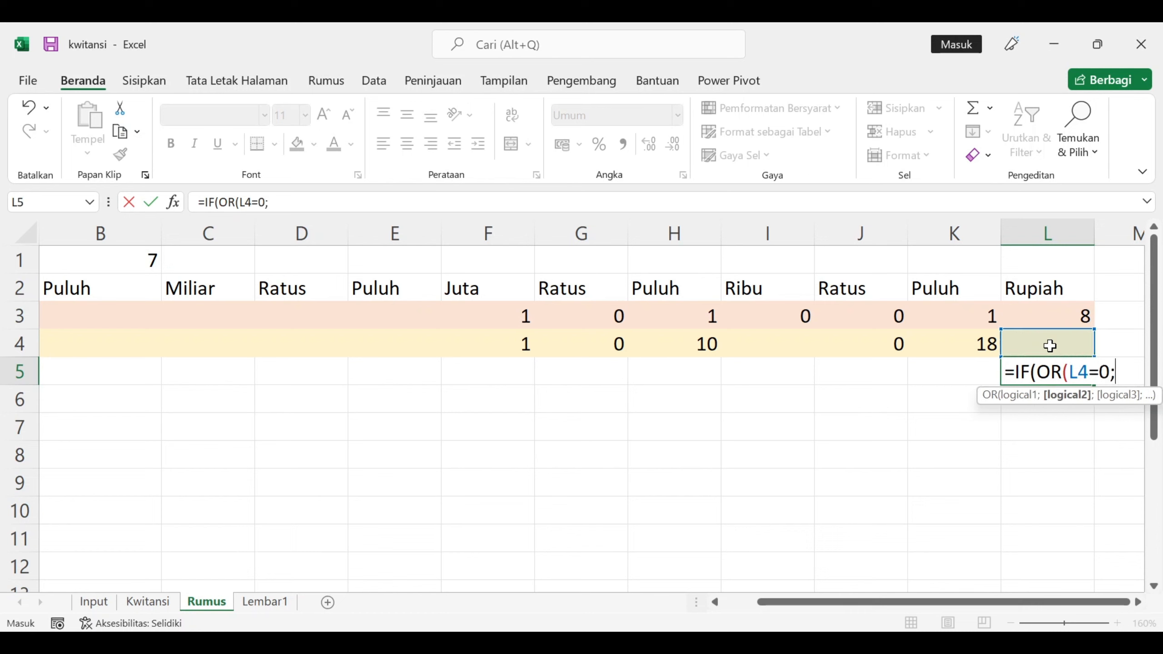
{"action": "left_click", "coordinate": [1049, 346]}
{"action": "type", "text": "=\"\""}
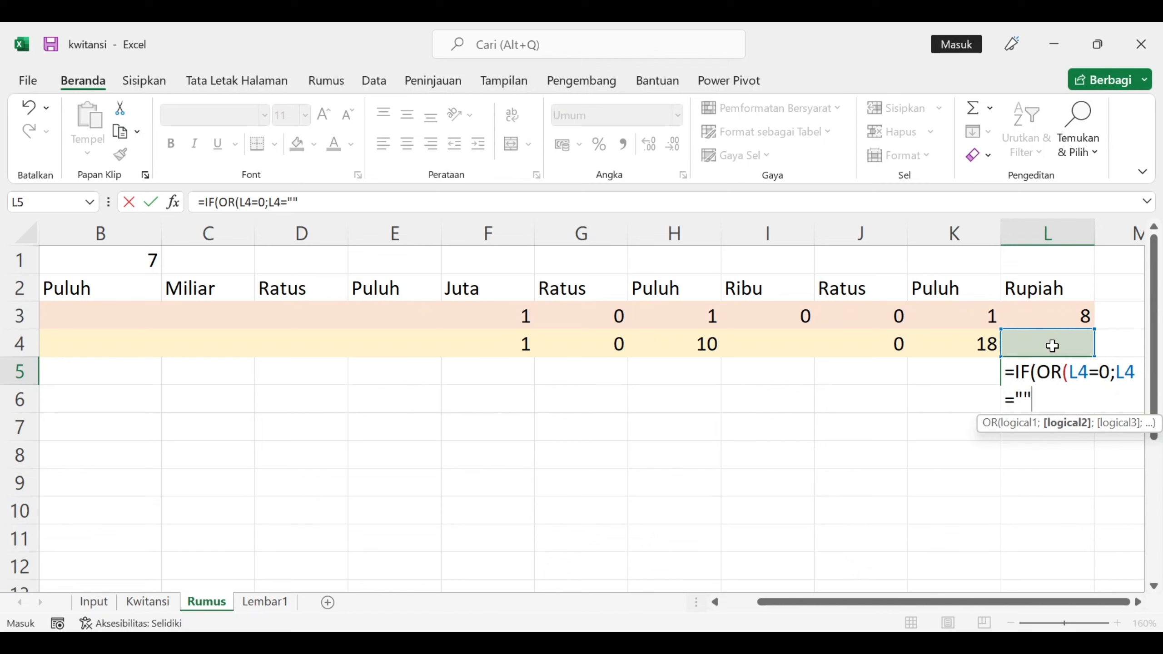
{"action": "type", "text": ";"}
{"action": "key", "text": "BackSpace"}
{"action": "type", "text": ")"}
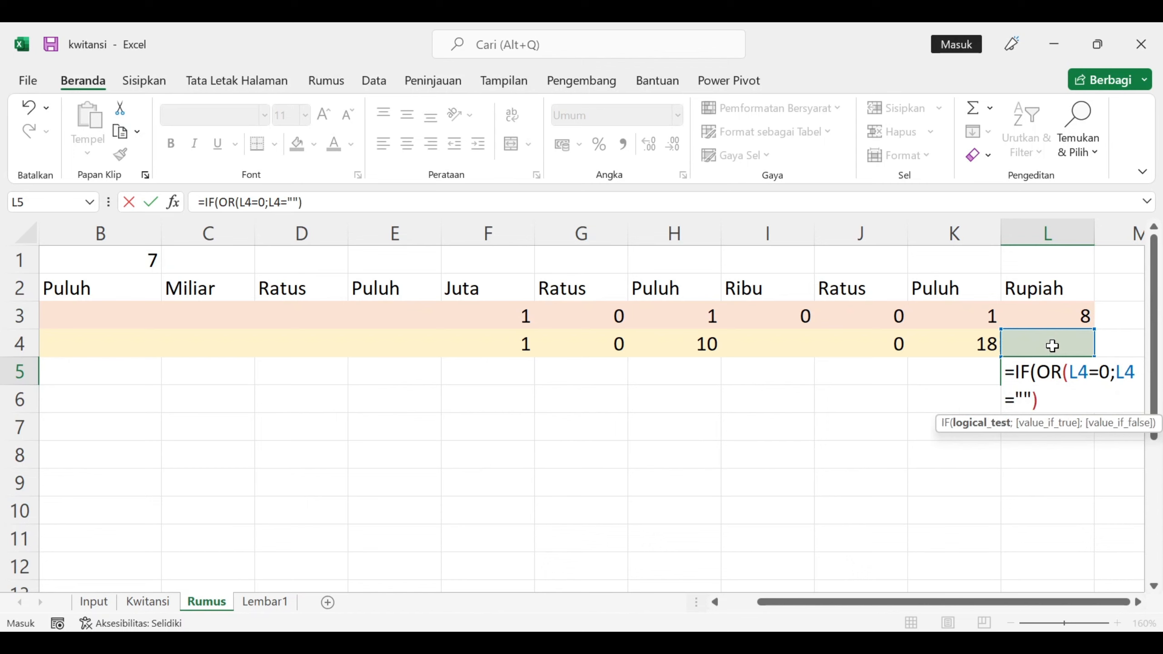
{"action": "type", "text": ";"}
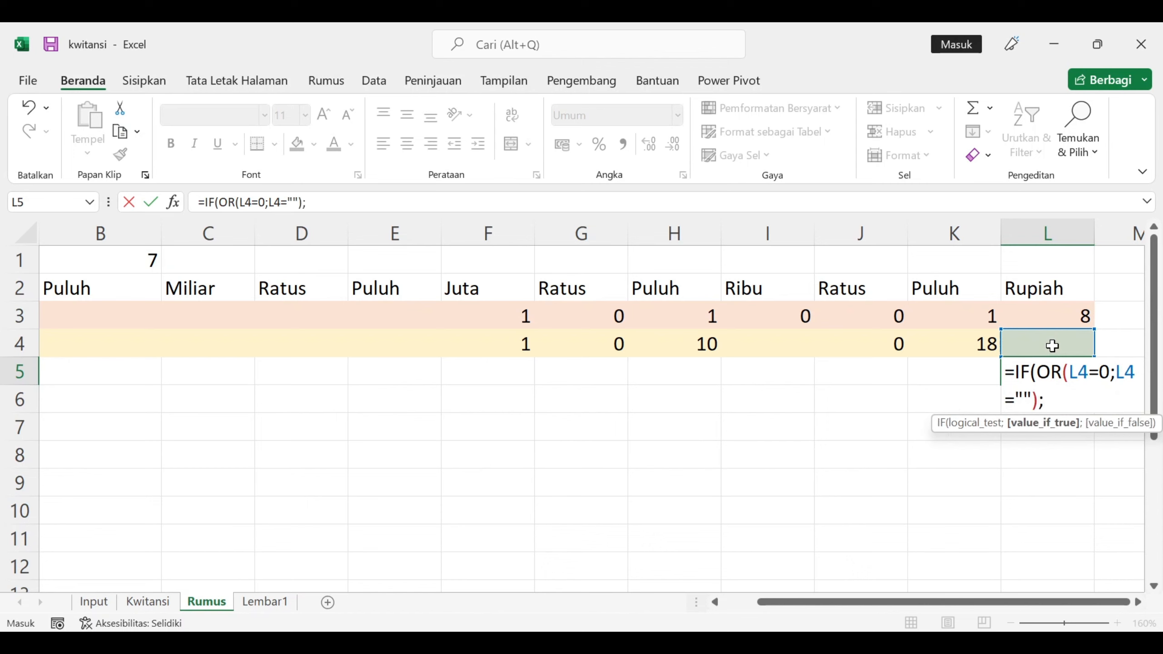
{"action": "type", "text": "\"\";"}
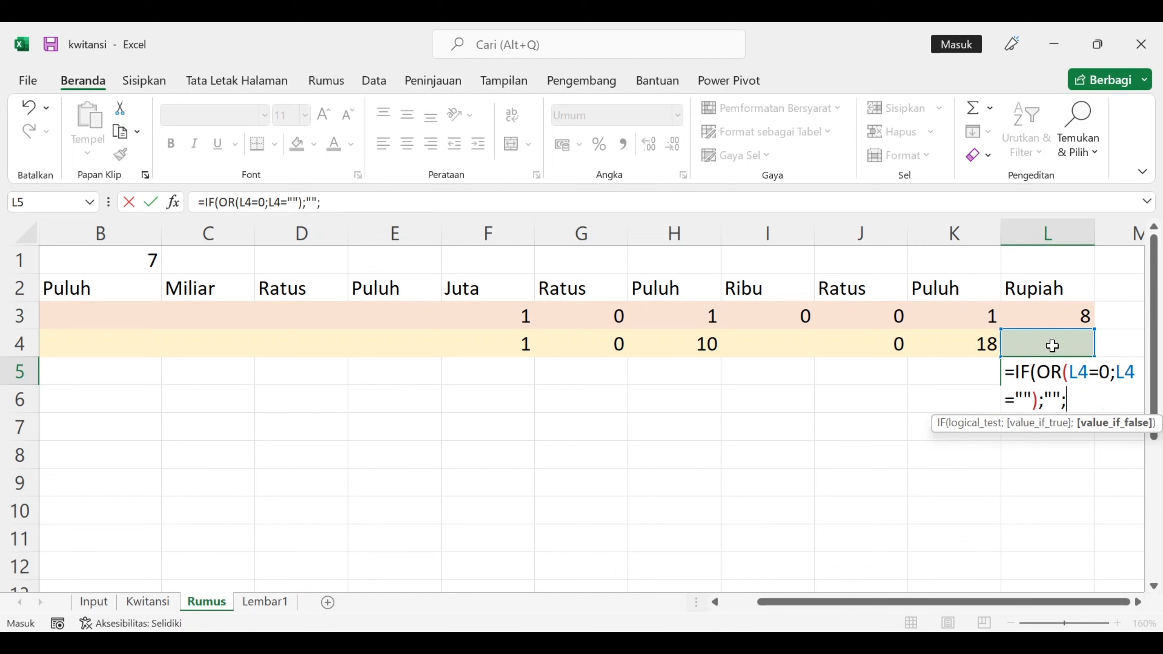
Continue the L5 formula with a VLOOKUP function that uses L4 as its lookup value
{"action": "type", "text": "v"}
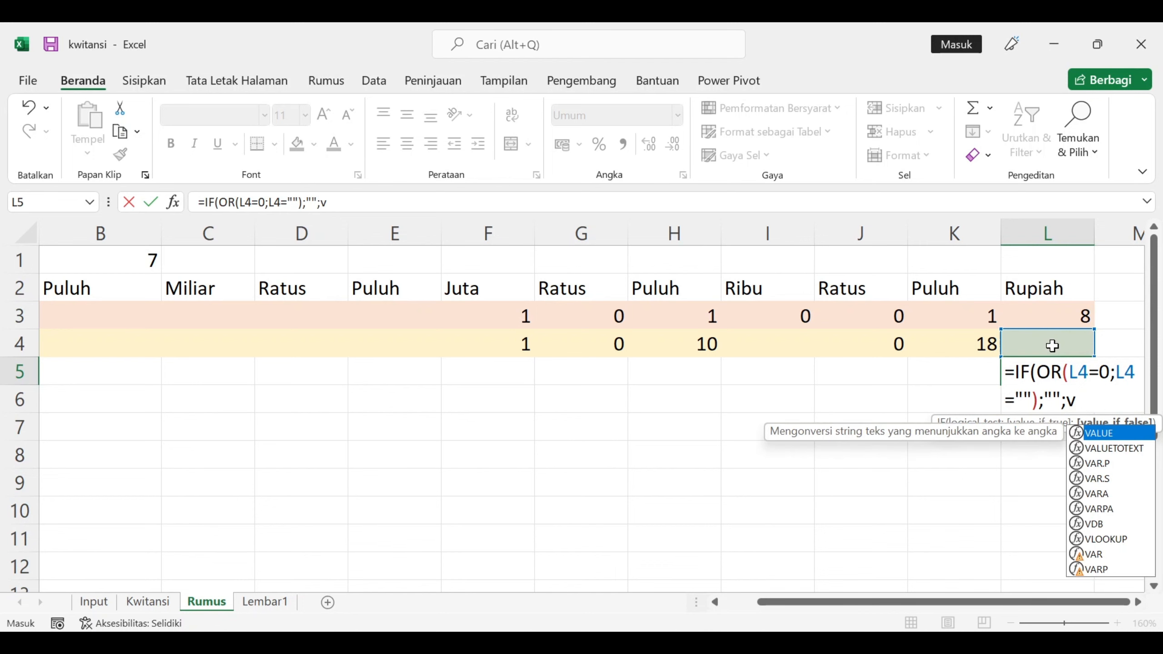
{"action": "key", "text": "Down"}
{"action": "key", "text": "Down"}
{"action": "key", "text": "Down"}
{"action": "key", "text": "Down"}
{"action": "key", "text": "Down"}
{"action": "key", "text": "Down"}
{"action": "key", "text": "Down"}
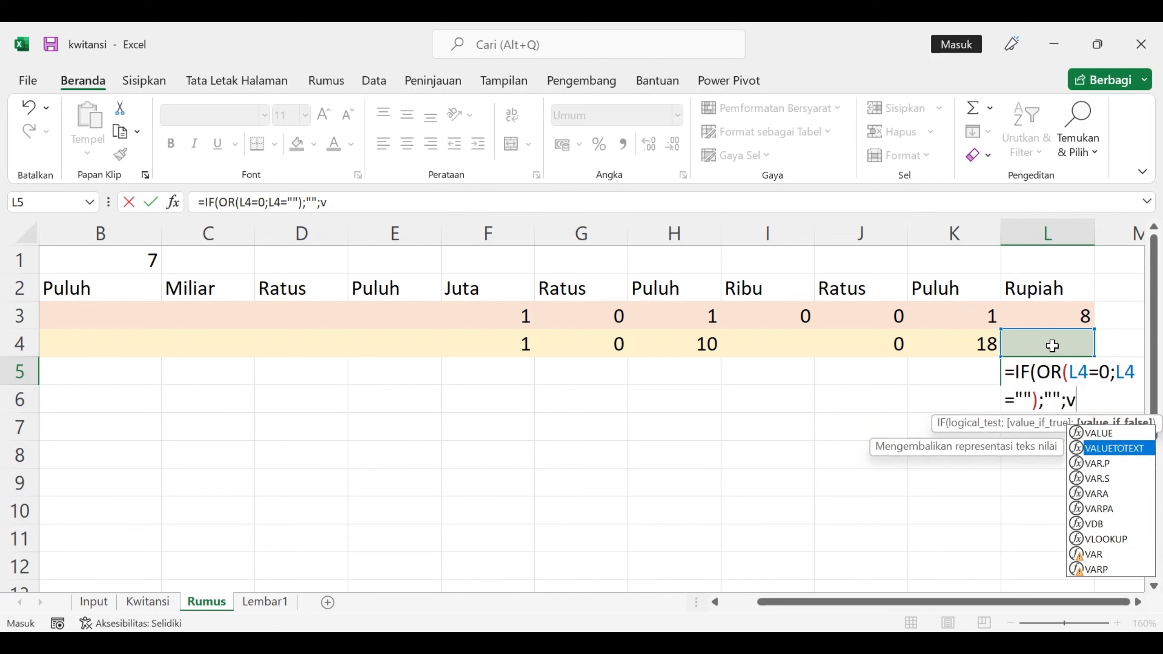
{"action": "key", "text": "Tab"}
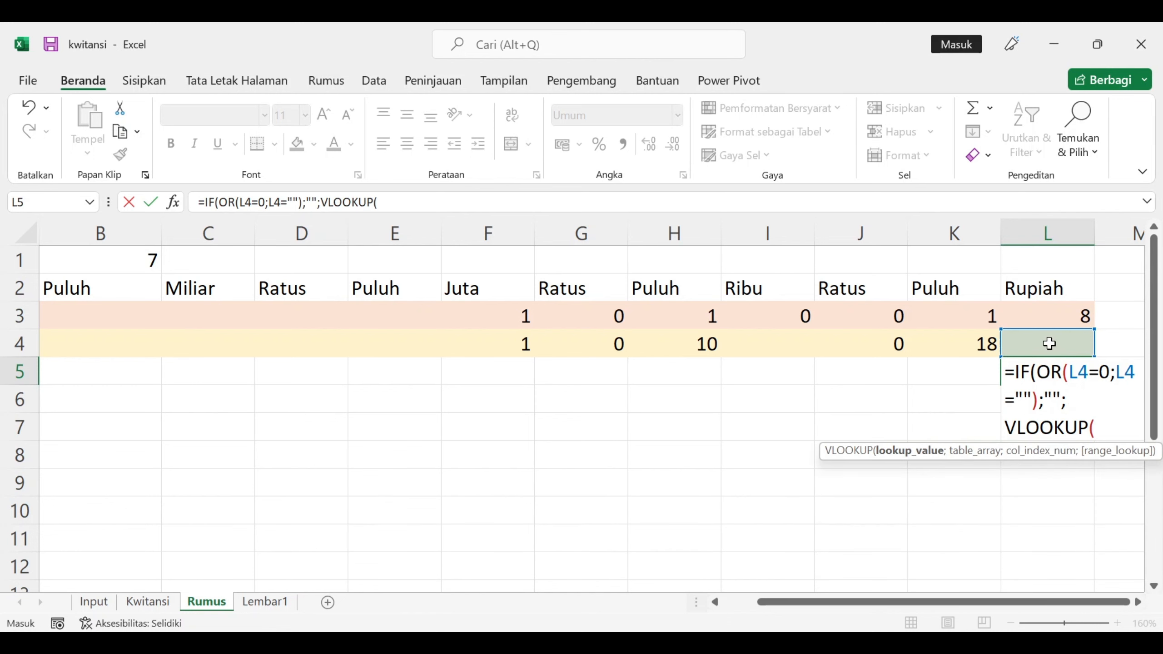
{"action": "left_click", "coordinate": [1049, 343]}
{"action": "type", "text": ";"}
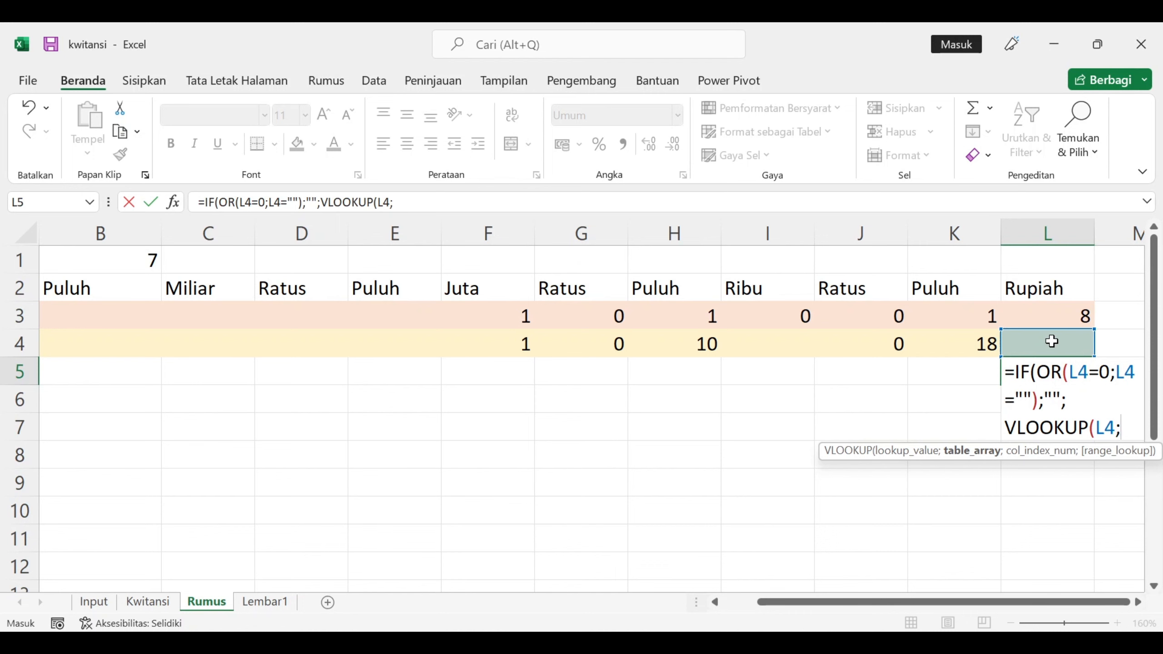
Set the VLOOKUP table array to the number-word list on Lembar1 as the absolute range $A$2:$B$21
{"action": "left_click", "coordinate": [277, 601]}
{"action": "left_click_drag", "start_coordinate": [58, 263], "coordinate": [128, 559]}
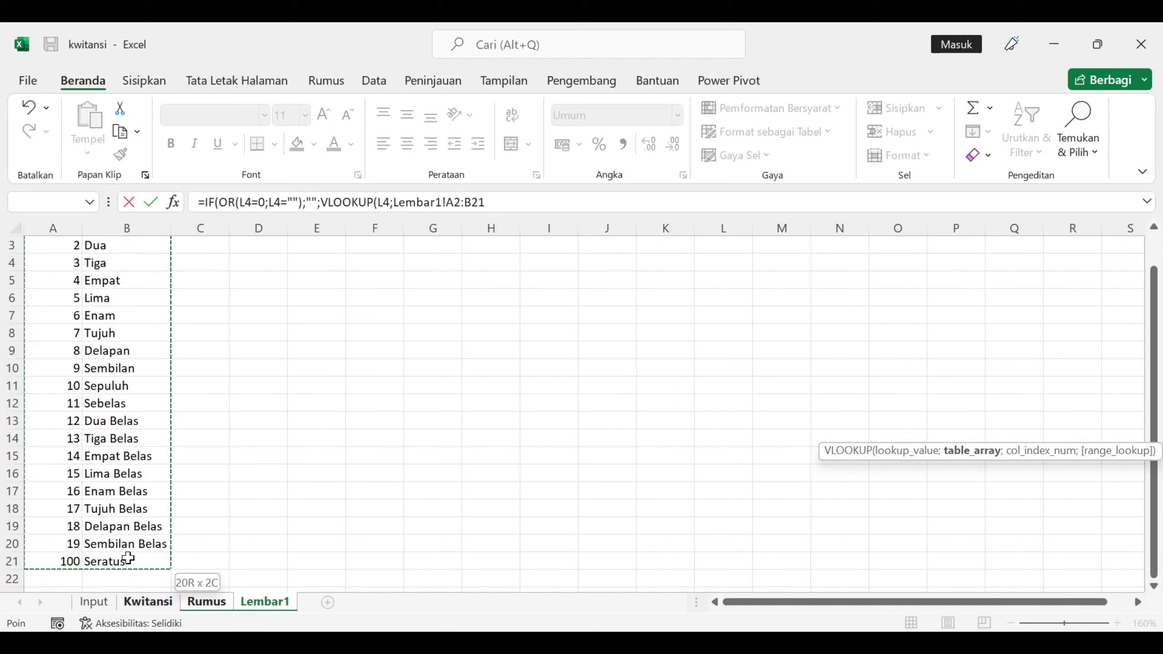
{"action": "left_click_drag", "start_coordinate": [446, 202], "coordinate": [490, 204]}
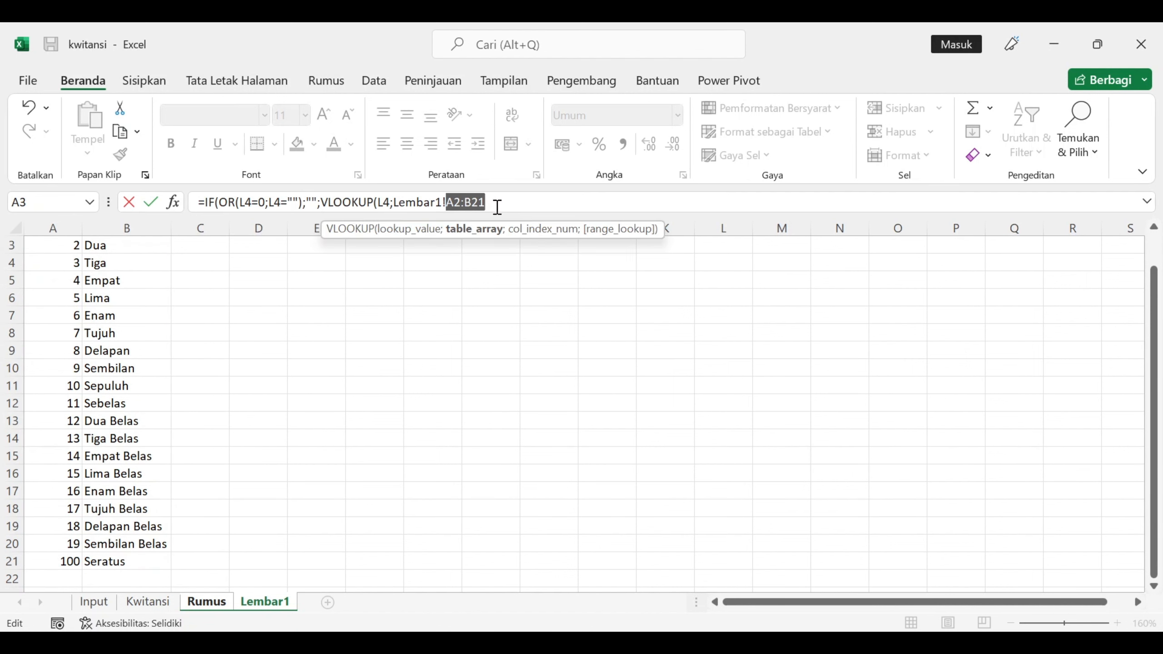
{"action": "key", "text": "F4"}
{"action": "left_click", "coordinate": [531, 201]}
Complete the L5 formula with column index 2 and an exact match of FALSE, closing both functions
{"action": "type", "text": ";"}
{"action": "type", "text": "21;2"}
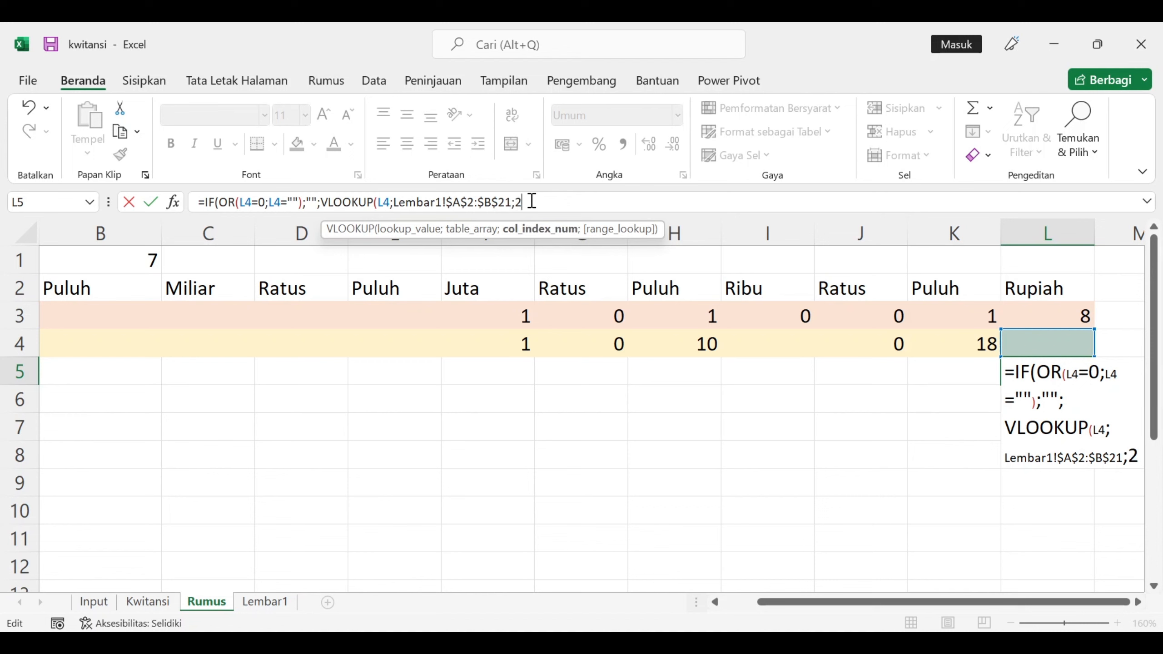
{"action": "type", "text": ";"}
{"action": "key", "text": "Down"}
{"action": "key", "text": "Tab"}
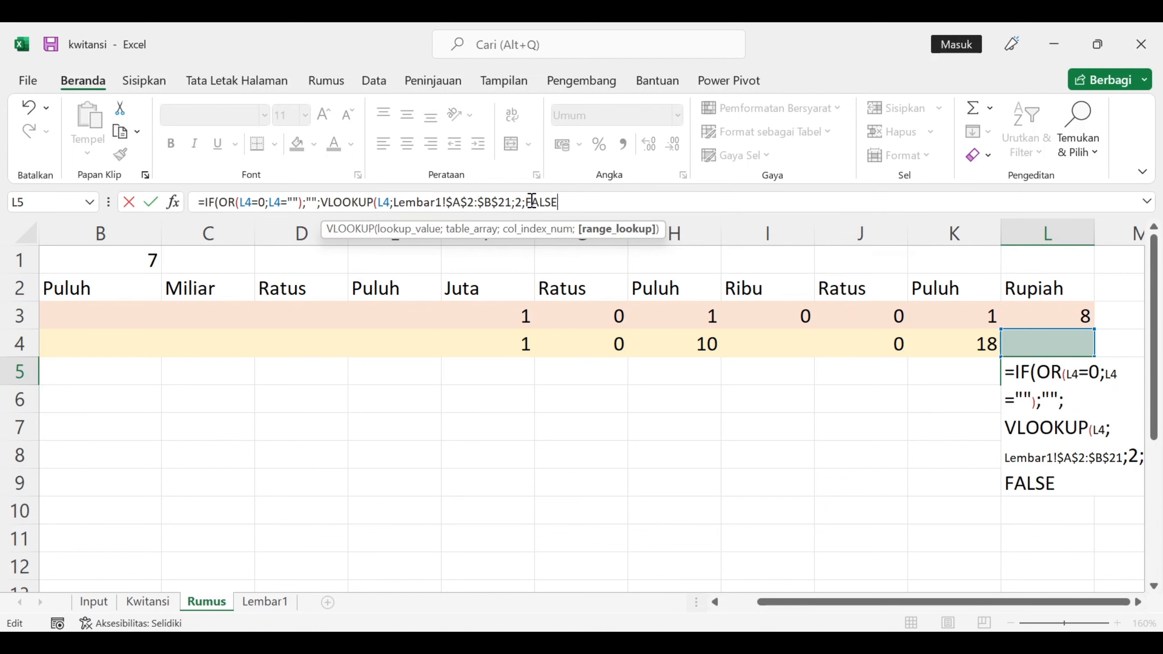
{"action": "type", "text": ")"}
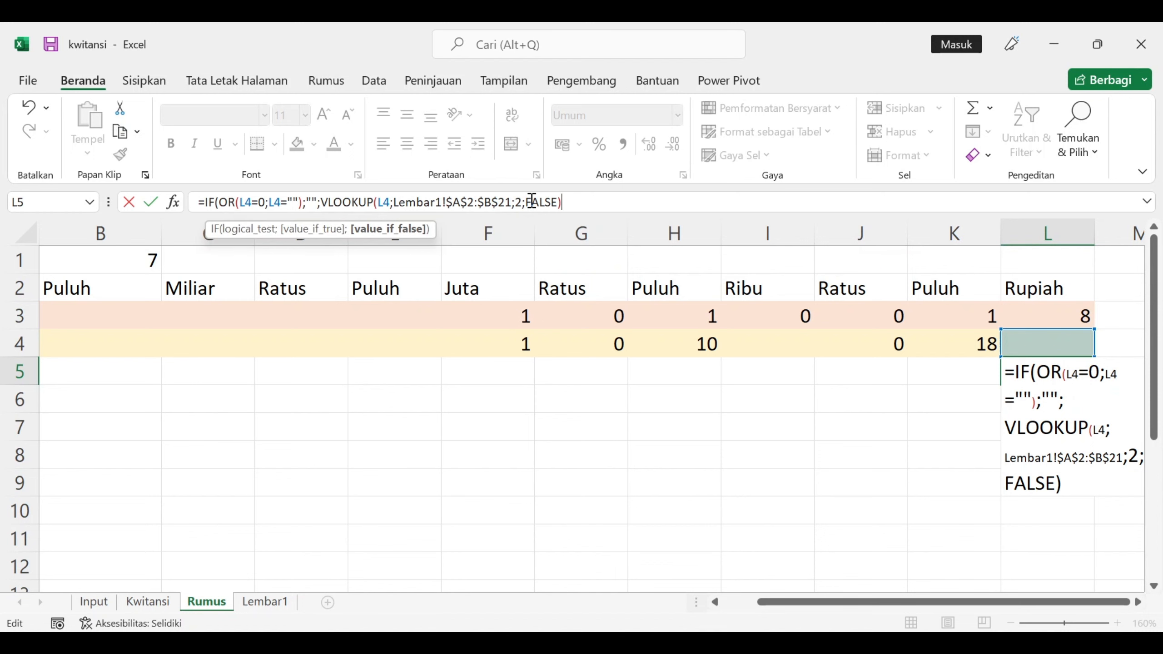
{"action": "type", "text": ")"}
{"action": "key", "text": "Return"}
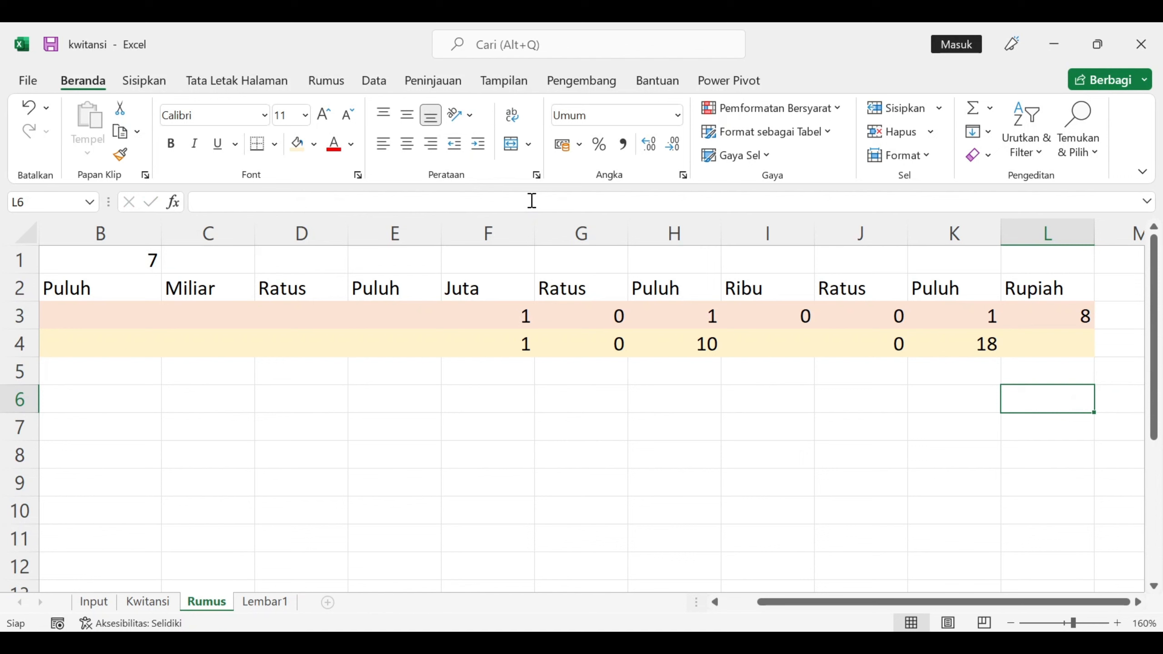
Change the value-if-true result in the L5 formula to 0
{"action": "left_click", "coordinate": [1041, 376]}
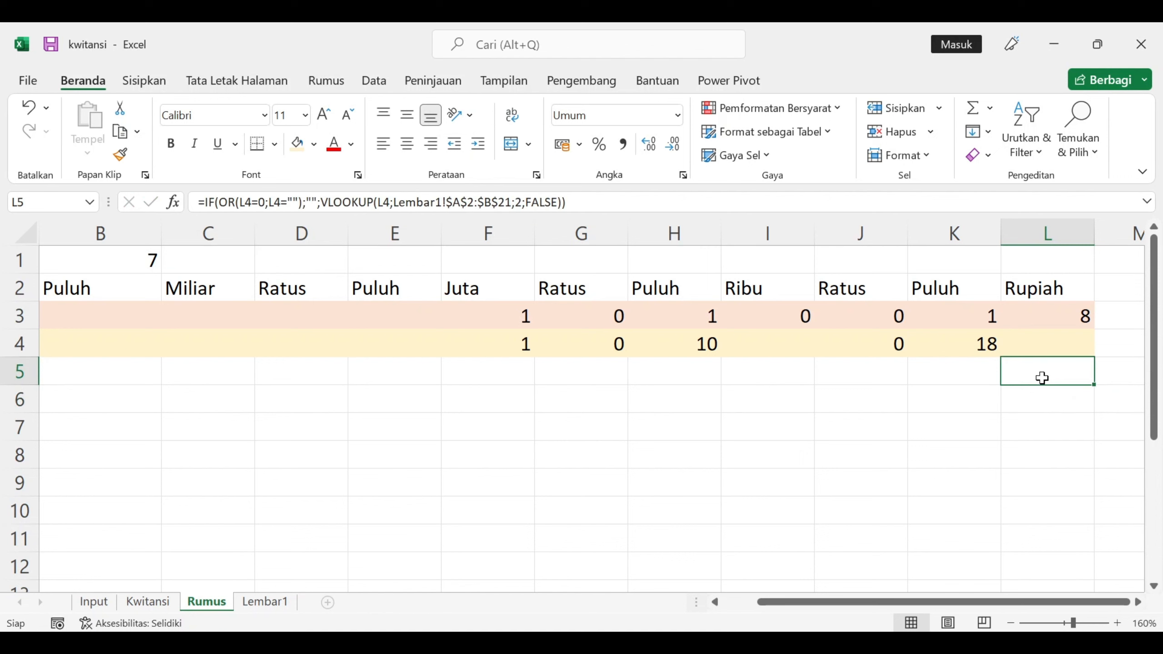
{"action": "left_click", "coordinate": [314, 202]}
{"action": "type", "text": "0"}
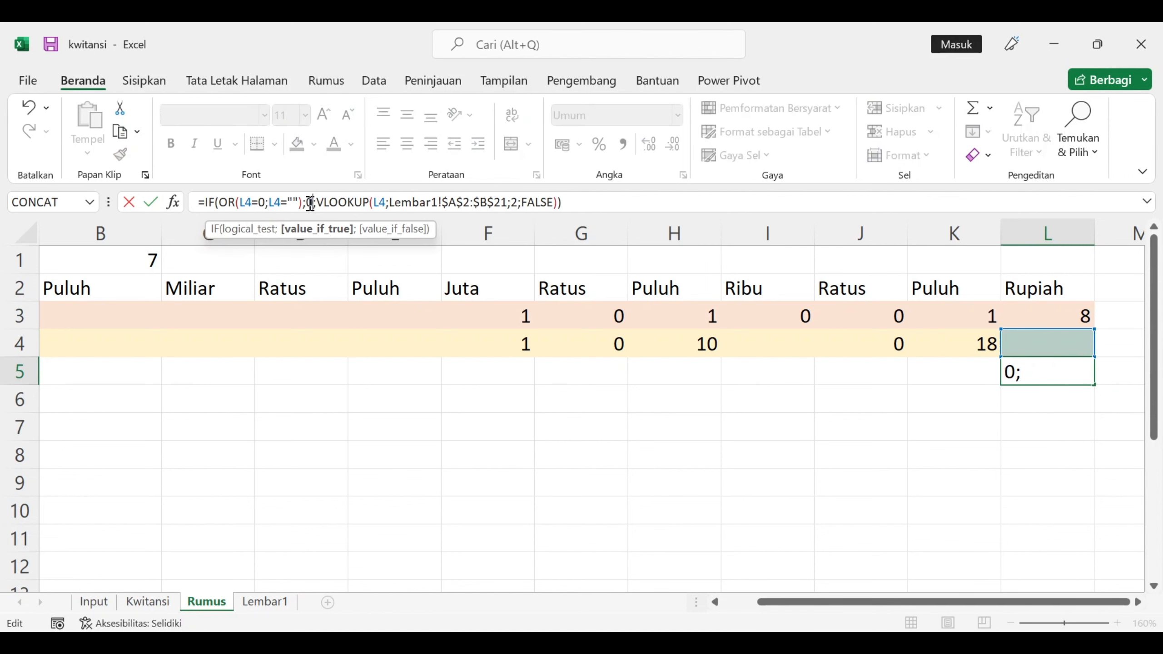
{"action": "key", "text": "Return"}
{"action": "key", "text": "Up"}
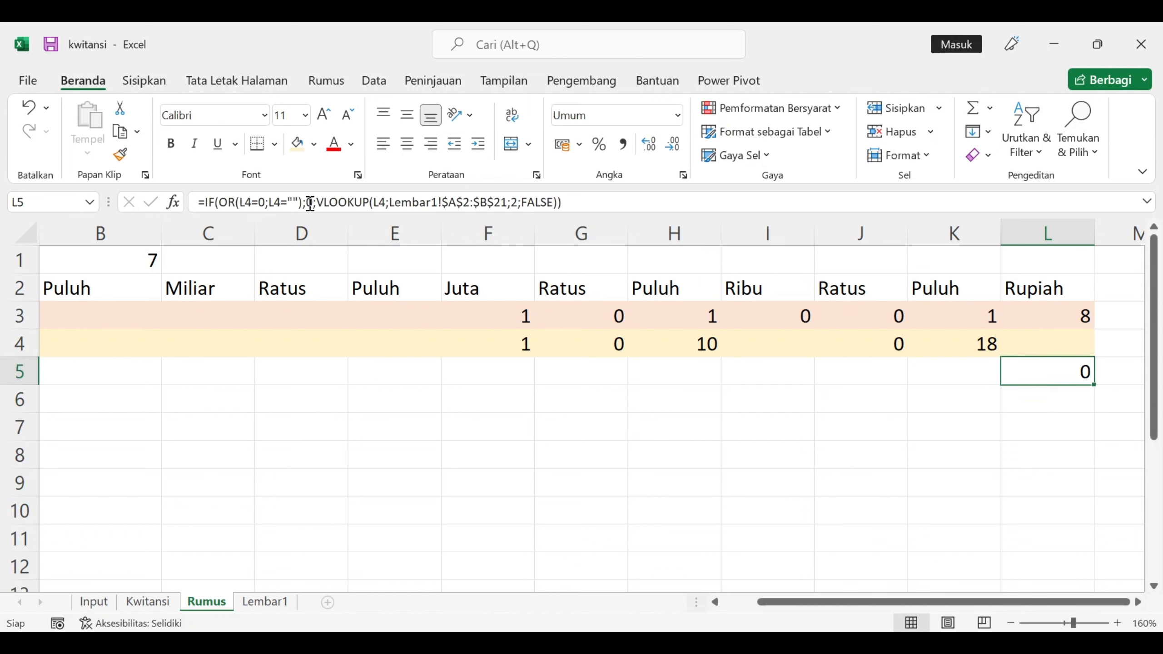
Copy the L5 formula to K5 and autofit the width of column K
{"action": "key", "text": "ctrl+c"}
{"action": "left_click", "coordinate": [955, 377]}
{"action": "key", "text": "ctrl+v"}
{"action": "left_click", "coordinate": [941, 376]}
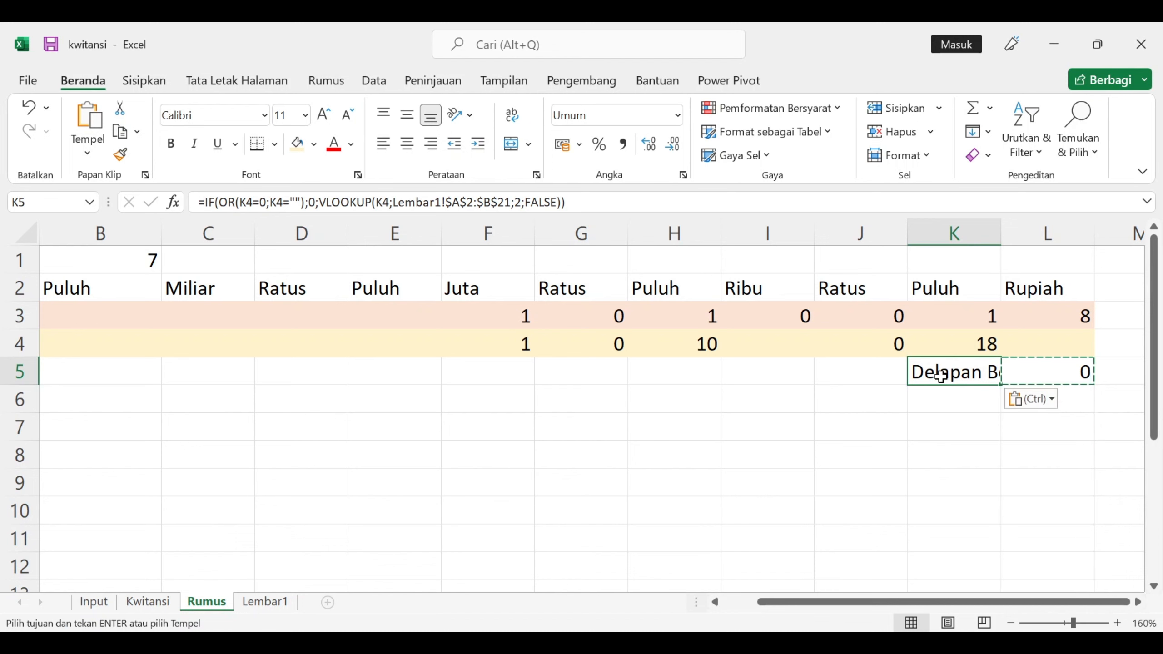
{"action": "double_click", "coordinate": [1000, 228]}
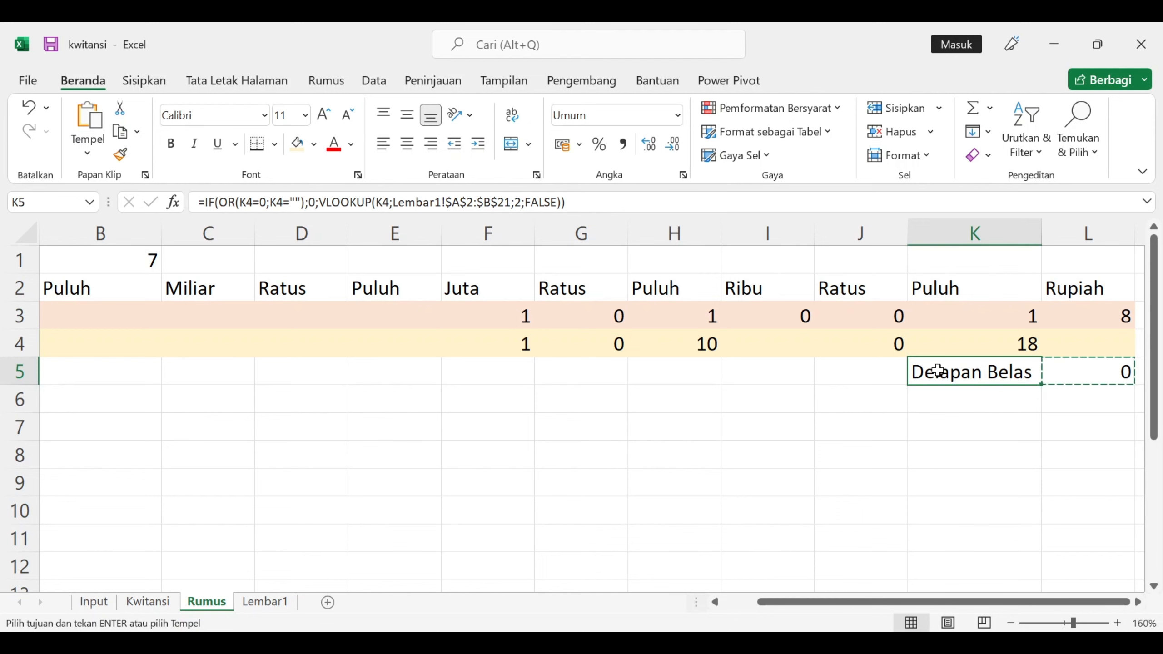
Change the value-if-true result in the K5 formula to "" and fill the formula into J5
{"action": "double_click", "coordinate": [312, 202]}
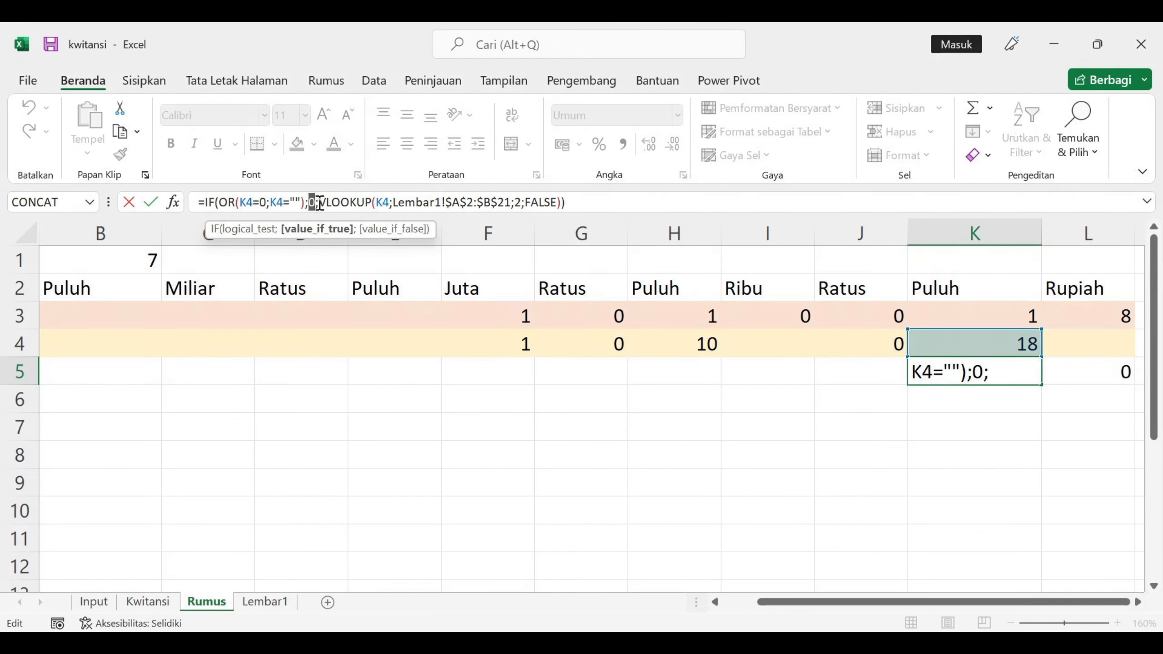
{"action": "type", "text": "\"\""}
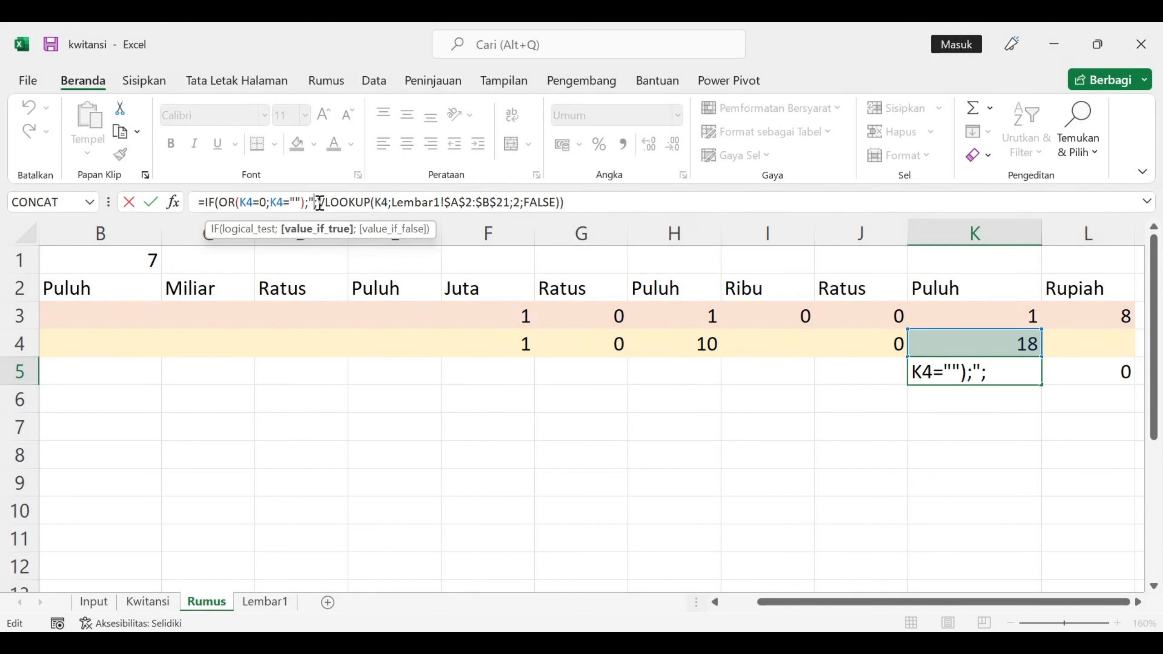
{"action": "key", "text": "Return"}
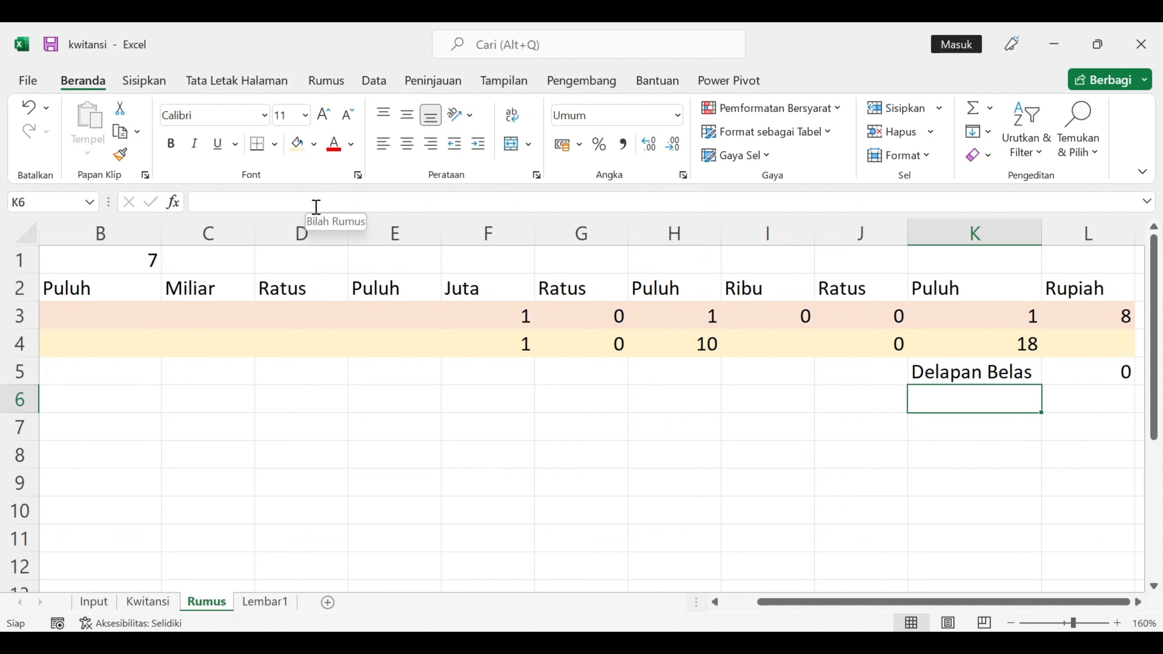
{"action": "left_click", "coordinate": [1027, 376]}
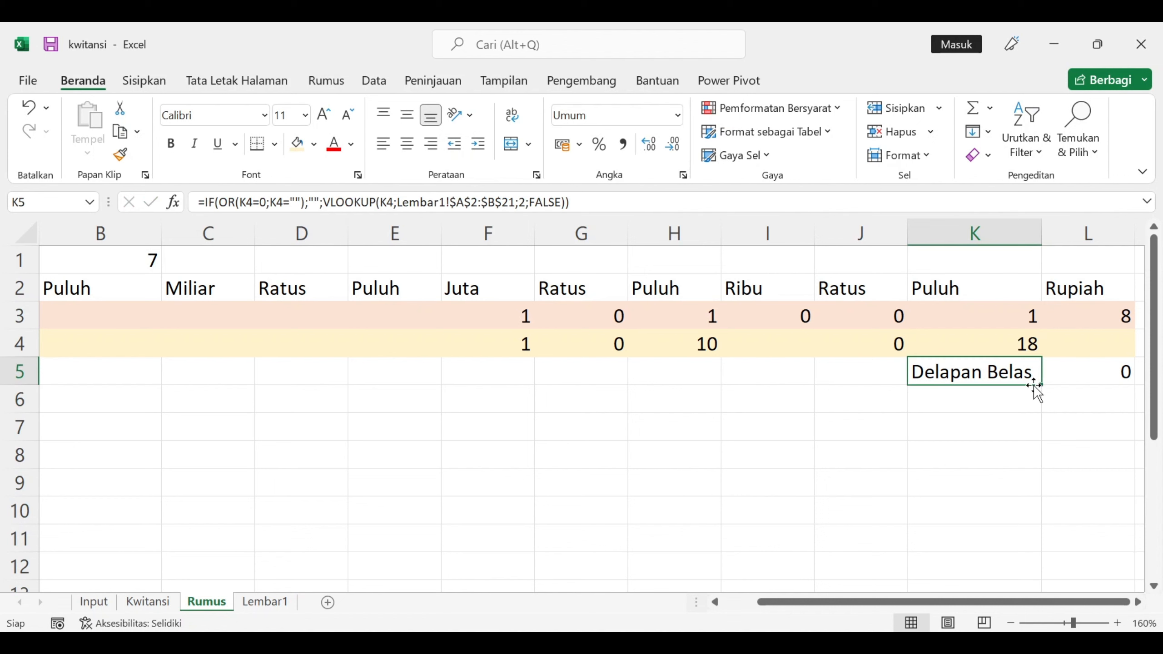
{"action": "left_click_drag", "start_coordinate": [1042, 387], "coordinate": [844, 389]}
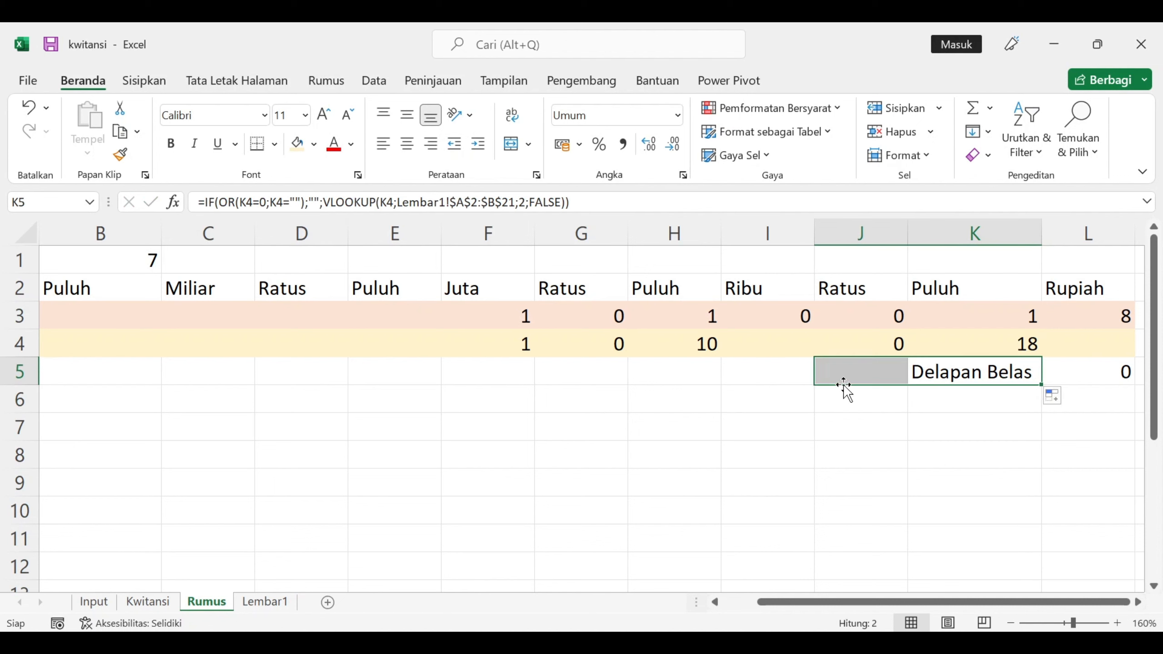
{"action": "left_click", "coordinate": [855, 373]}
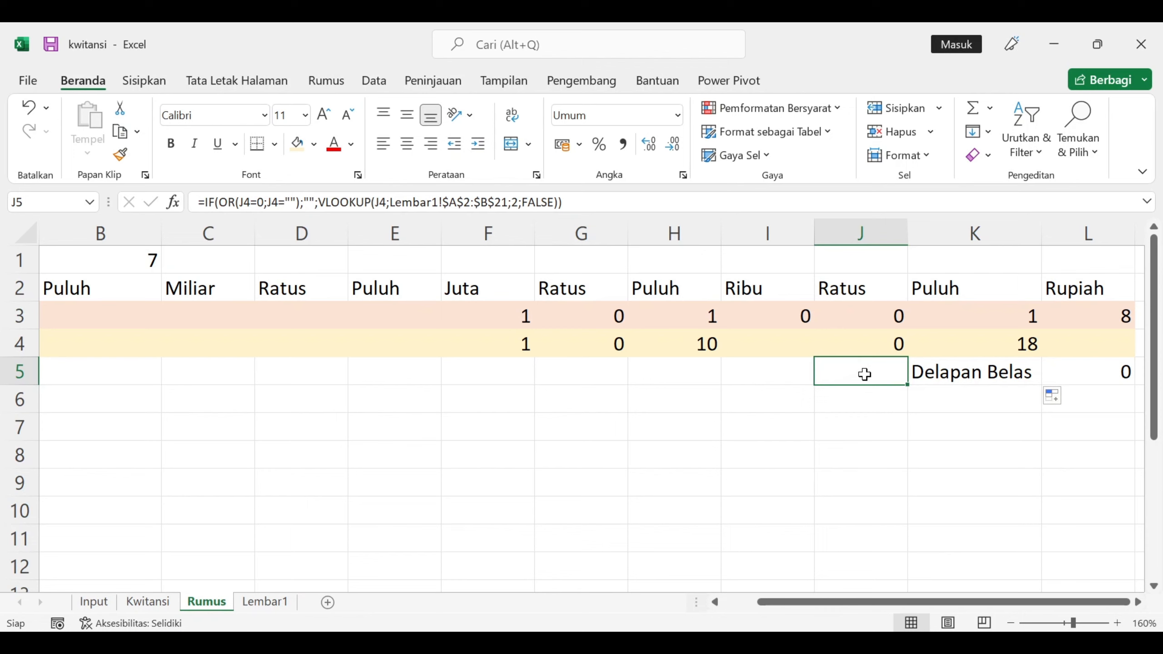
Copy the J5:L5 formulas to G5:I5, D5:F5 and A5:C5 under the thousands, millions and billions groups
{"action": "left_click_drag", "start_coordinate": [1113, 376], "coordinate": [598, 375]}
{"action": "key", "text": "ctrl+c"}
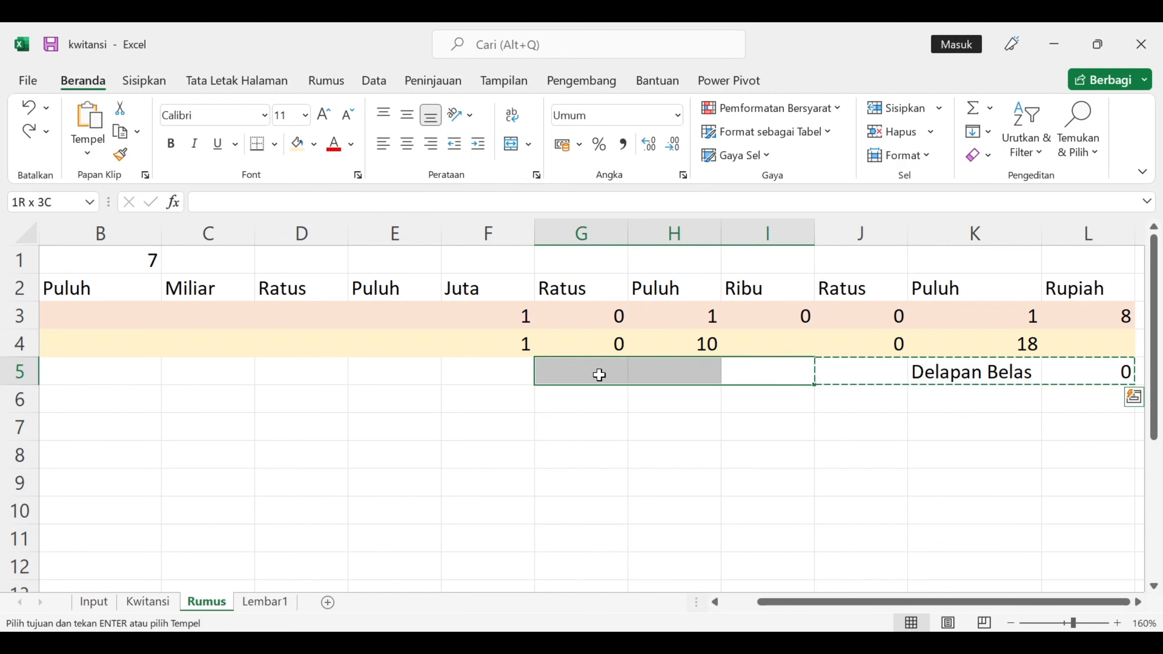
{"action": "key", "text": "ctrl+v"}
{"action": "left_click_drag", "start_coordinate": [526, 373], "coordinate": [300, 367]}
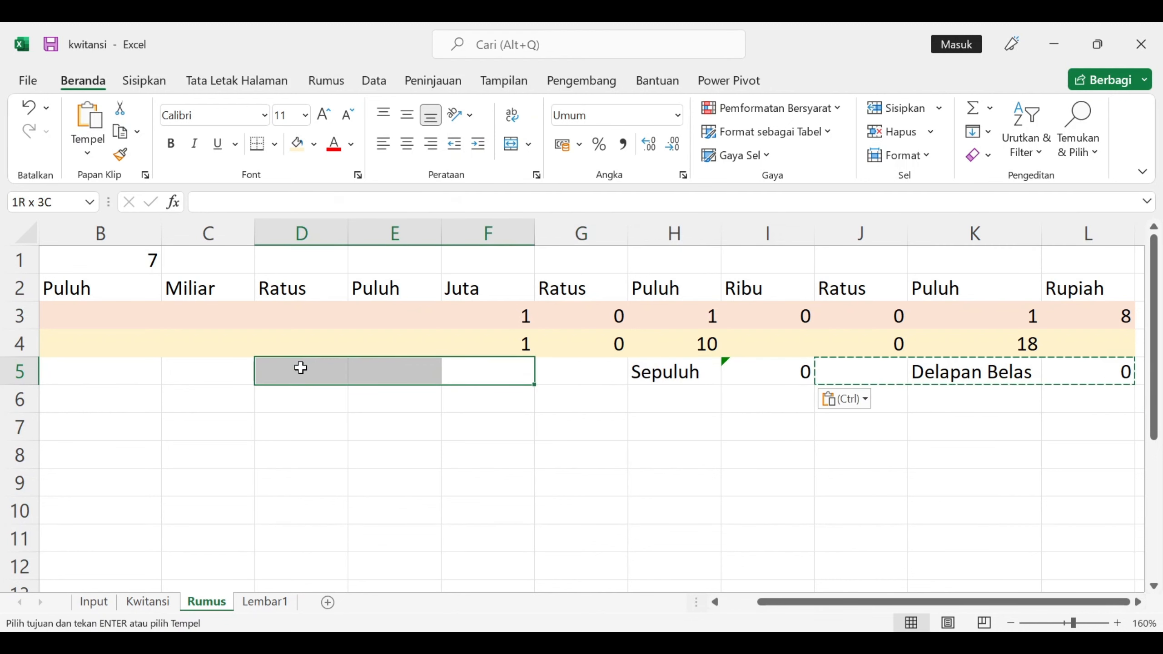
{"action": "key", "text": "ctrl+v"}
{"action": "left_click_drag", "start_coordinate": [182, 369], "coordinate": [3, 372]}
{"action": "key", "text": "ctrl+v"}
{"action": "left_click", "coordinate": [346, 430]}
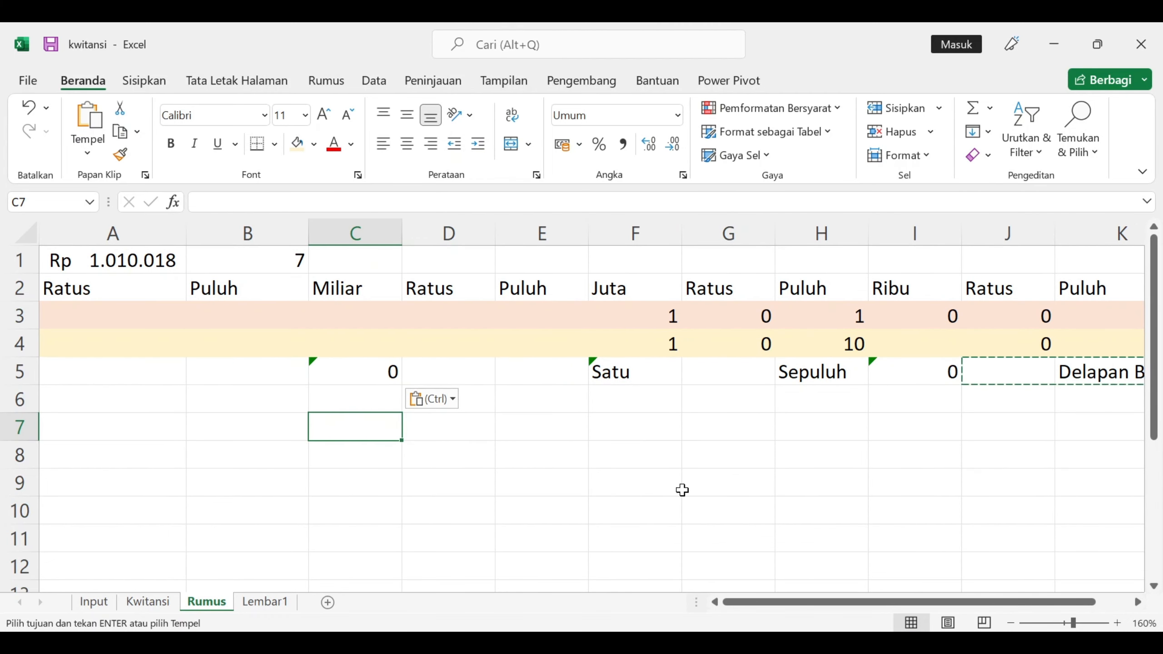
Begin a formula in L6 with =IF(L3="";""; to return empty text when the units digit is blank
{"action": "left_click_drag", "start_coordinate": [802, 610], "coordinate": [885, 609]}
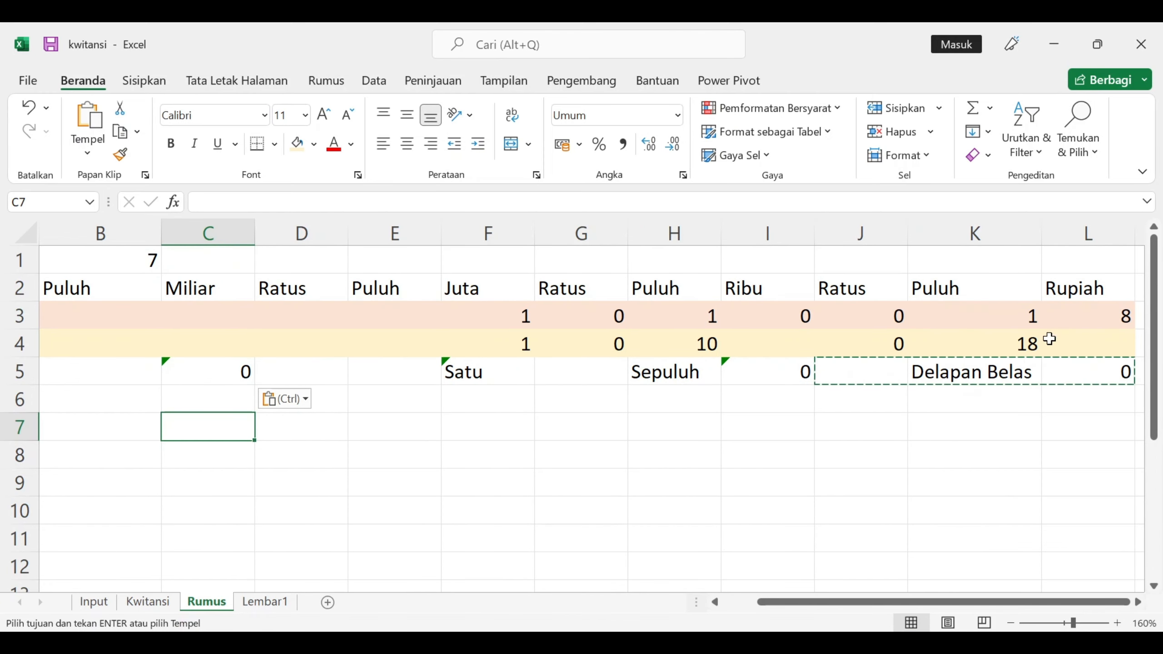
{"action": "left_click", "coordinate": [1073, 411]}
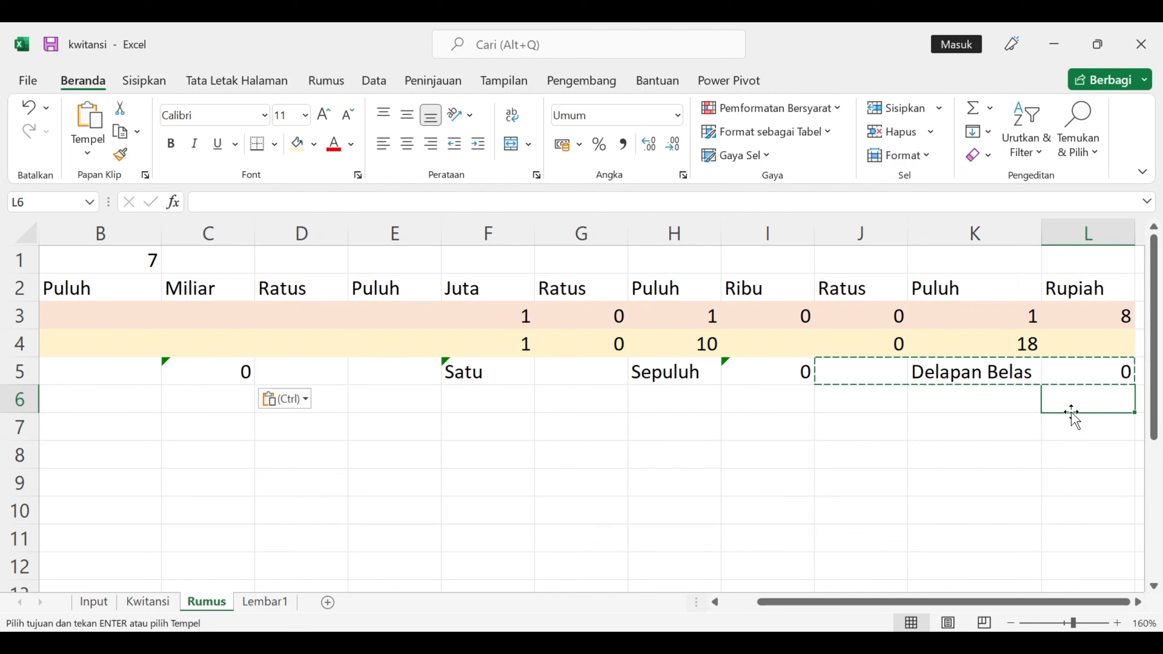
{"action": "type", "text": "=if("}
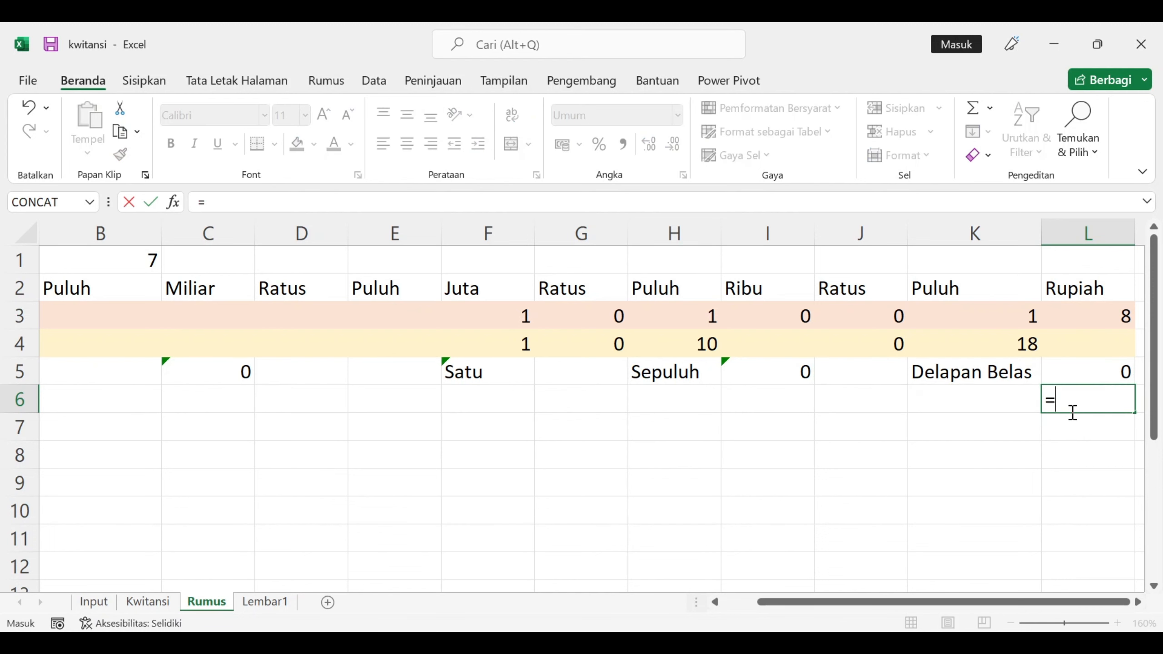
{"action": "left_click", "coordinate": [1094, 311]}
{"action": "type", "text": "="}
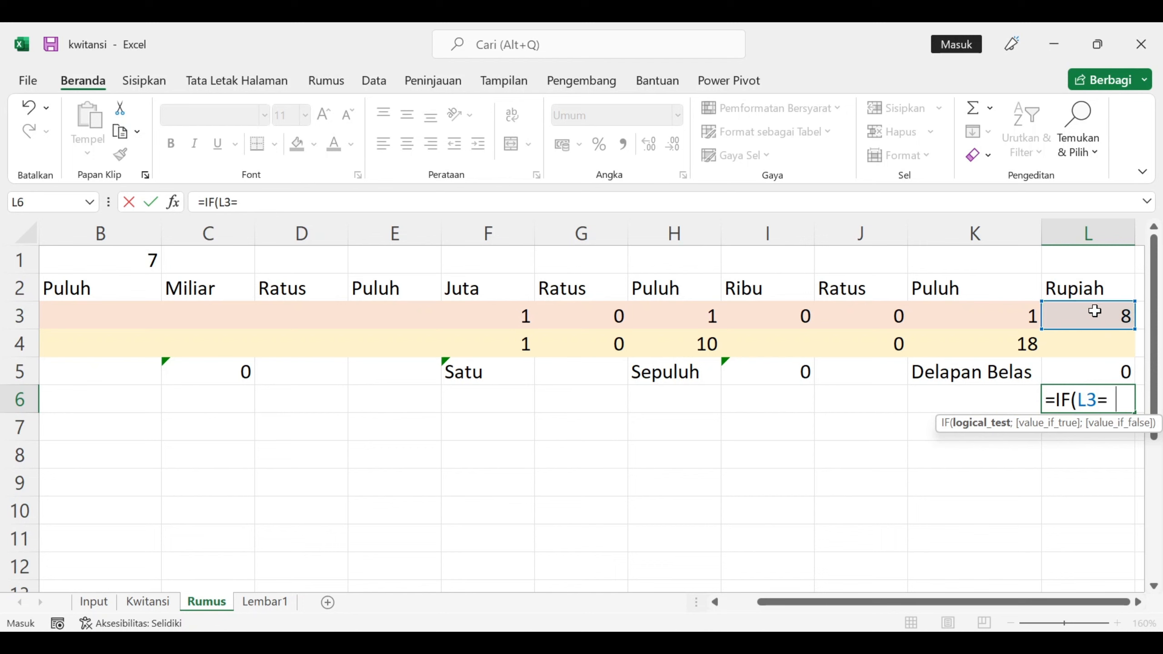
{"action": "type", "text": "\"\";\"\""}
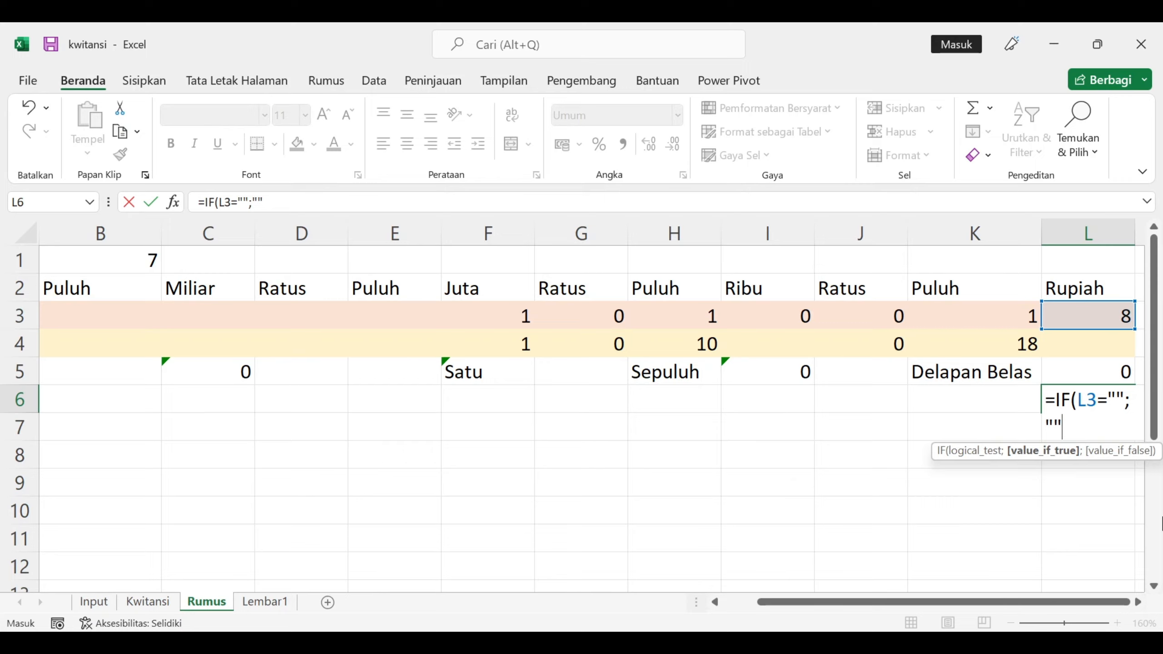
{"action": "scroll", "coordinate": [1158, 522], "scroll_direction": "right", "scroll_amount": 6}
{"action": "type", "text": ";"}
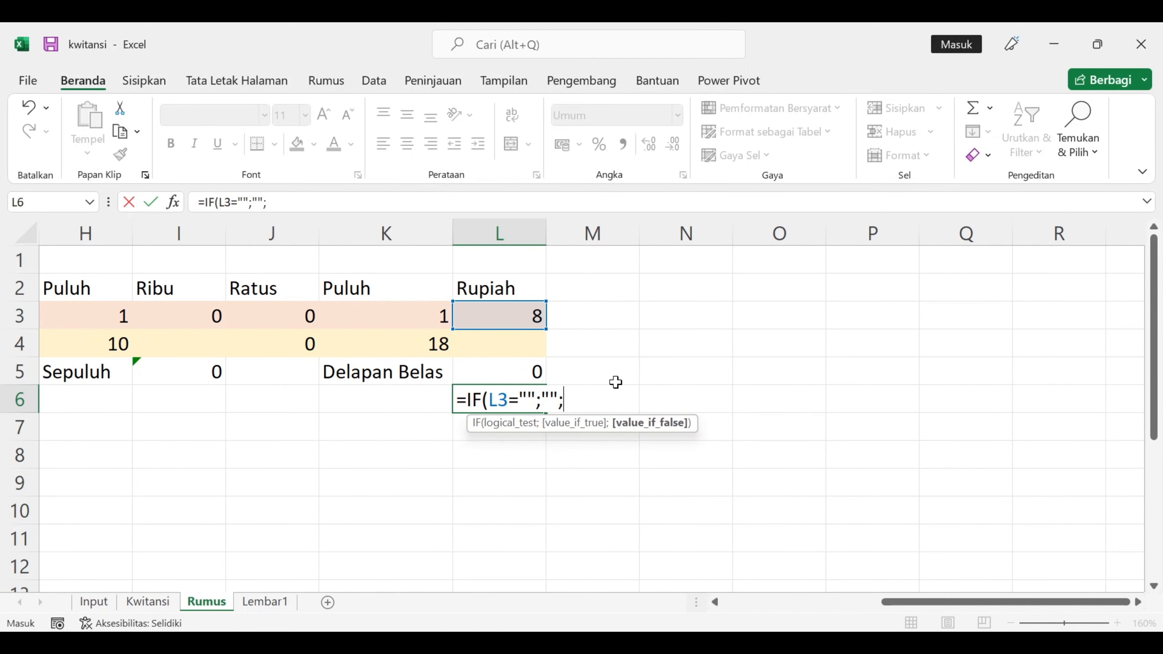
Continue the L6 formula with a nested IF(L5=0;L2; that returns the Rupiah label when L5 is zero
{"action": "type", "text": "if"}
{"action": "key", "text": "Tab"}
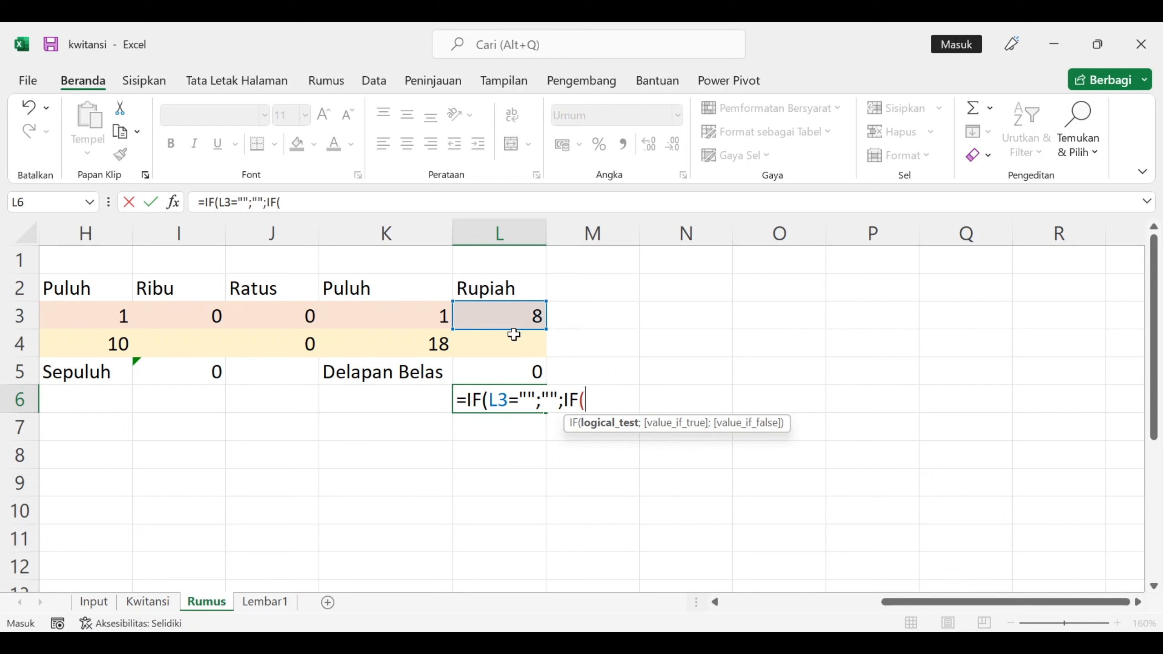
{"action": "left_click", "coordinate": [512, 368]}
{"action": "type", "text": "="}
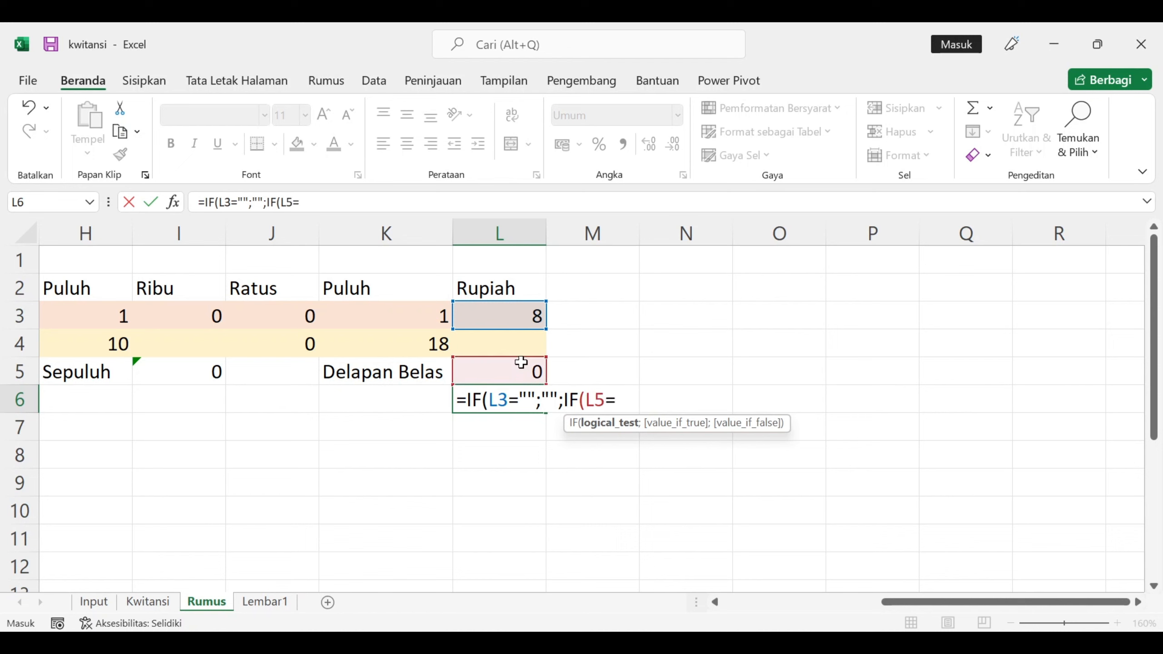
{"action": "type", "text": "0;"}
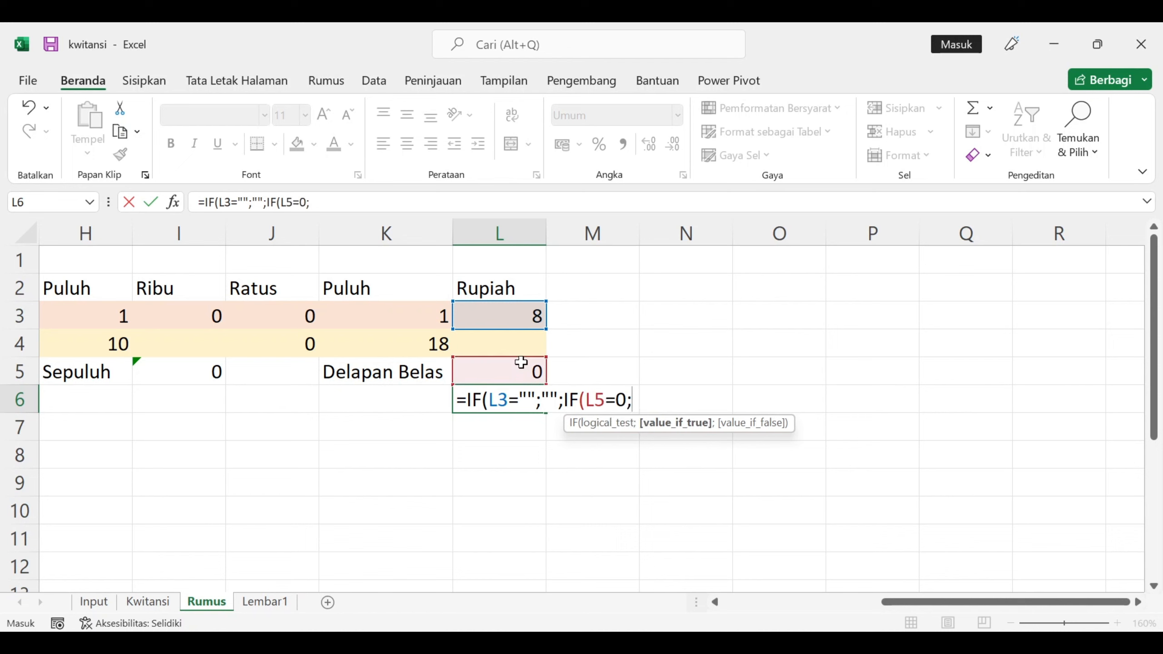
{"action": "left_click", "coordinate": [516, 285]}
{"action": "type", "text": ";"}
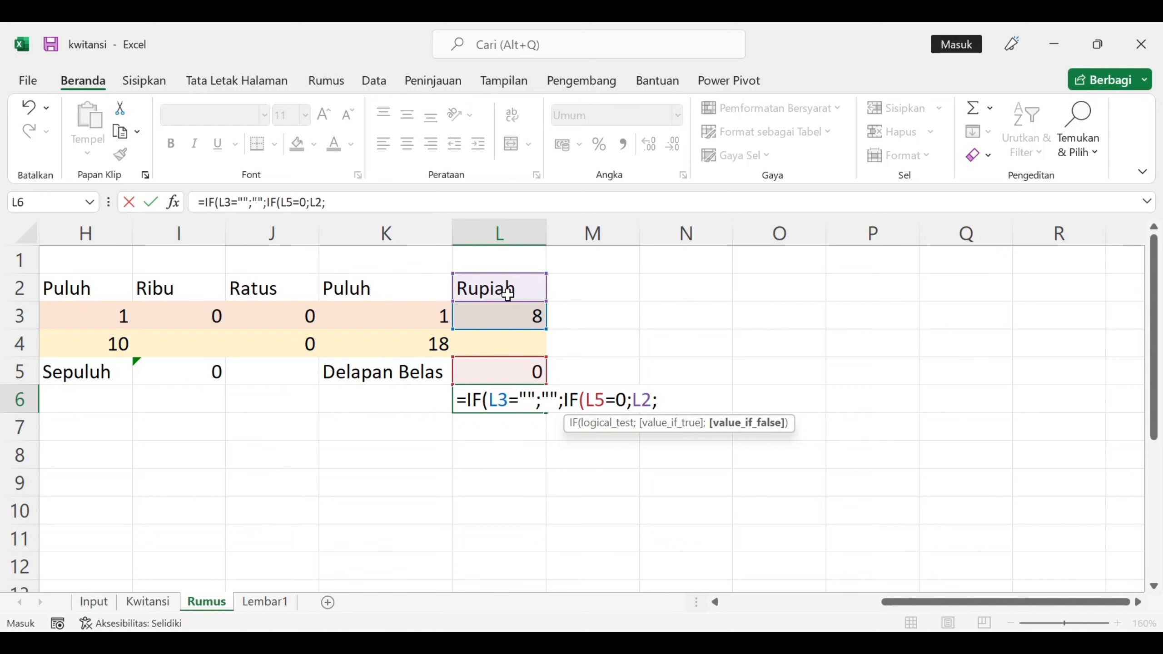
Finish the L6 formula with L5&" "&L2 as the nested value-if-false result and enter it
{"action": "left_click", "coordinate": [521, 375]}
{"action": "type", "text": "&\" \"&"}
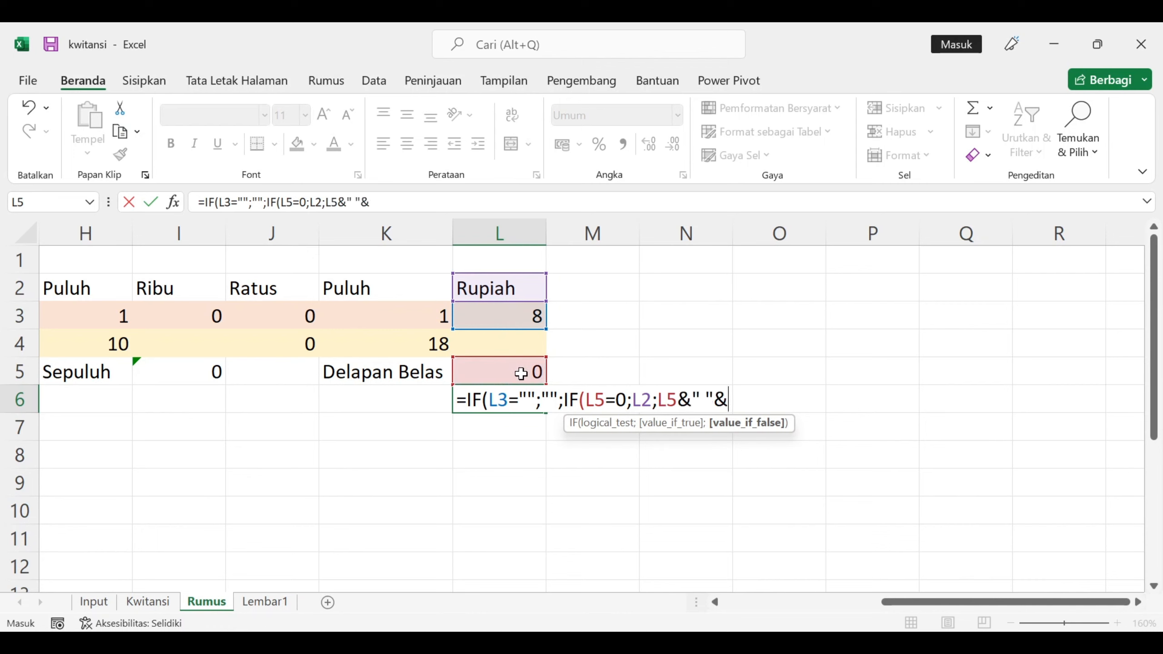
{"action": "left_click", "coordinate": [507, 288]}
{"action": "type", "text": ")"}
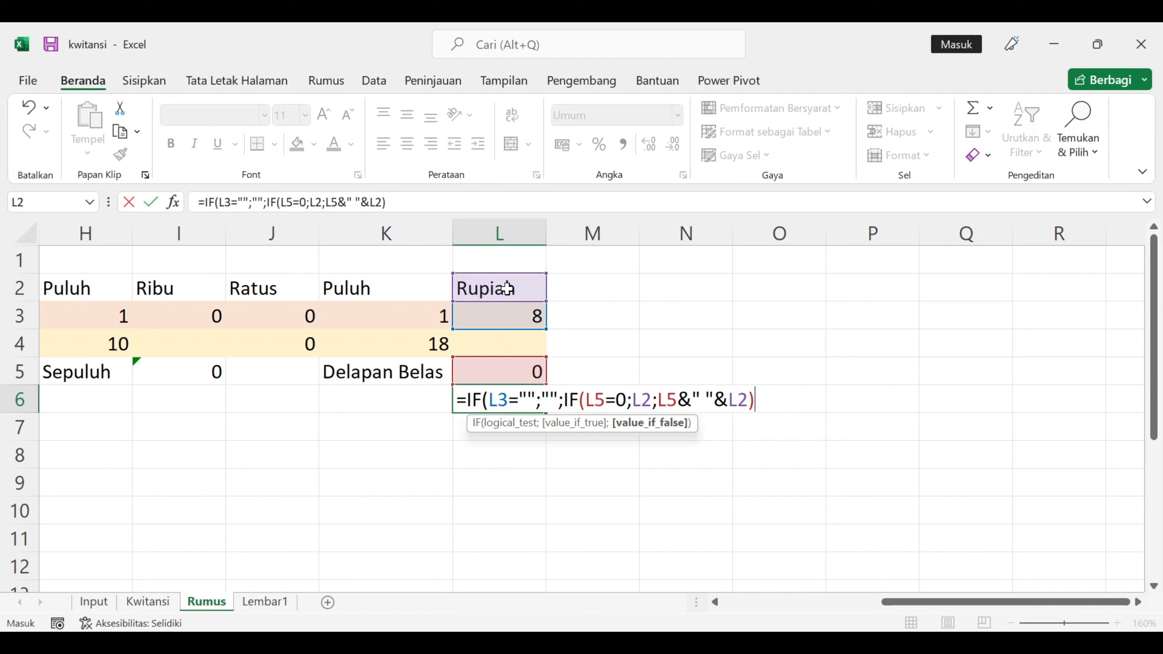
{"action": "key", "text": "Return"}
{"action": "key", "text": "Return"}
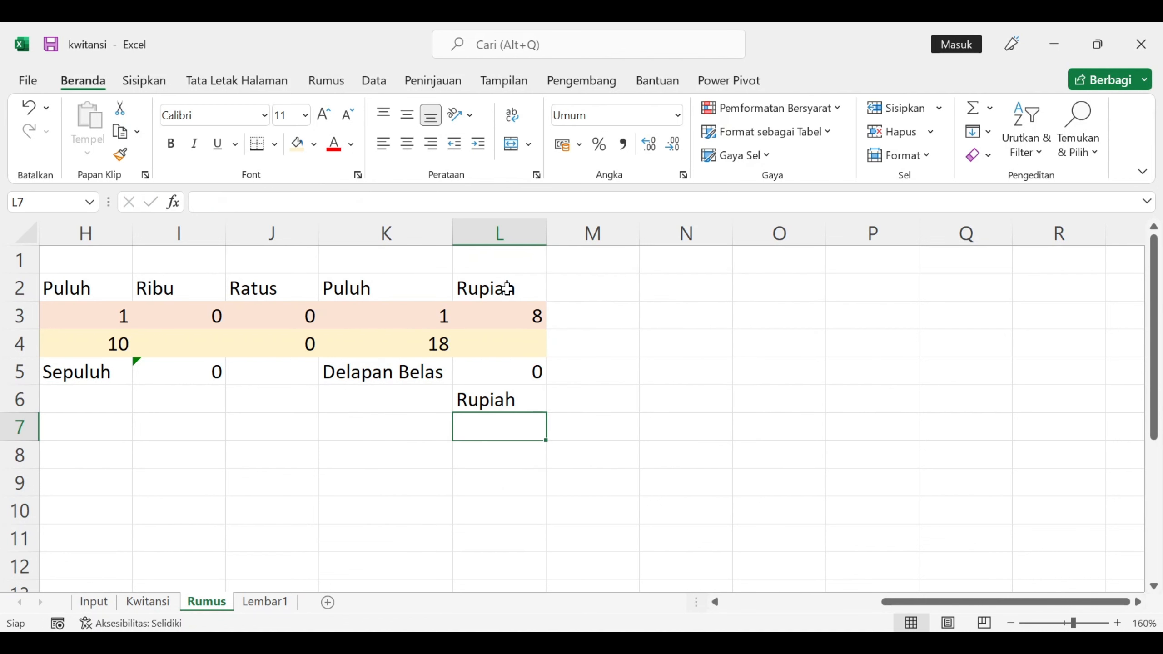
{"action": "left_click", "coordinate": [490, 388]}
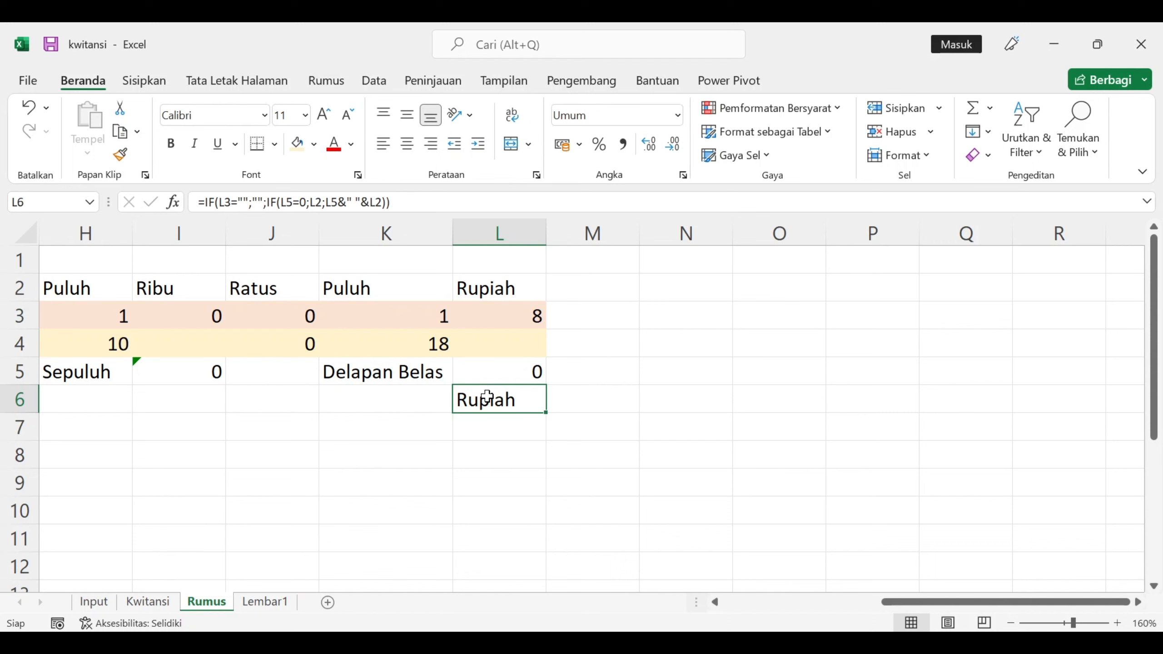
Begin a formula in K6 with =IF(K3="";"";IF(K3=1;K5 for a blank tens digit and a tens digit of 1
{"action": "left_click", "coordinate": [380, 399]}
{"action": "type", "text": "=IF("}
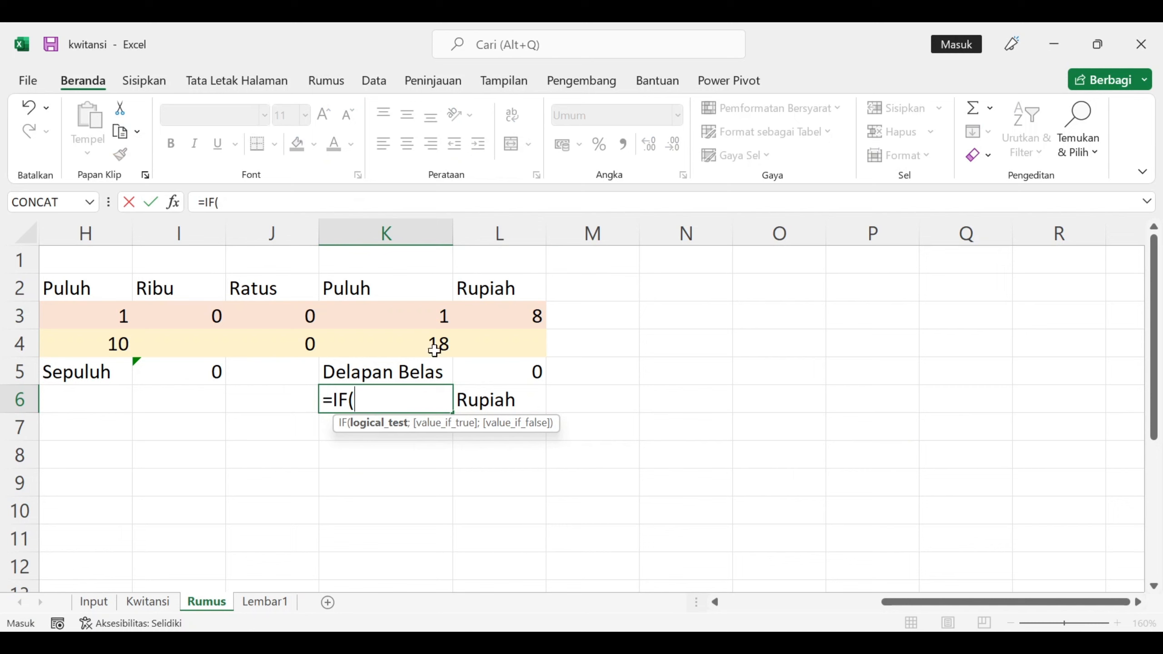
{"action": "left_click", "coordinate": [407, 333]}
{"action": "left_click", "coordinate": [414, 310]}
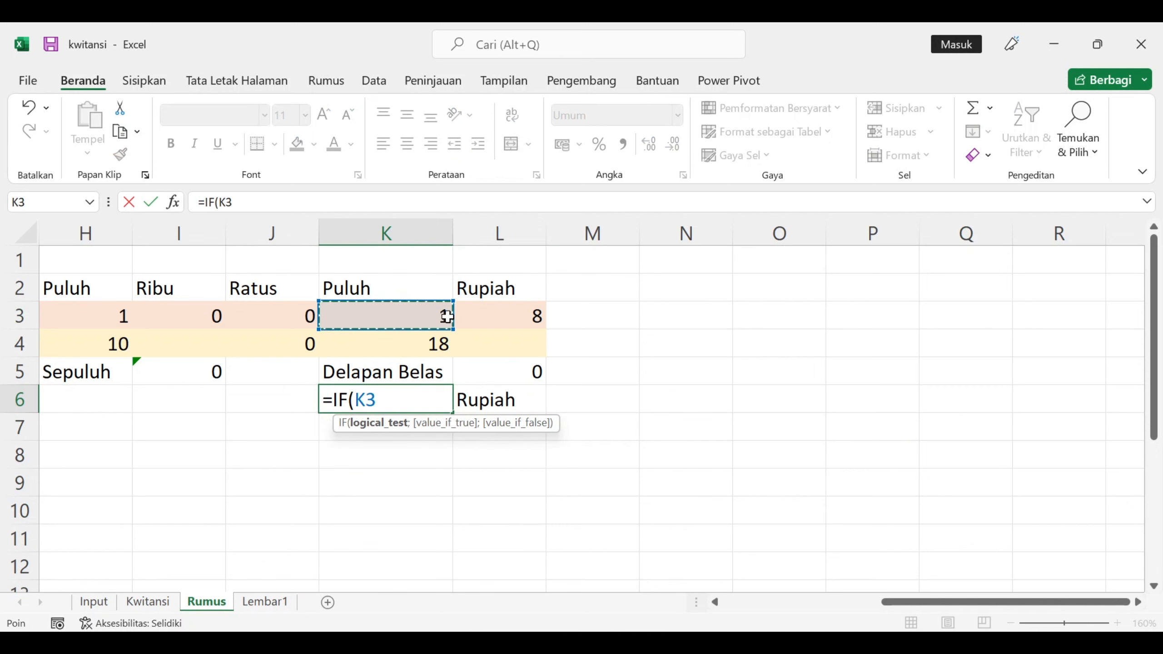
{"action": "type", "text": "="}
{"action": "type", "text": "\"\";\"\";if"}
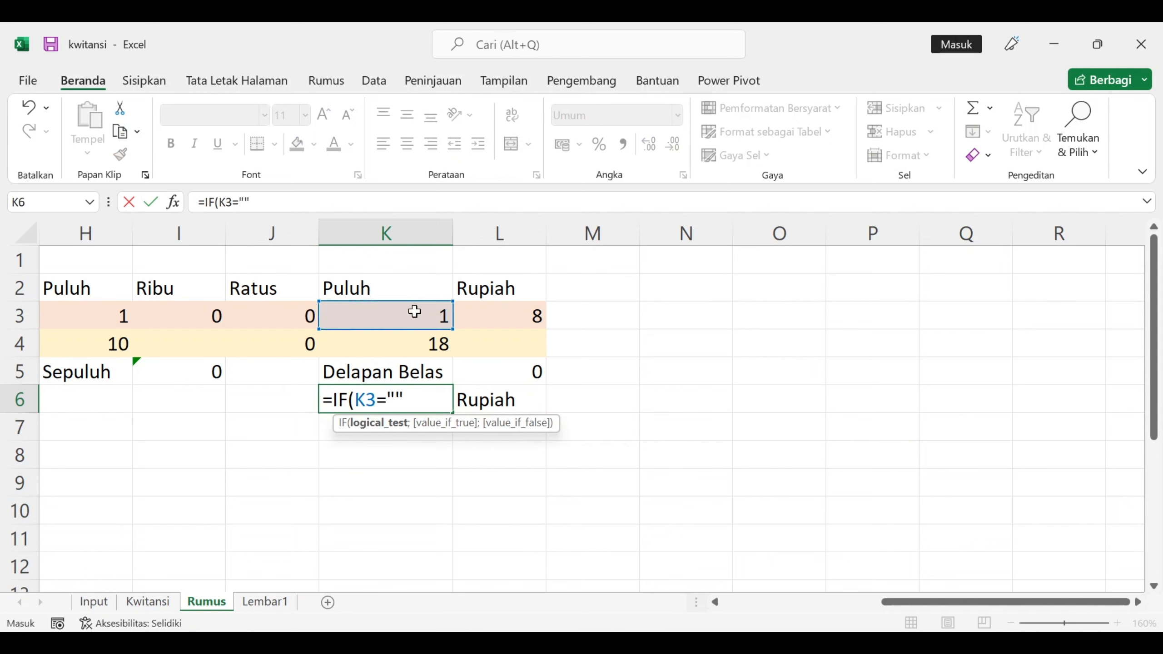
{"action": "key", "text": "Tab"}
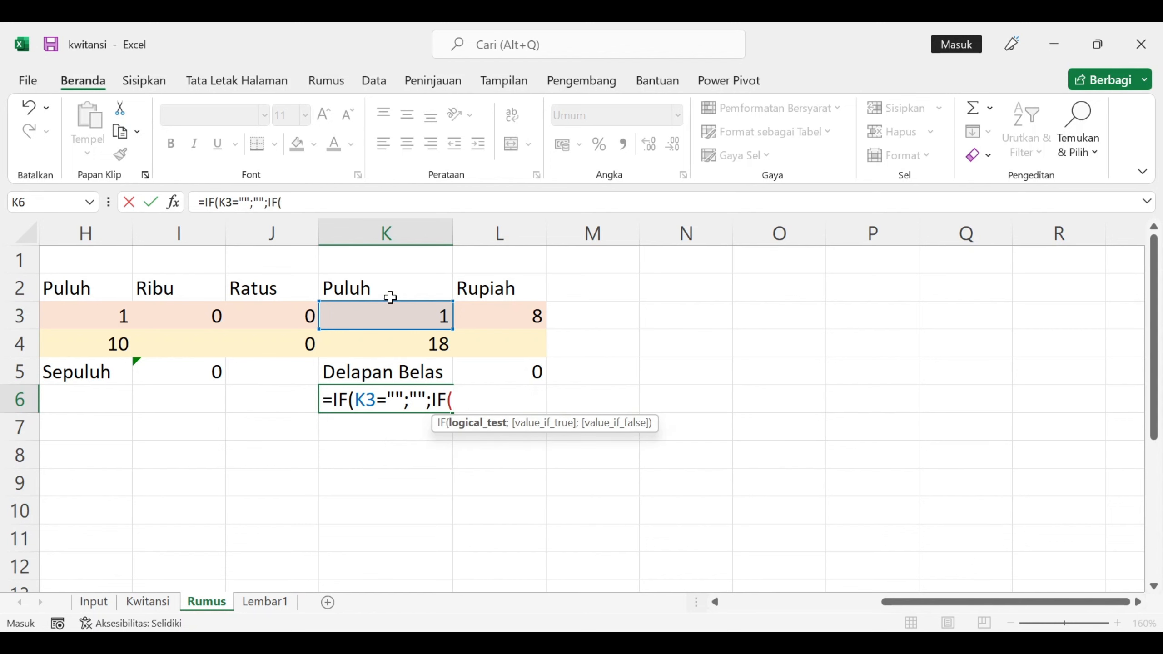
{"action": "left_click", "coordinate": [388, 311]}
{"action": "type", "text": "=1;"}
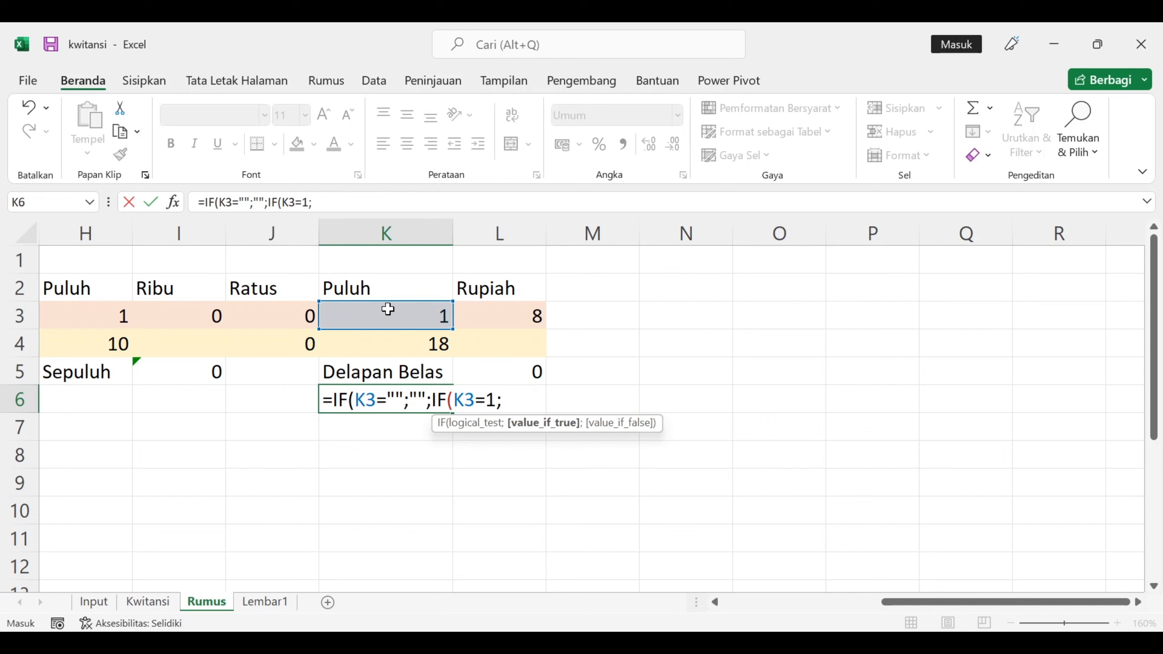
{"action": "left_click", "coordinate": [388, 379]}
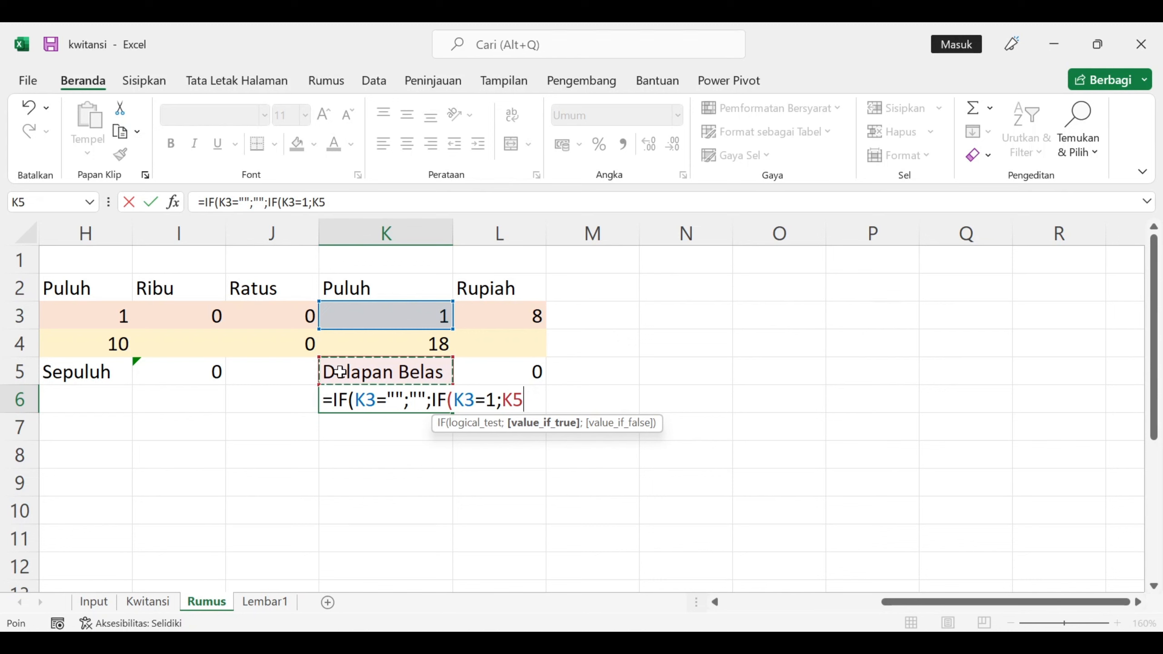
Complete the K6 formula with a third nested condition, IF(K3=0;"";K5&" "&K2))), and enter it
{"action": "type", "text": ";if("}
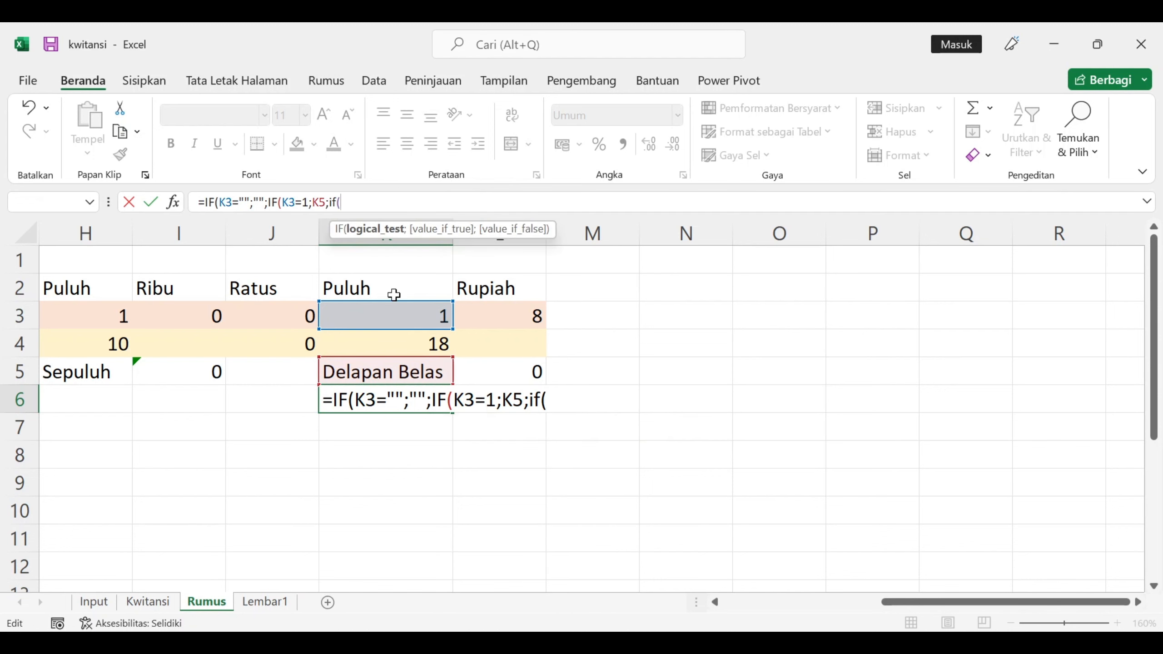
{"action": "left_click", "coordinate": [399, 316]}
{"action": "type", "text": "=0;\"\";"}
{"action": "left_click", "coordinate": [401, 372]}
{"action": "type", "text": "&"}
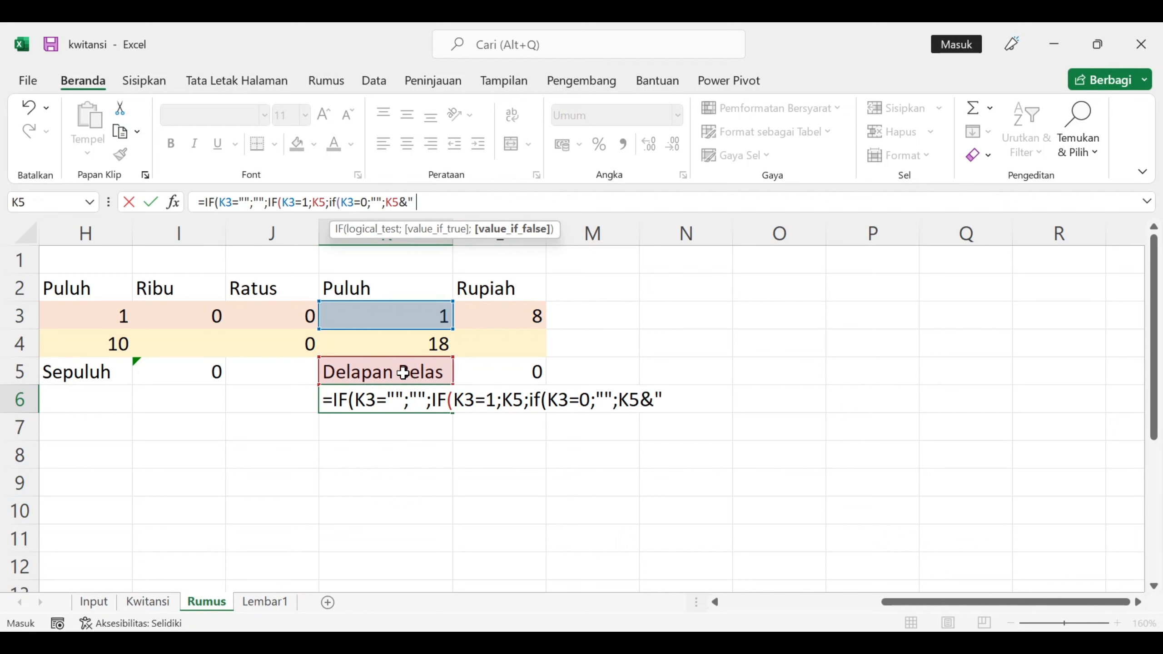
{"action": "type", "text": "\" \"&"}
{"action": "left_click", "coordinate": [395, 286]}
{"action": "type", "text": "))"}
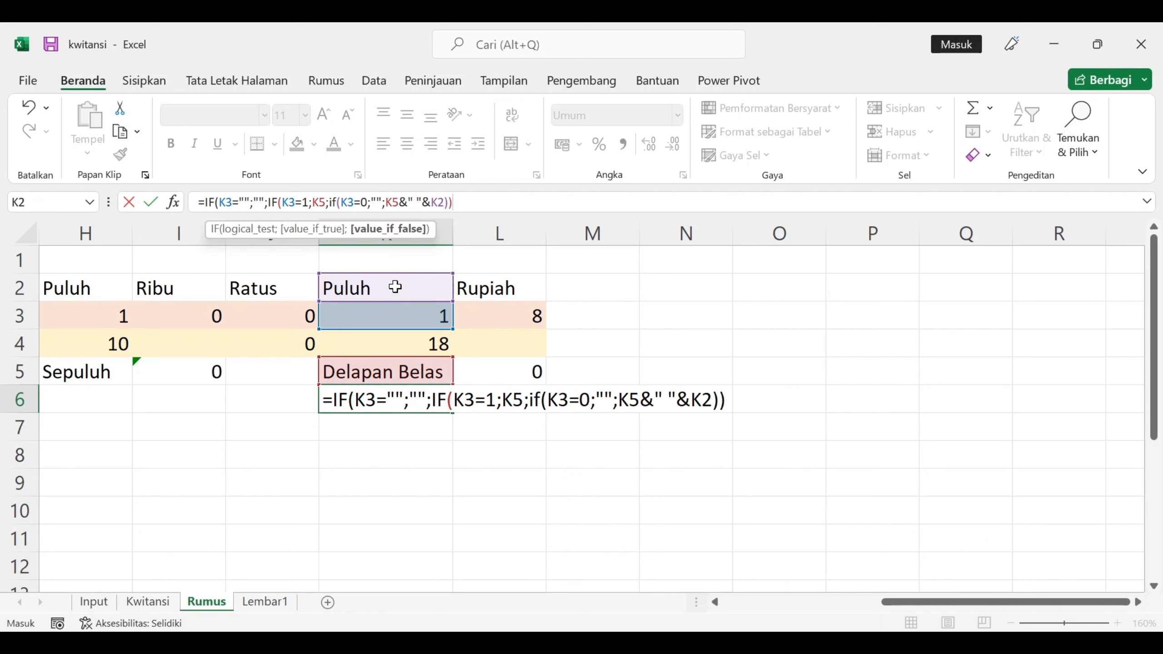
{"action": "type", "text": ")"}
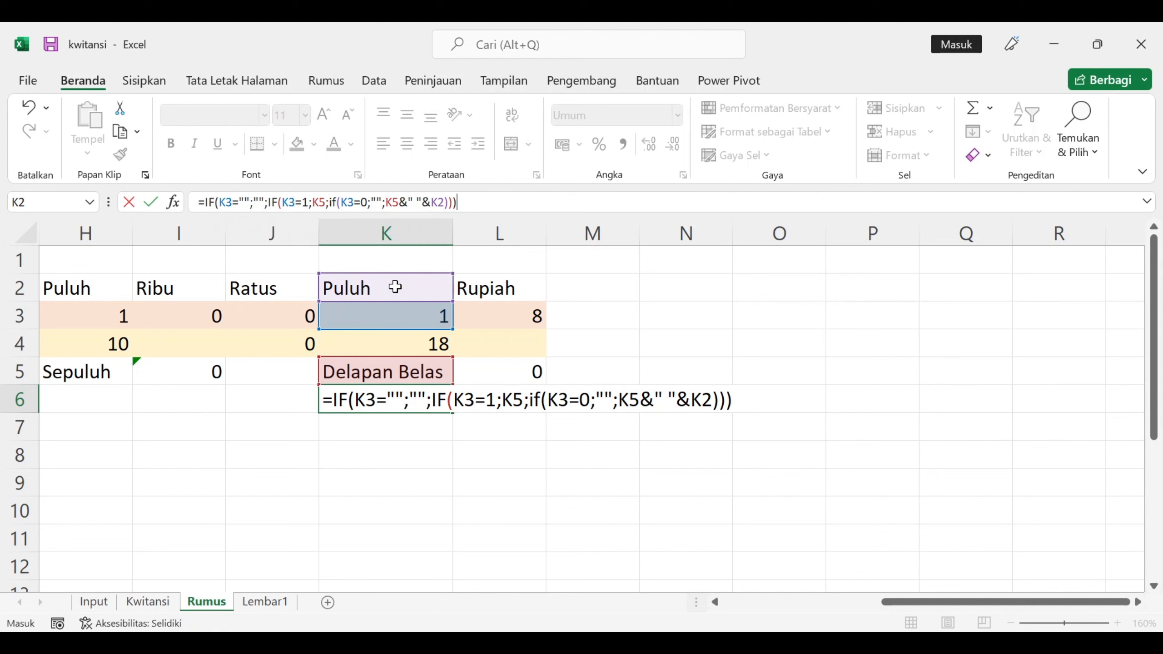
{"action": "key", "text": "ctrl+Return"}
Copy the K6 formula to J6 under the hundreds label
{"action": "key", "text": "ctrl+c"}
{"action": "left_click", "coordinate": [279, 395]}
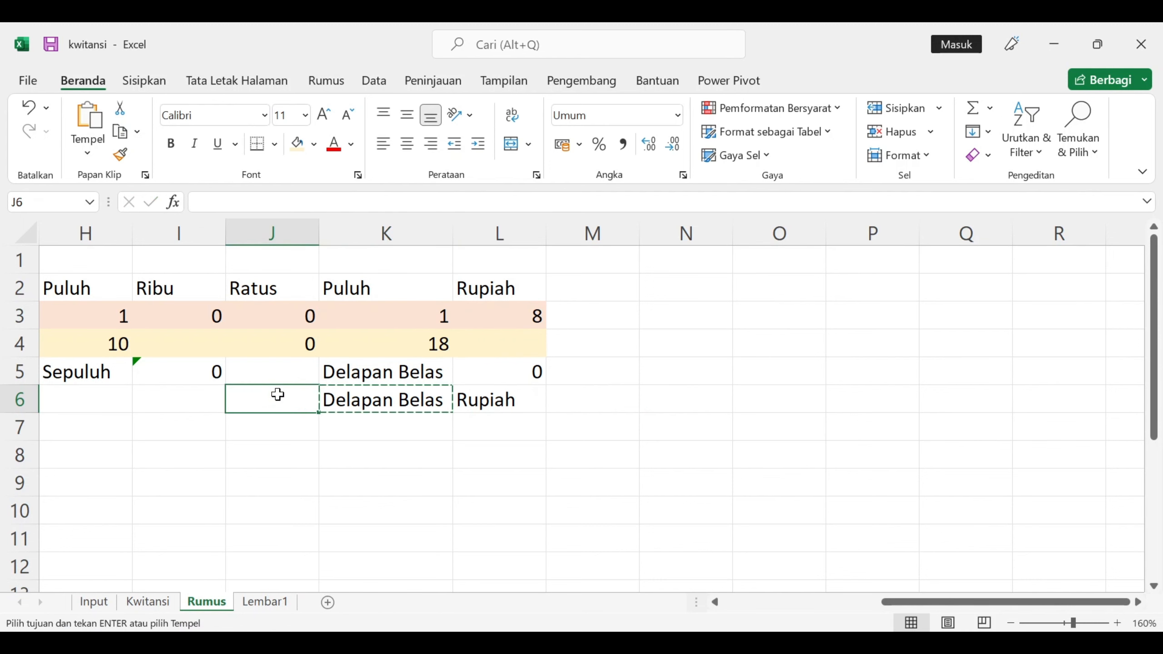
{"action": "key", "text": "ctrl+v"}
Copy the J6:L6 formulas to G6:I6, D6:F6 and A6:C6 under the thousands, millions and billions groups
{"action": "left_click_drag", "start_coordinate": [503, 398], "coordinate": [281, 397]}
{"action": "key", "text": "ctrl+c"}
{"action": "left_click_drag", "start_coordinate": [981, 602], "coordinate": [849, 615]}
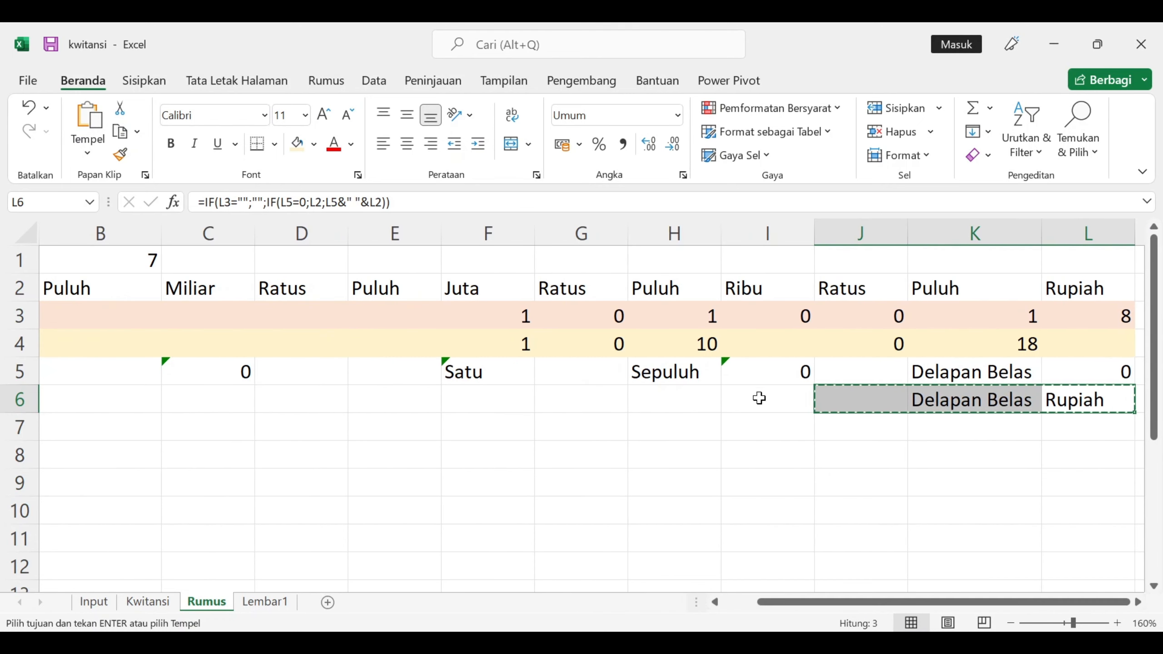
{"action": "left_click_drag", "start_coordinate": [759, 398], "coordinate": [613, 405]}
{"action": "key", "text": "ctrl+v"}
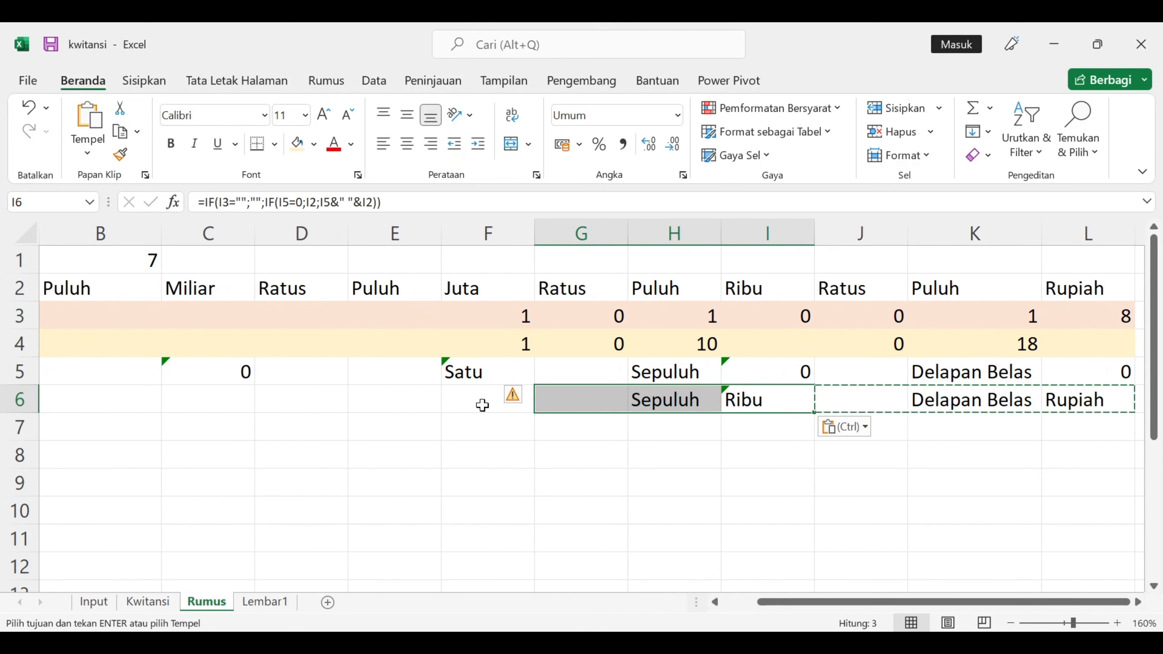
{"action": "left_click_drag", "start_coordinate": [482, 405], "coordinate": [325, 397]}
{"action": "key", "text": "ctrl+v"}
{"action": "left_click_drag", "start_coordinate": [195, 397], "coordinate": [50, 389]}
{"action": "key", "text": "ctrl+v"}
{"action": "left_click", "coordinate": [474, 405]}
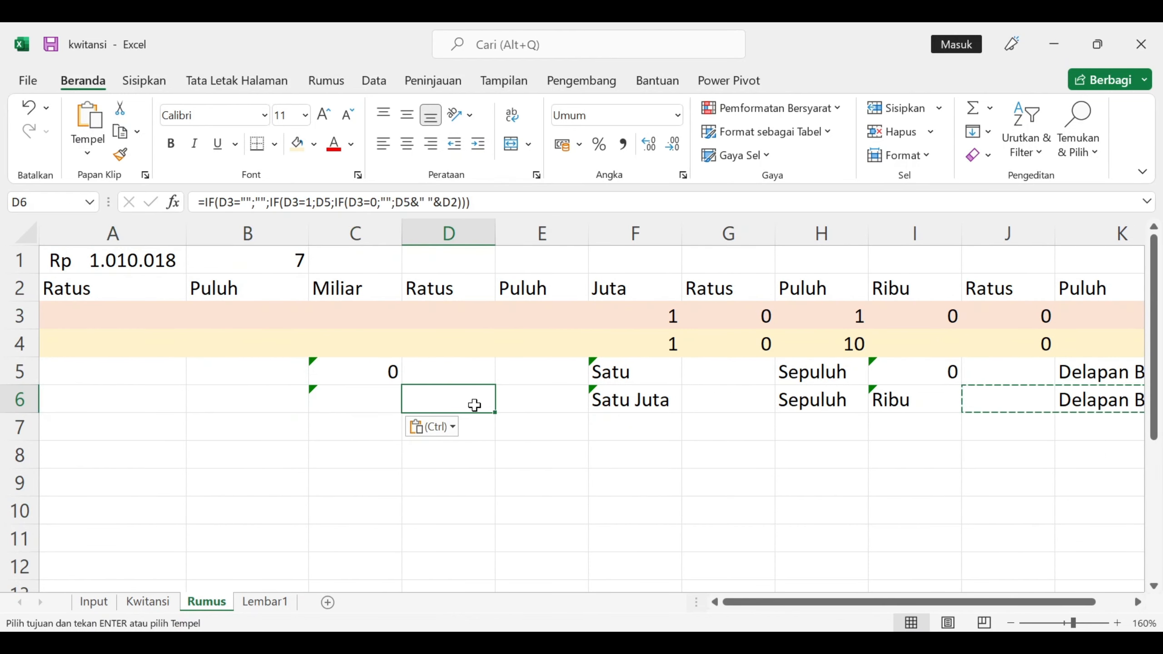
{"action": "left_click", "coordinate": [539, 402]}
Fill row 5 with light blue and row 6 with light green across columns A to L
{"action": "left_click_drag", "start_coordinate": [104, 366], "coordinate": [997, 372]}
{"action": "left_click", "coordinate": [314, 144]}
{"action": "left_click", "coordinate": [423, 232]}
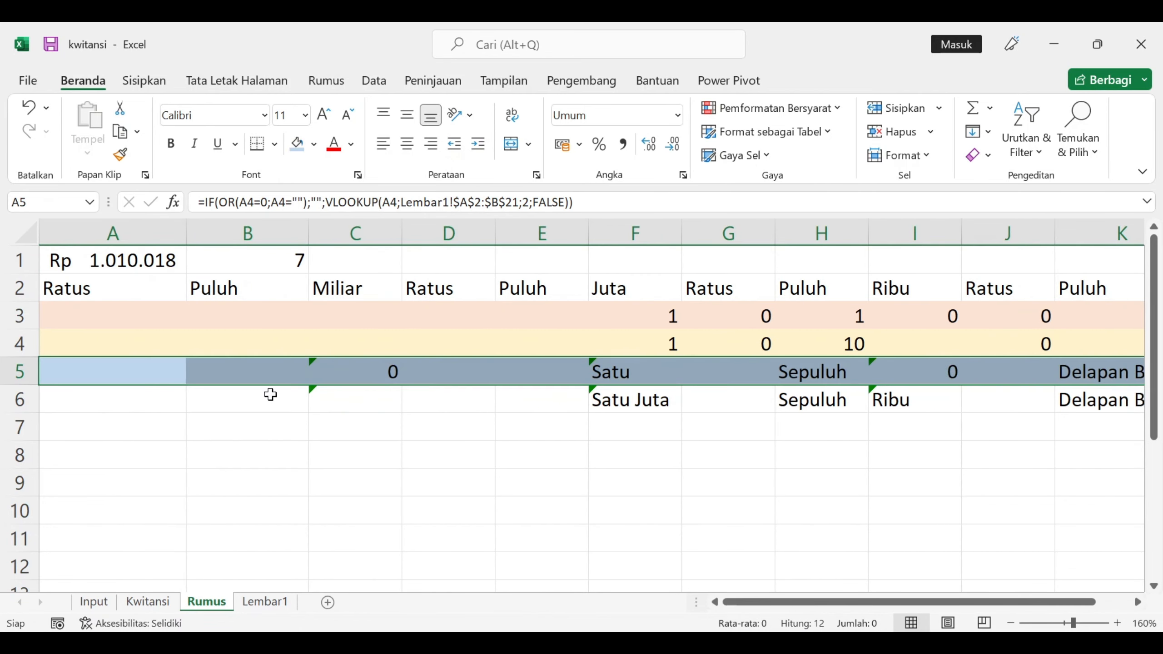
{"action": "left_click_drag", "start_coordinate": [112, 399], "coordinate": [998, 399]}
{"action": "left_click", "coordinate": [314, 144]}
{"action": "left_click", "coordinate": [438, 231]}
{"action": "left_click", "coordinate": [522, 475]}
{"action": "left_click_drag", "start_coordinate": [778, 601], "coordinate": [726, 601]}
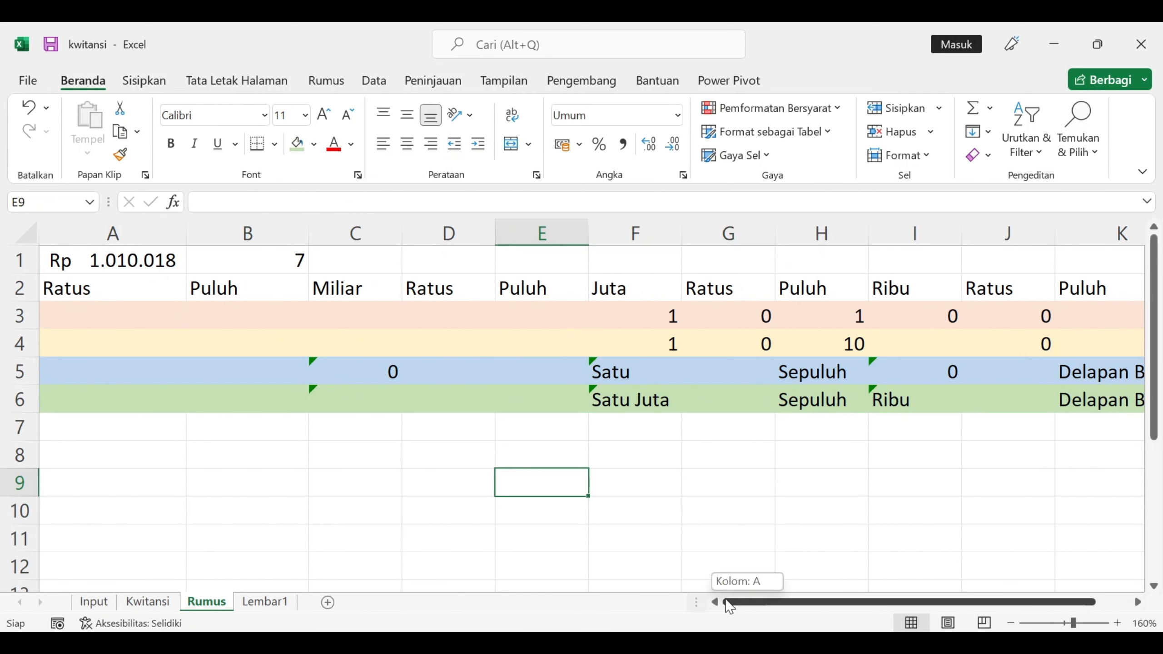
Insert a blank column between the Ratus and Puluh columns of the billions group
{"action": "left_click_drag", "start_coordinate": [91, 397], "coordinate": [979, 410]}
{"action": "left_click_drag", "start_coordinate": [930, 602], "coordinate": [867, 602]}
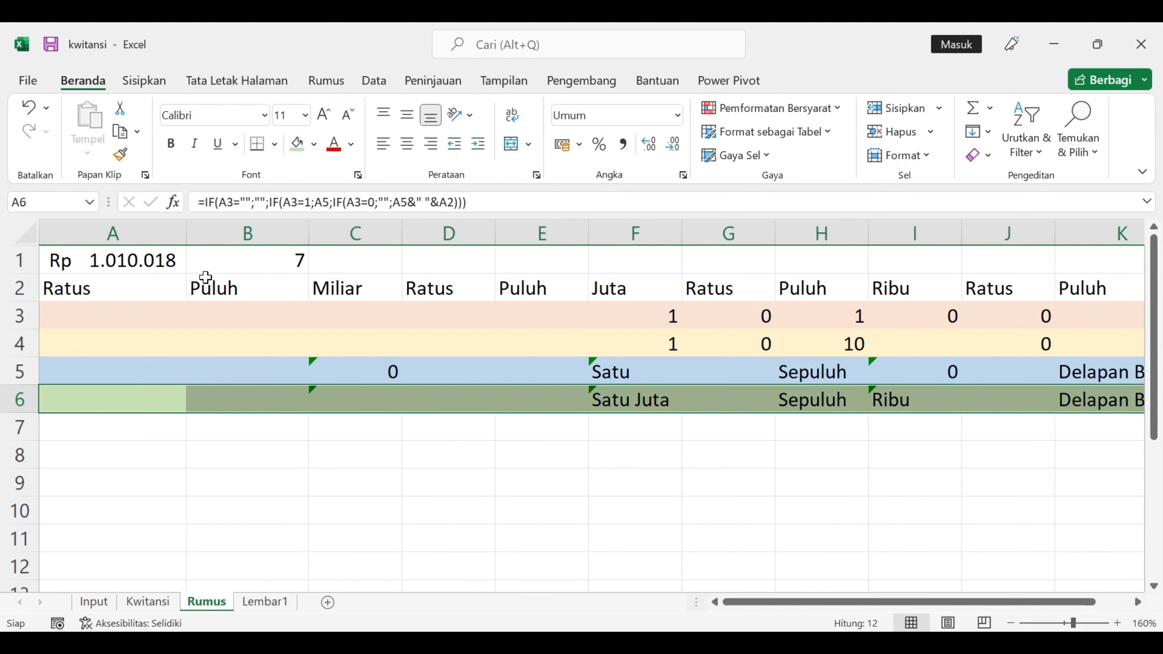
{"action": "left_click", "coordinate": [231, 231]}
{"action": "left_click", "coordinate": [108, 293]}
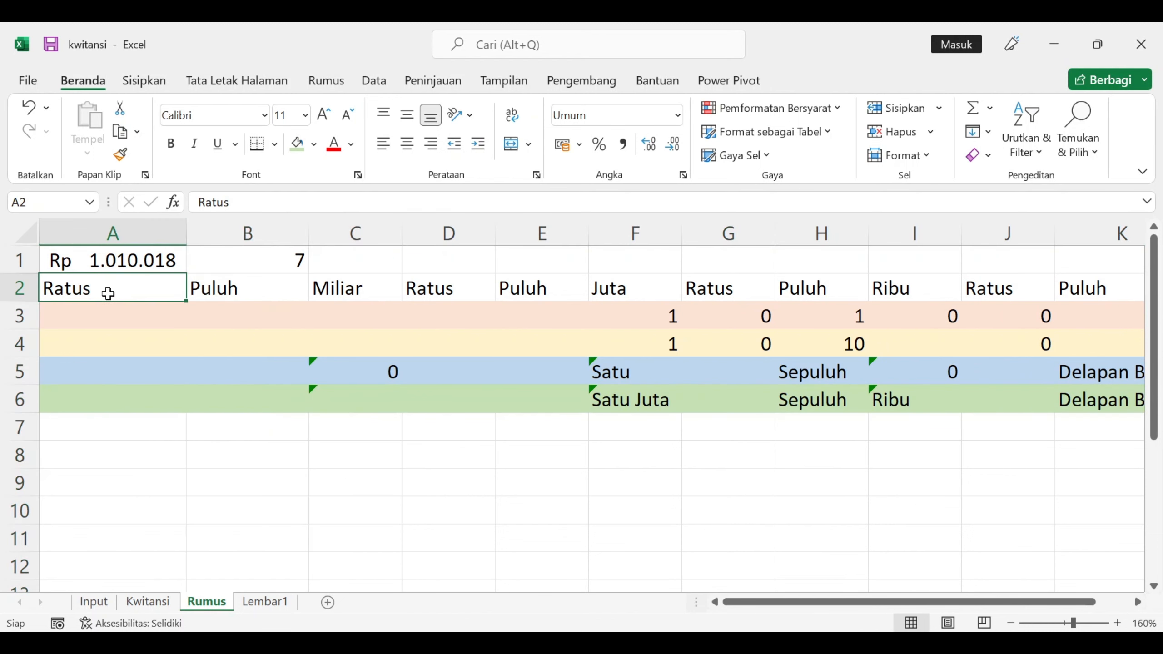
{"action": "left_click", "coordinate": [234, 294]}
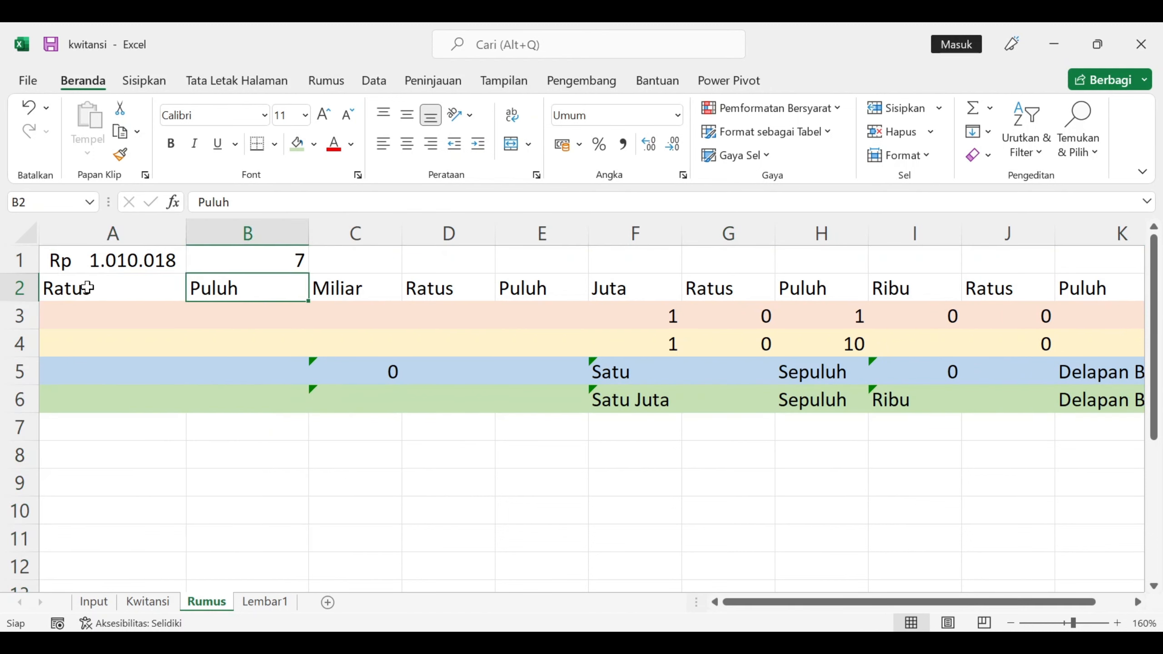
{"action": "left_click", "coordinate": [247, 232]}
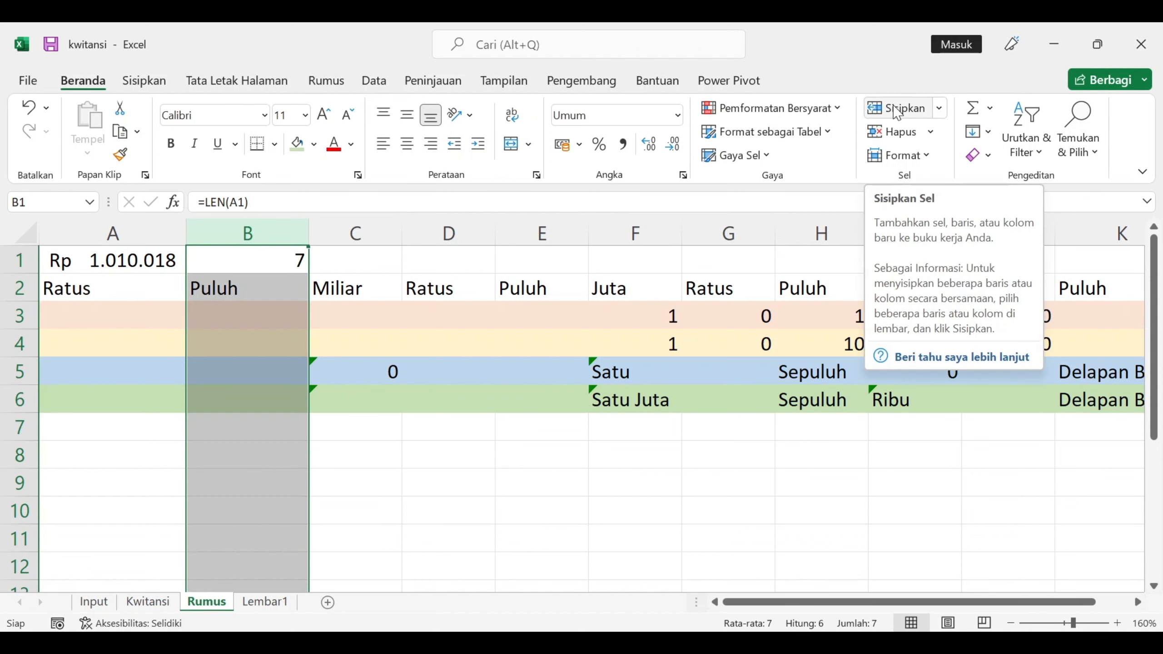
{"action": "left_click", "coordinate": [896, 111]}
Narrow the blank column B to a thin spacer column
{"action": "left_click", "coordinate": [293, 399]}
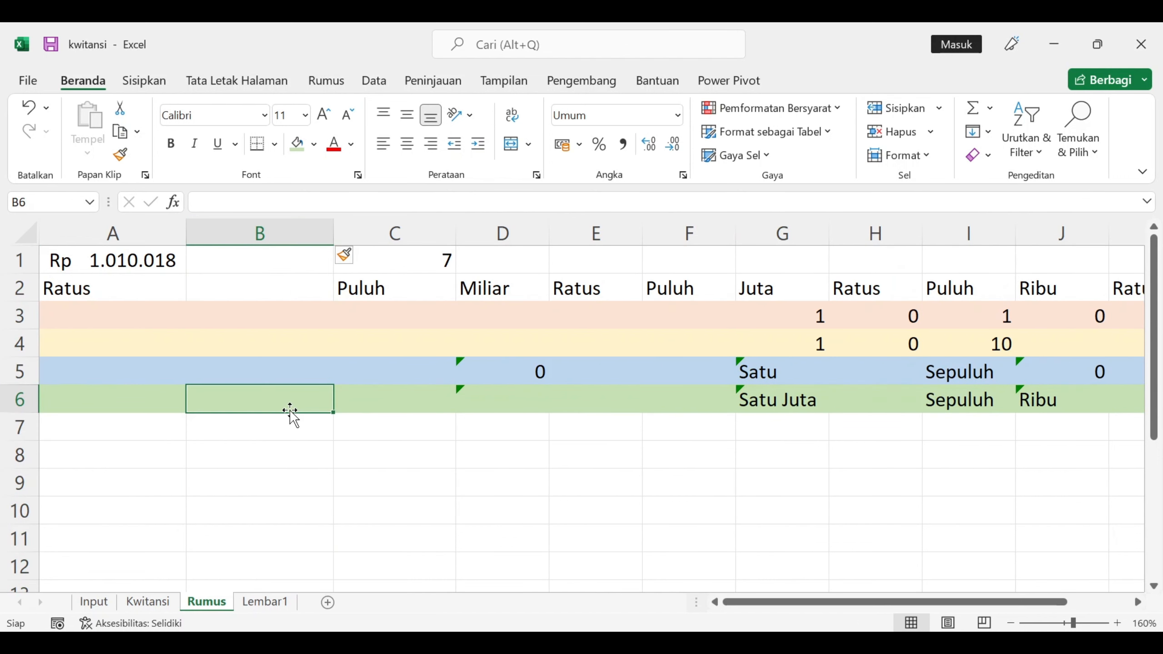
{"action": "double_click", "coordinate": [268, 409]}
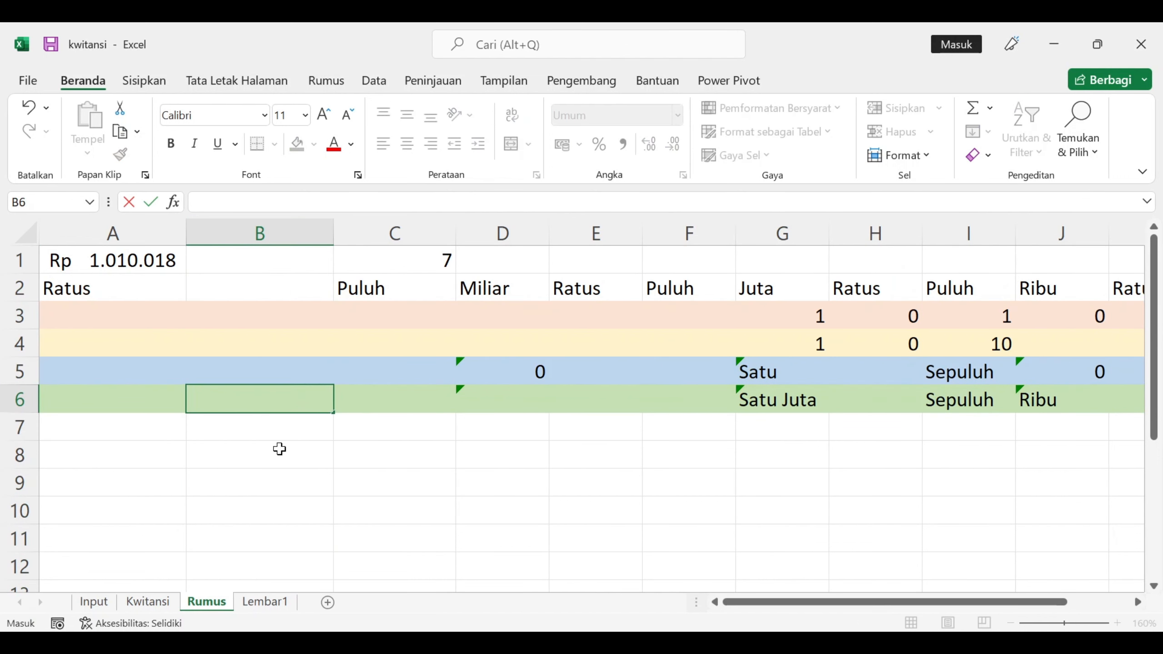
{"action": "left_click", "coordinate": [279, 448]}
{"action": "double_click", "coordinate": [334, 232]}
Copy spacer column B and insert it before the Miliar column and before the Ratus column of the millions group
{"action": "left_click", "coordinate": [193, 232]}
{"action": "key", "text": "ctrl+c"}
{"action": "left_click", "coordinate": [350, 233]}
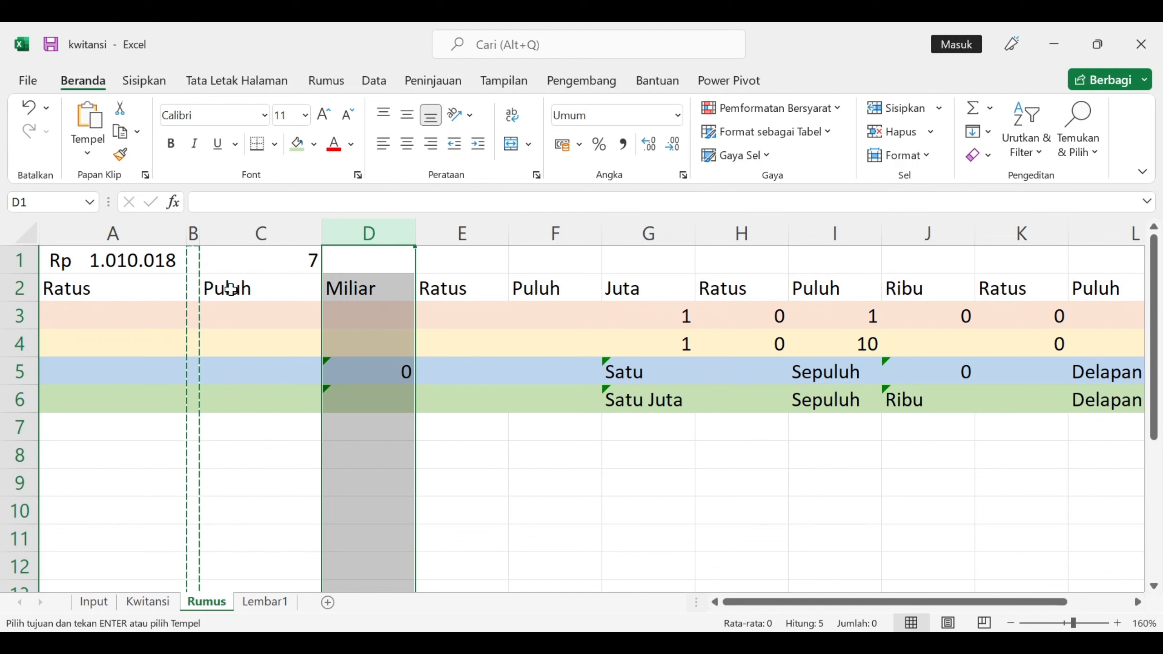
{"action": "left_click", "coordinate": [892, 108]}
{"action": "left_click", "coordinate": [462, 233]}
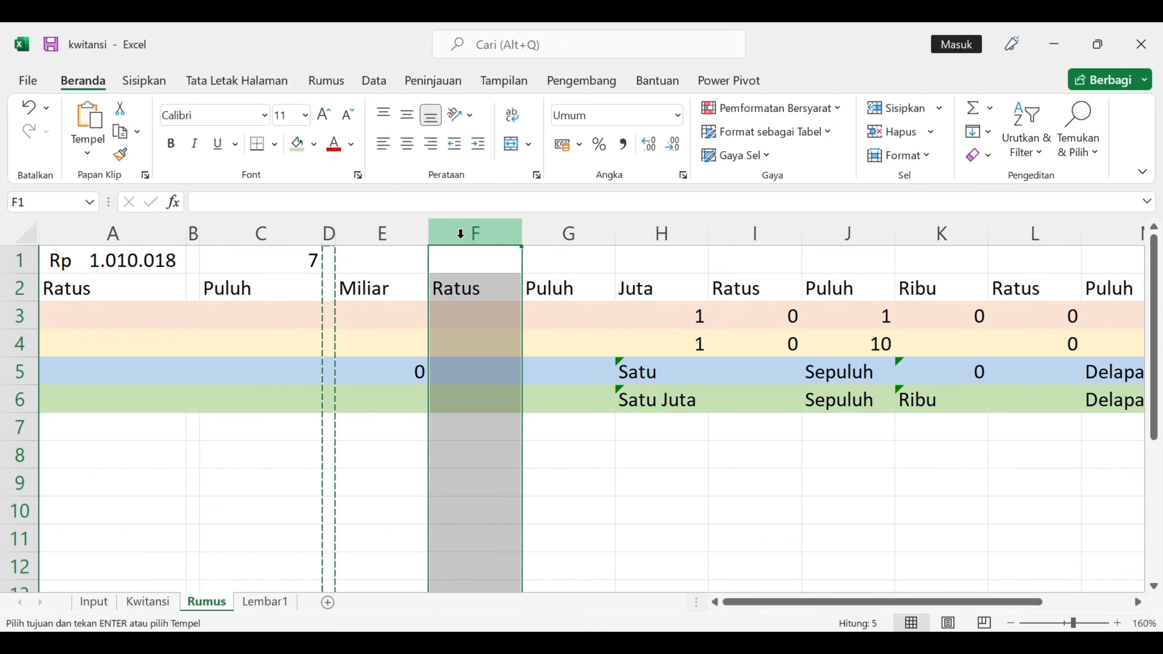
{"action": "left_click", "coordinate": [892, 108]}
Insert spacer columns before the millions group's Puluh and Juta columns and before the thousands group's Ratus column
{"action": "left_click", "coordinate": [588, 233]}
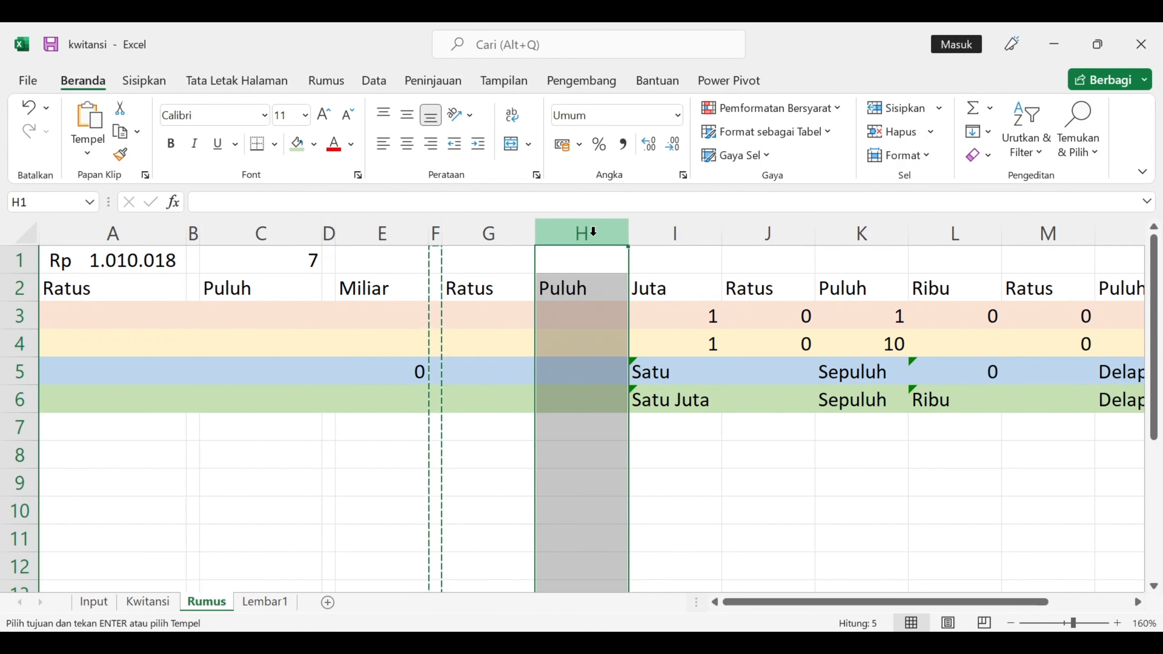
{"action": "left_click", "coordinate": [893, 108]}
{"action": "left_click", "coordinate": [689, 233]}
{"action": "left_click", "coordinate": [892, 108]}
{"action": "left_click", "coordinate": [794, 234]}
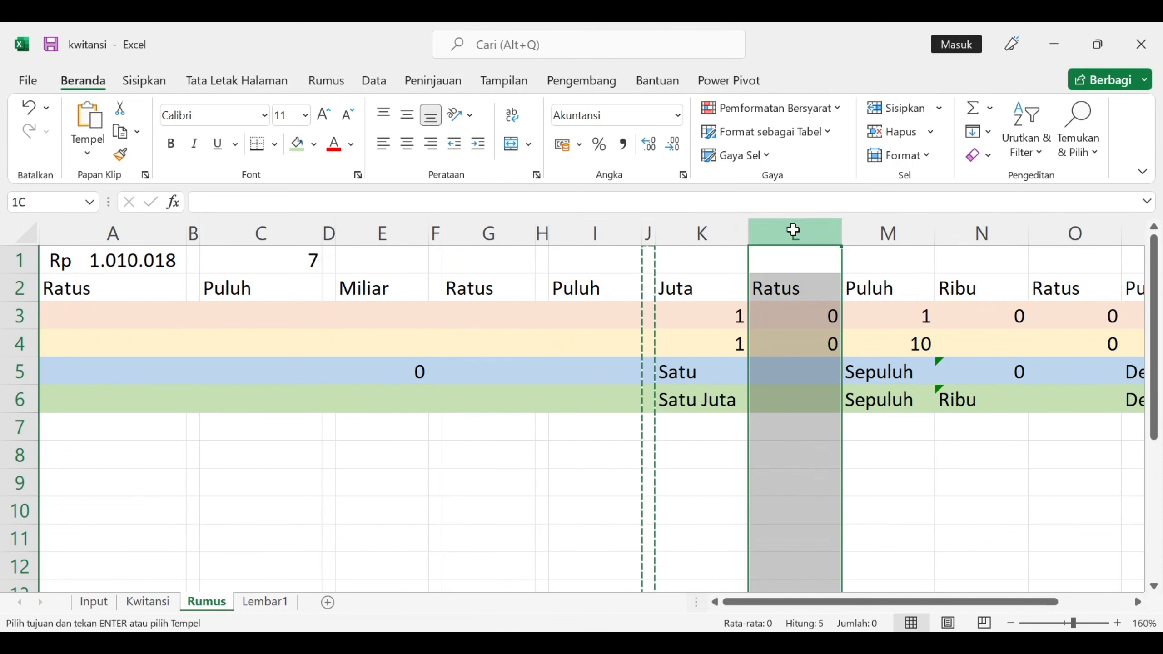
{"action": "left_click", "coordinate": [892, 108]}
Insert spacer columns before the Puluh and Ribu columns of the thousands group
{"action": "scroll", "coordinate": [856, 252], "scroll_direction": "right", "scroll_amount": 3}
{"action": "left_click", "coordinate": [618, 233]}
{"action": "left_click", "coordinate": [893, 109]}
{"action": "left_click", "coordinate": [725, 234]}
{"action": "left_click", "coordinate": [892, 108]}
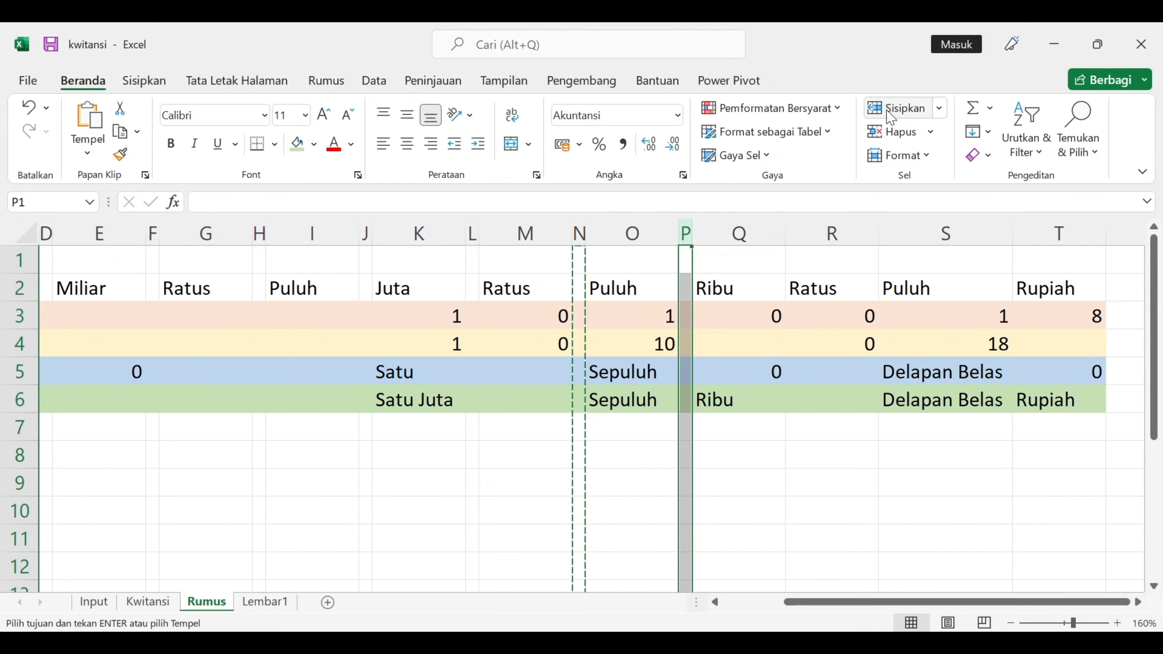
Insert the copied spacer column before the Ratus, Puluh and Rupiah columns of the last digit group
{"action": "left_click", "coordinate": [833, 233]}
{"action": "left_click", "coordinate": [892, 108]}
{"action": "left_click", "coordinate": [959, 234]}
{"action": "left_click", "coordinate": [893, 108]}
{"action": "left_click", "coordinate": [1064, 234]}
{"action": "left_click", "coordinate": [892, 108]}
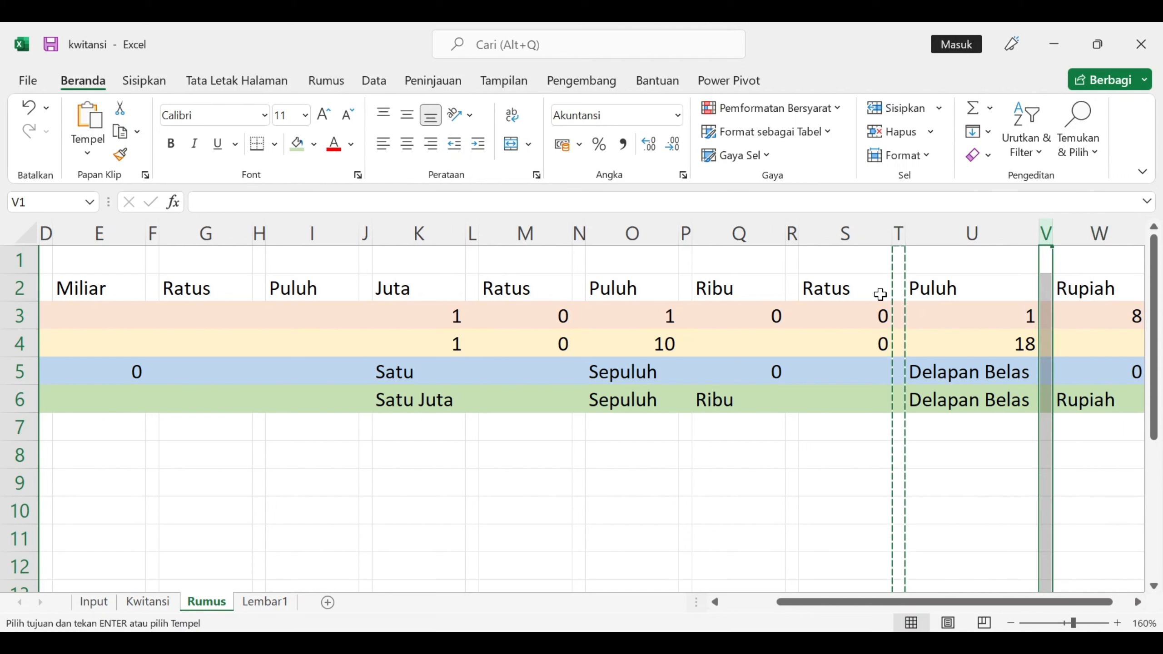
{"action": "left_click", "coordinate": [874, 316]}
Join the labelled words of row 6 in cell A8 with the formula =CONCAT(A6:W6)
{"action": "left_click_drag", "start_coordinate": [860, 603], "coordinate": [778, 604]}
{"action": "left_click", "coordinate": [119, 457]}
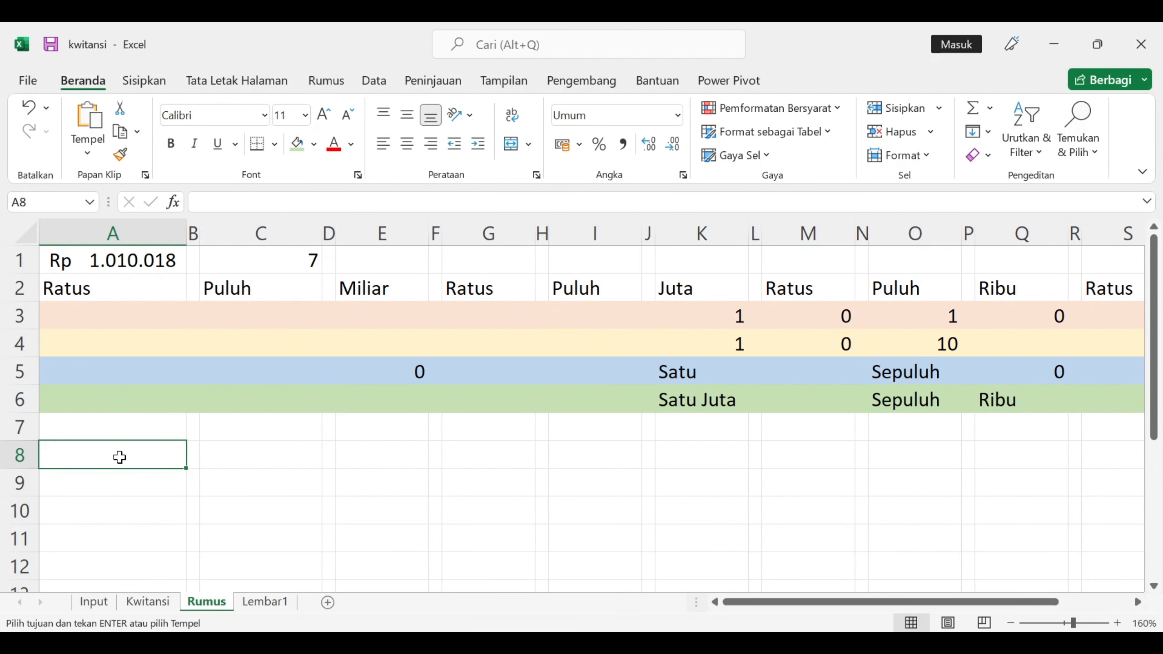
{"action": "type", "text": "=con"}
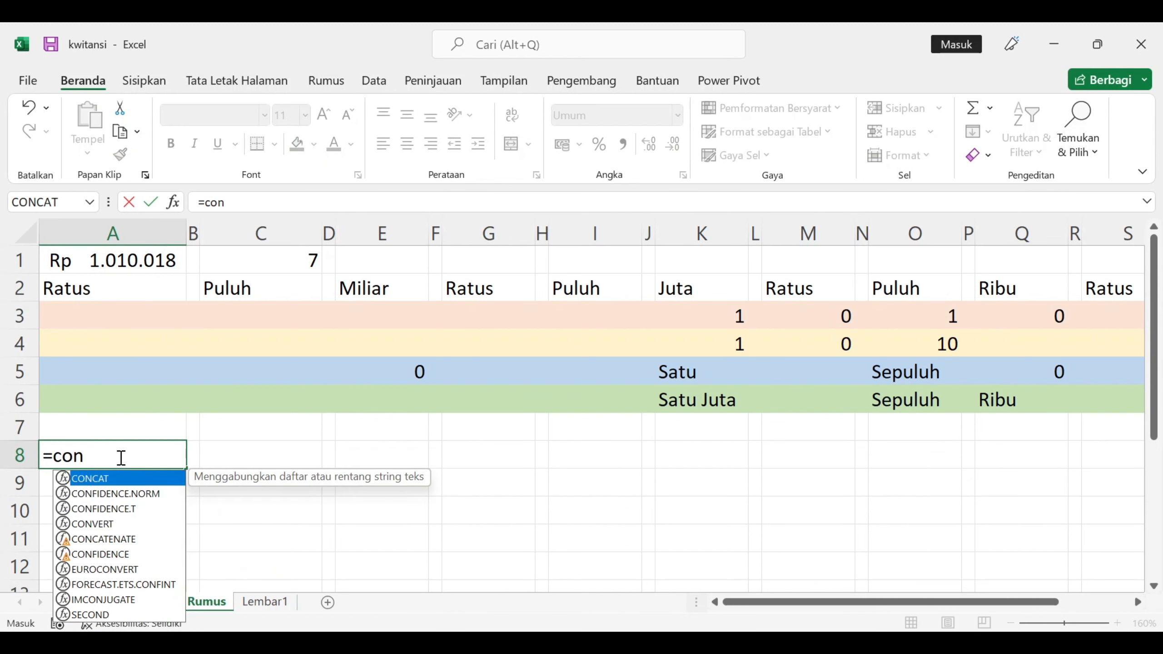
{"action": "key", "text": "Tab"}
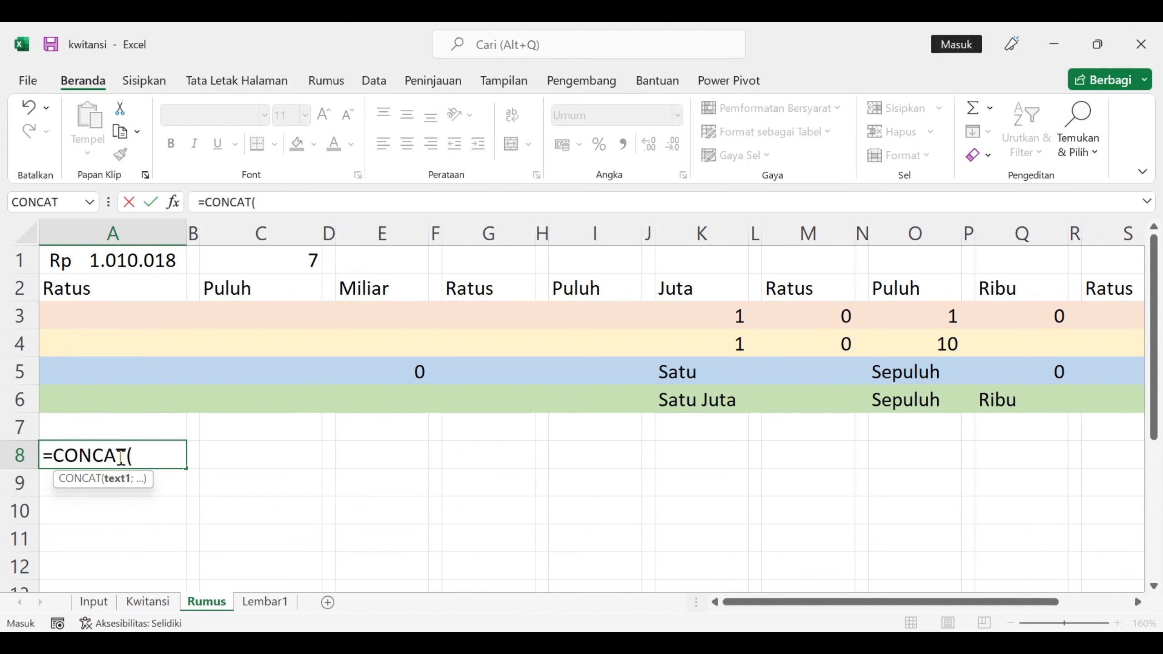
{"action": "left_click_drag", "start_coordinate": [117, 398], "coordinate": [1006, 408]}
{"action": "type", "text": ")"}
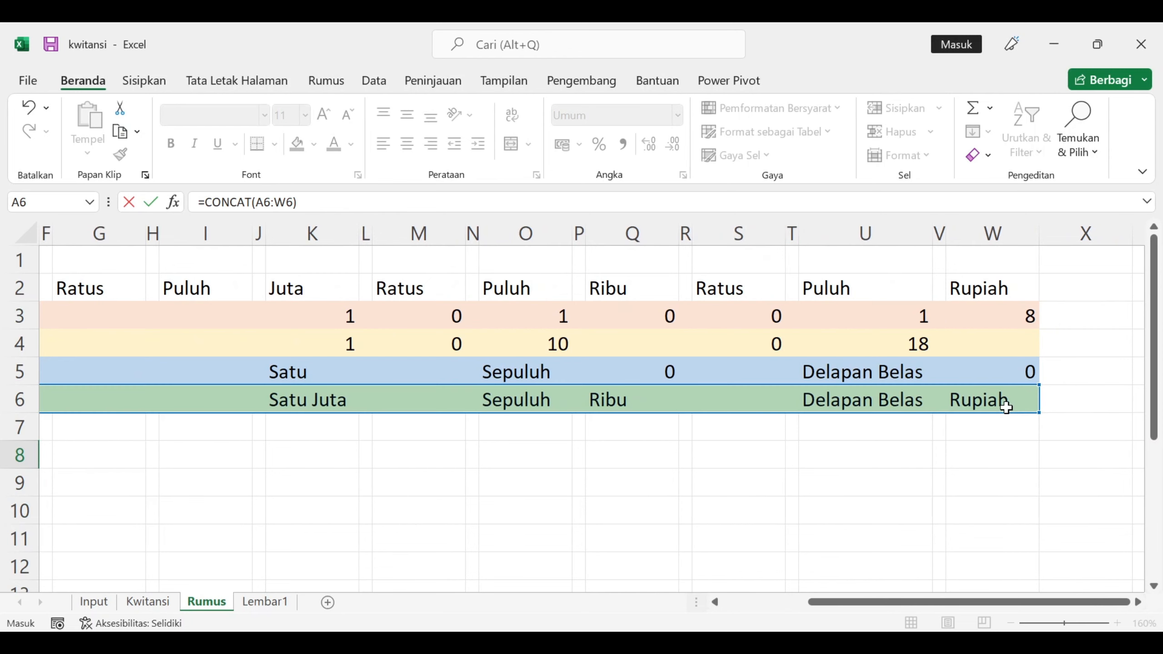
{"action": "key", "text": "Return"}
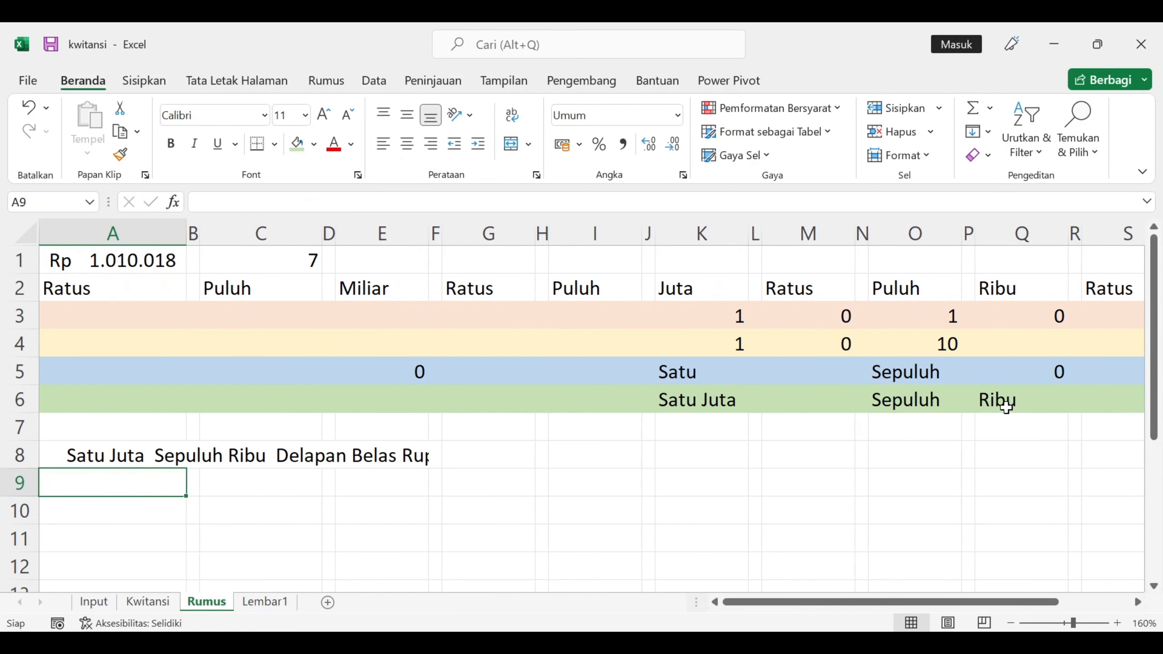
Strip the extra spaces from the joined text by entering =TRIM(A8) in cell A9
{"action": "left_click", "coordinate": [132, 454]}
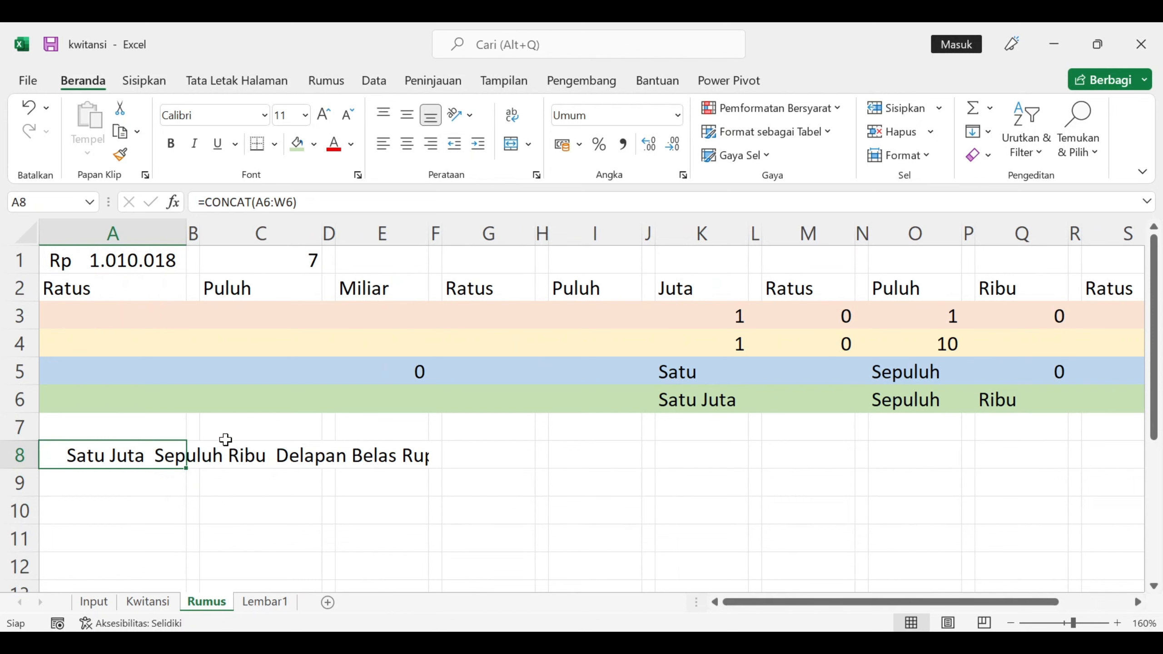
{"action": "left_click", "coordinate": [98, 480]}
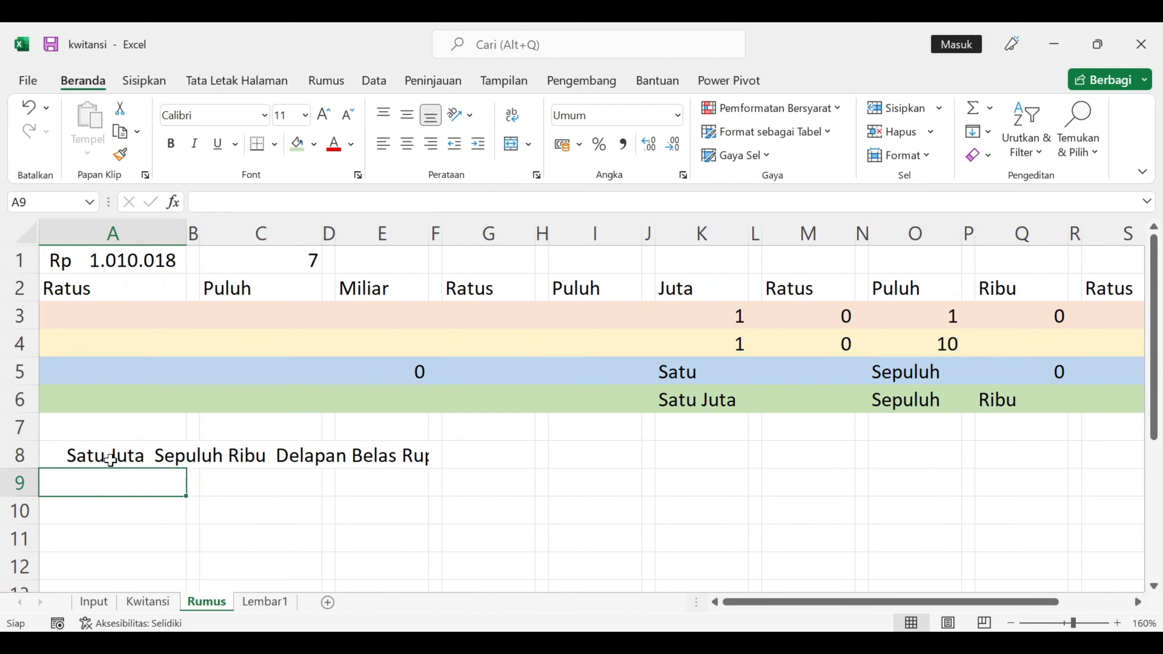
{"action": "type", "text": "=tri"}
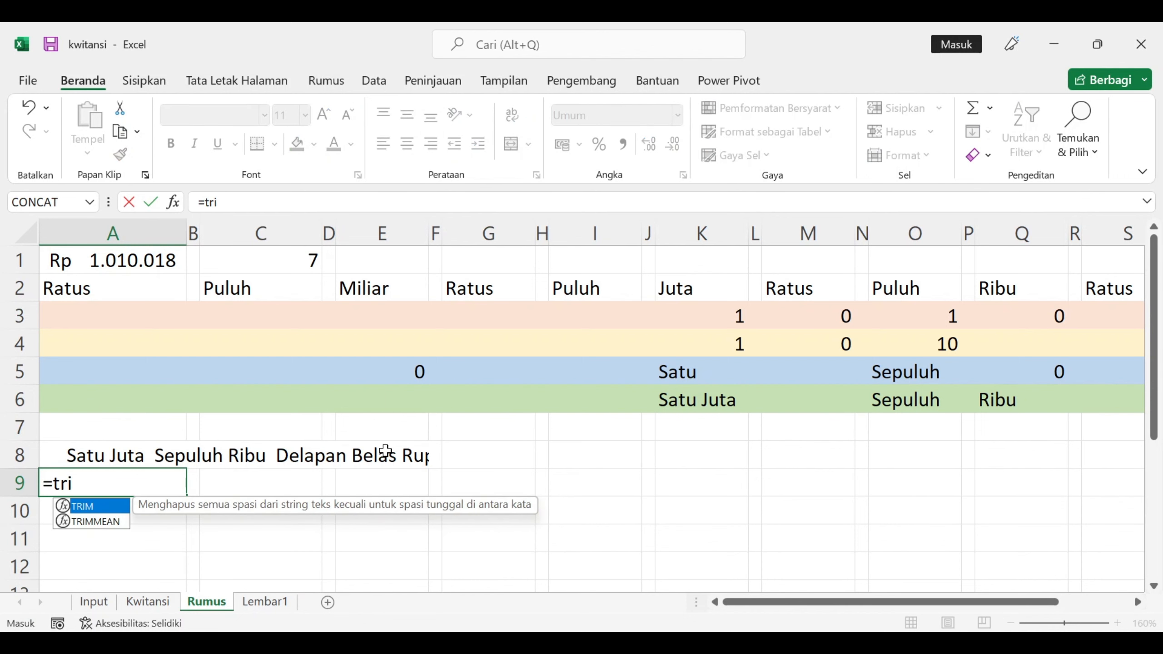
{"action": "key", "text": "Tab"}
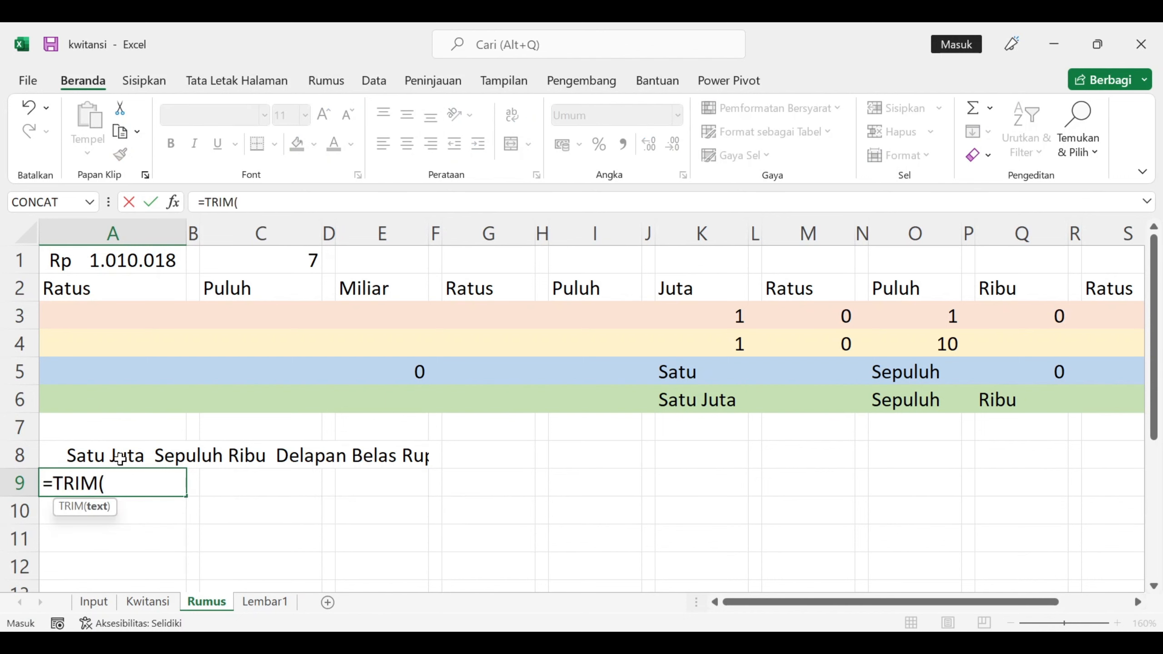
{"action": "left_click", "coordinate": [118, 457]}
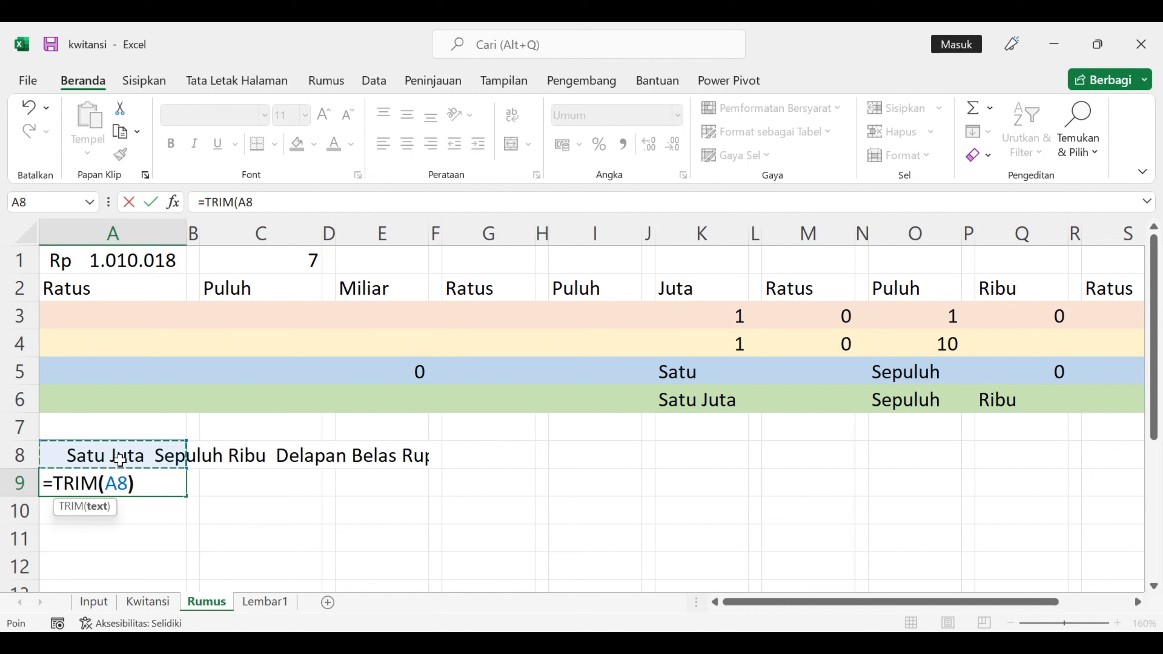
{"action": "type", "text": ")"}
{"action": "key", "text": "Return"}
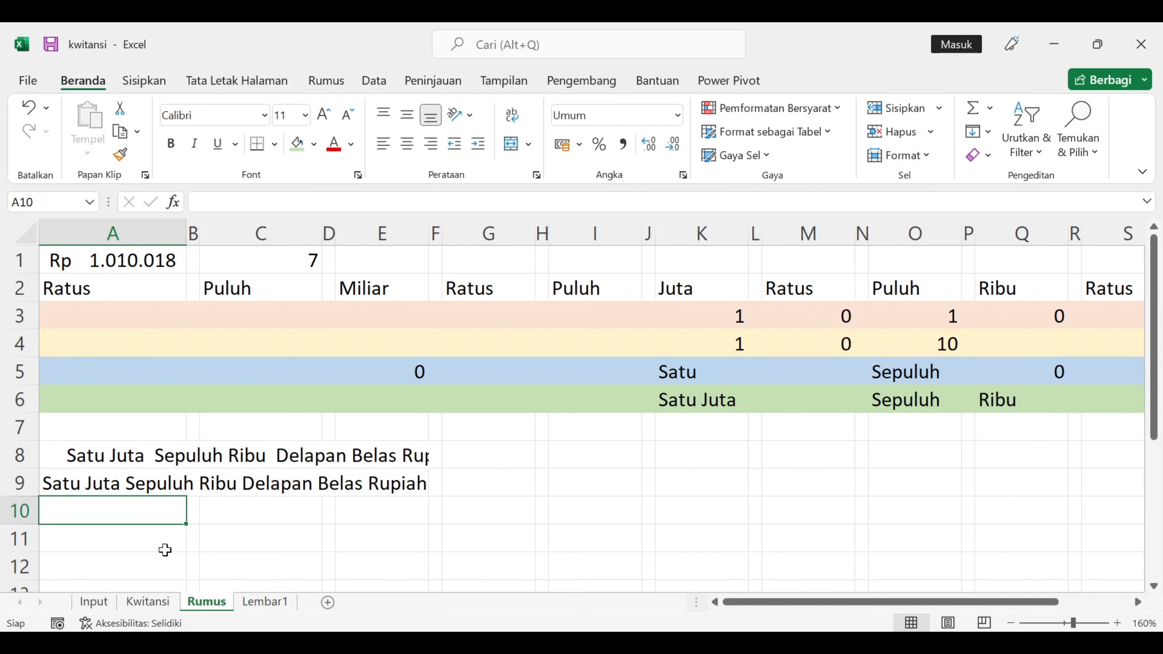
Link the Uang Sejumlah cell D7 on the Kwitansi sheet to the trimmed text with =Rumus!A9
{"action": "left_click", "coordinate": [108, 483]}
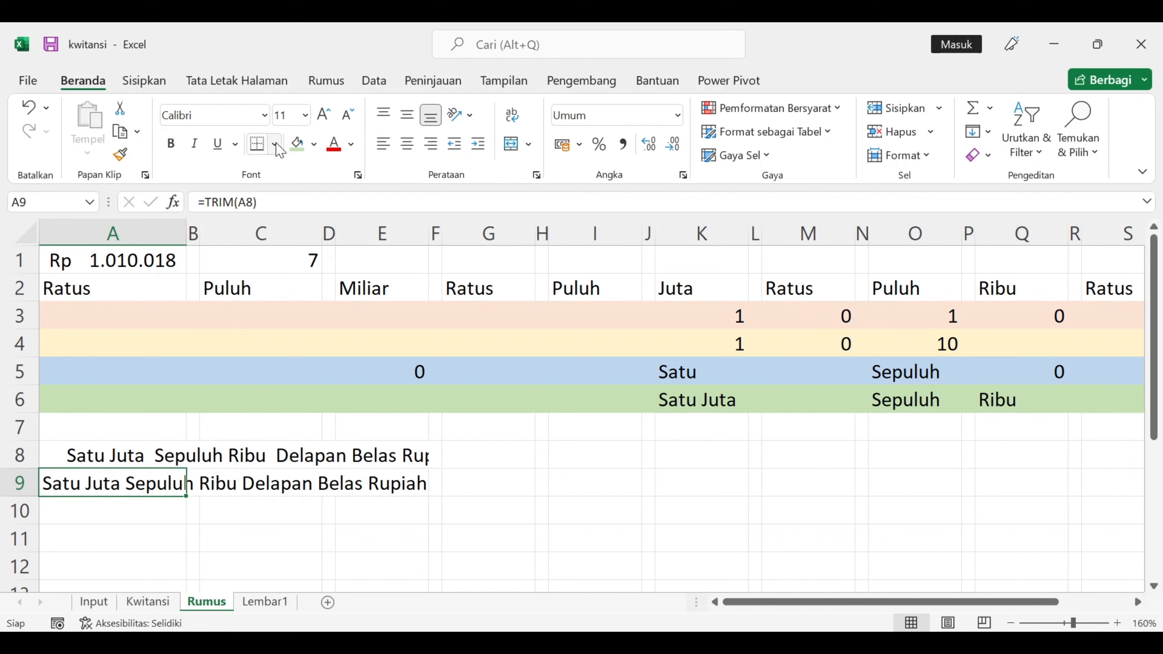
{"action": "left_click", "coordinate": [148, 601]}
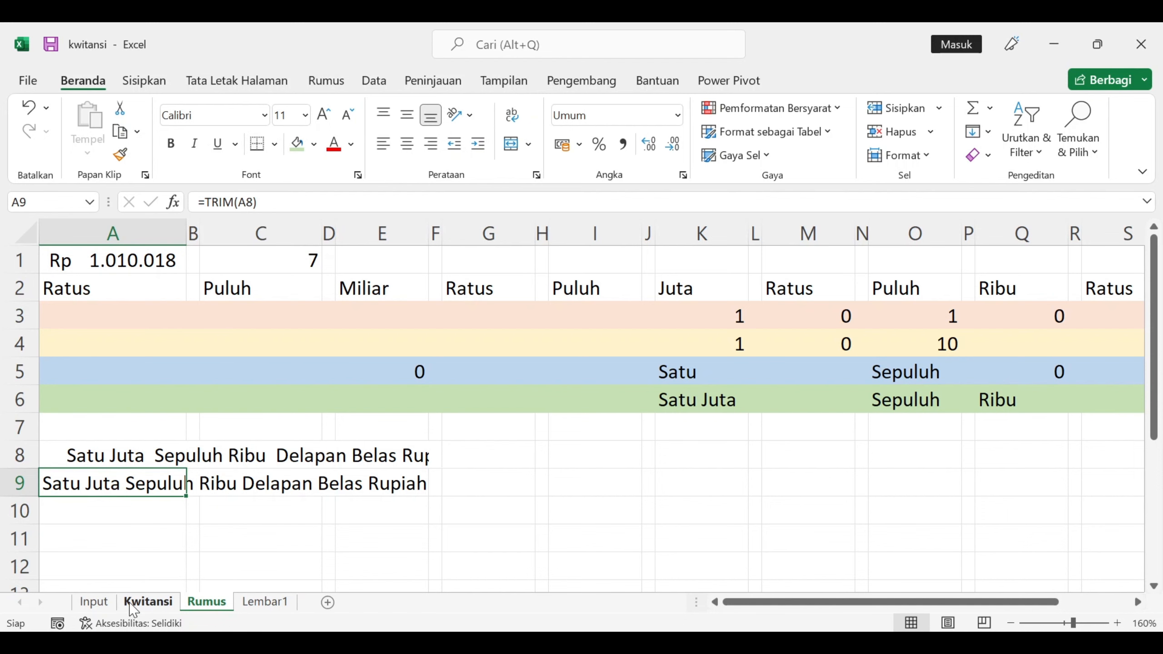
{"action": "type", "text": "="}
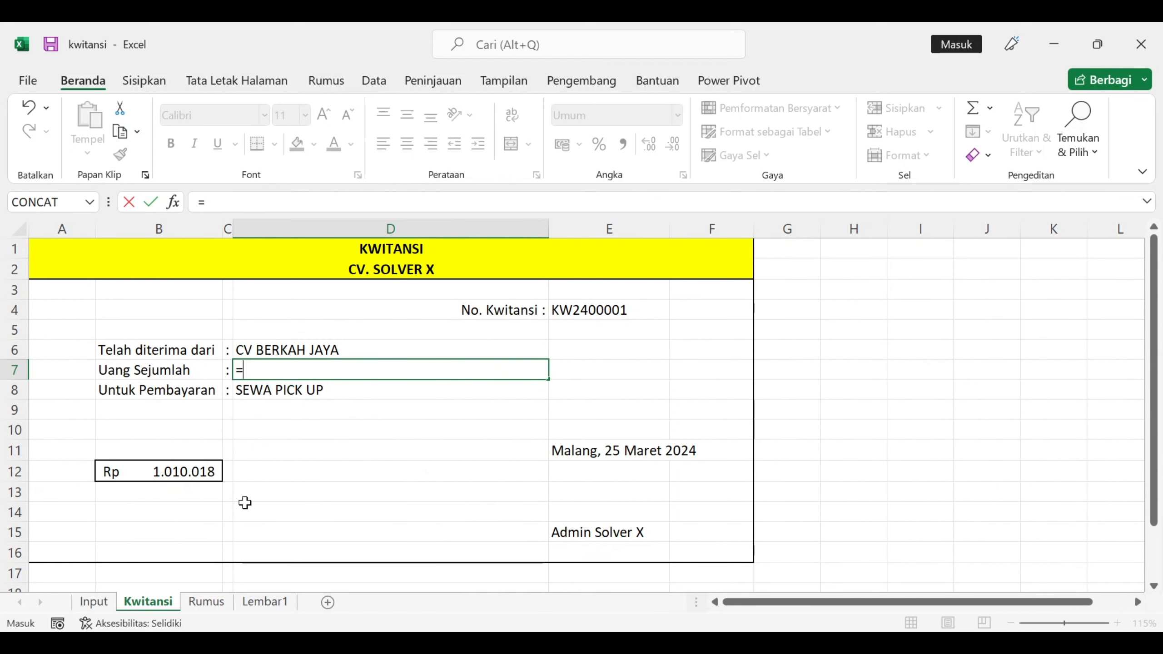
{"action": "left_click", "coordinate": [206, 601]}
{"action": "left_click", "coordinate": [102, 484]}
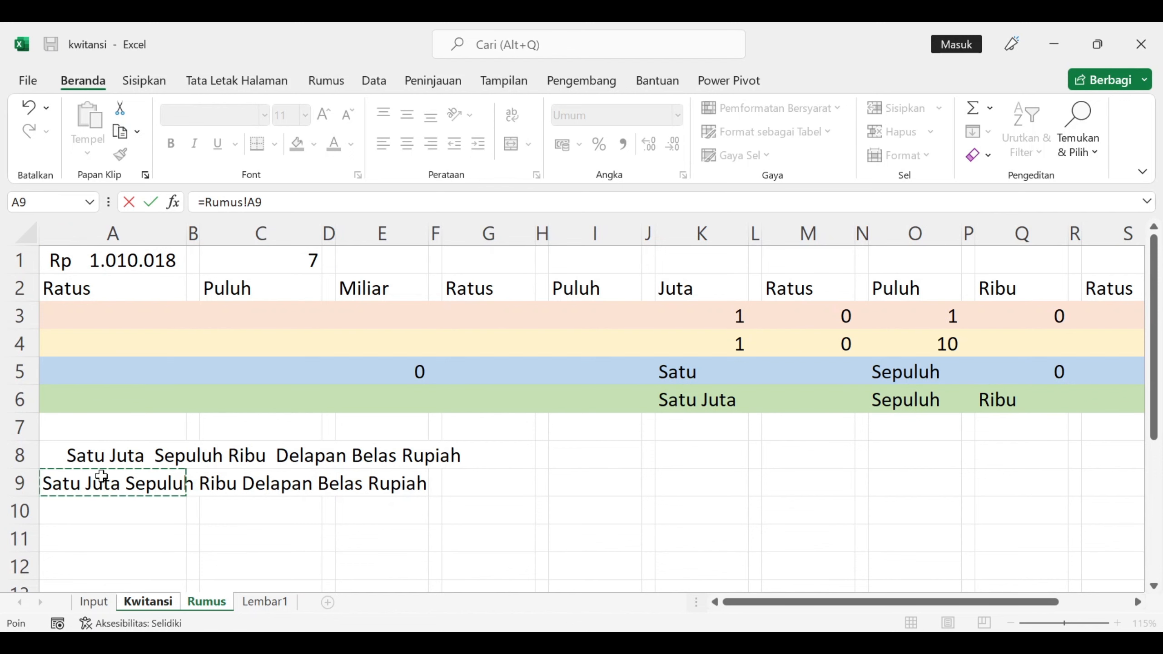
{"action": "key", "text": "Return"}
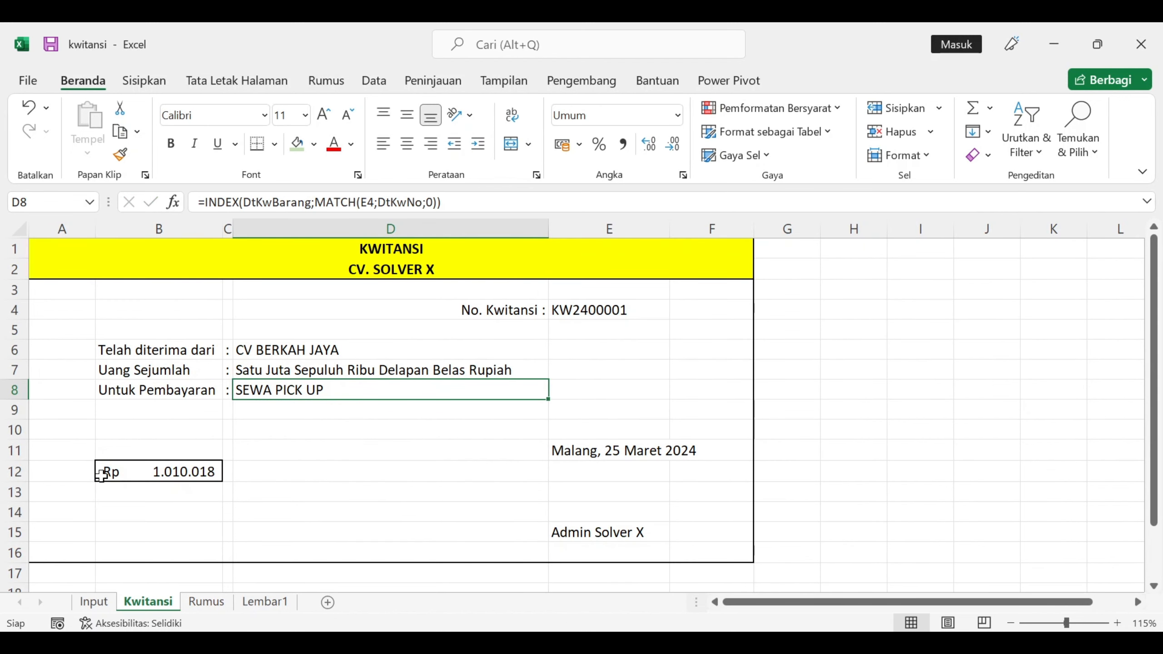
Merge cells D6:E6 for the payer and D7:E7 for the amount in words, with left-aligned text
{"action": "left_click_drag", "start_coordinate": [466, 350], "coordinate": [599, 348]}
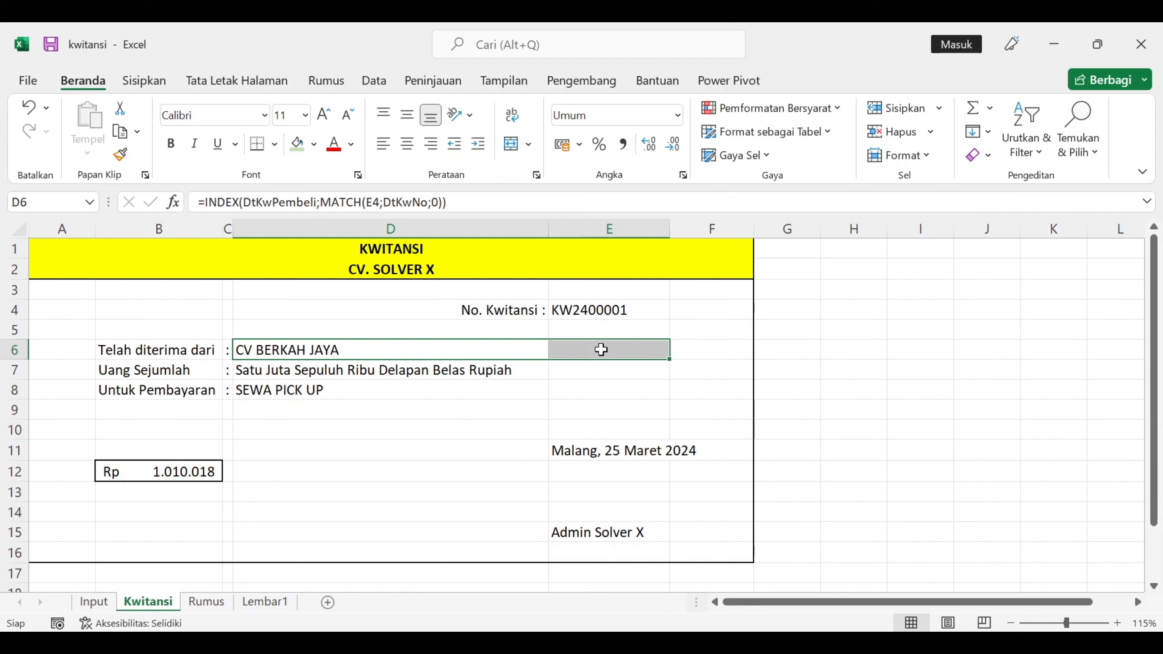
{"action": "left_click", "coordinate": [511, 144]}
{"action": "left_click", "coordinate": [383, 144]}
{"action": "left_click_drag", "start_coordinate": [338, 370], "coordinate": [595, 370]}
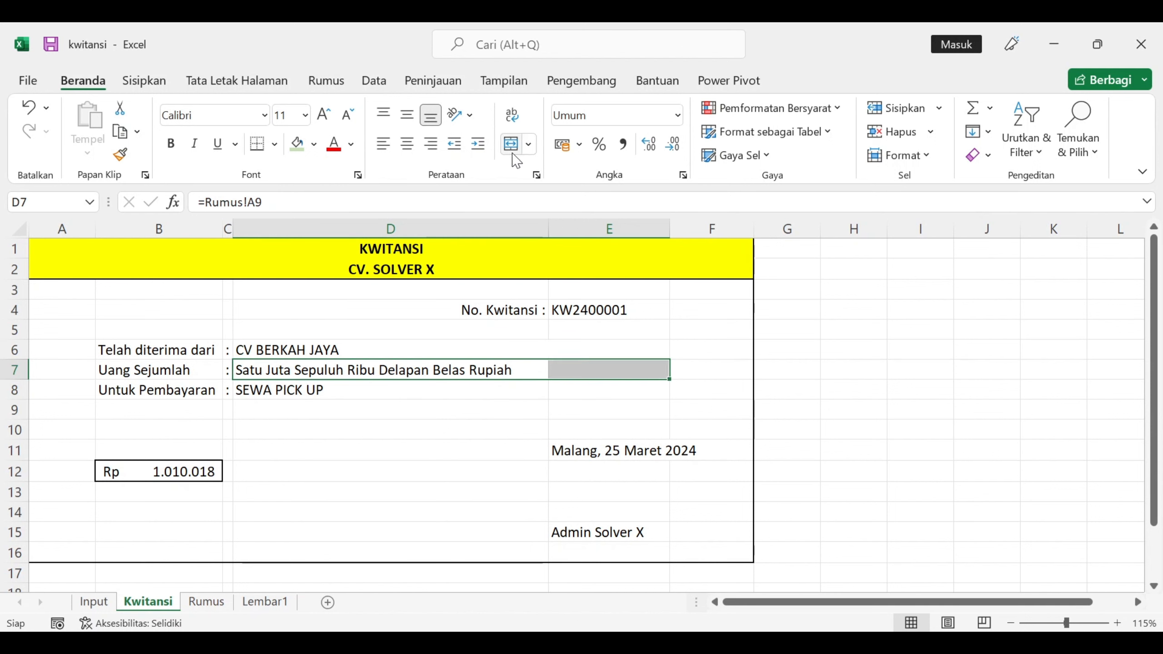
Merge cells D8:E9 for the payment description and align the text left and to the top
{"action": "left_click_drag", "start_coordinate": [333, 389], "coordinate": [597, 399]}
{"action": "left_click", "coordinate": [511, 144]}
{"action": "left_click", "coordinate": [383, 143]}
{"action": "left_click", "coordinate": [383, 112]}
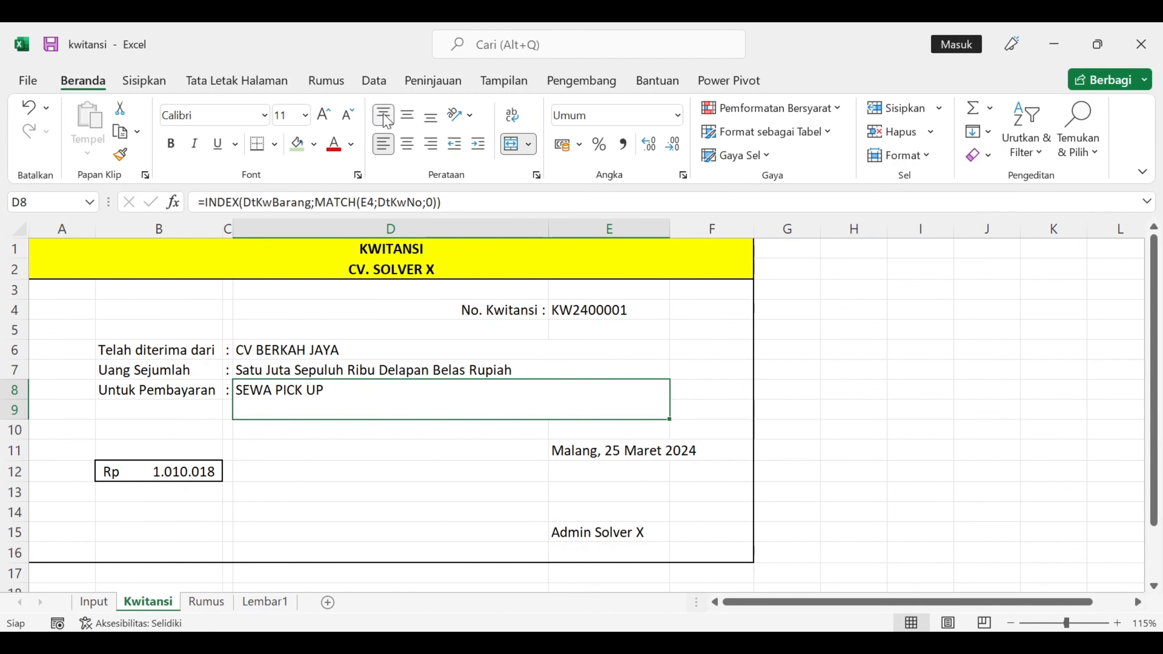
{"action": "left_click", "coordinate": [709, 411]}
Make the boxed rupiah amount in cell B12 of the receipt bold
{"action": "left_click", "coordinate": [197, 473]}
{"action": "key", "text": "ctrl+b"}
{"action": "left_click", "coordinate": [366, 450]}
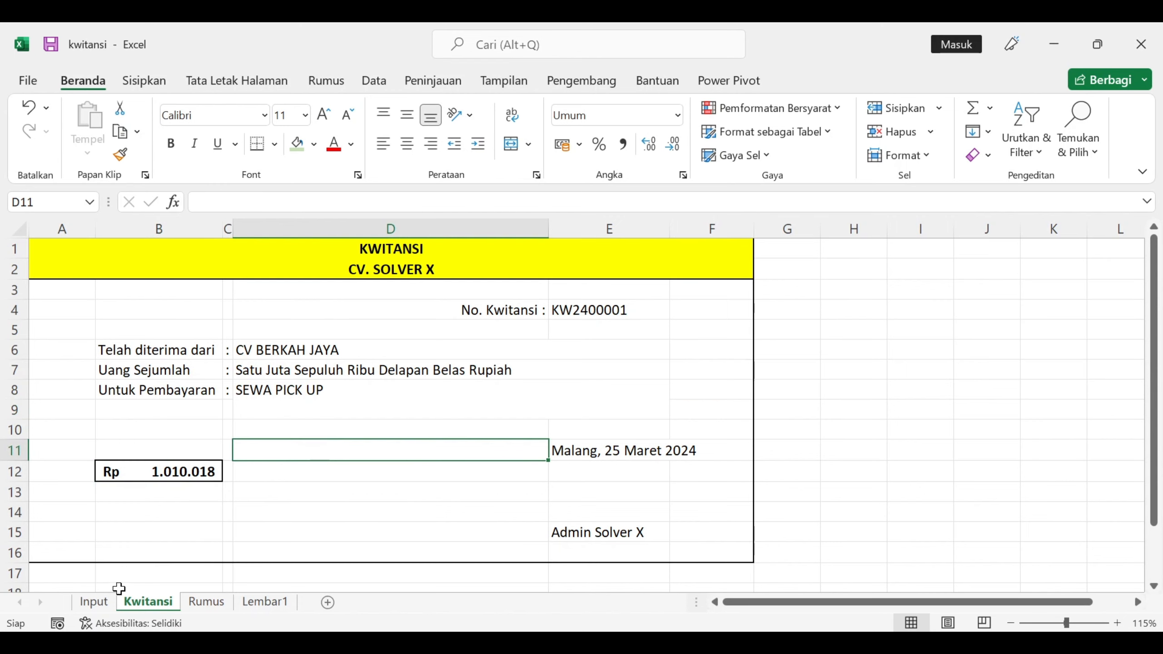
On the Input sheet, enter the date 28/3 and buyer CV MAJU MAPAN for the second receipt in row 3
{"action": "left_click", "coordinate": [93, 601]}
{"action": "left_click", "coordinate": [281, 326]}
{"action": "type", "text": "28/3"}
{"action": "key", "text": "Tab"}
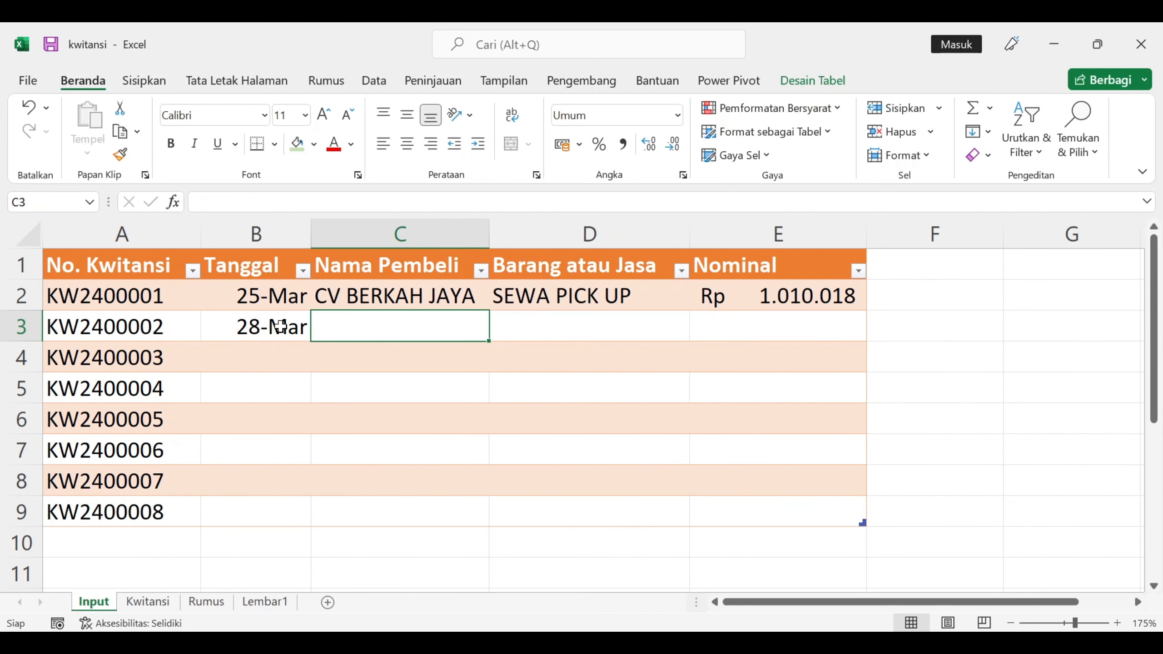
{"action": "type", "text": "CV M"}
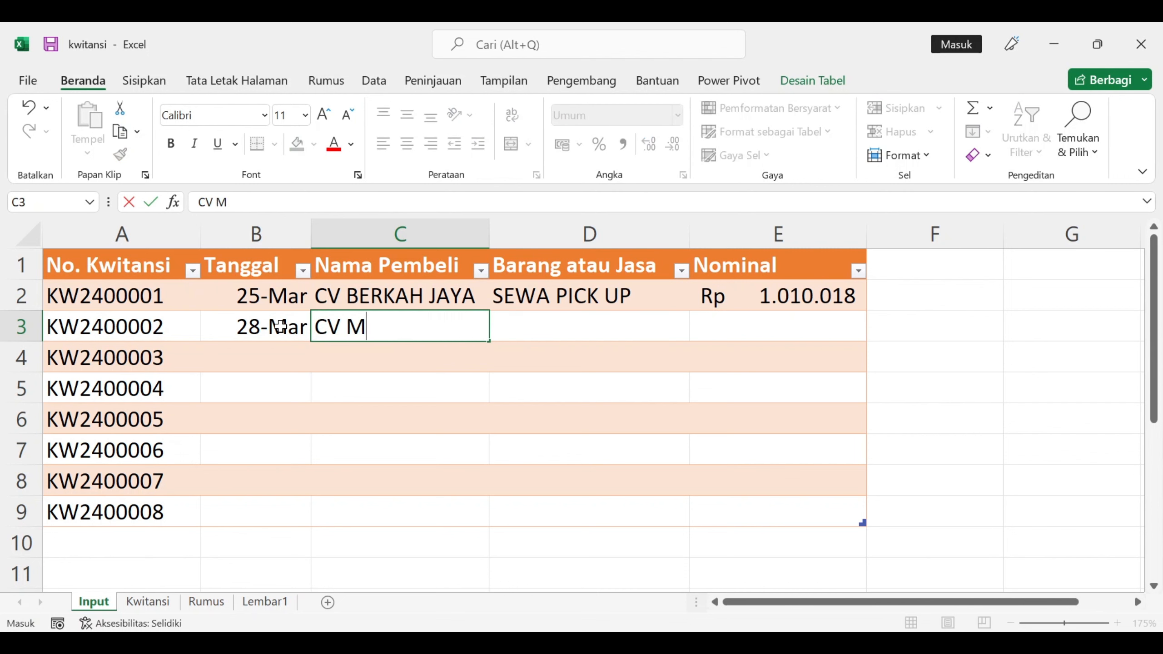
{"action": "type", "text": "AJU MAPAN"}
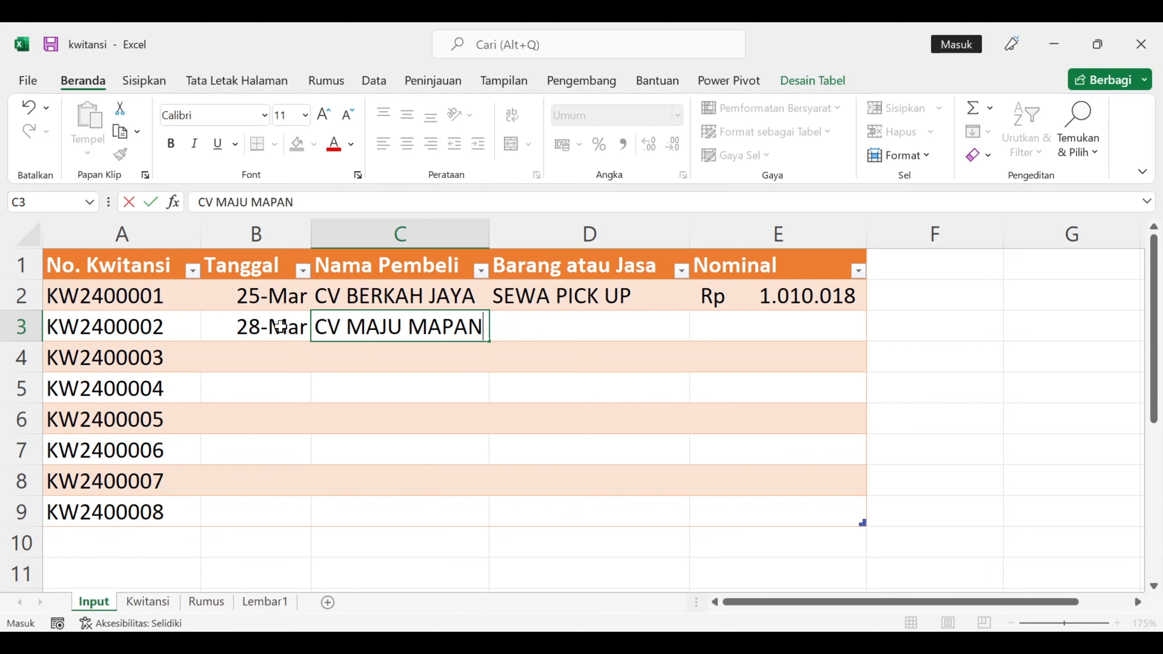
{"action": "key", "text": "Tab"}
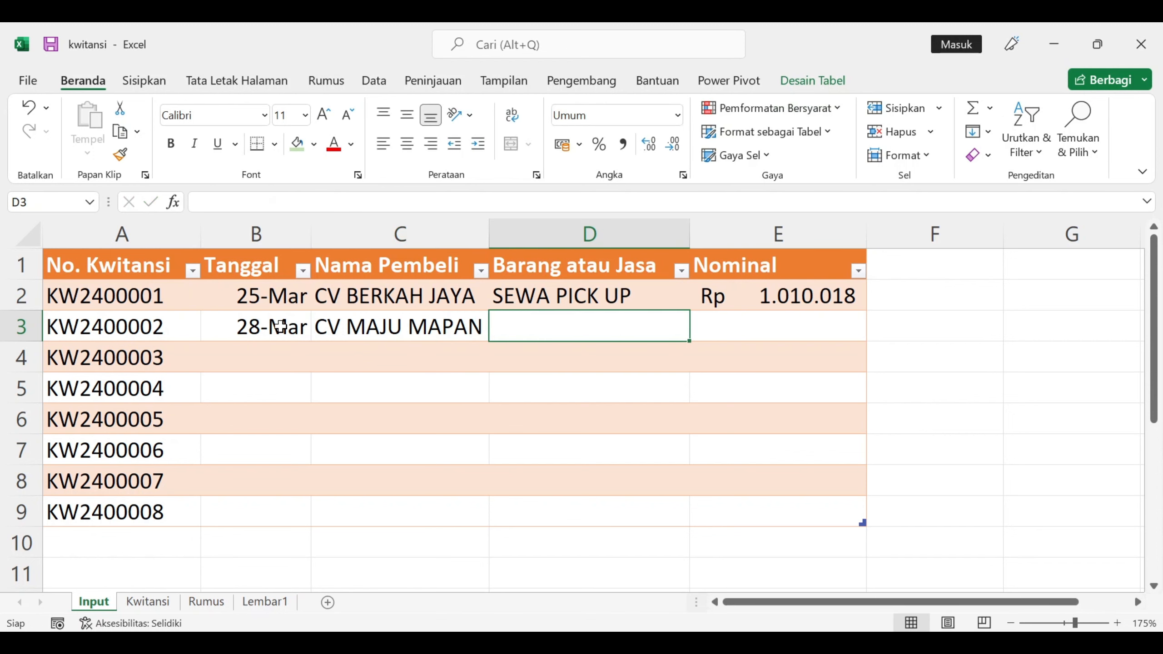
Complete row 3 with the service SEWA TRUK SELAMA 30 HARI and a nominal of 11918500
{"action": "type", "text": "SEWA TRUK"}
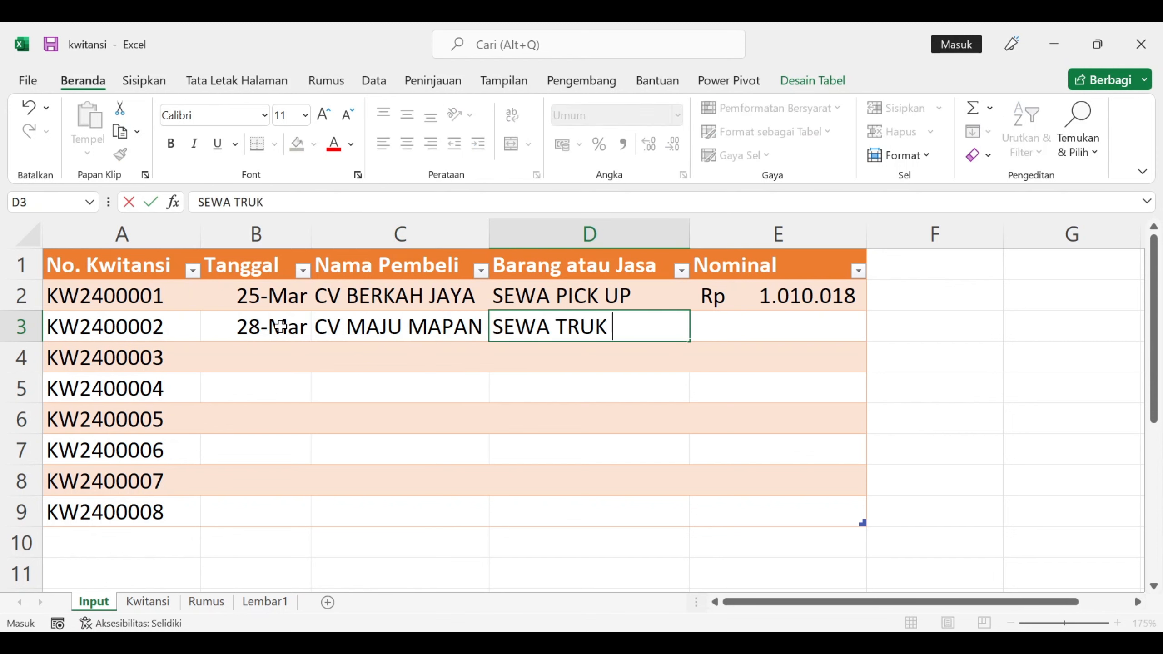
{"action": "type", "text": " SELAMA 30 HARI"}
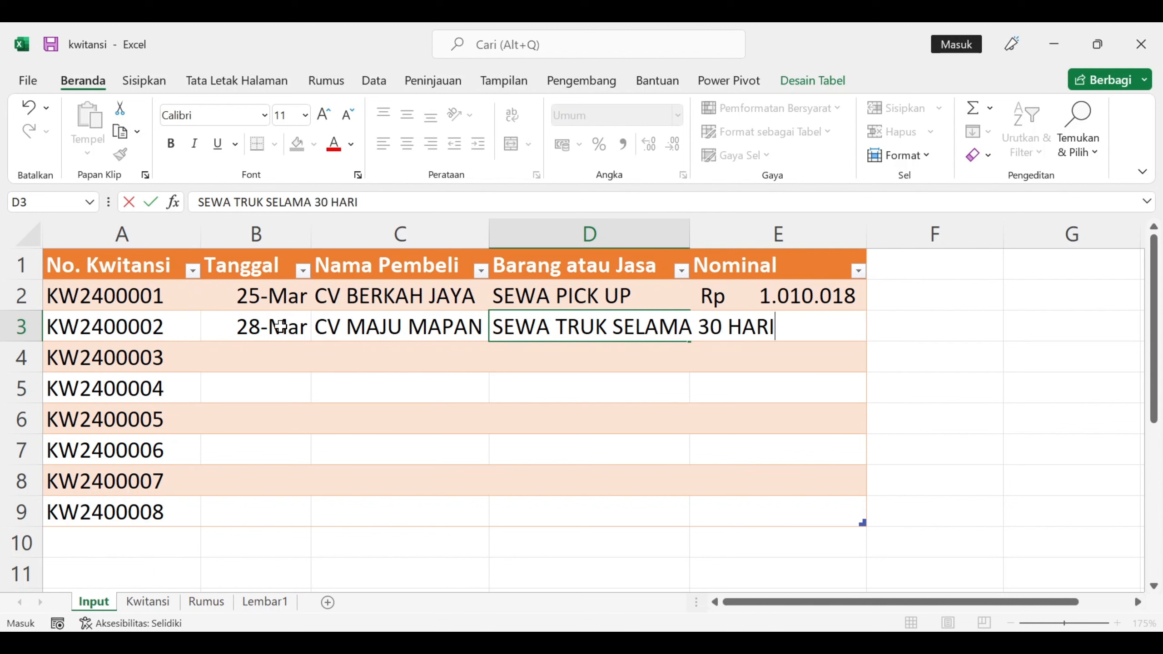
{"action": "key", "text": "Tab"}
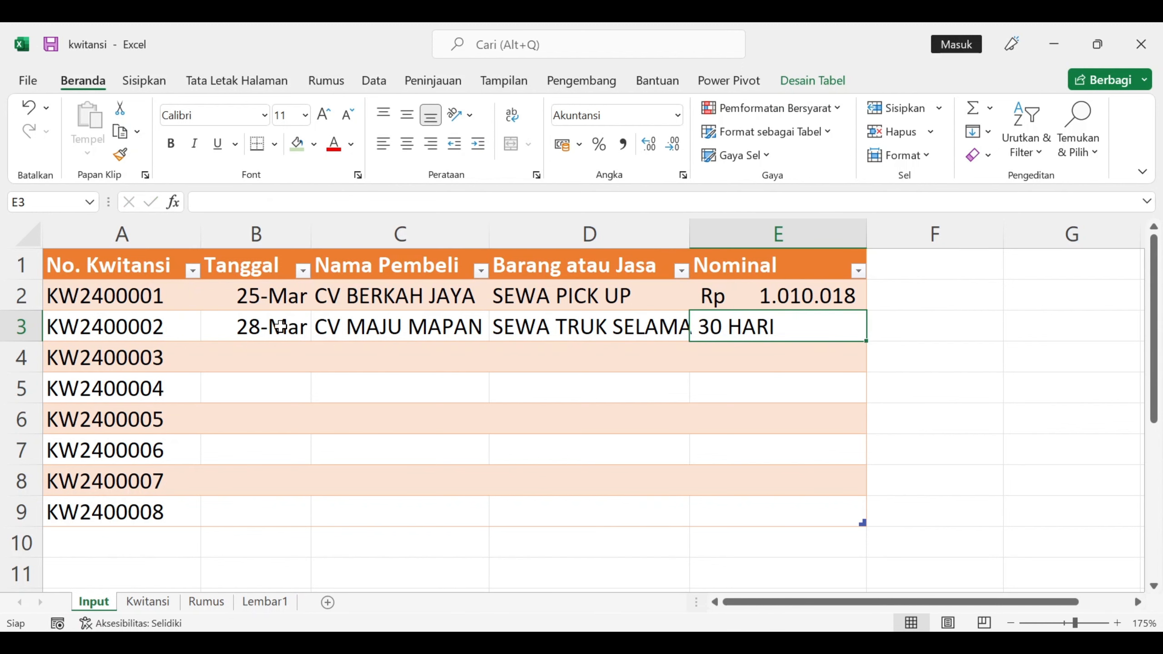
{"action": "type", "text": "11918"}
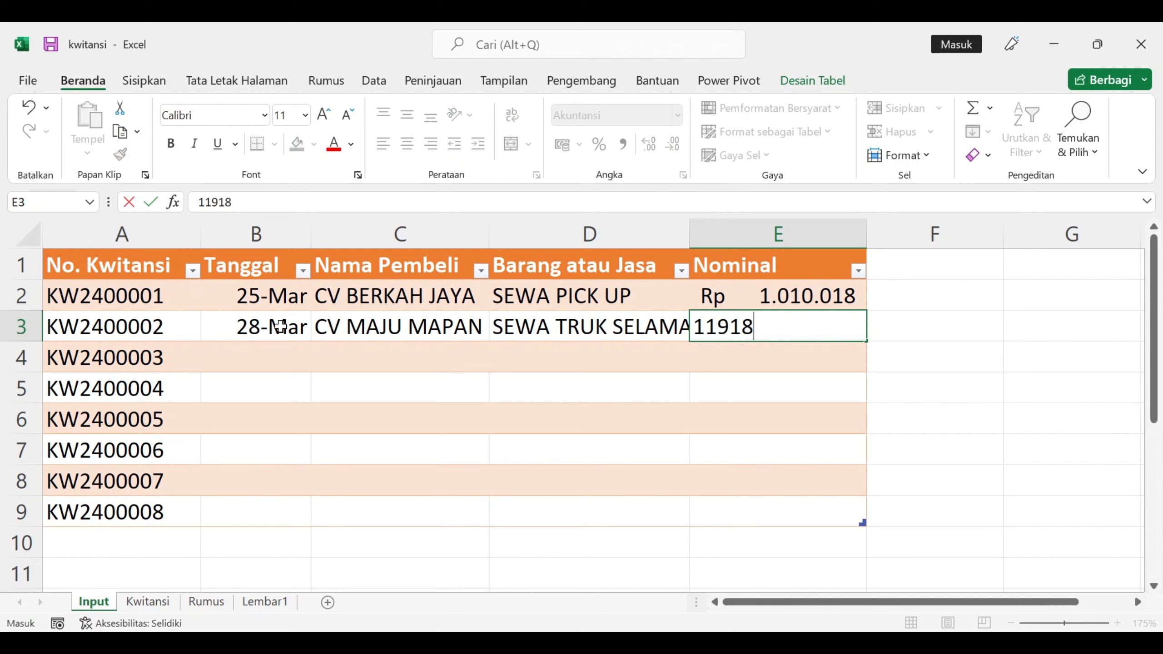
{"action": "type", "text": "500"}
{"action": "key", "text": "Return"}
Choose the second receipt's number as No. Kwitansi on the Kwitansi sheet
{"action": "left_click", "coordinate": [148, 601]}
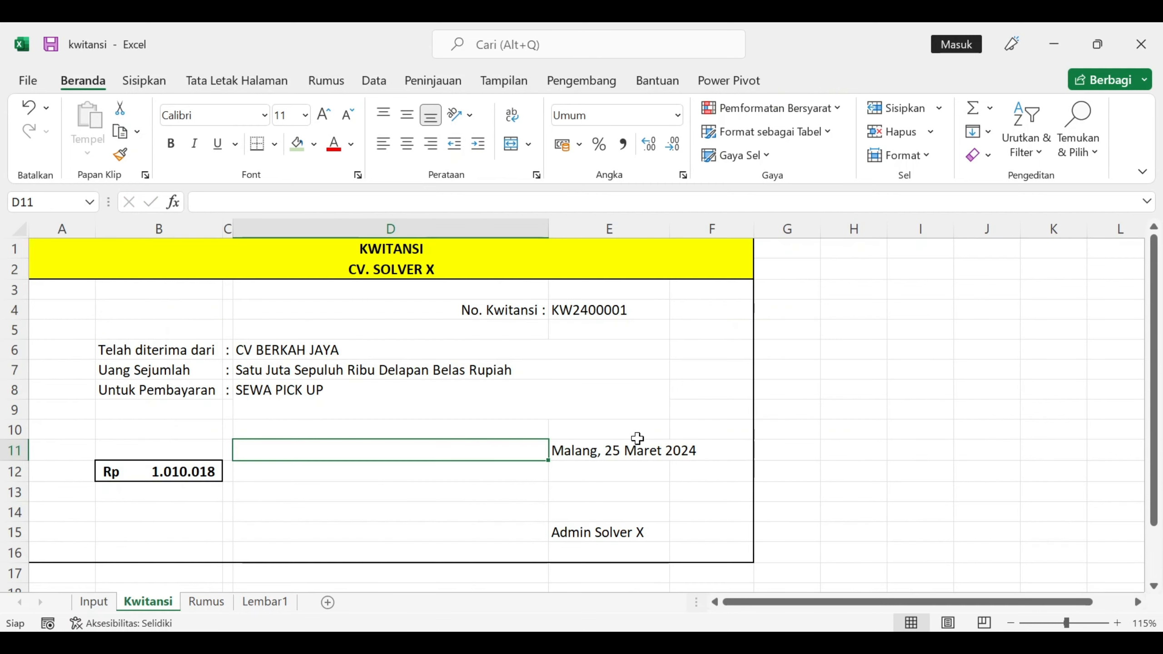
{"action": "left_click", "coordinate": [639, 307]}
{"action": "left_click", "coordinate": [677, 312]}
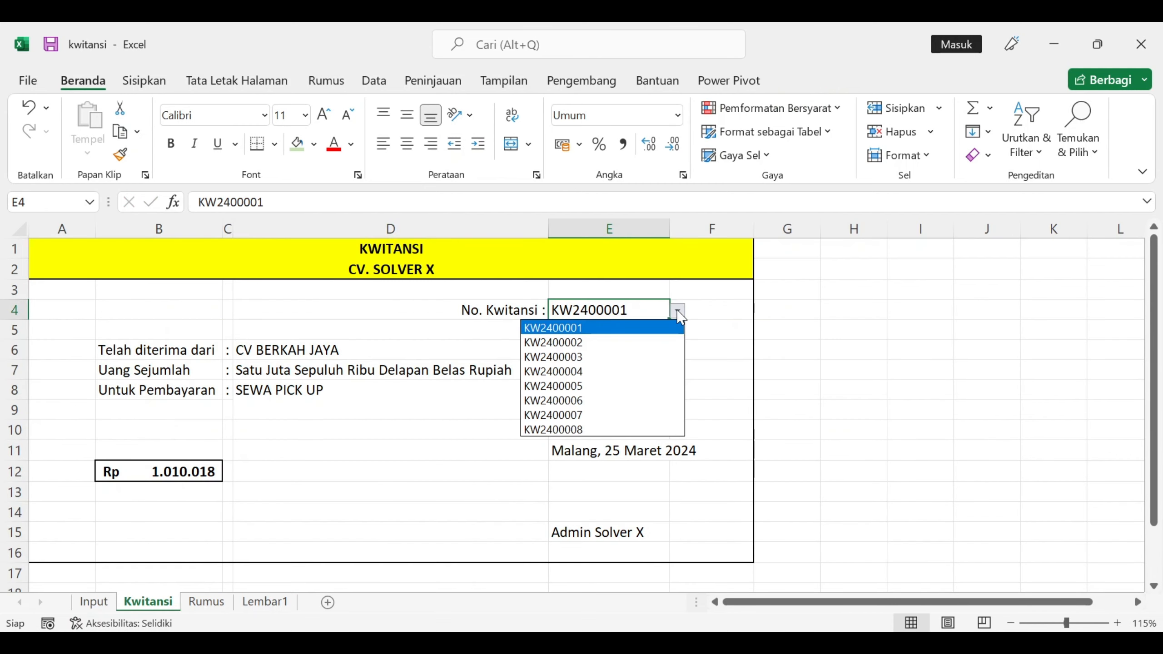
{"action": "left_click", "coordinate": [637, 341]}
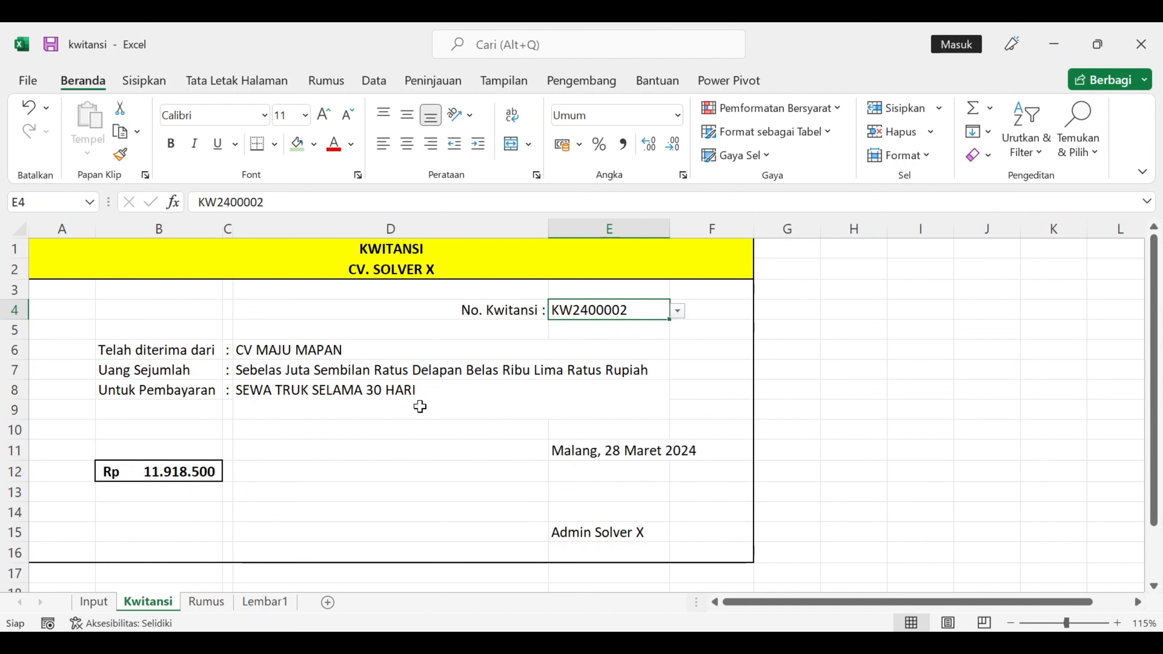
Narrow the receipt's outer margin columns A and F to the same smaller width
{"action": "left_click", "coordinate": [62, 228]}
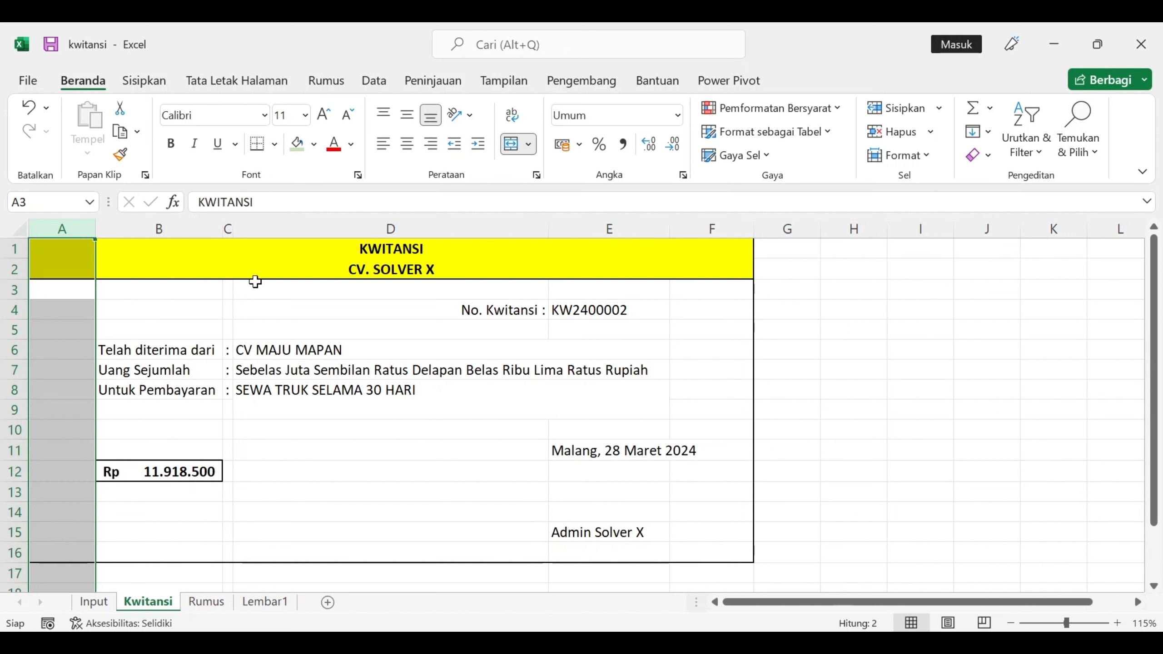
{"action": "left_click", "coordinate": [709, 228], "text": "ctrl"}
{"action": "left_click_drag", "start_coordinate": [753, 228], "coordinate": [713, 241]}
Hide the gridlines on the Kwitansi sheet
{"action": "left_click", "coordinate": [493, 366]}
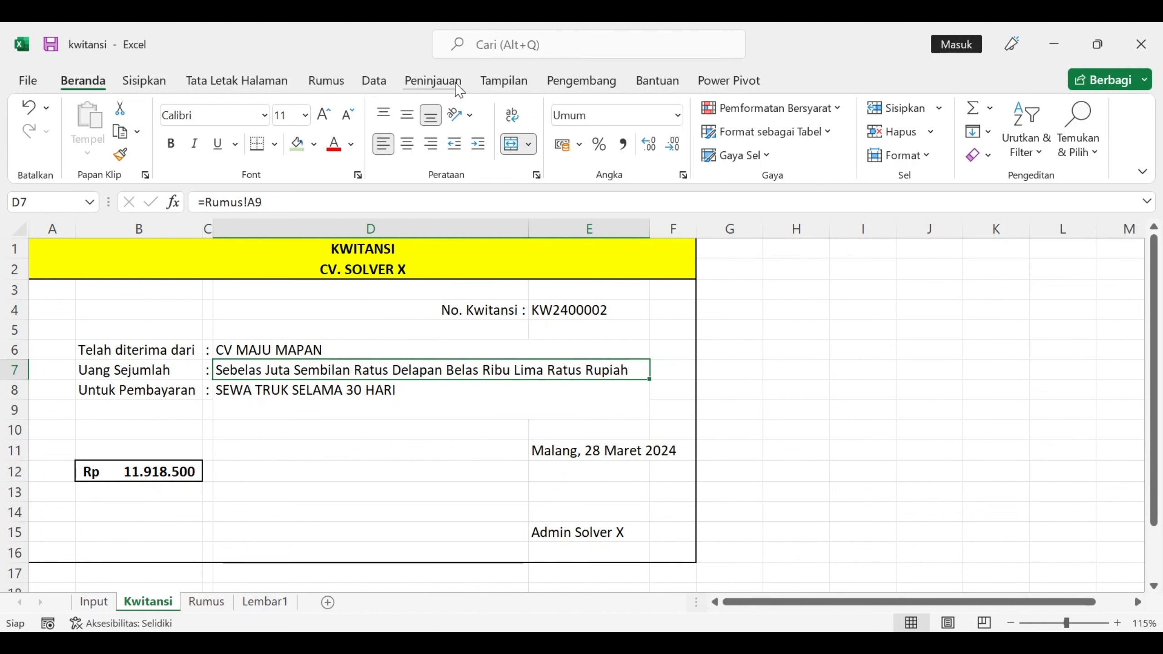
{"action": "left_click", "coordinate": [503, 80]}
{"action": "left_click", "coordinate": [272, 145]}
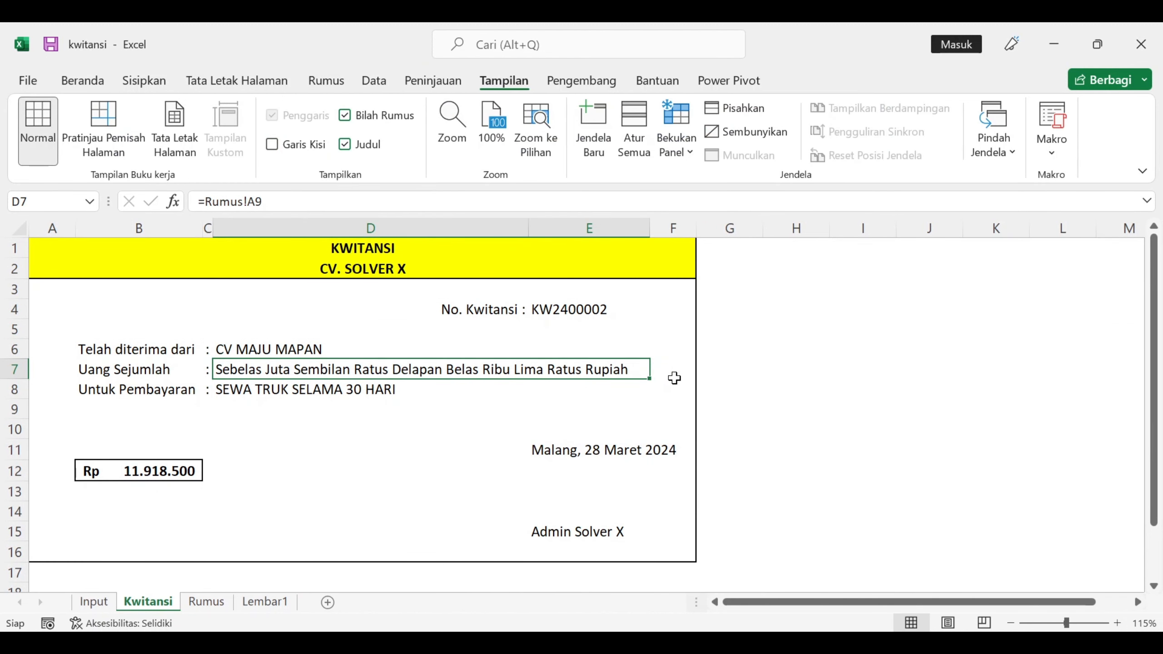
Underline the payer, amount-in-words and payment-purpose values in D6, D7 and D8 of the receipt
{"action": "left_click", "coordinate": [838, 429]}
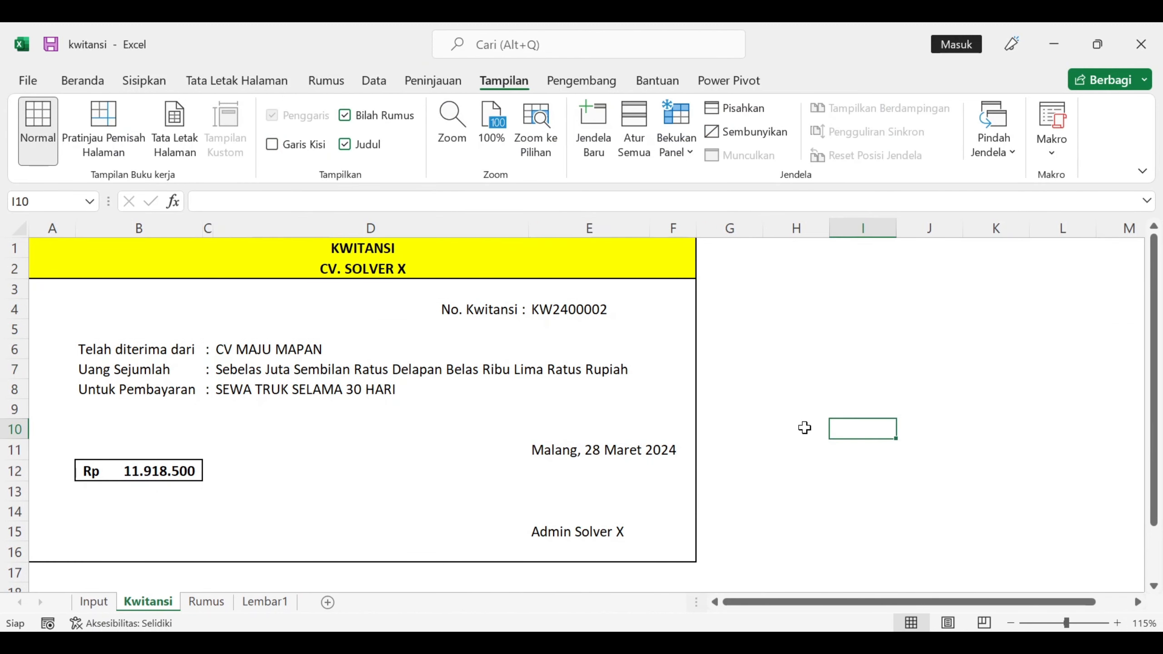
{"action": "left_click", "coordinate": [260, 347]}
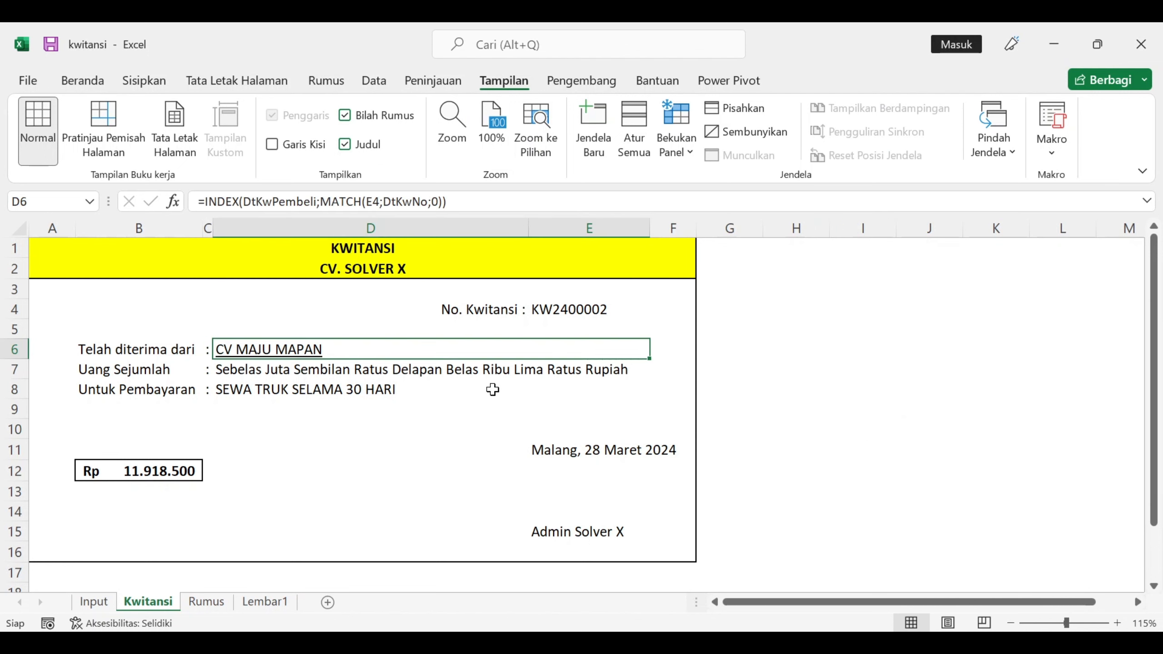
{"action": "left_click", "coordinate": [405, 366]}
{"action": "left_click", "coordinate": [383, 387]}
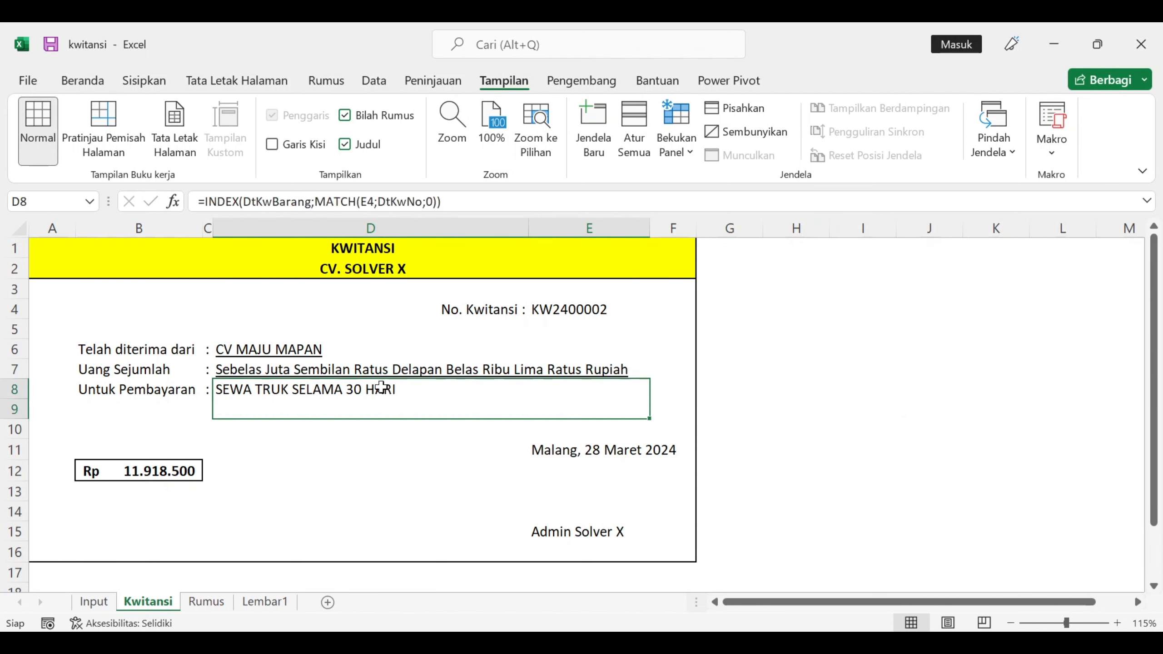
{"action": "left_click", "coordinate": [440, 475]}
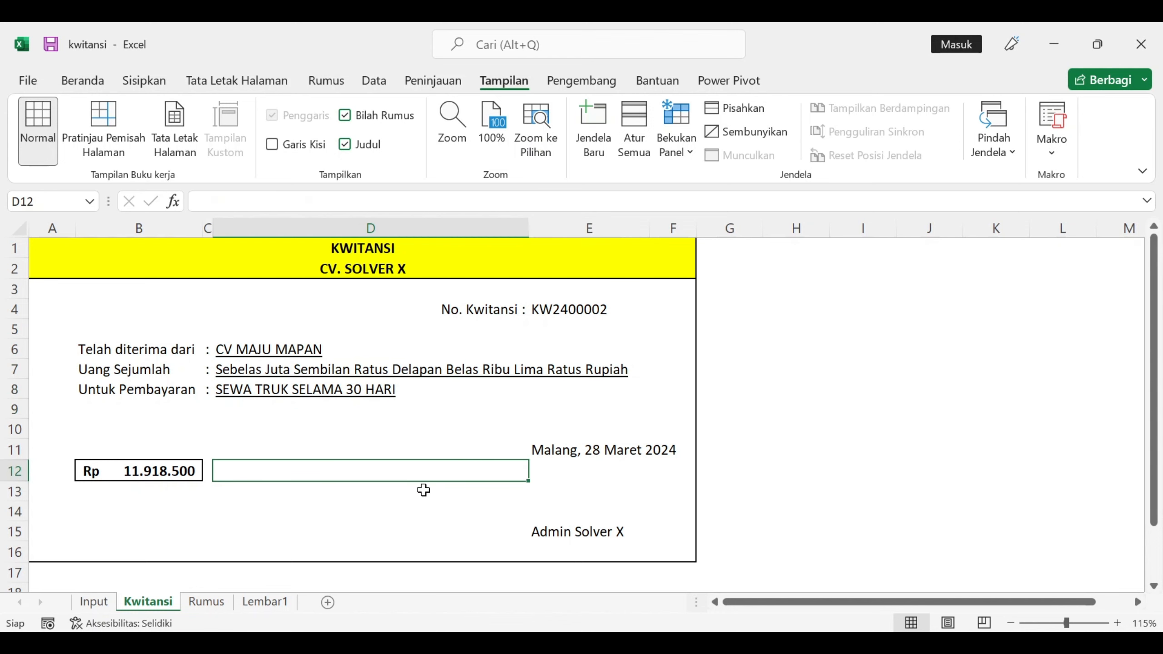
{"action": "left_click", "coordinate": [776, 486]}
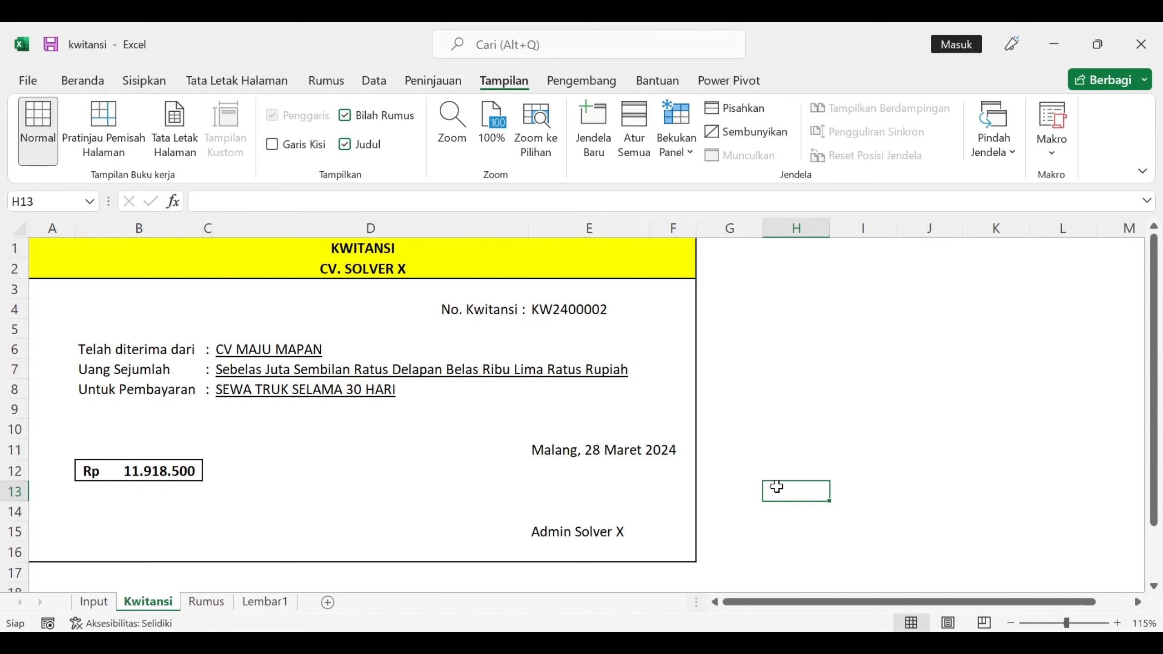
Insert the Slide2 logo picture from the Project Youtube logo folder on Local Disk (D:) into the Kwitansi sheet
{"action": "left_click", "coordinate": [144, 81]}
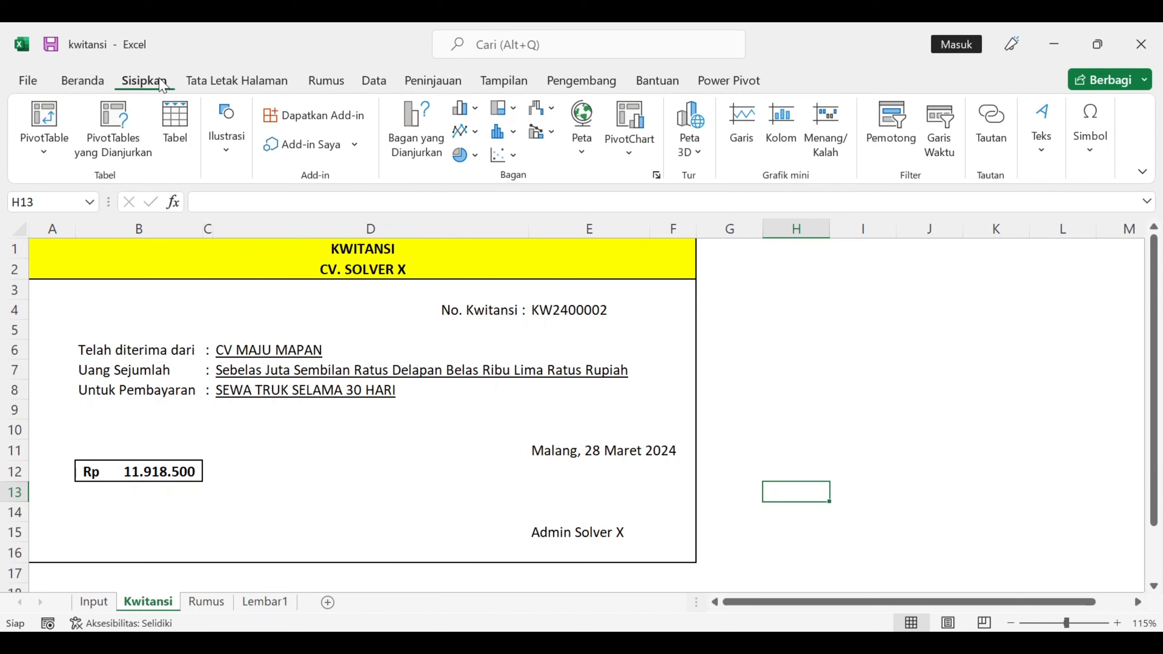
{"action": "left_click", "coordinate": [226, 131]}
{"action": "left_click", "coordinate": [232, 240]}
{"action": "left_click", "coordinate": [261, 303]}
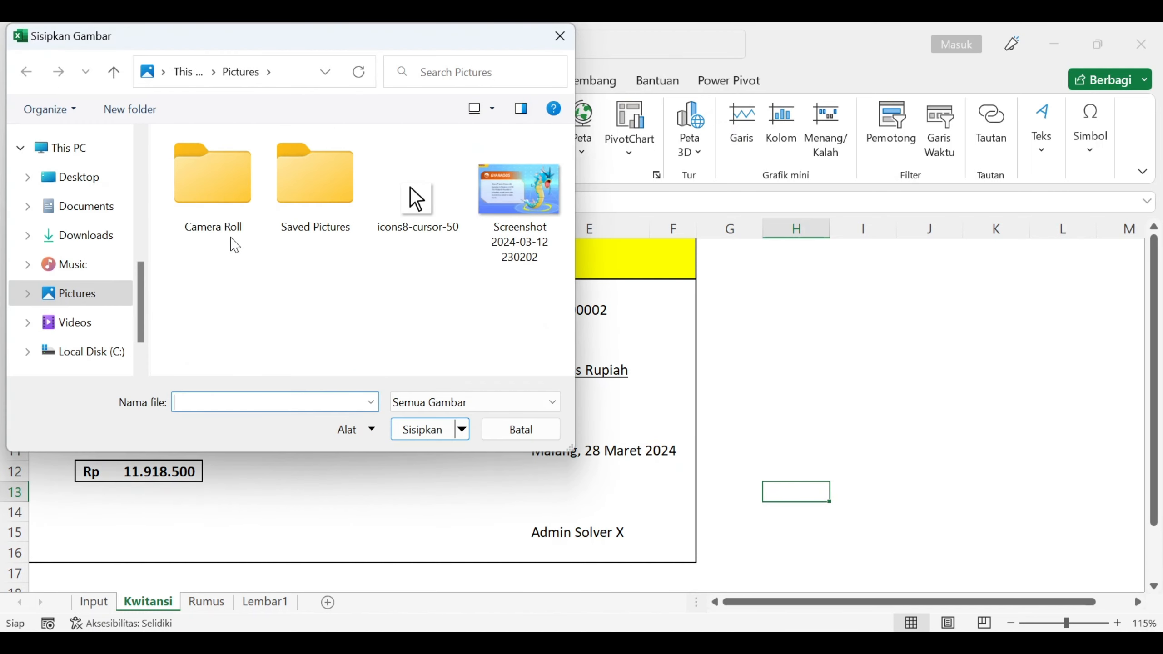
{"action": "scroll", "coordinate": [140, 302], "scroll_direction": "down", "scroll_amount": 1}
{"action": "left_click", "coordinate": [92, 316]}
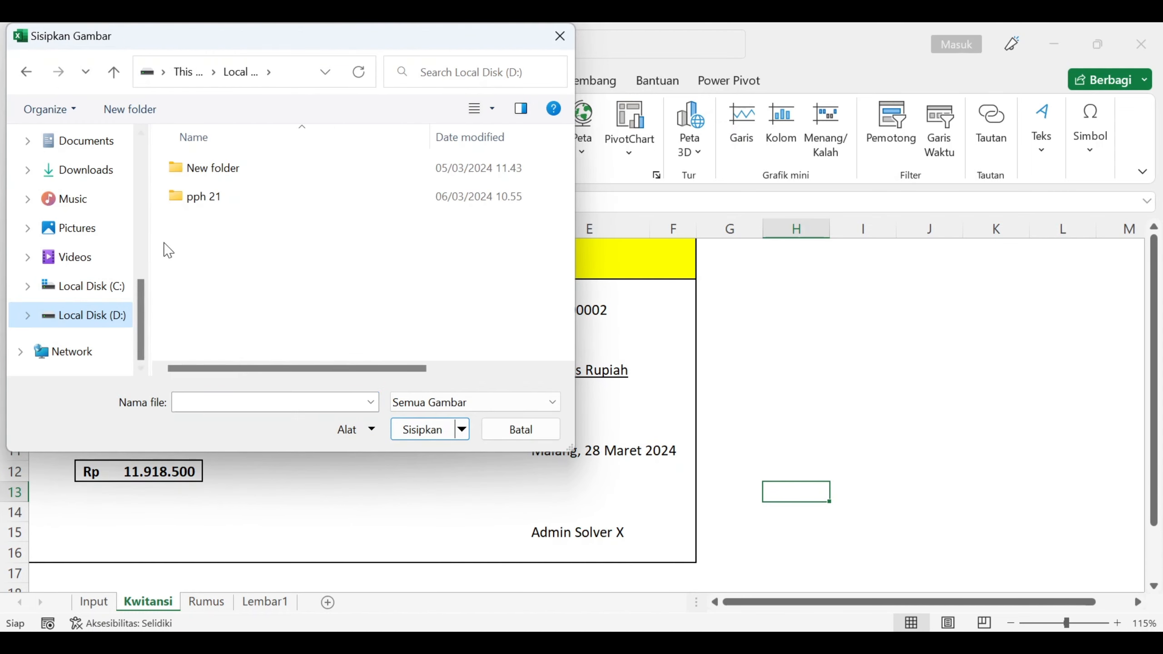
{"action": "double_click", "coordinate": [207, 173]}
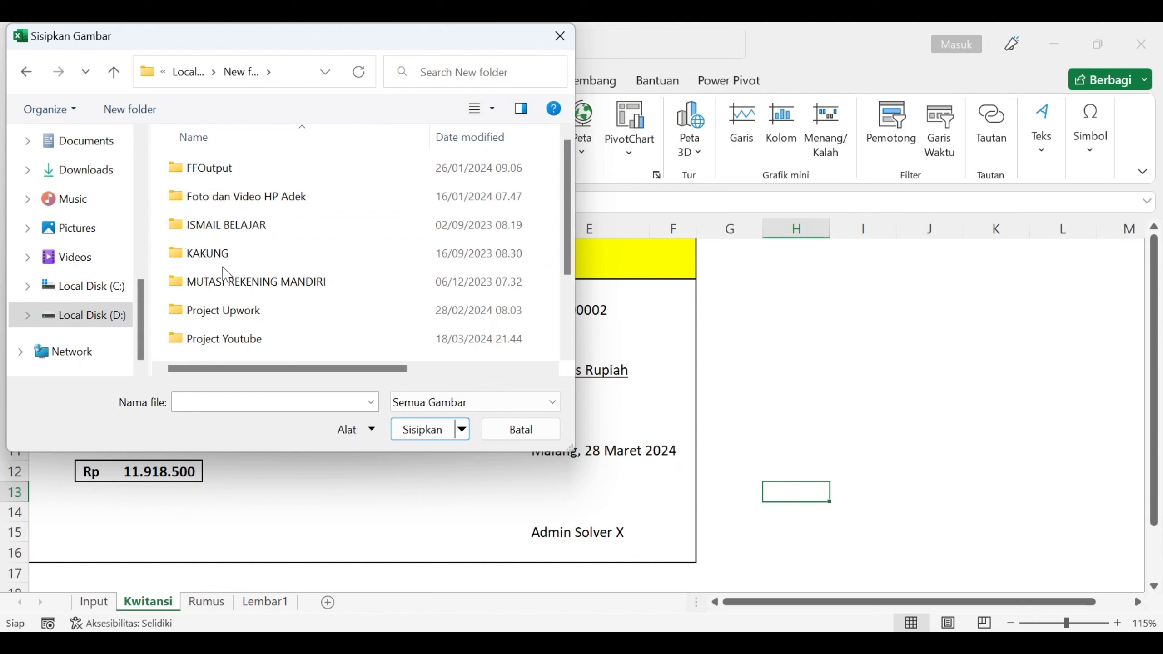
{"action": "double_click", "coordinate": [224, 341]}
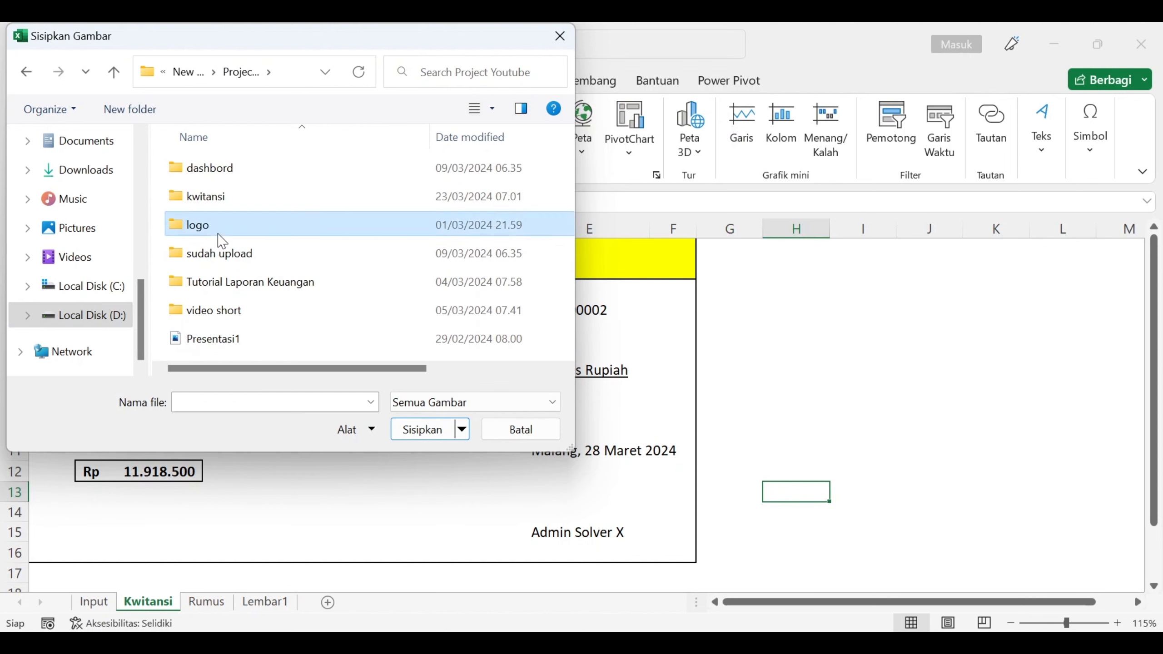
{"action": "double_click", "coordinate": [220, 231]}
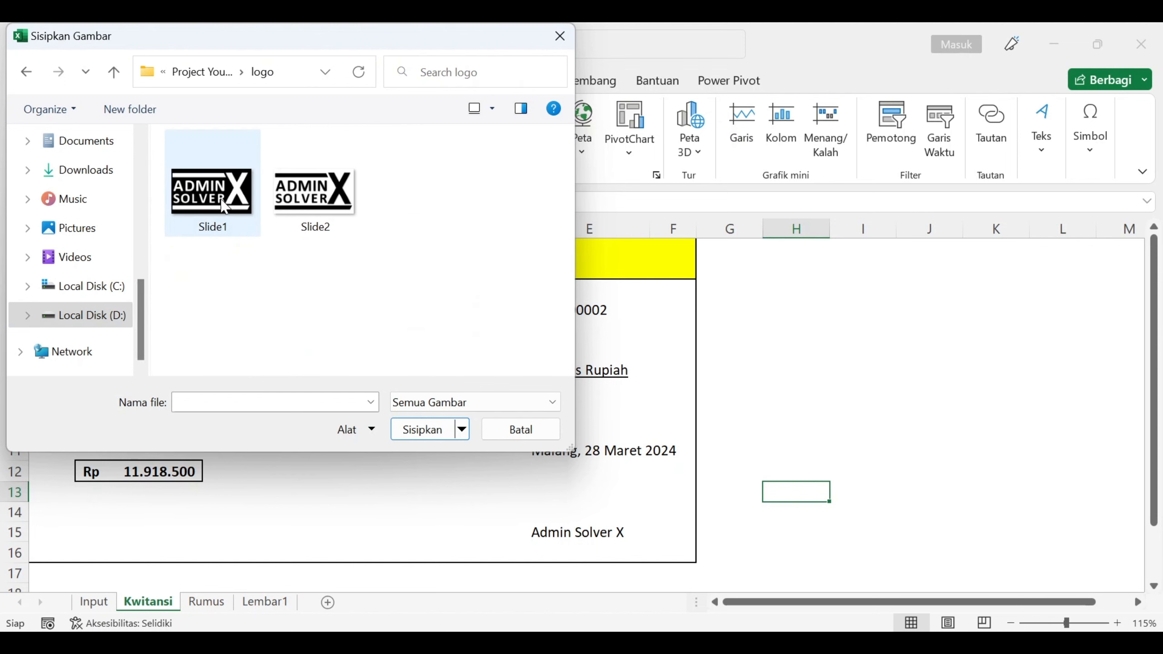
{"action": "double_click", "coordinate": [335, 195]}
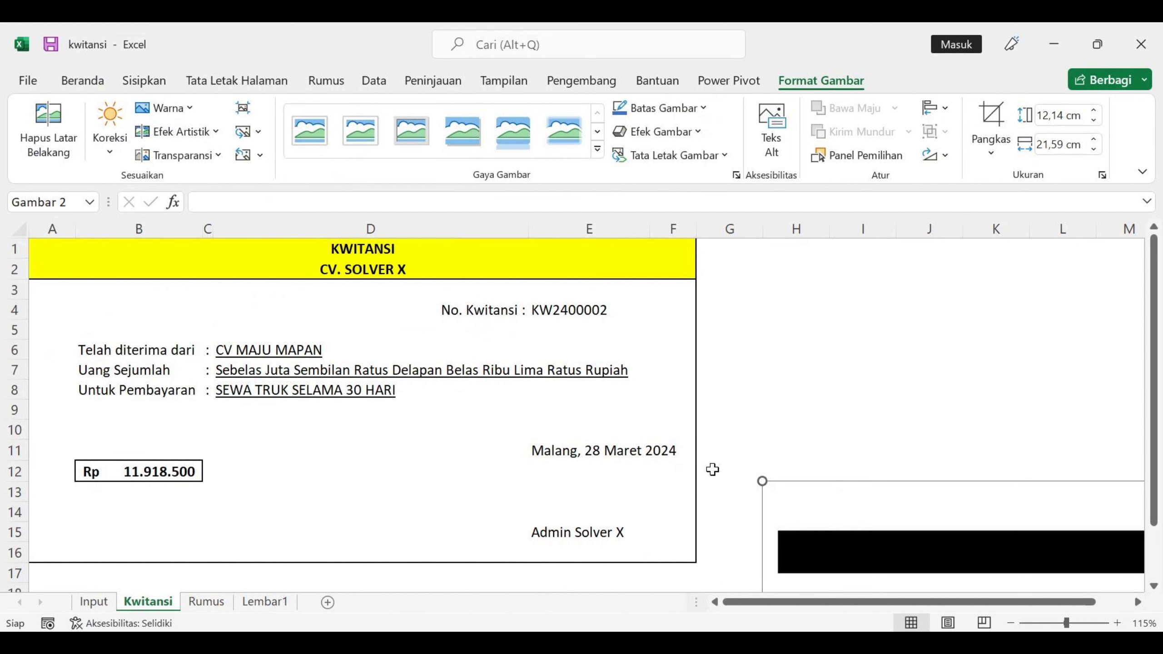
Shrink the logo picture to about 6.61 by 11.75 cm and place it over the middle of the receipt
{"action": "left_click_drag", "start_coordinate": [884, 517], "coordinate": [317, 309]}
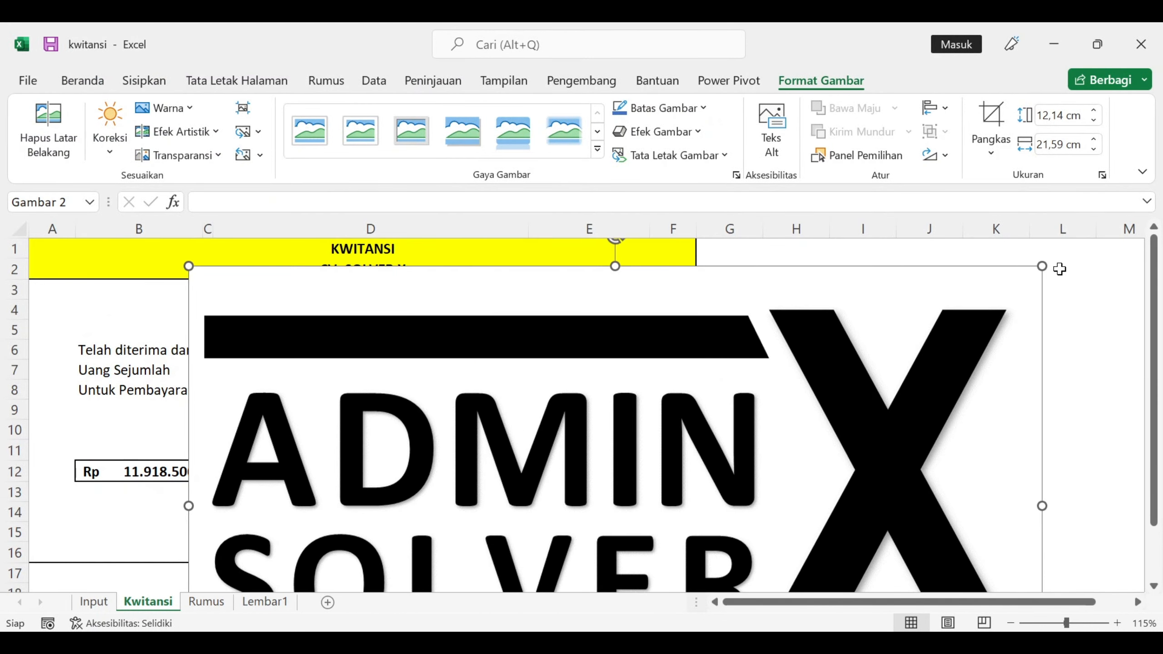
{"action": "left_click_drag", "start_coordinate": [1042, 265], "coordinate": [653, 484]}
{"action": "left_click_drag", "start_coordinate": [470, 565], "coordinate": [414, 369]}
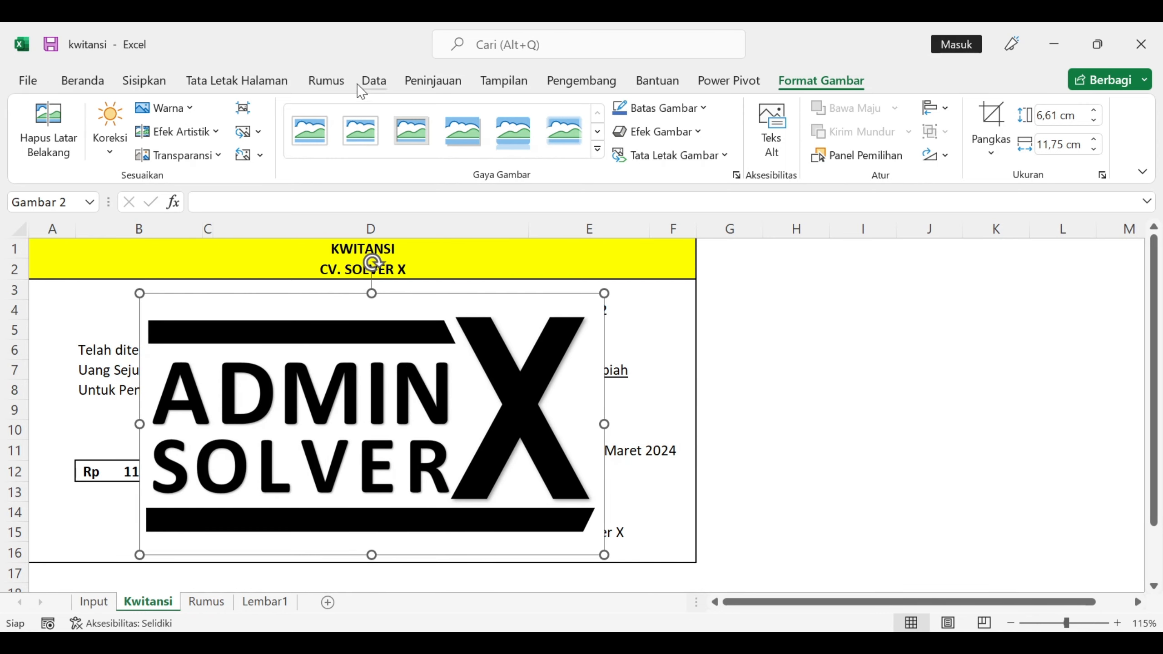
Recolor the logo with Biru, Warna Aksen 5 Terang and apply the most transparent preset so it serves as a watermark
{"action": "left_click", "coordinate": [165, 108]}
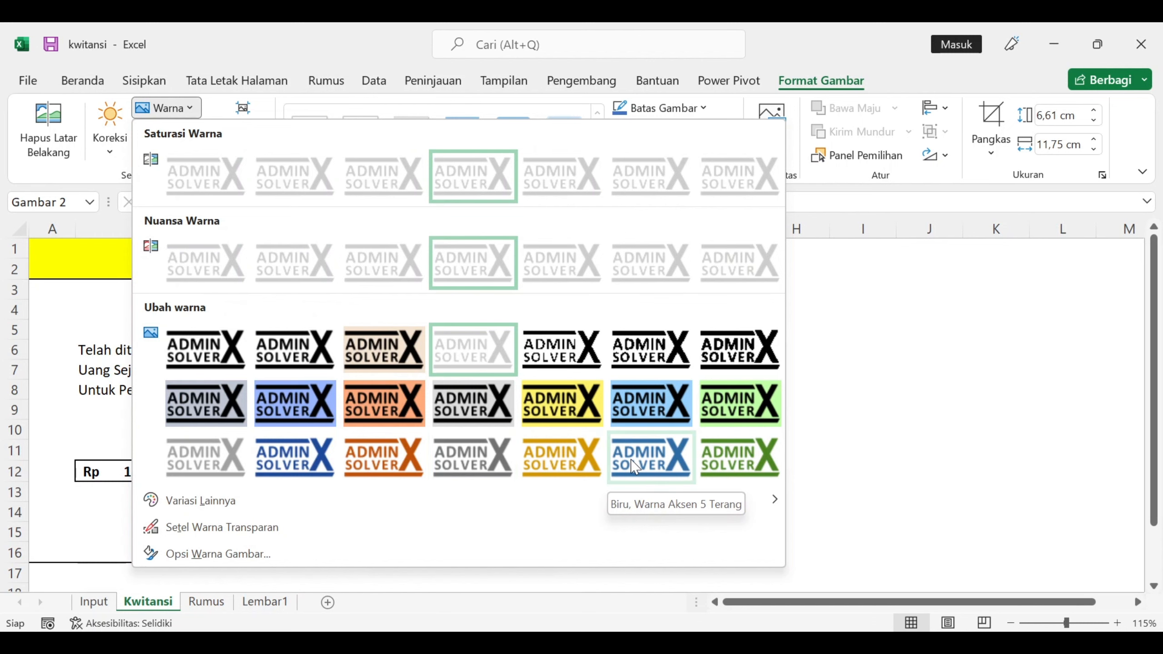
{"action": "left_click", "coordinate": [634, 467]}
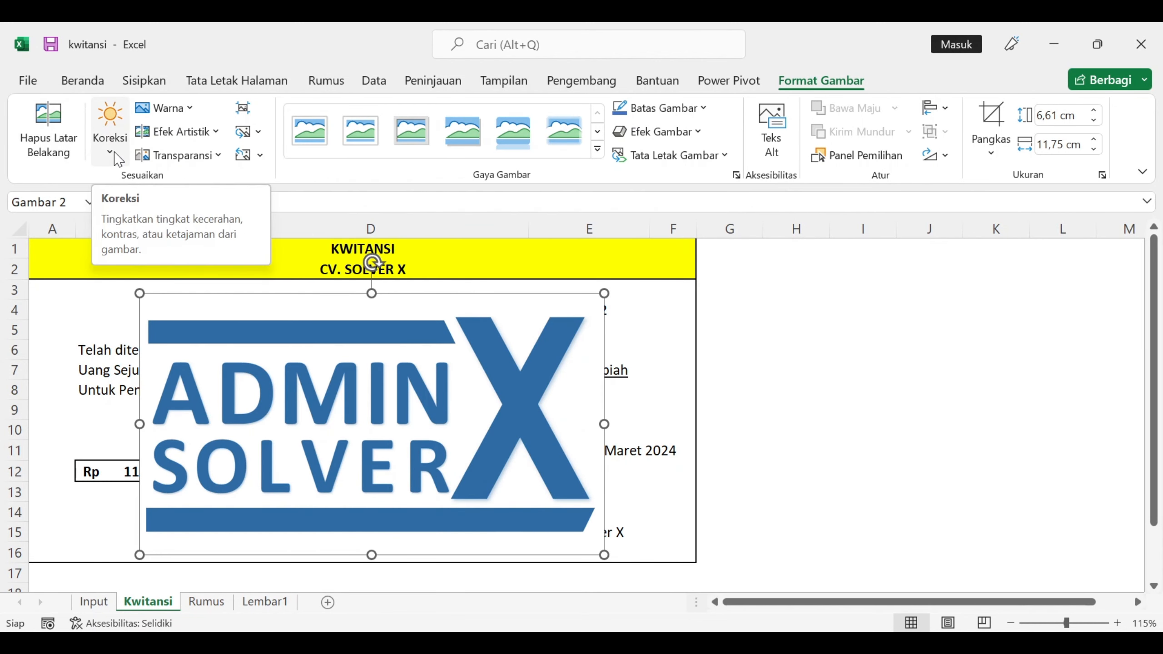
{"action": "left_click", "coordinate": [180, 155]}
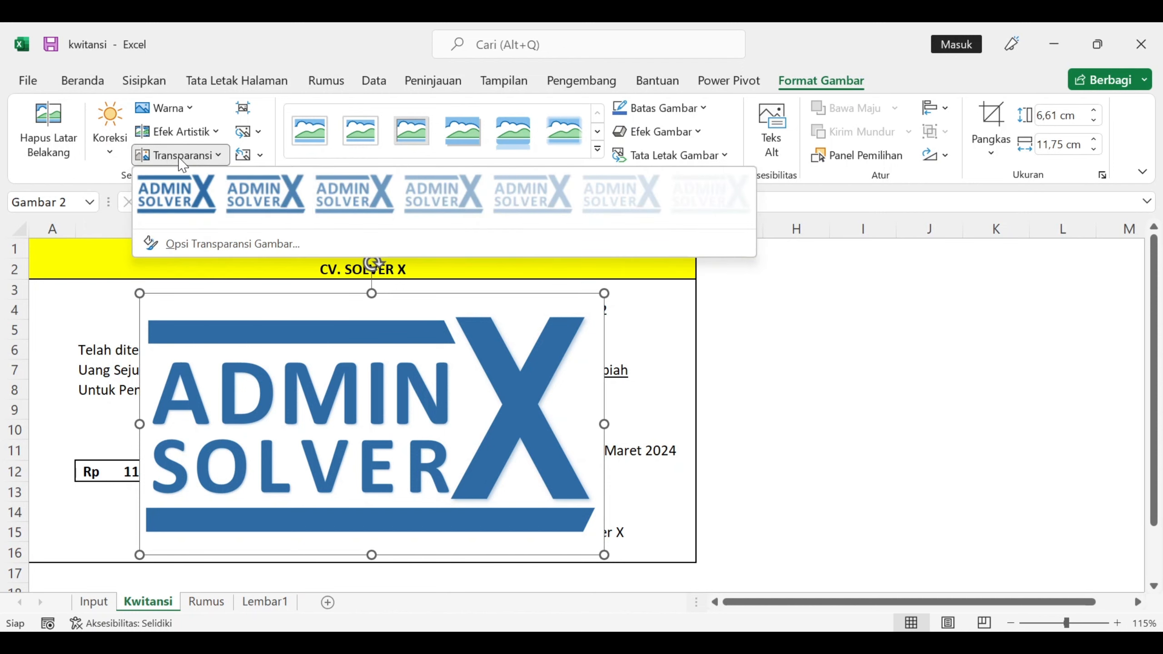
{"action": "left_click", "coordinate": [718, 199]}
{"action": "left_click", "coordinate": [846, 432]}
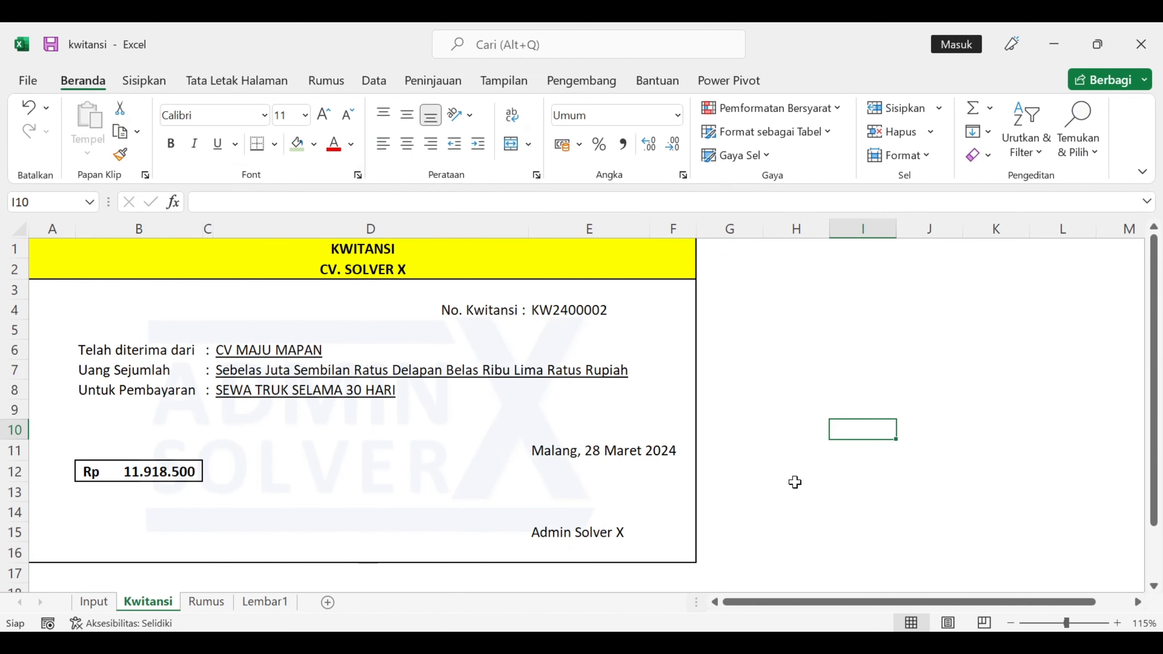
Check the receipt with its watermark in the enlarged print preview and return to the sheet
{"action": "left_click", "coordinate": [27, 81]}
{"action": "left_click", "coordinate": [55, 407]}
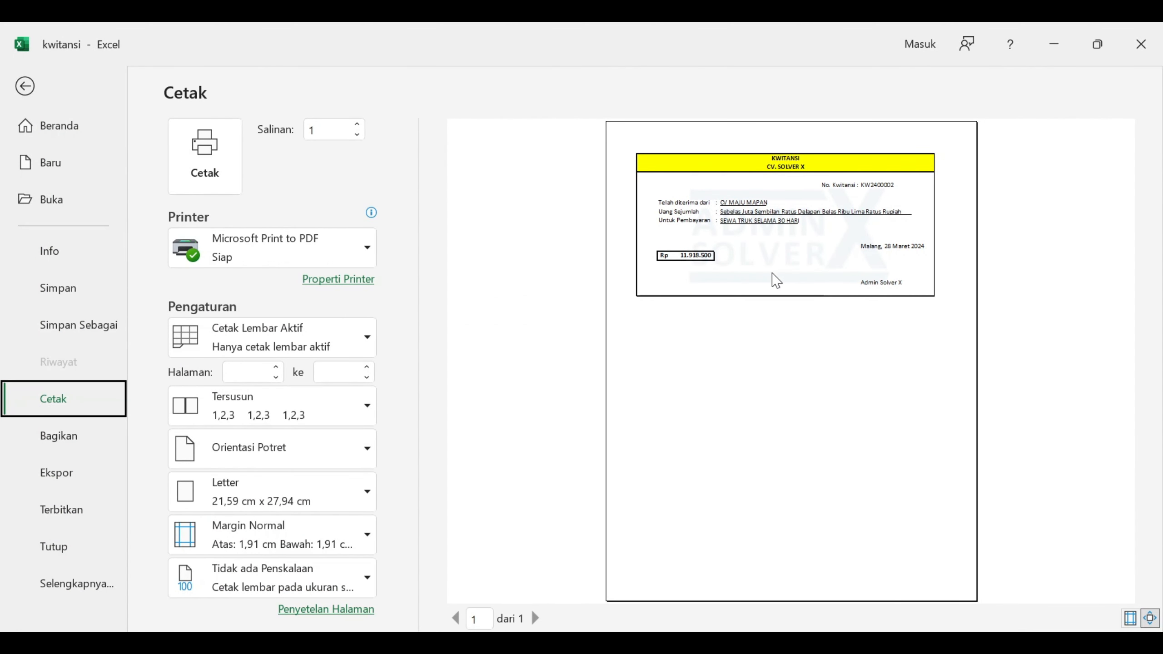
{"action": "left_click", "coordinate": [778, 294]}
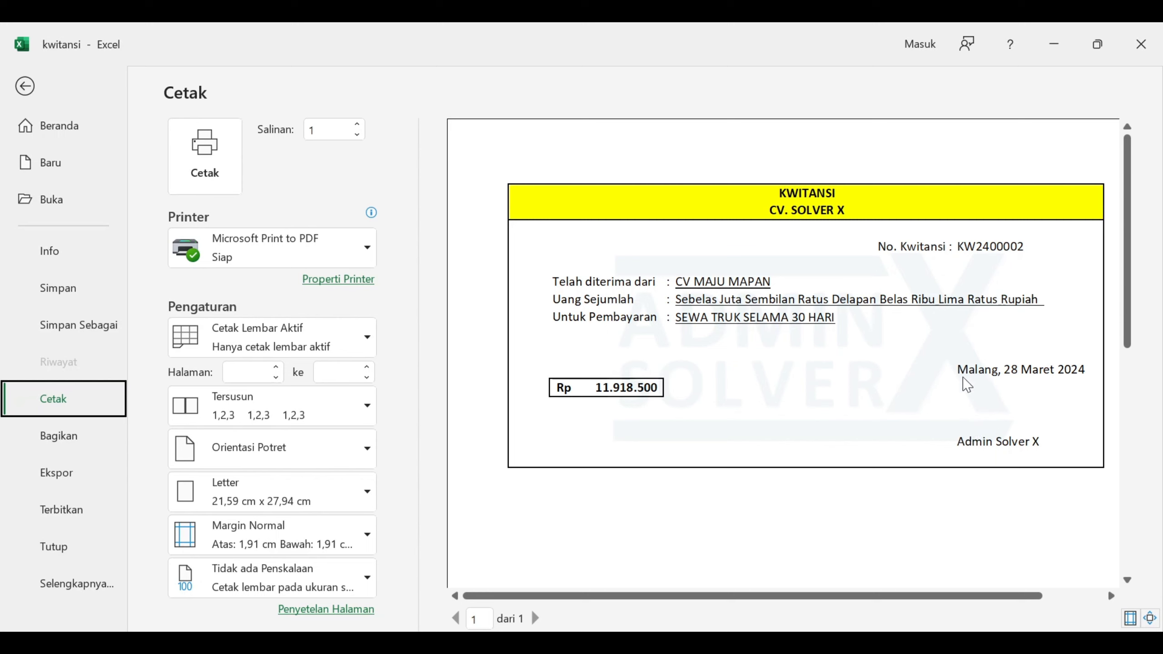
{"action": "left_click", "coordinate": [30, 92]}
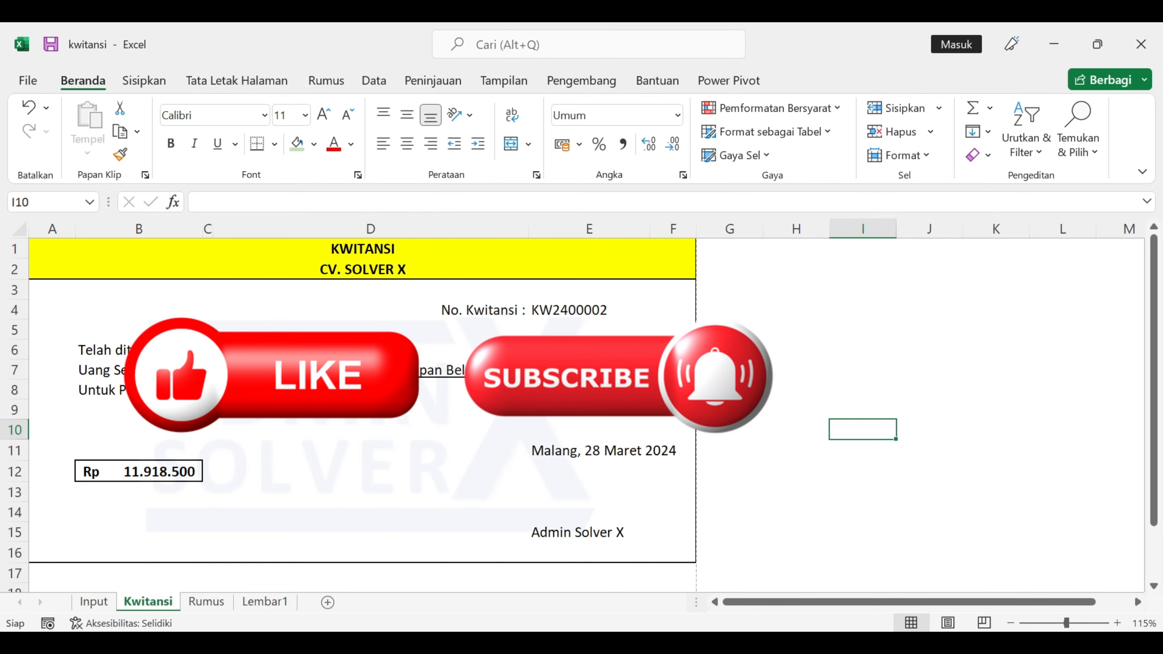